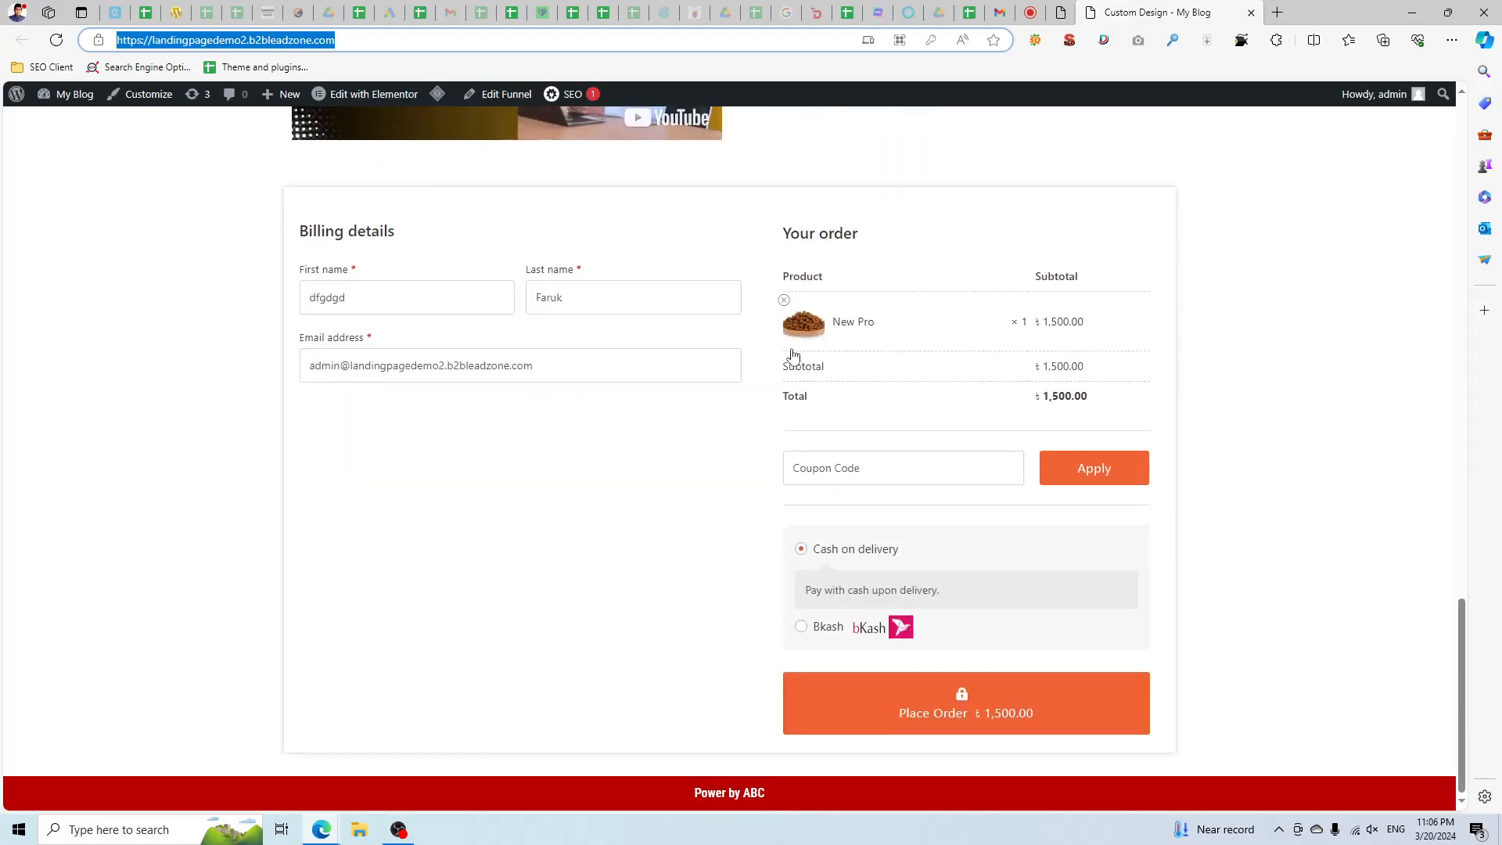
# Review the existing landing page and check the planned theme in the Class 32 sheet of the course spreadsheet.
pyautogui.scroll(15, 793, 354)
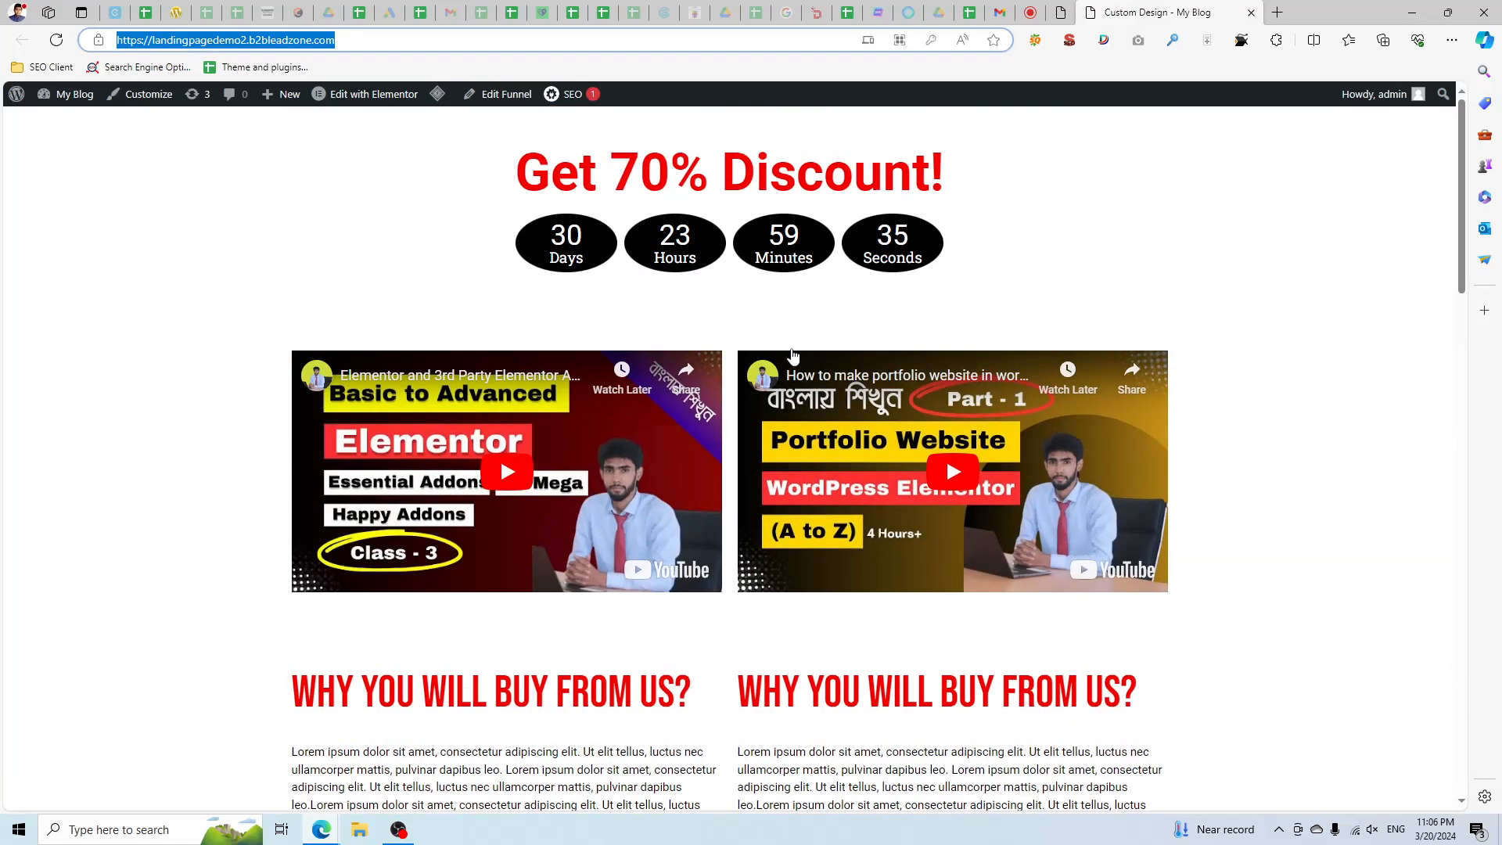
pyautogui.click(1060, 14)
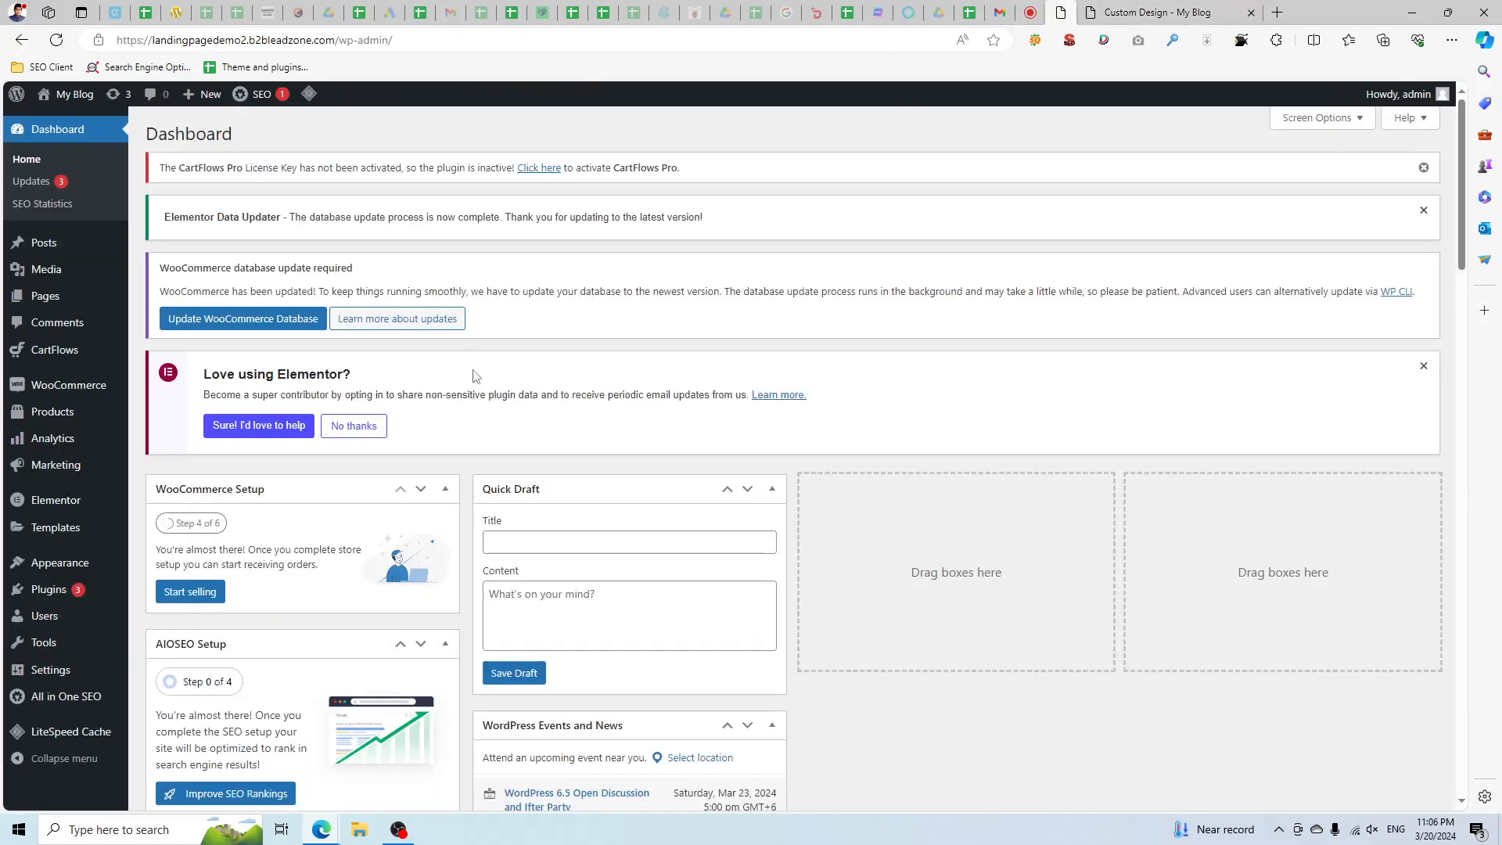
pyautogui.moveTo(78, 569)
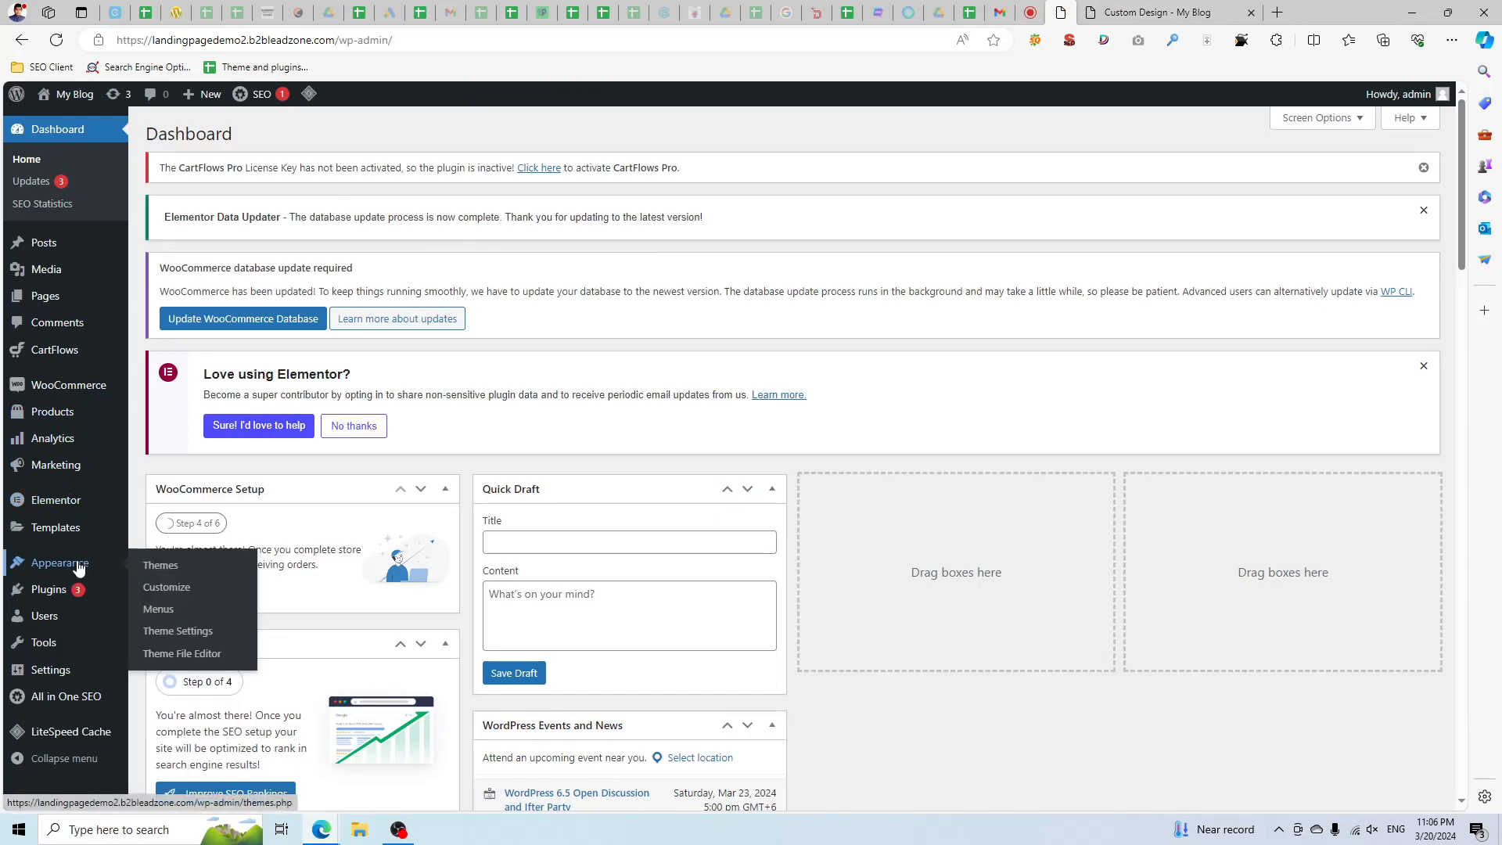
pyautogui.click(1026, 12)
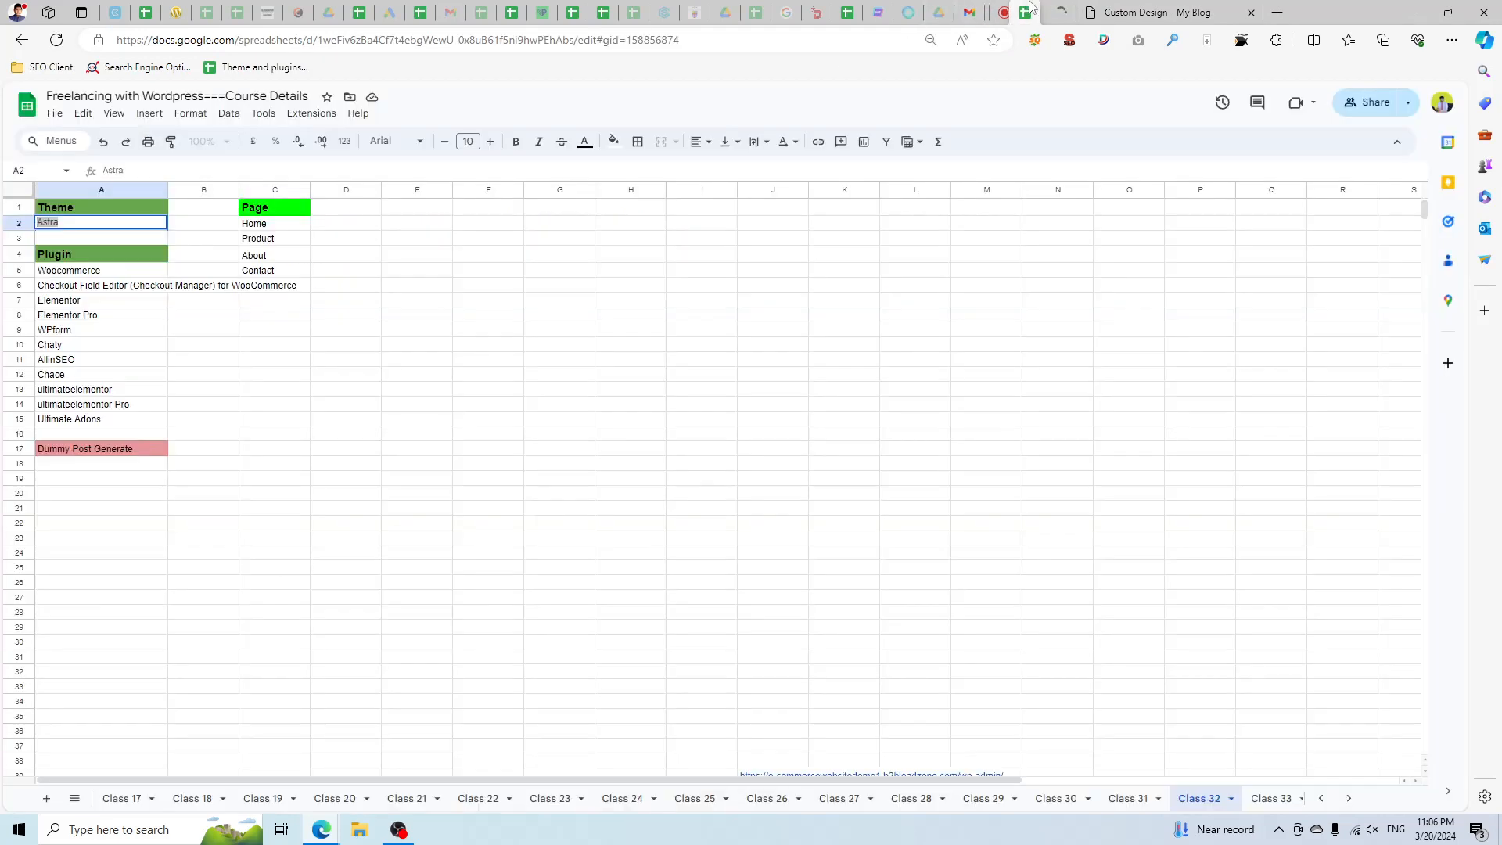
pyautogui.click(90, 221)
# Search the WordPress theme directory for Astra and dismiss the Elementor and CartFlows Pro notices.
pyautogui.click(1061, 13)
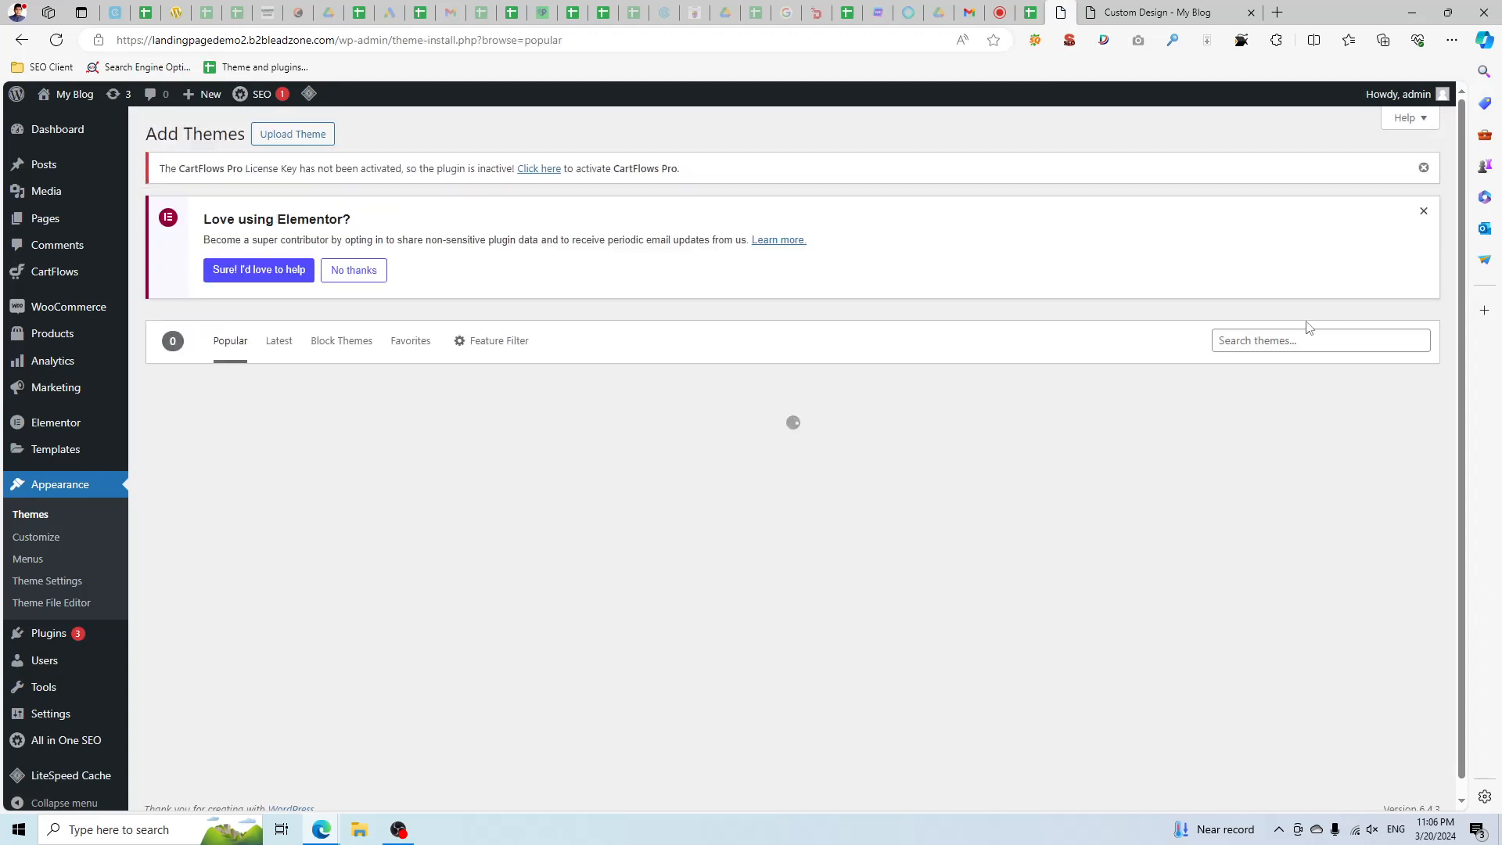
pyautogui.click(1283, 340)
pyautogui.write('Astra')
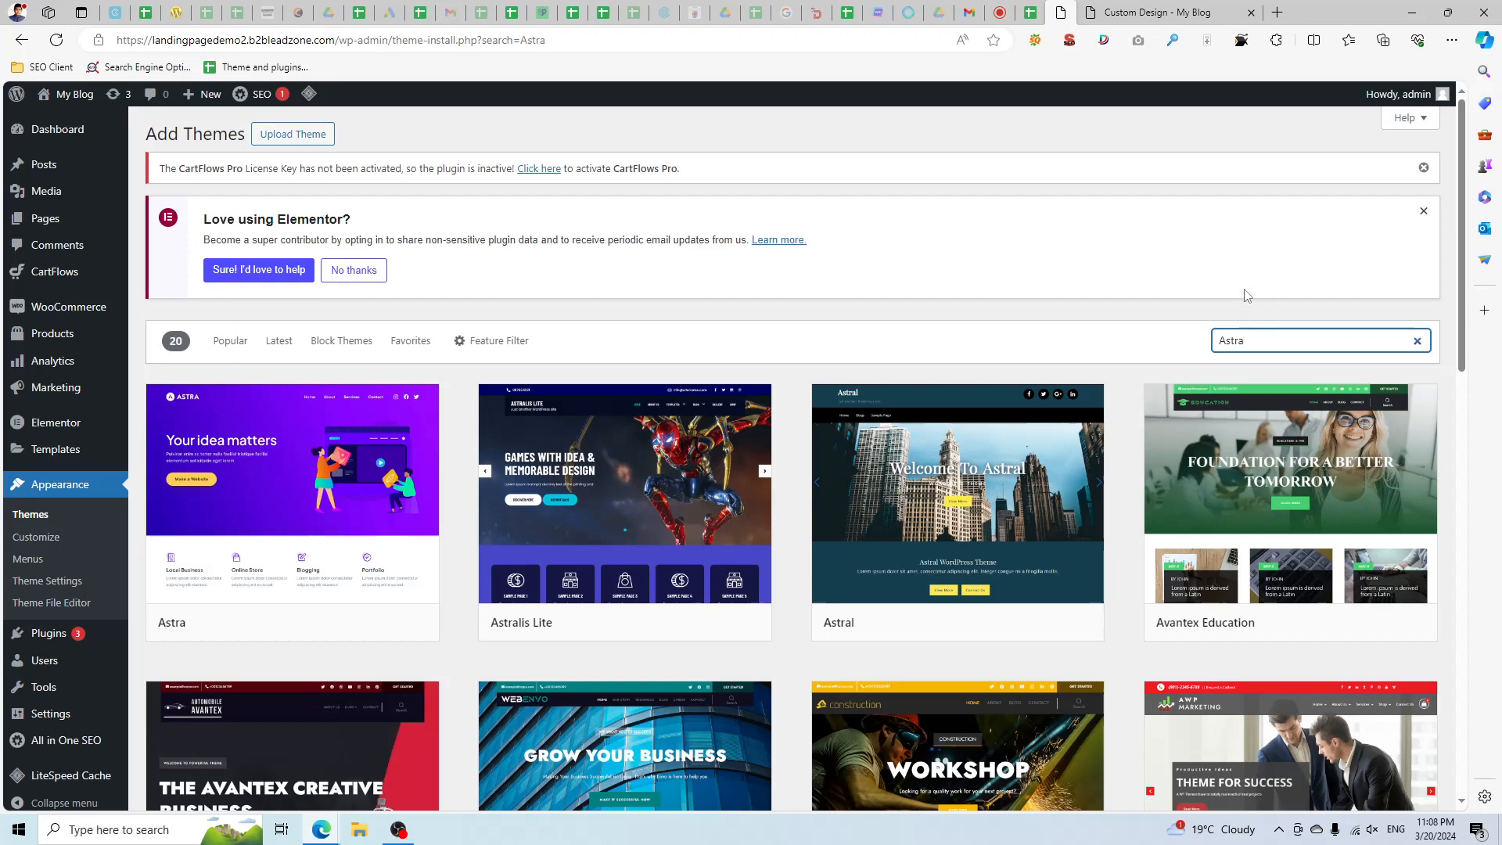
pyautogui.click(1426, 217)
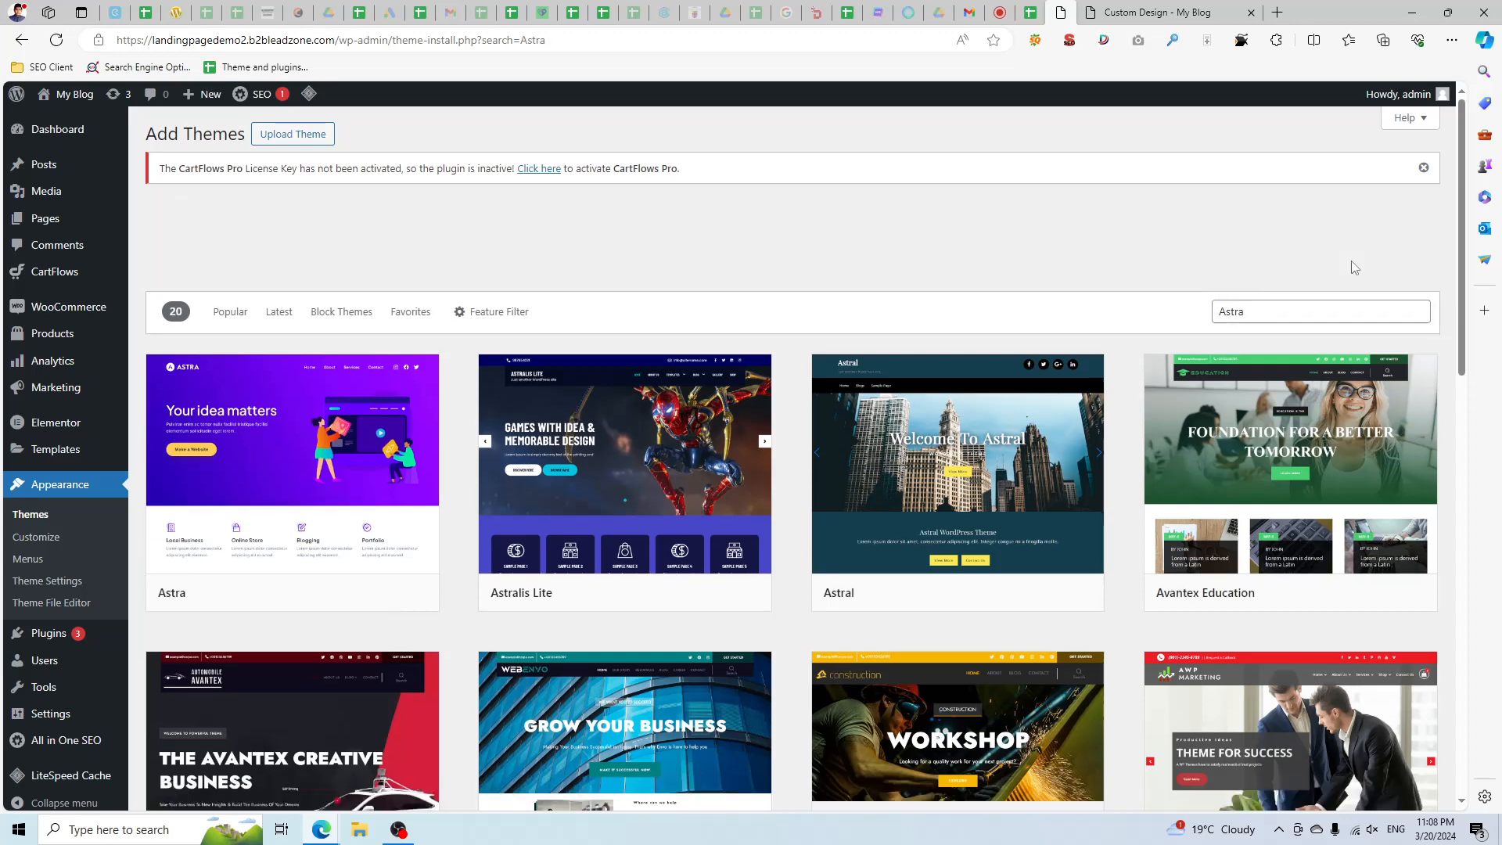
pyautogui.click(1424, 168)
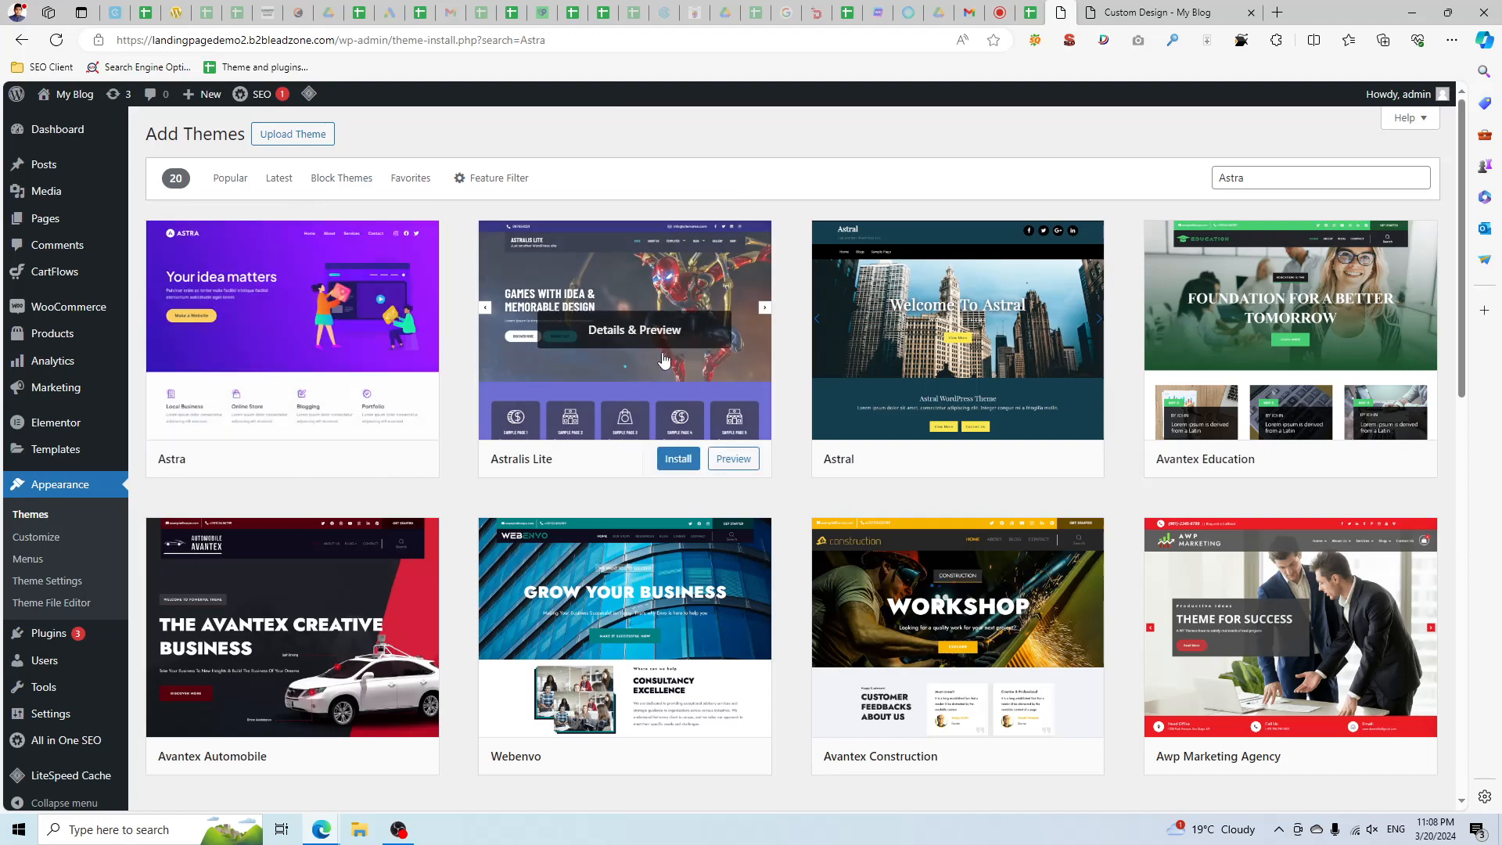
# Install and activate the Astra theme, dismissing the Elementor notice on the installed themes page.
pyautogui.scroll(-1, 900, 594)
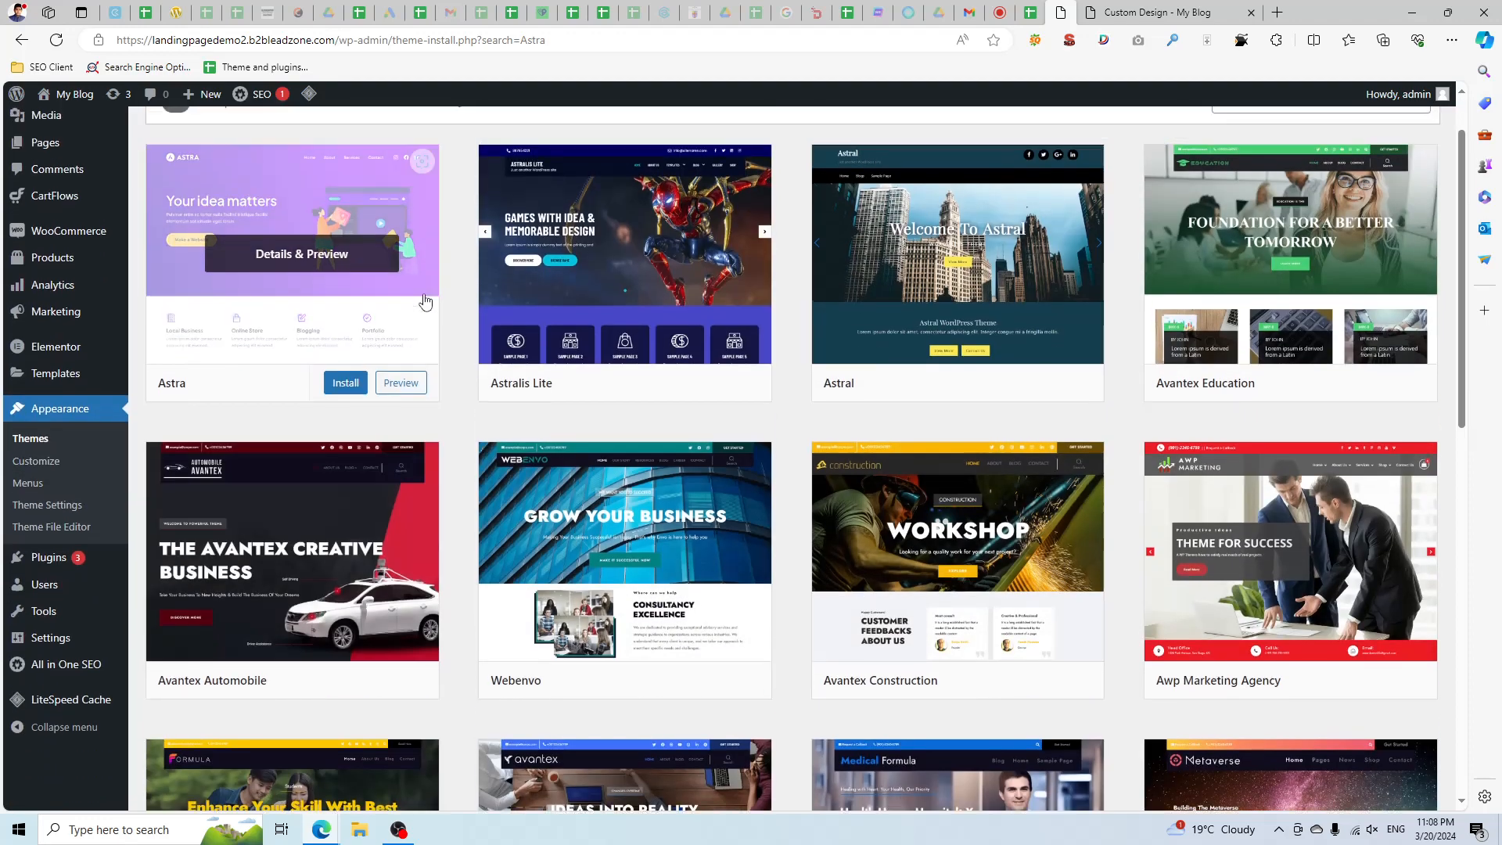
pyautogui.scroll(1, 425, 301)
pyautogui.click(313, 458)
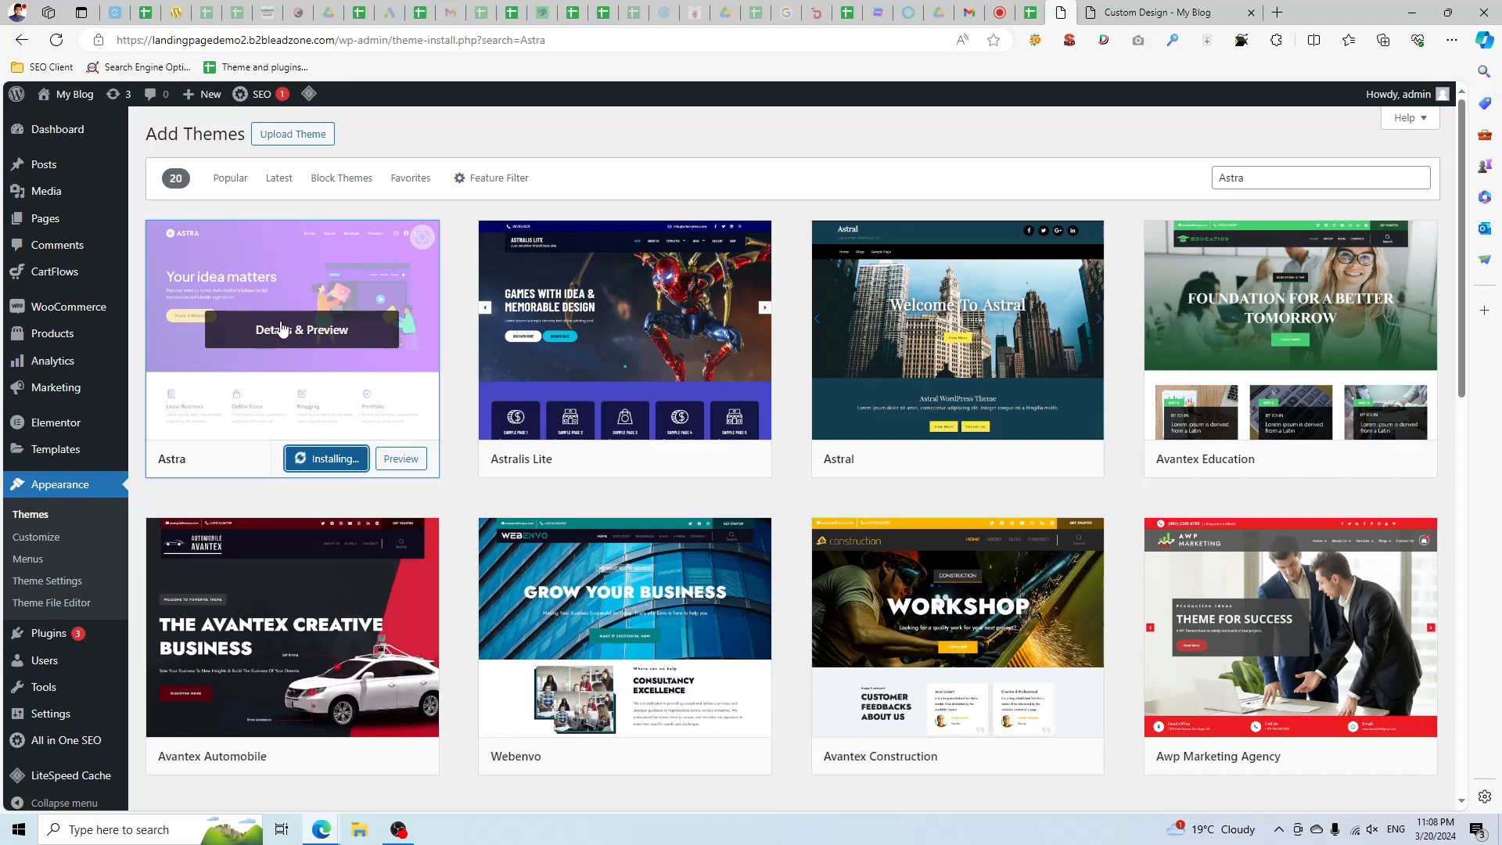
pyautogui.scroll(-3, 990, 461)
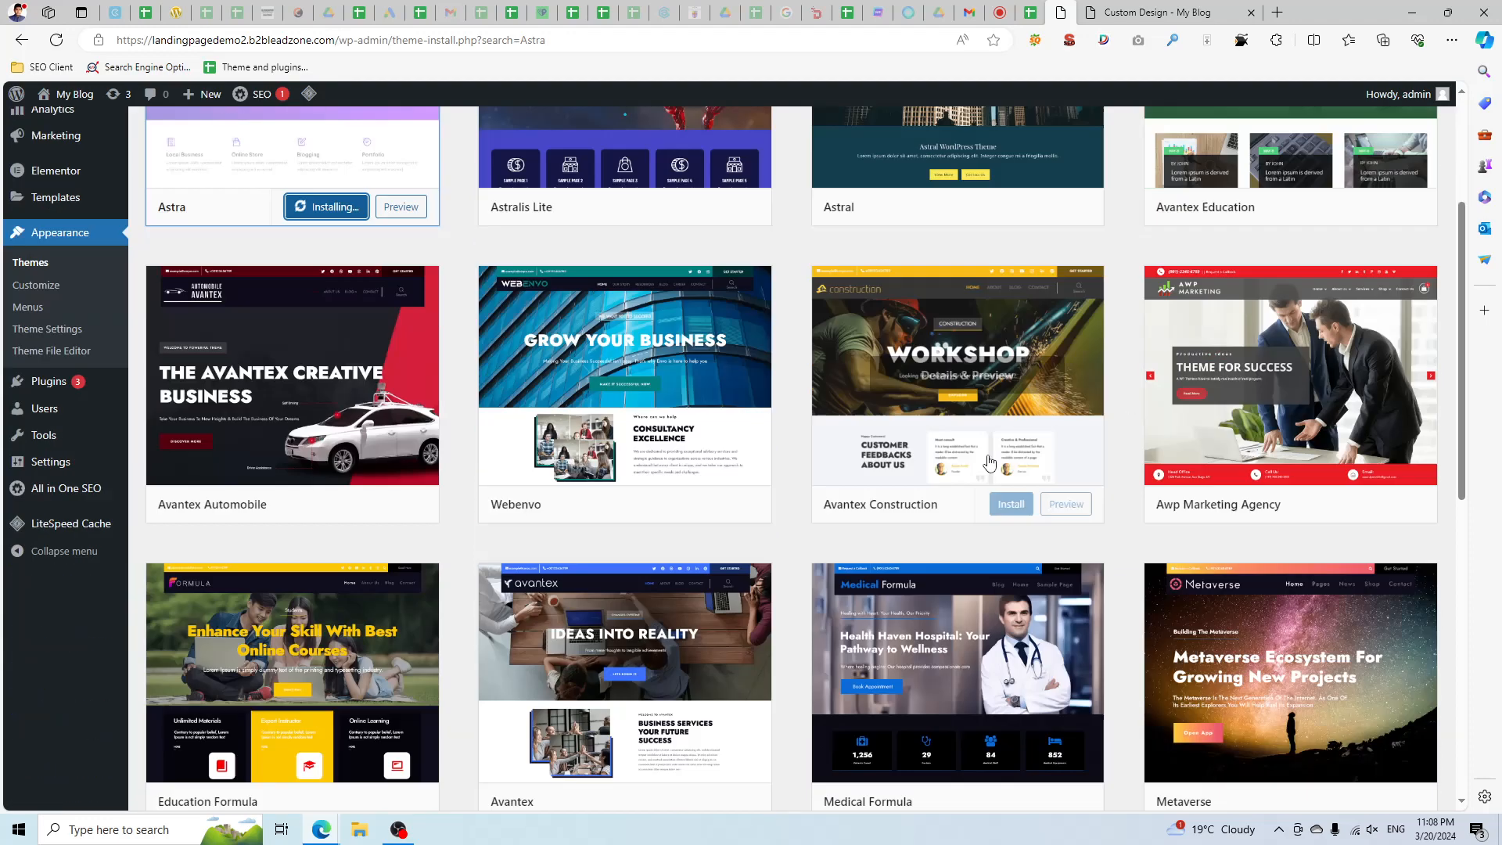
pyautogui.scroll(-2, 990, 462)
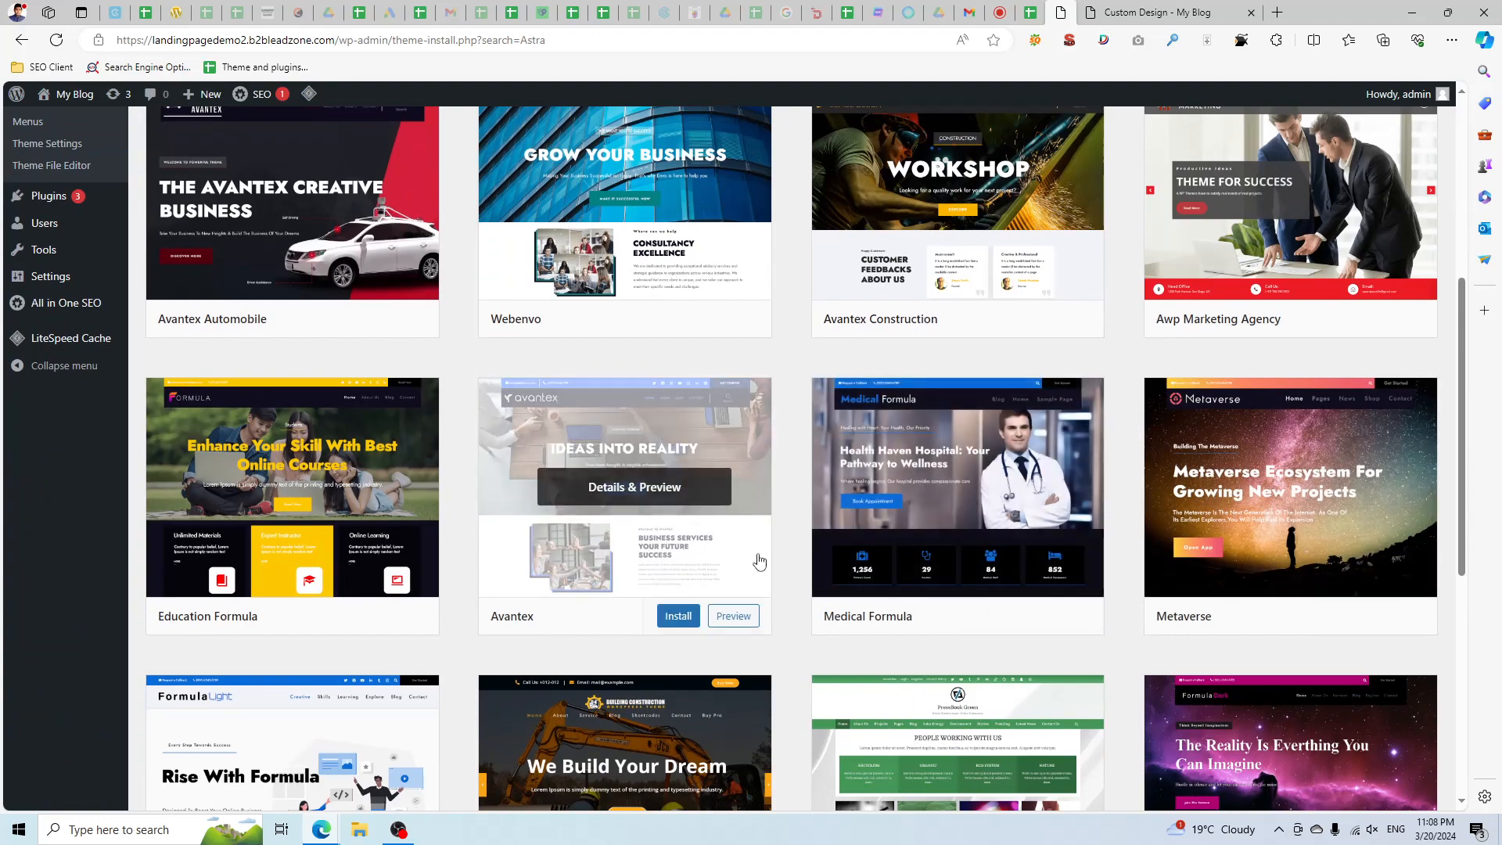
pyautogui.scroll(5, 504, 429)
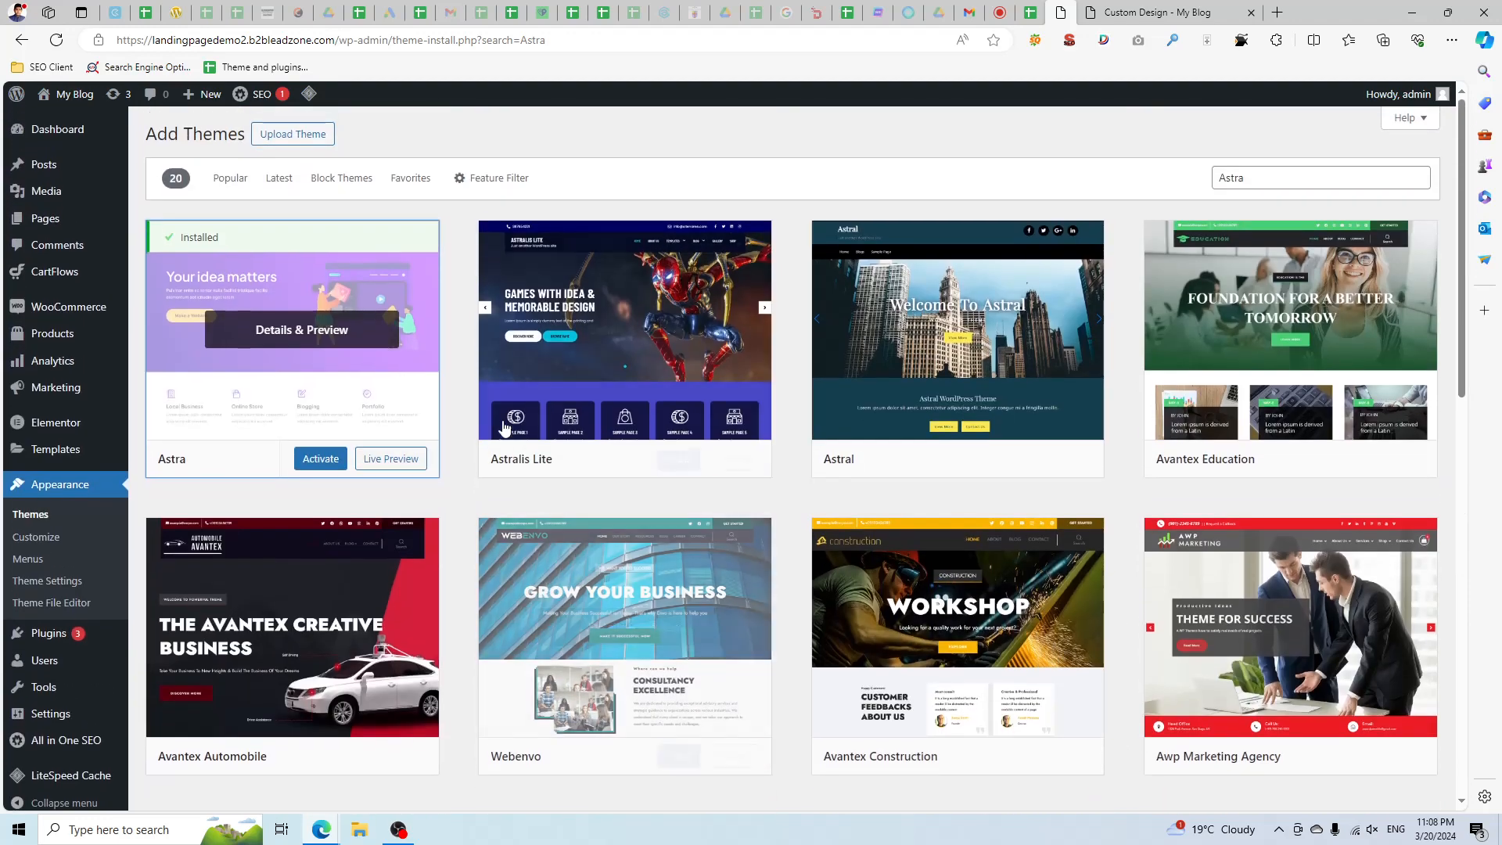
pyautogui.click(320, 458)
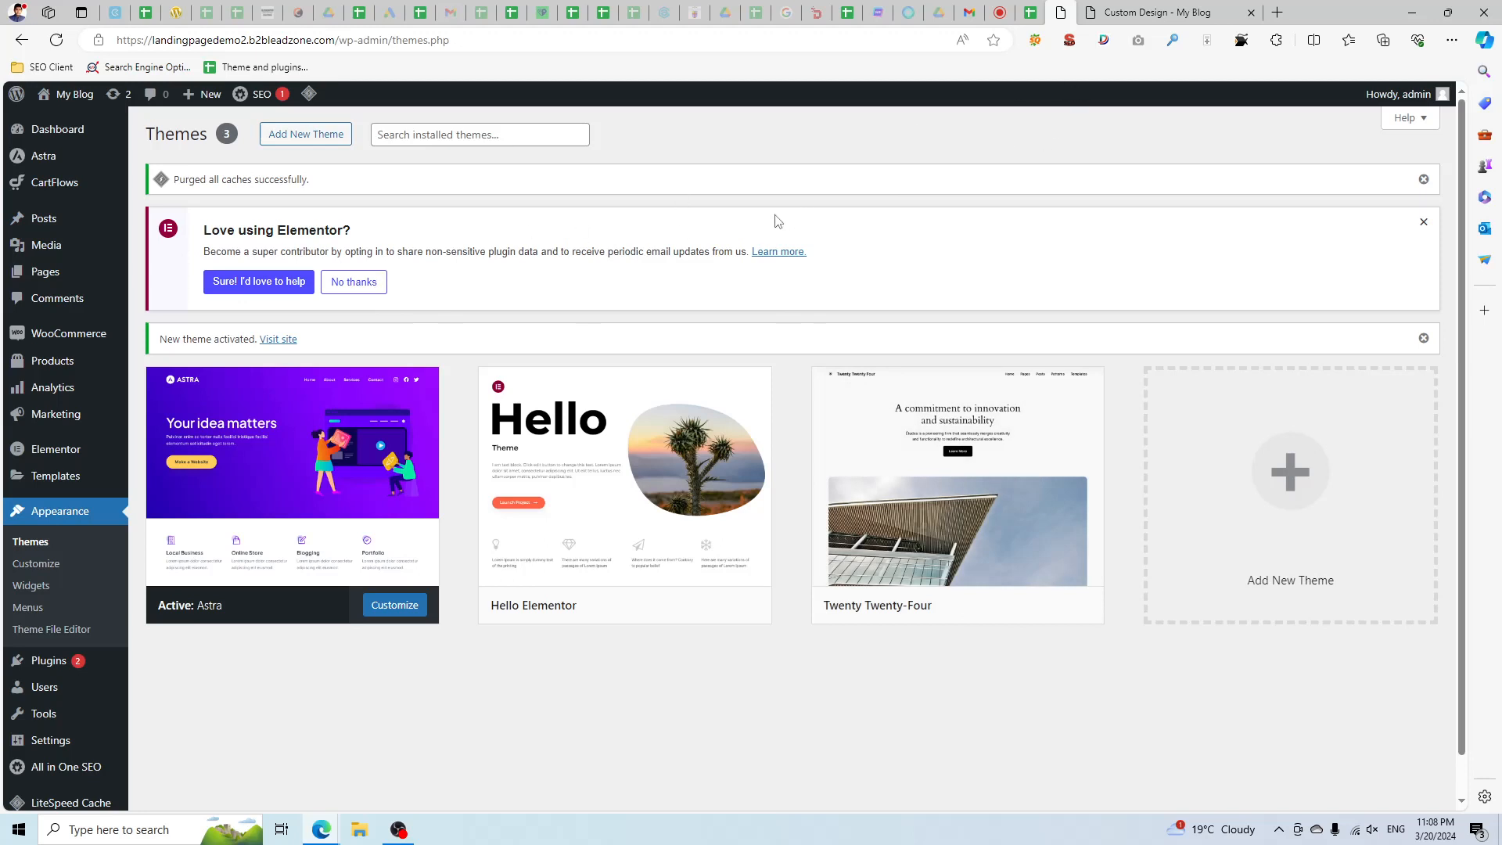
pyautogui.click(1424, 222)
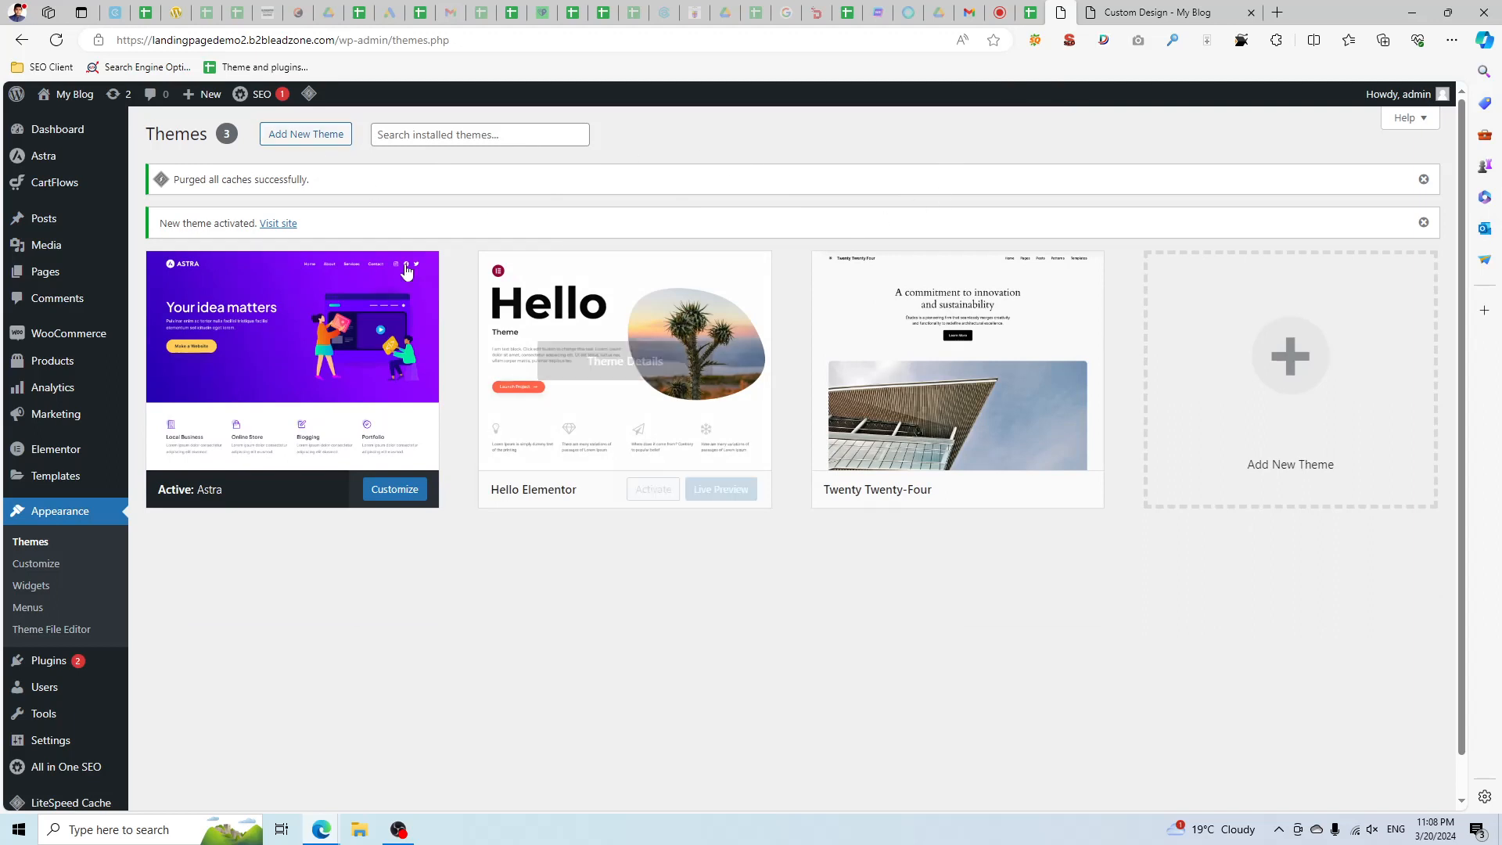
# View the theme details of the active Astra theme and close them.
pyautogui.moveTo(263, 360)
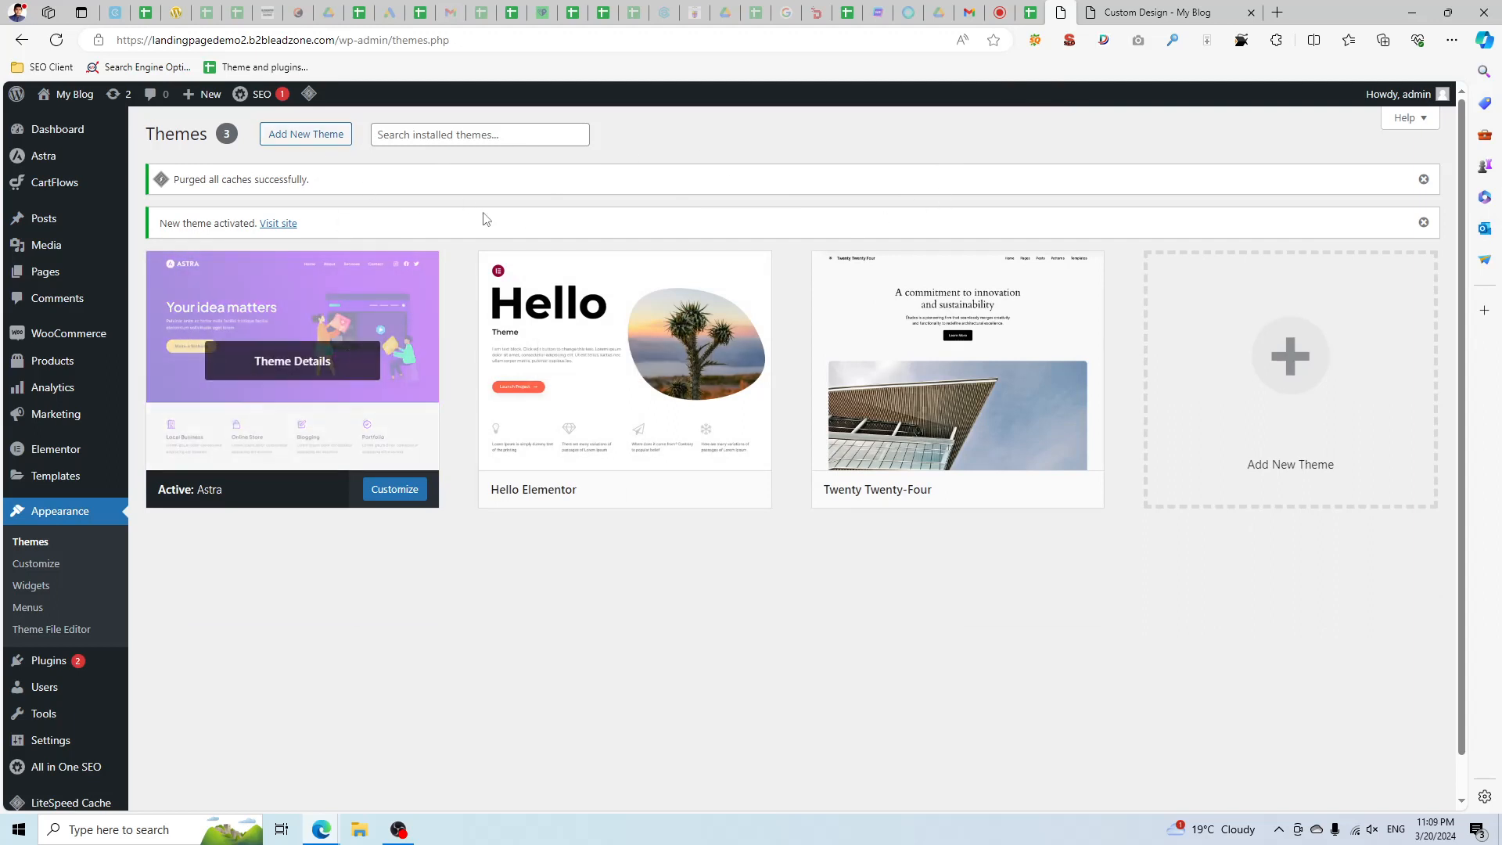
pyautogui.moveTo(227, 276)
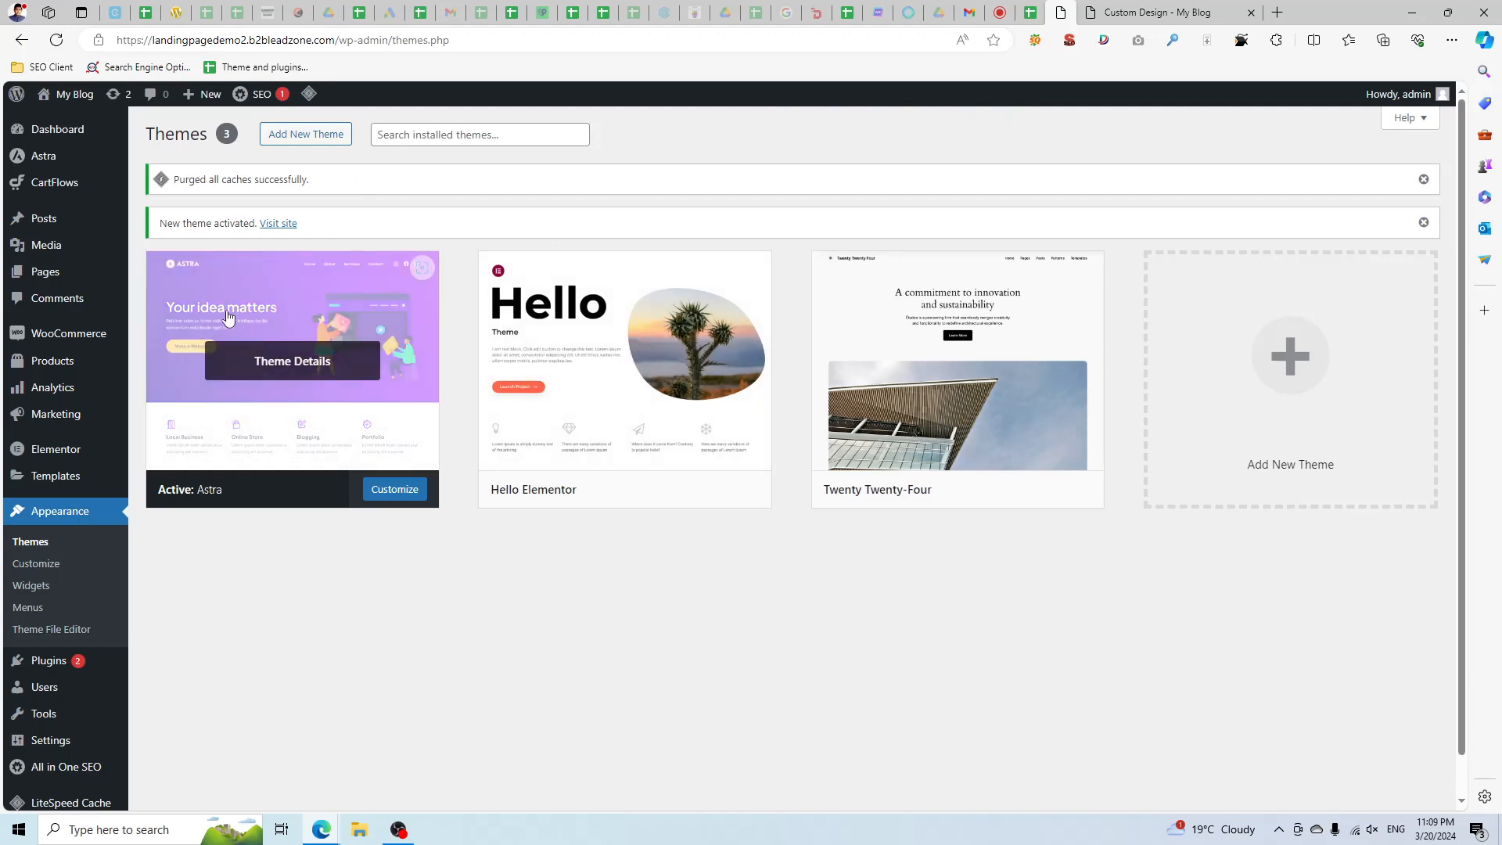
pyautogui.click(280, 372)
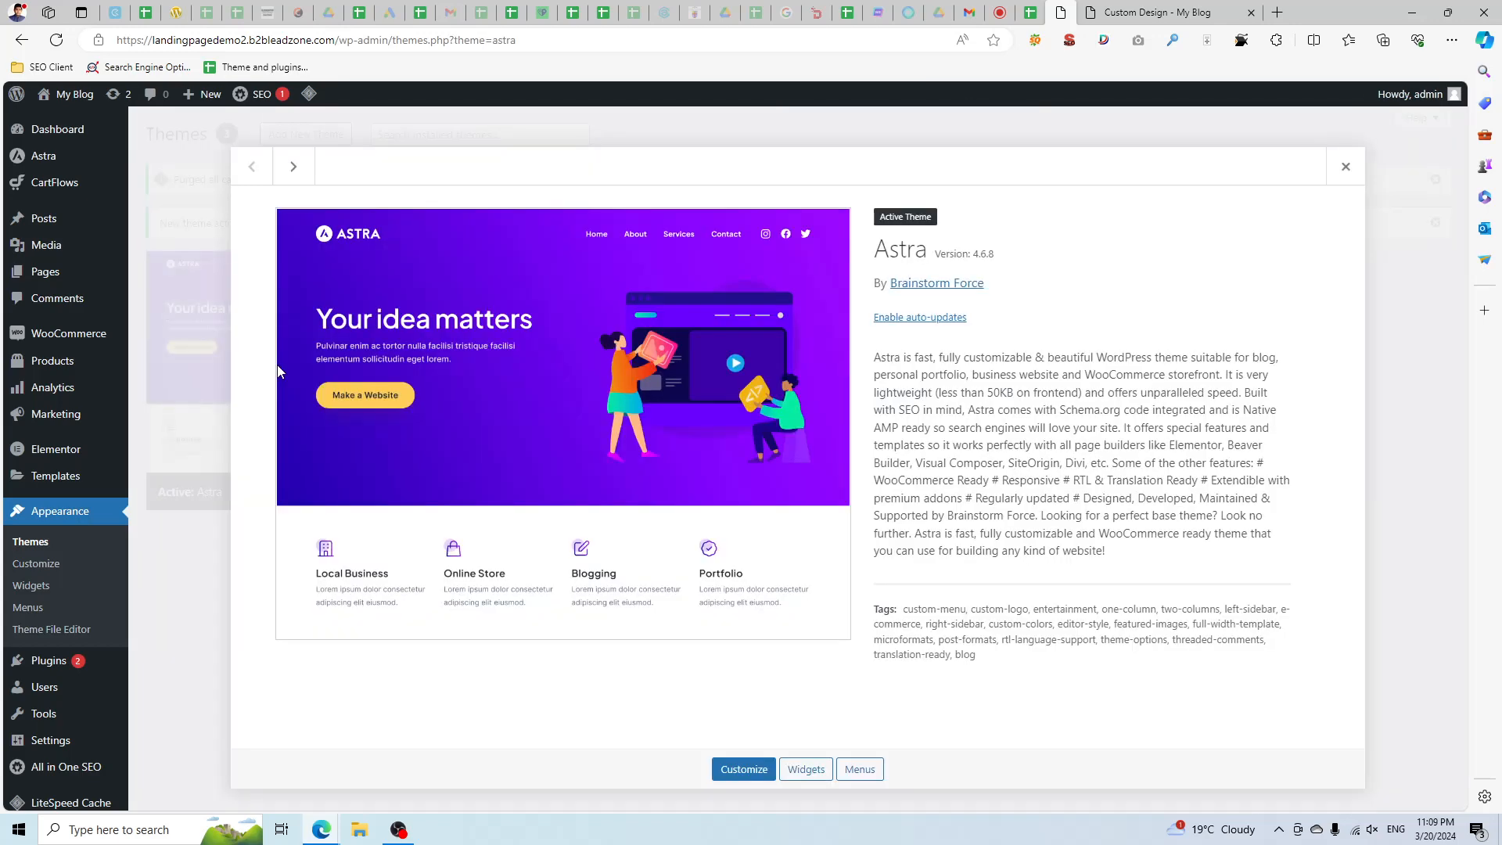
pyautogui.click(1345, 165)
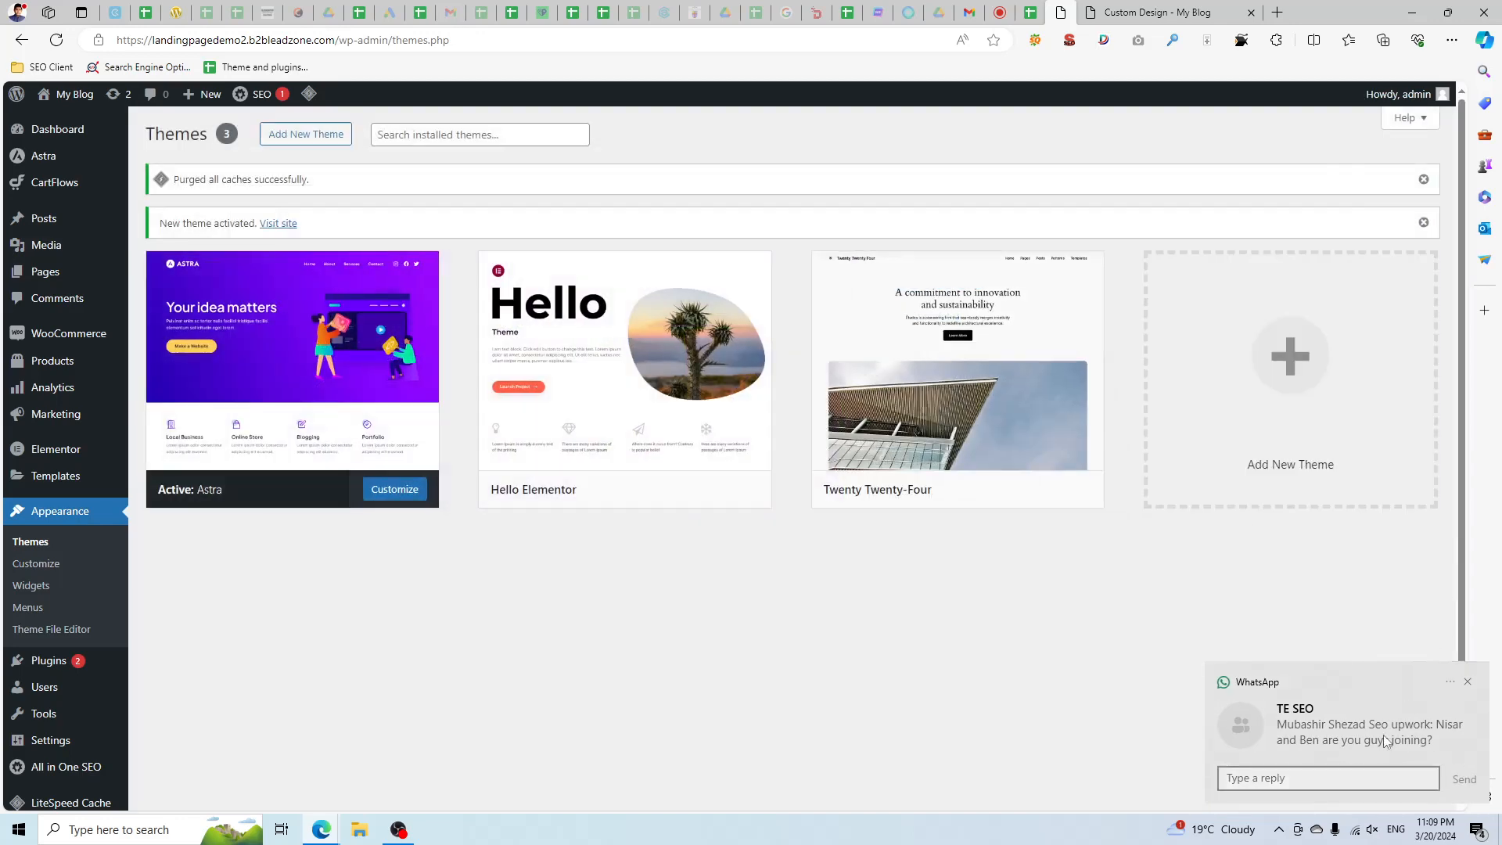
pyautogui.click(1468, 681)
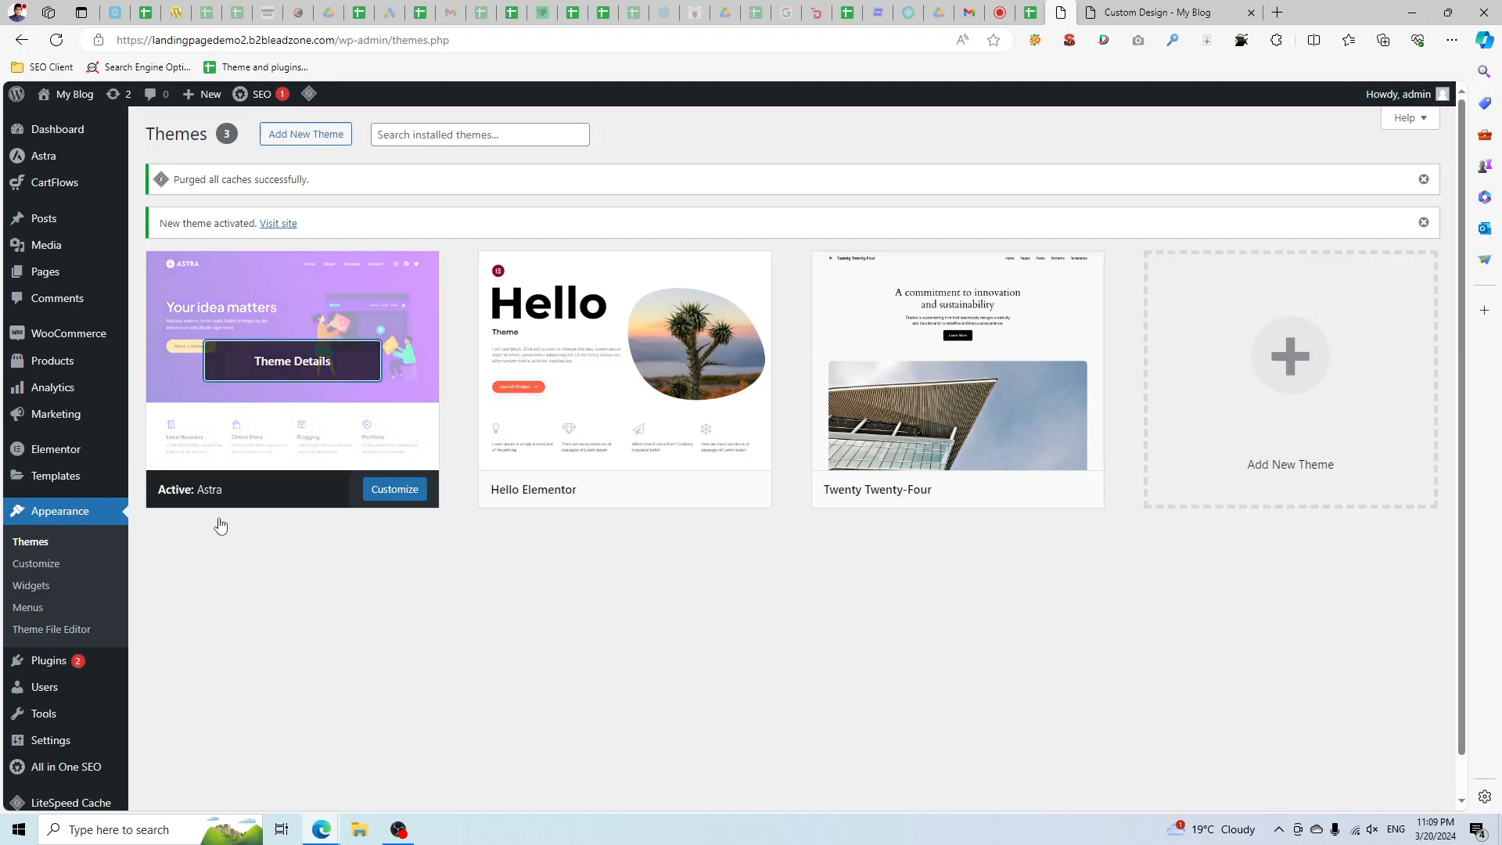
pyautogui.rightClick(38, 572)
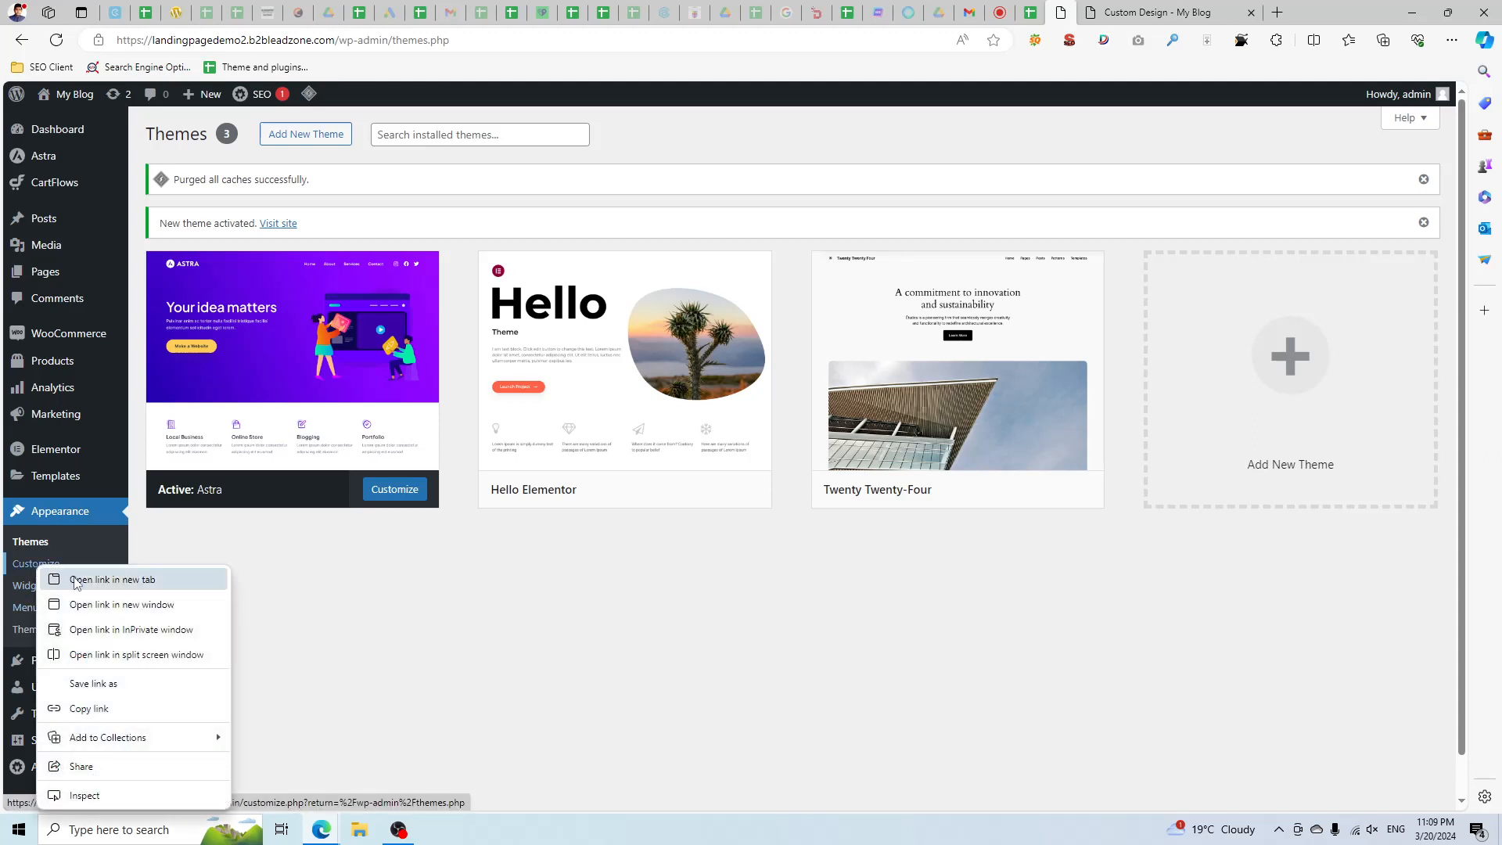
pyautogui.click(94, 578)
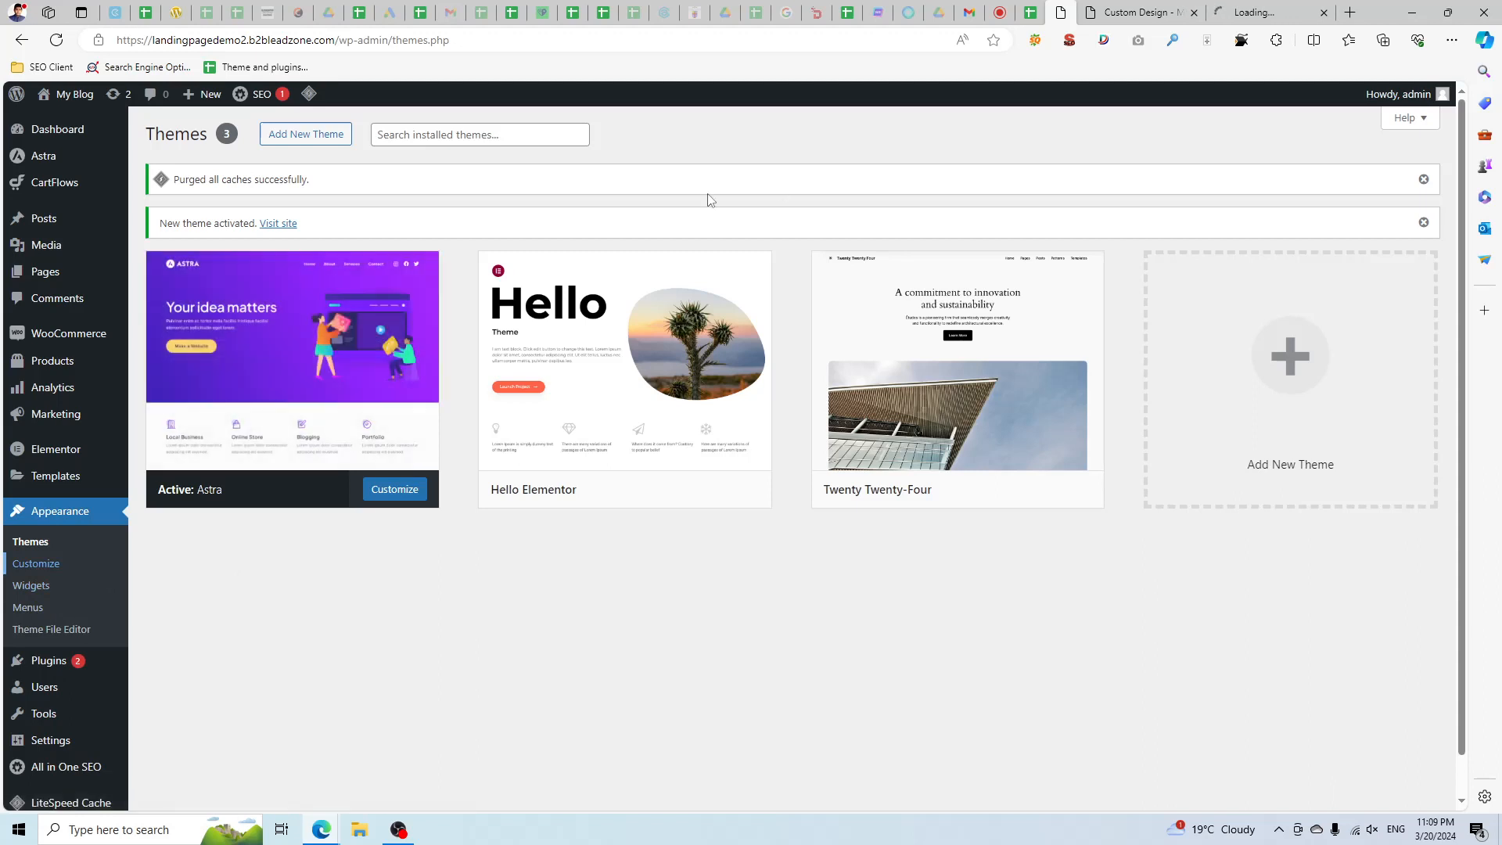
pyautogui.click(1194, 12)
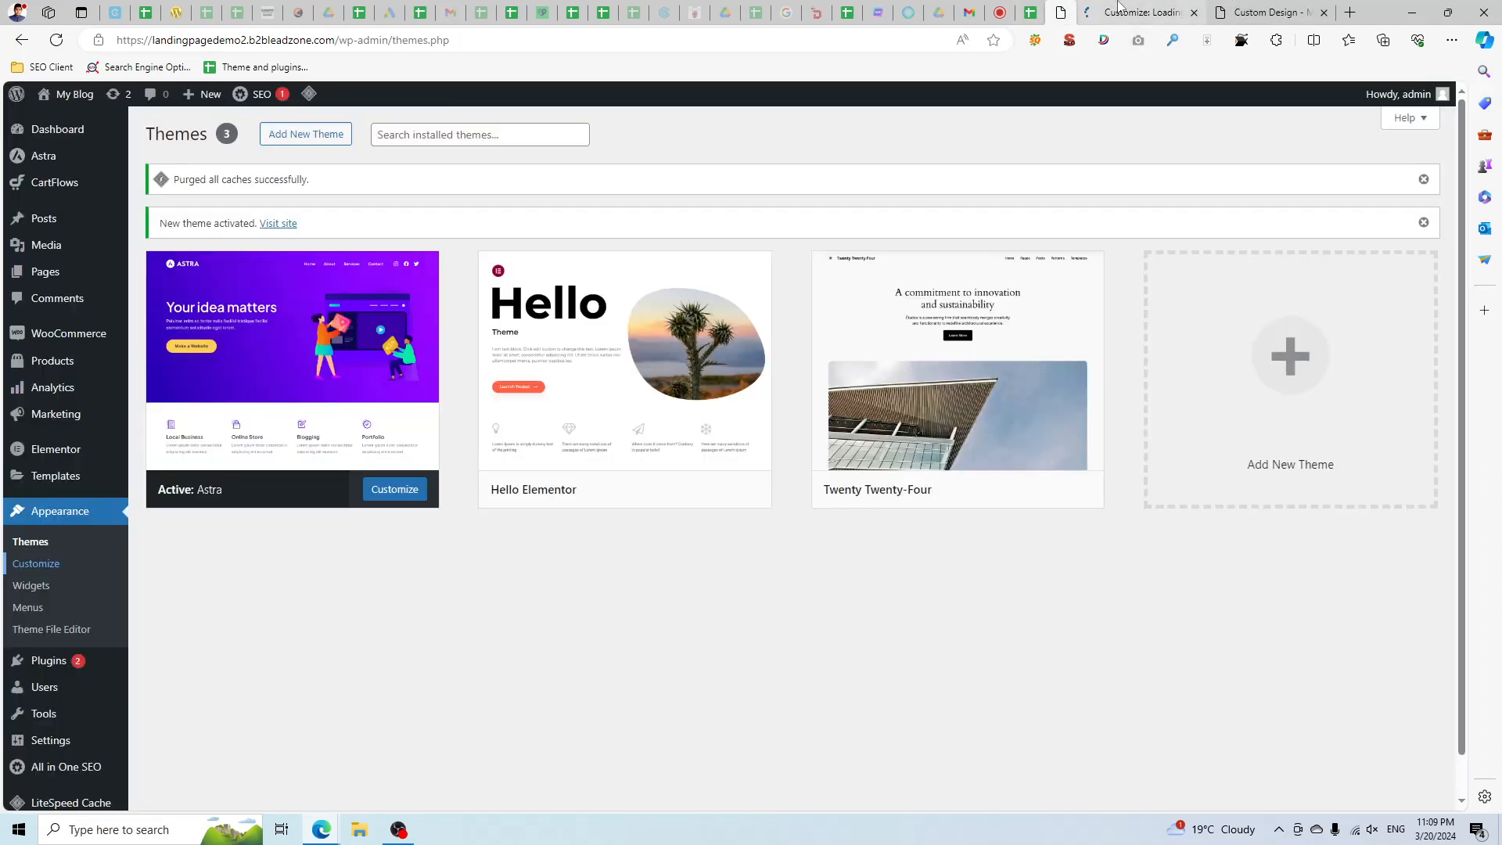
pyautogui.click(1120, 9)
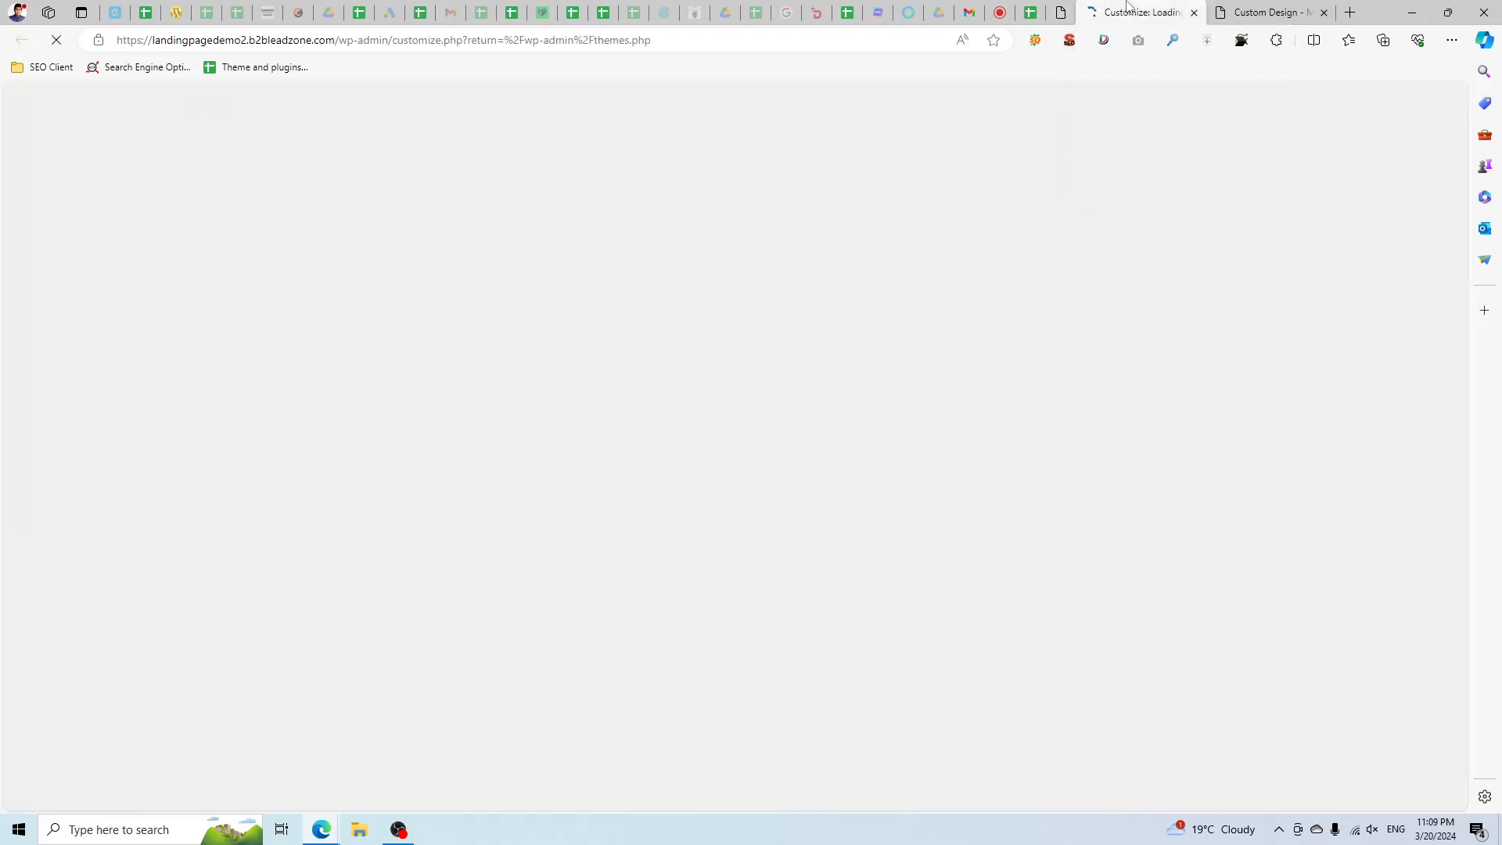
pyautogui.click(1305, 13)
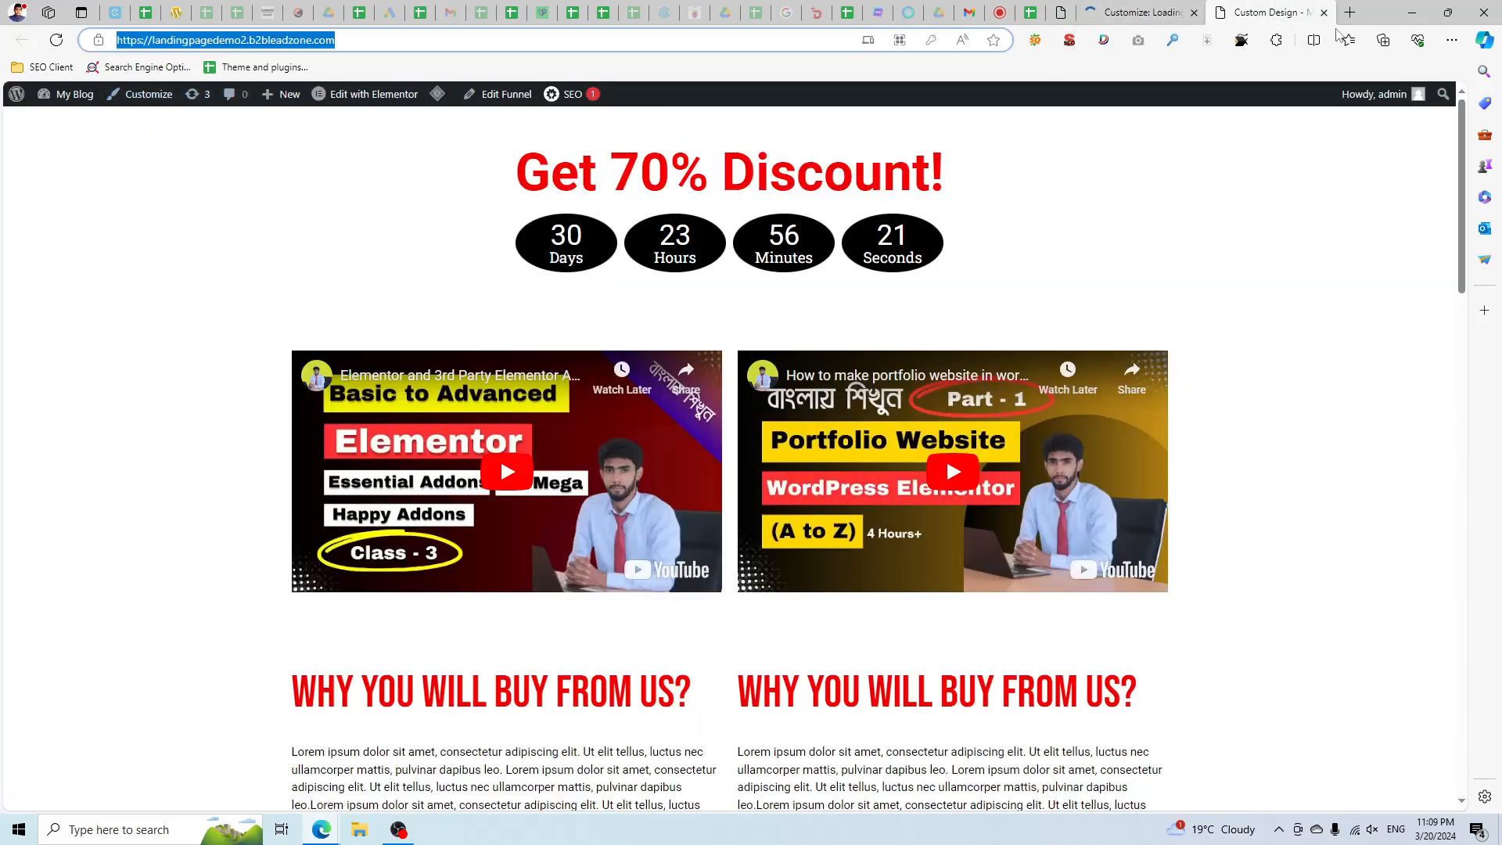
pyautogui.click(1134, 13)
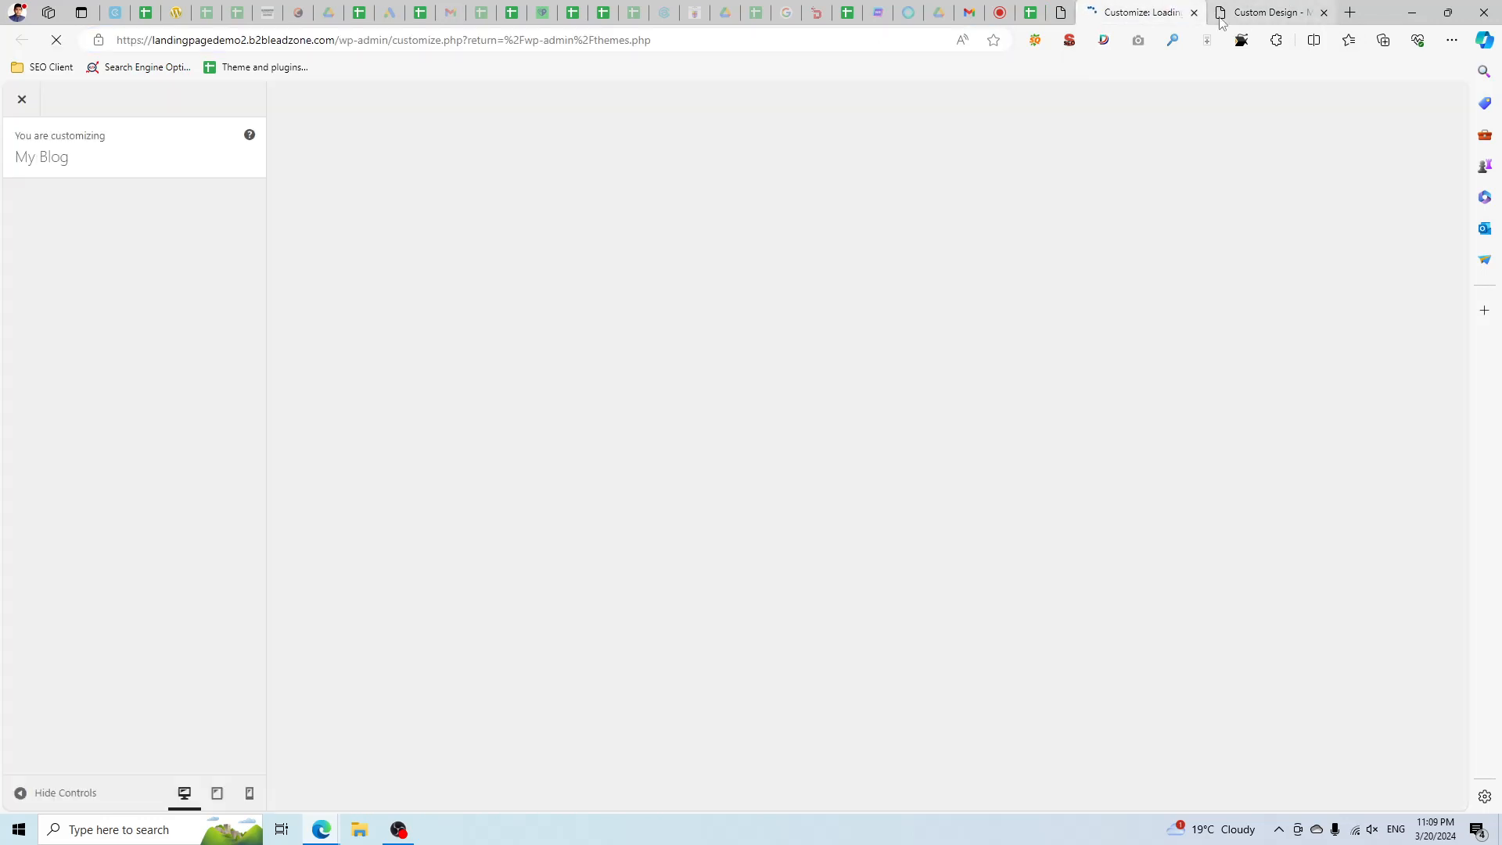
pyautogui.click(1194, 13)
pyautogui.click(1197, 14)
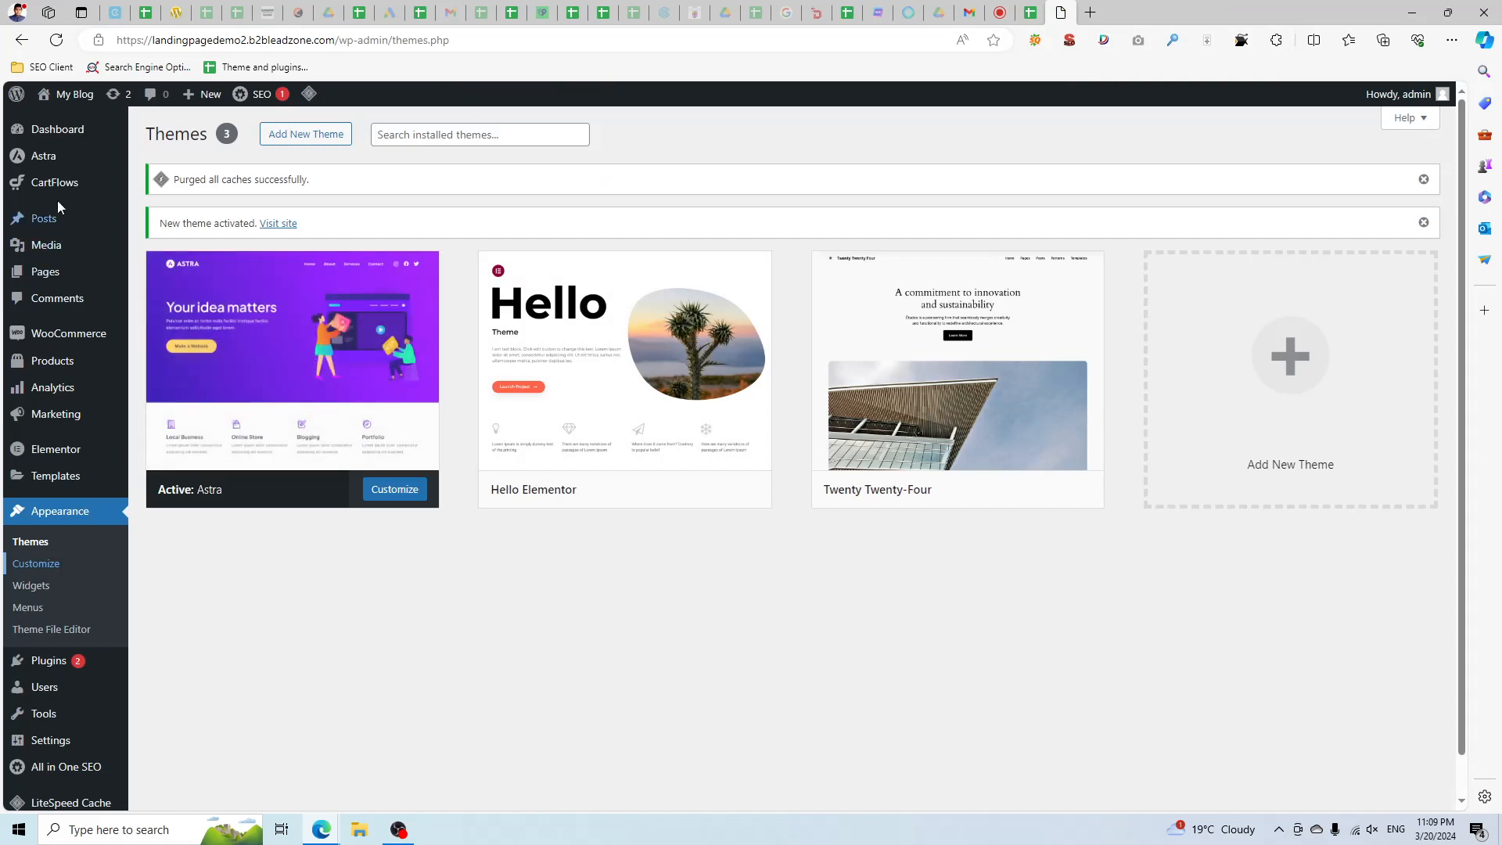
# Install and activate the Starter Templates plugin from the Astra dashboard.
pyautogui.moveTo(43, 156)
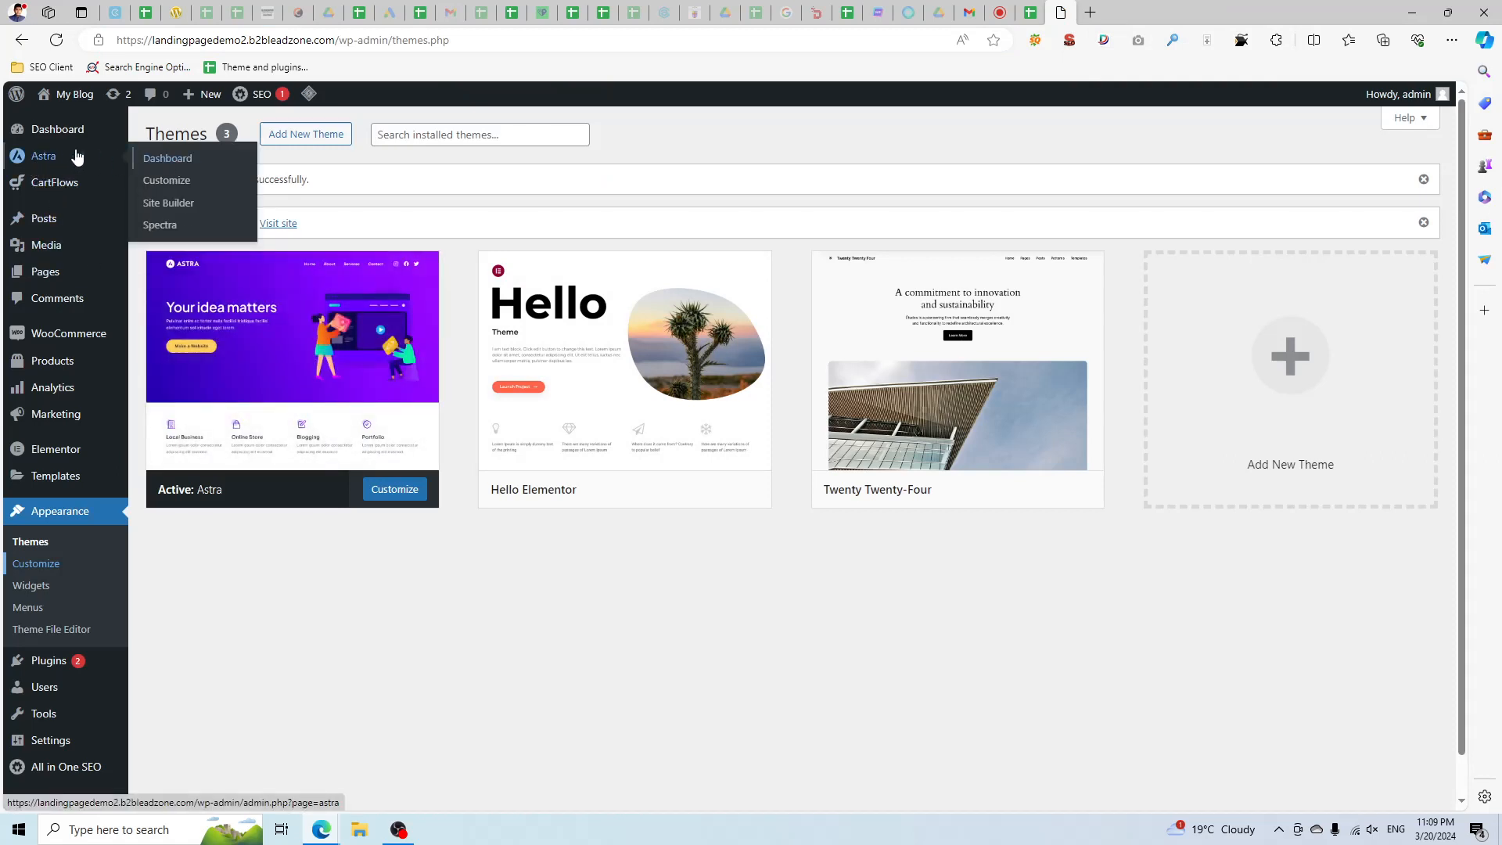
pyautogui.click(168, 158)
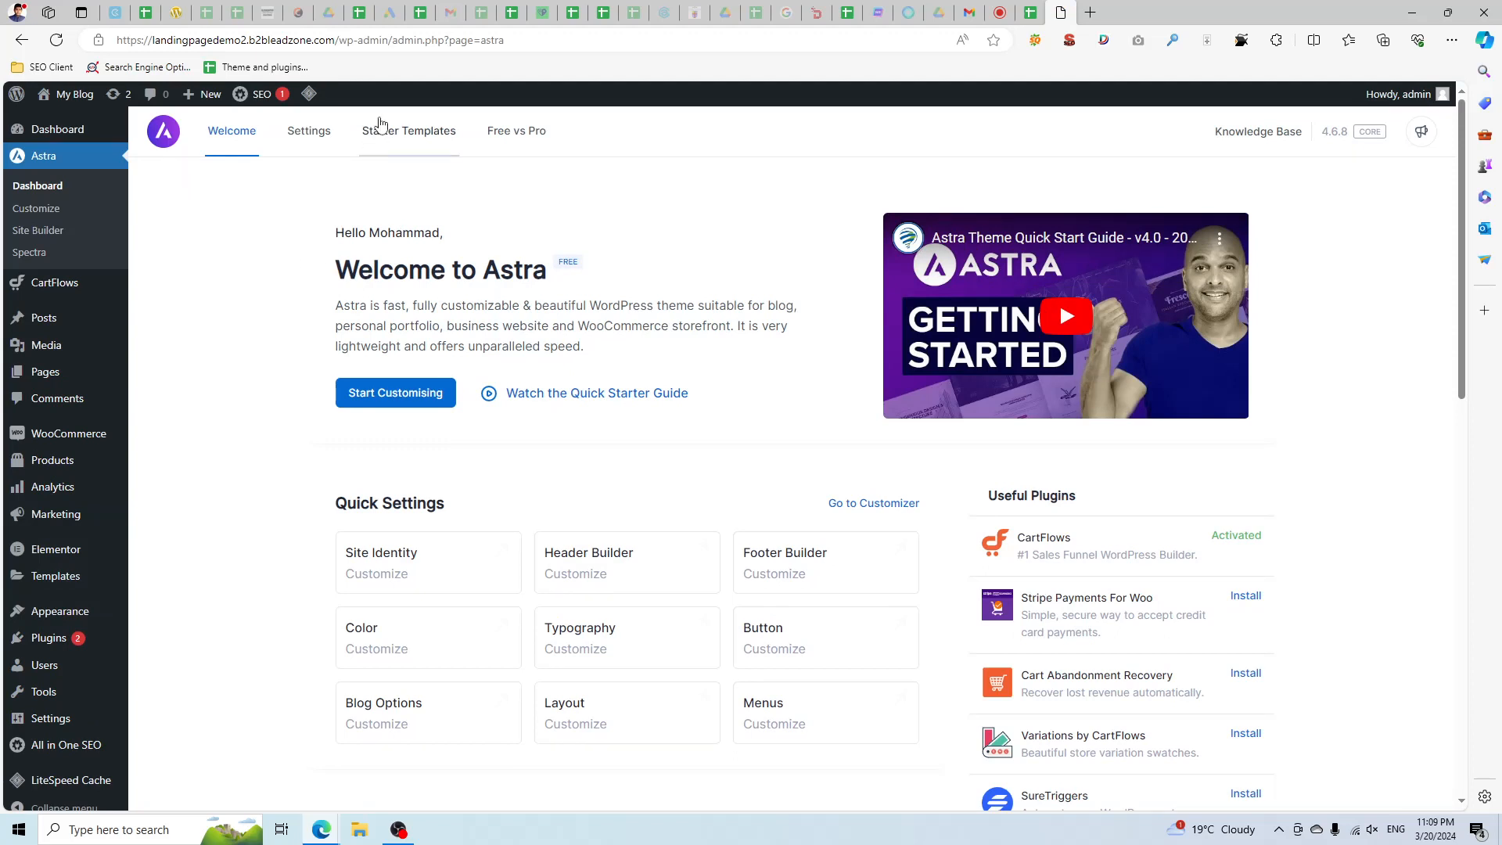
pyautogui.click(421, 135)
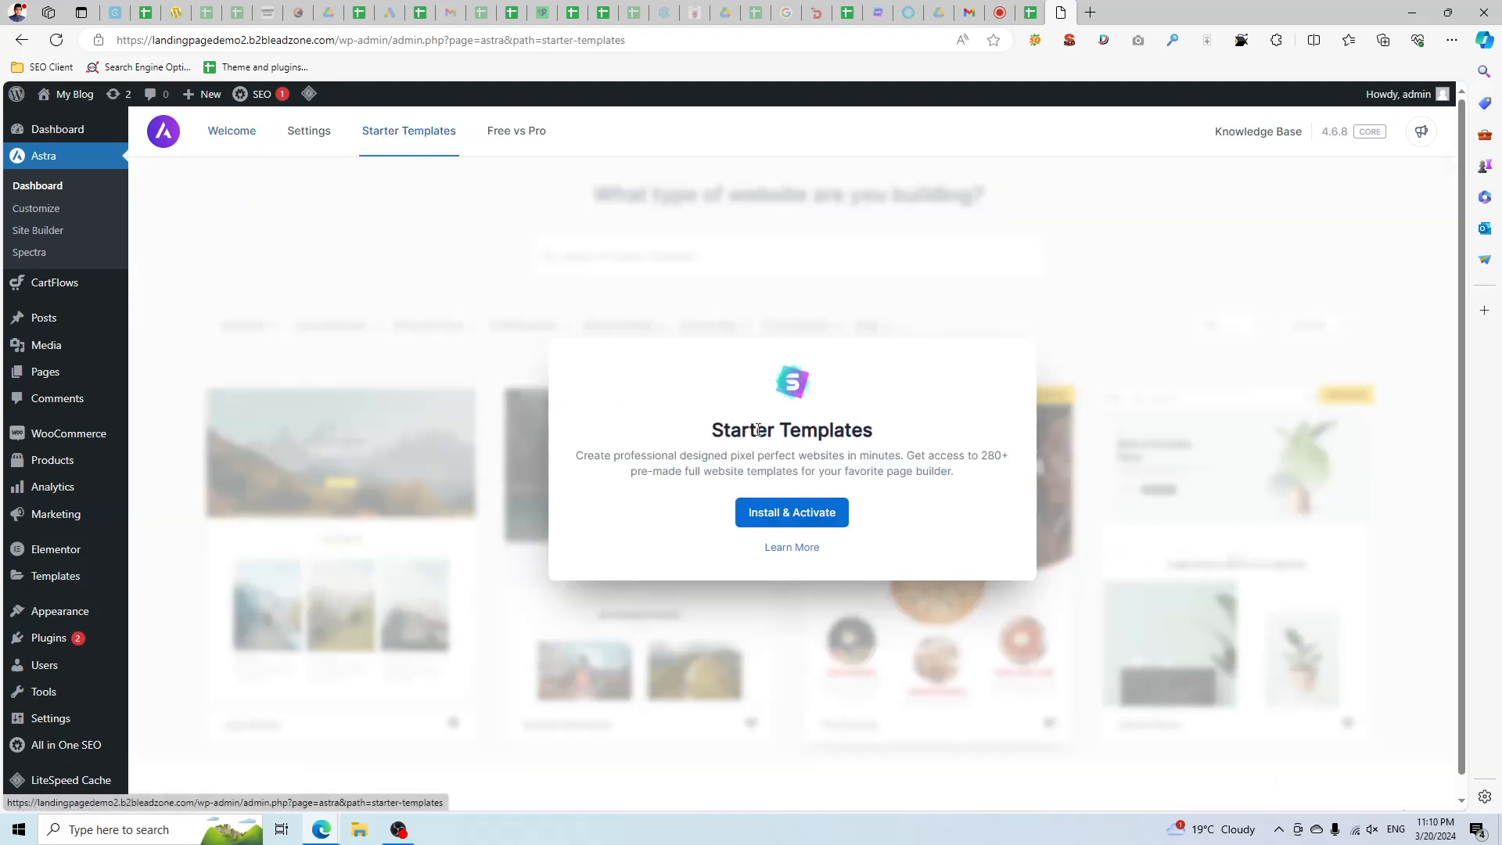
pyautogui.moveTo(716, 432); pyautogui.dragTo(889, 437)
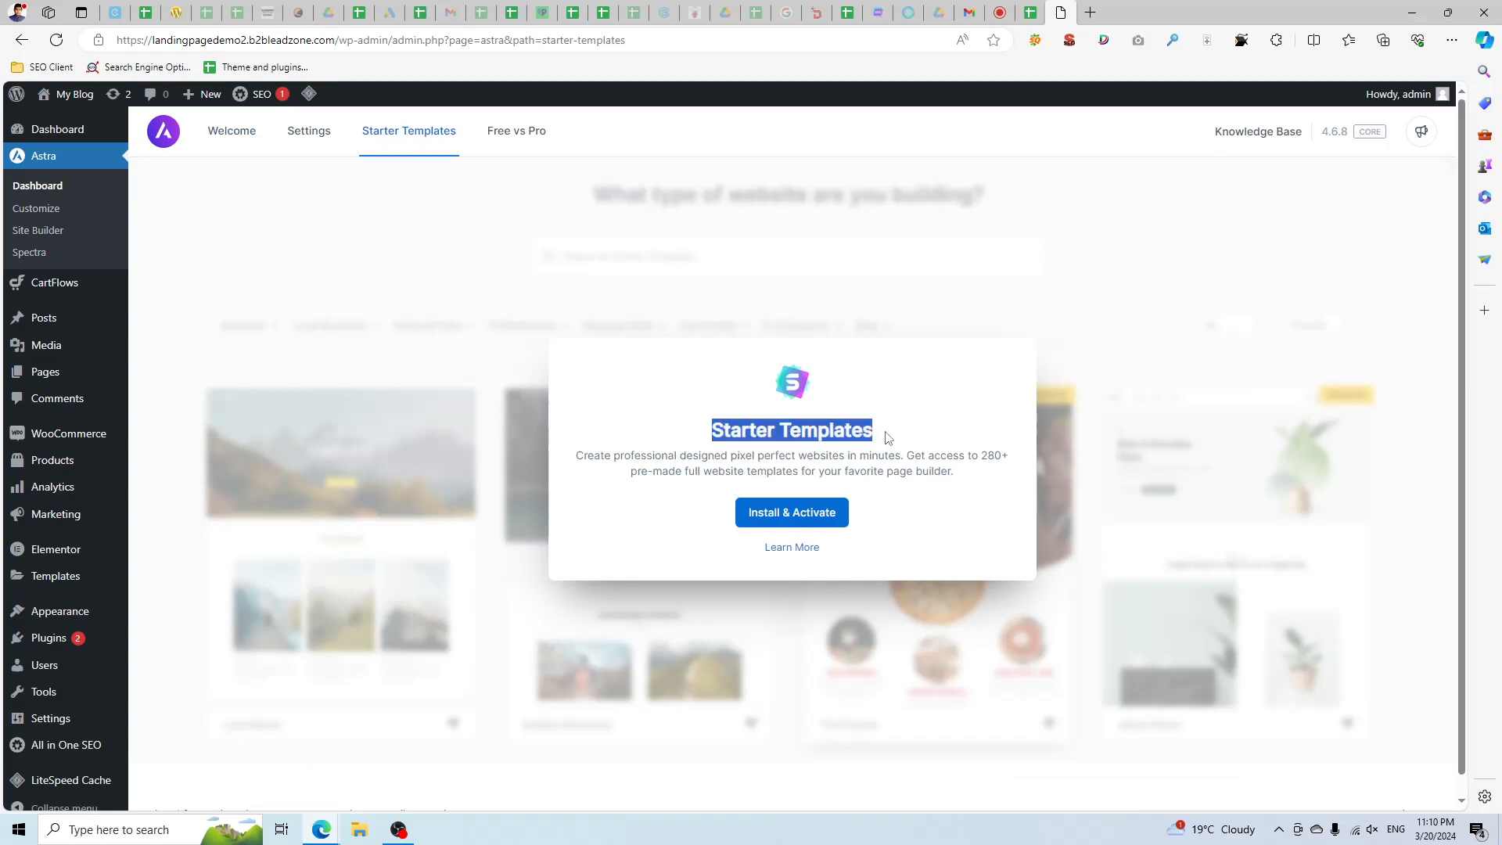
pyautogui.click(831, 493)
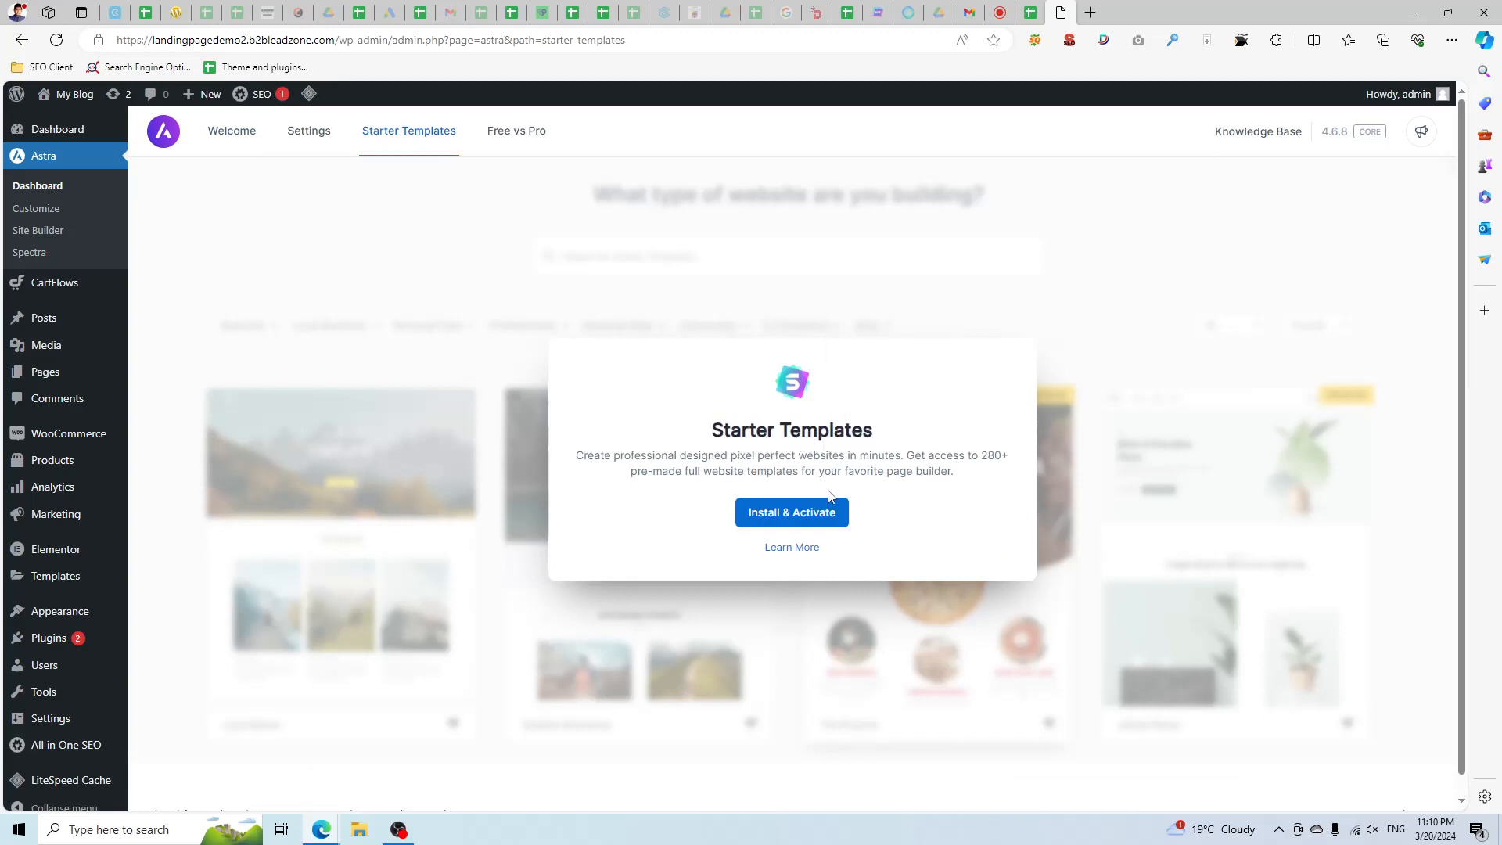
pyautogui.click(762, 520)
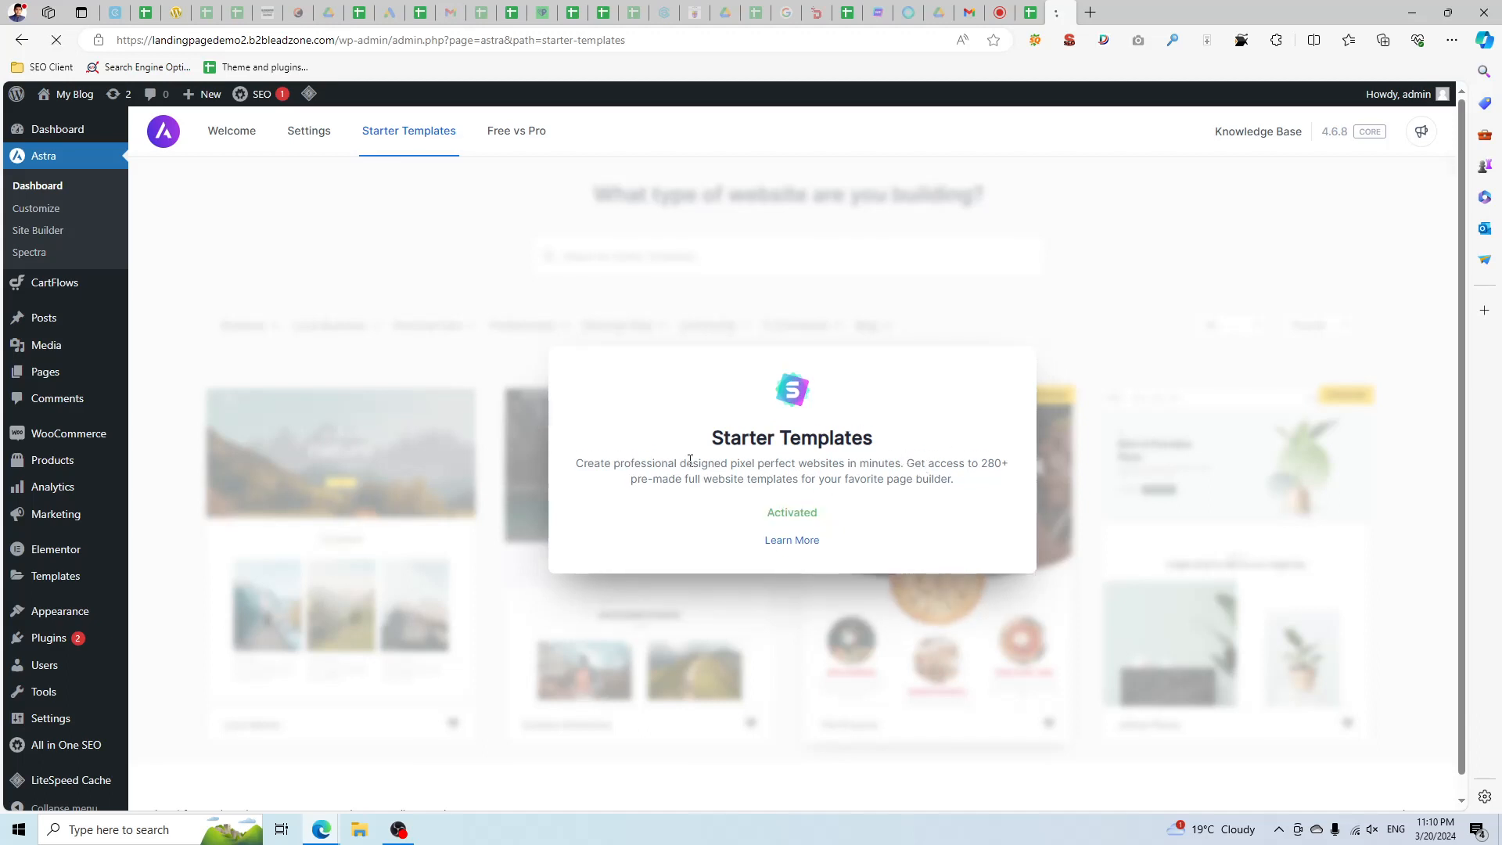
pyautogui.moveTo(679, 463); pyautogui.dragTo(873, 465)
pyautogui.click(908, 465)
pyautogui.moveTo(1004, 464); pyautogui.dragTo(698, 485)
pyautogui.tripleClick(668, 481)
pyautogui.click(719, 484)
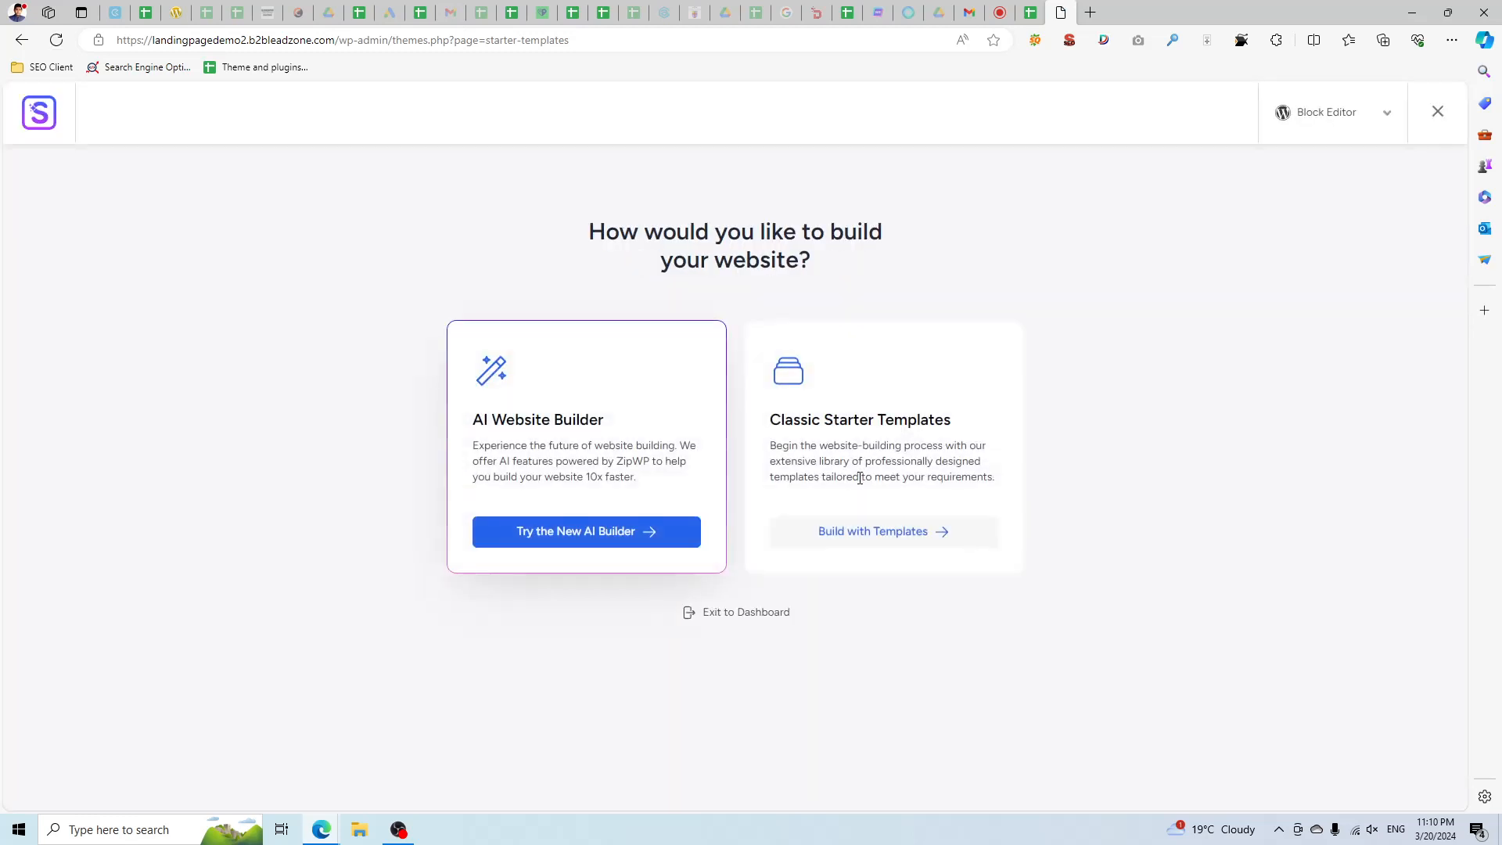
# Choose Classic Starter Templates as the way to build the website.
pyautogui.moveTo(858, 478); pyautogui.dragTo(1184, 459)
pyautogui.click(1163, 511)
pyautogui.click(890, 536)
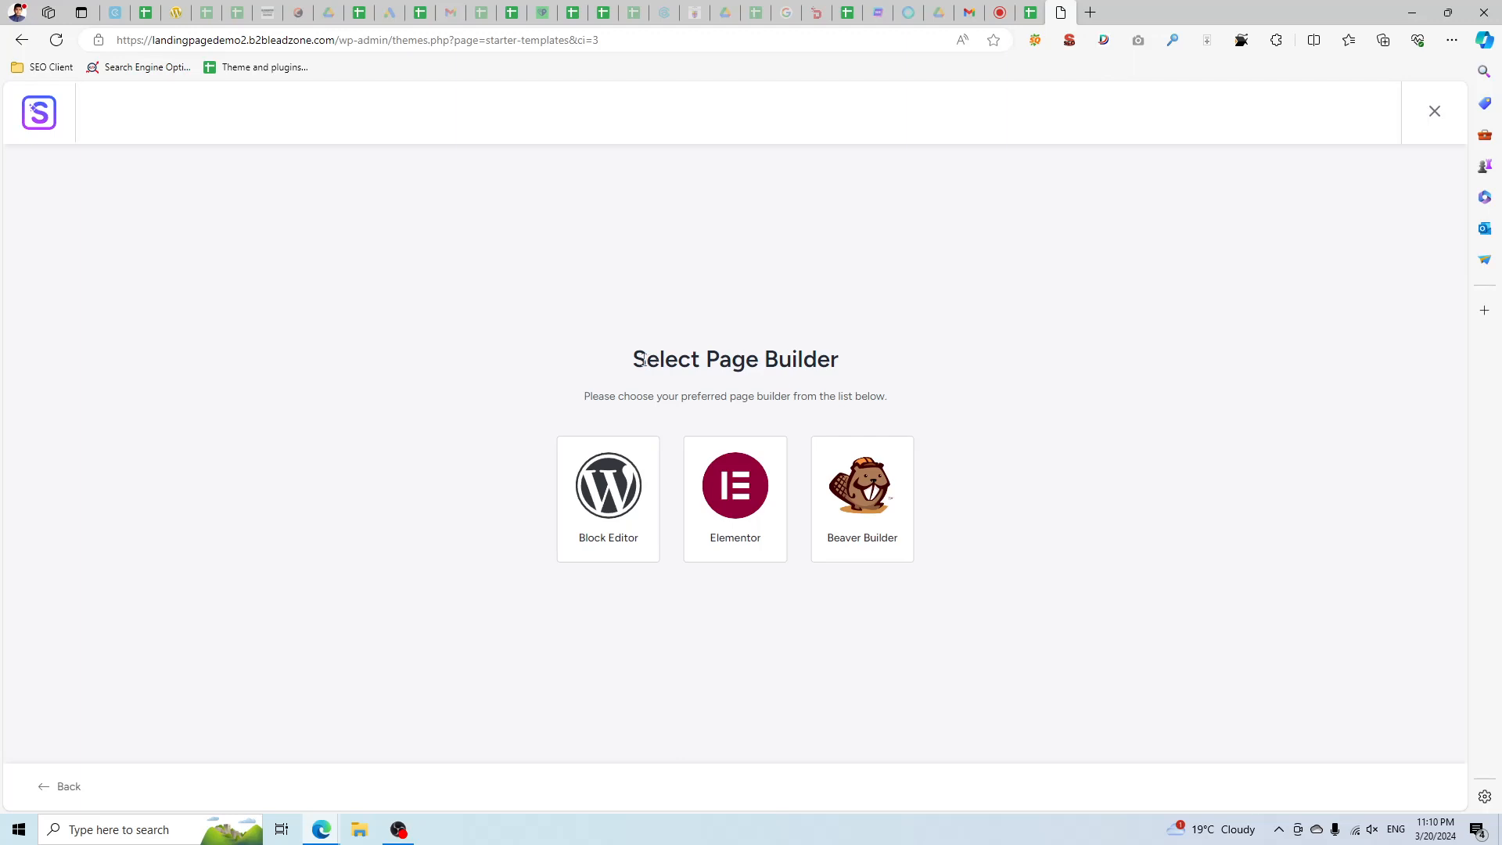
# Choose Elementor as the page builder for the starter templates.
pyautogui.moveTo(643, 360); pyautogui.dragTo(848, 360)
pyautogui.doubleClick(792, 360)
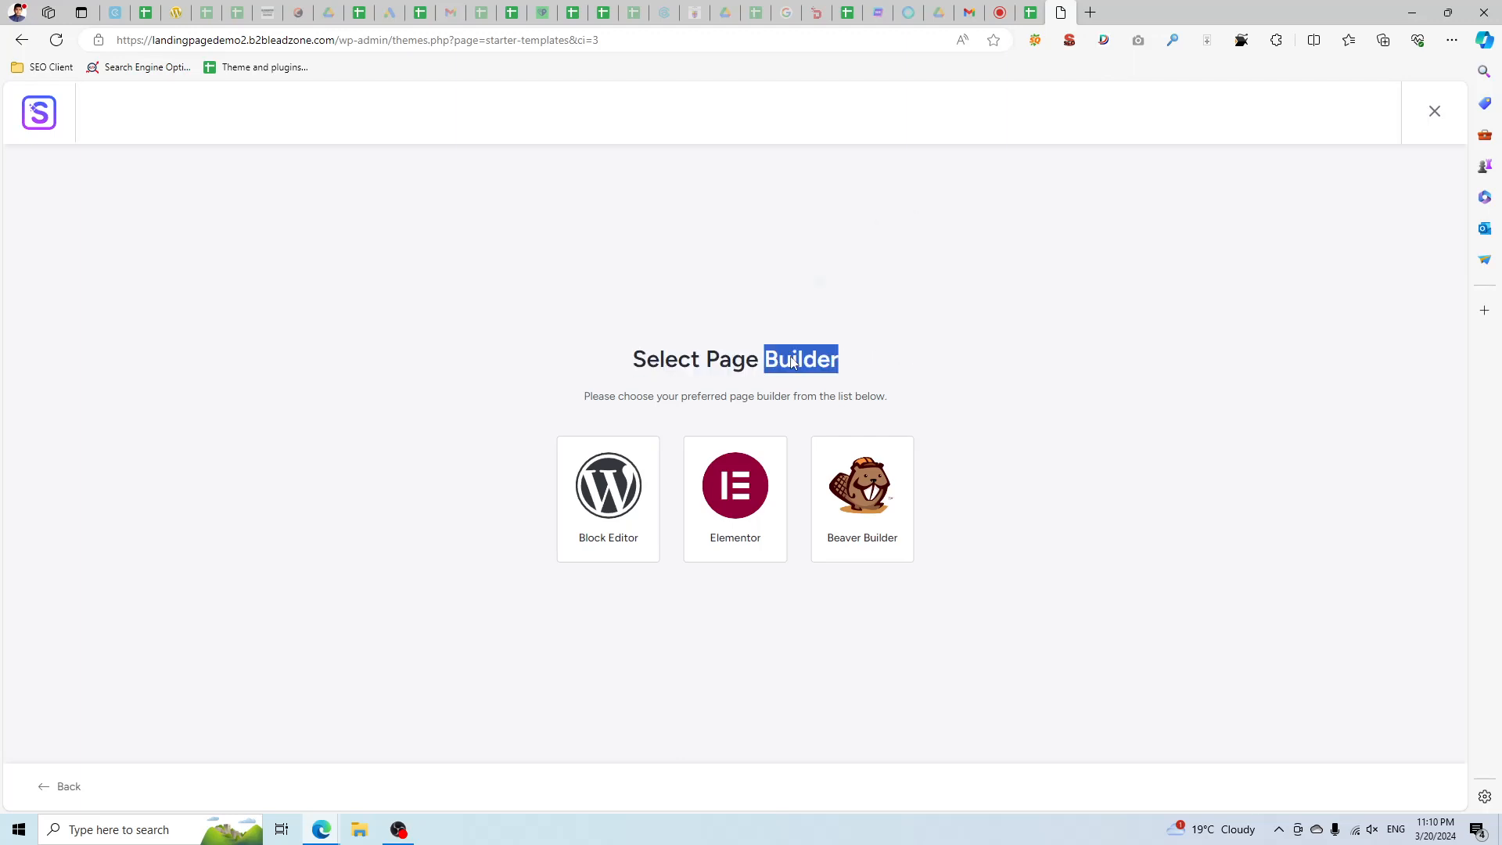
pyautogui.tripleClick(793, 360)
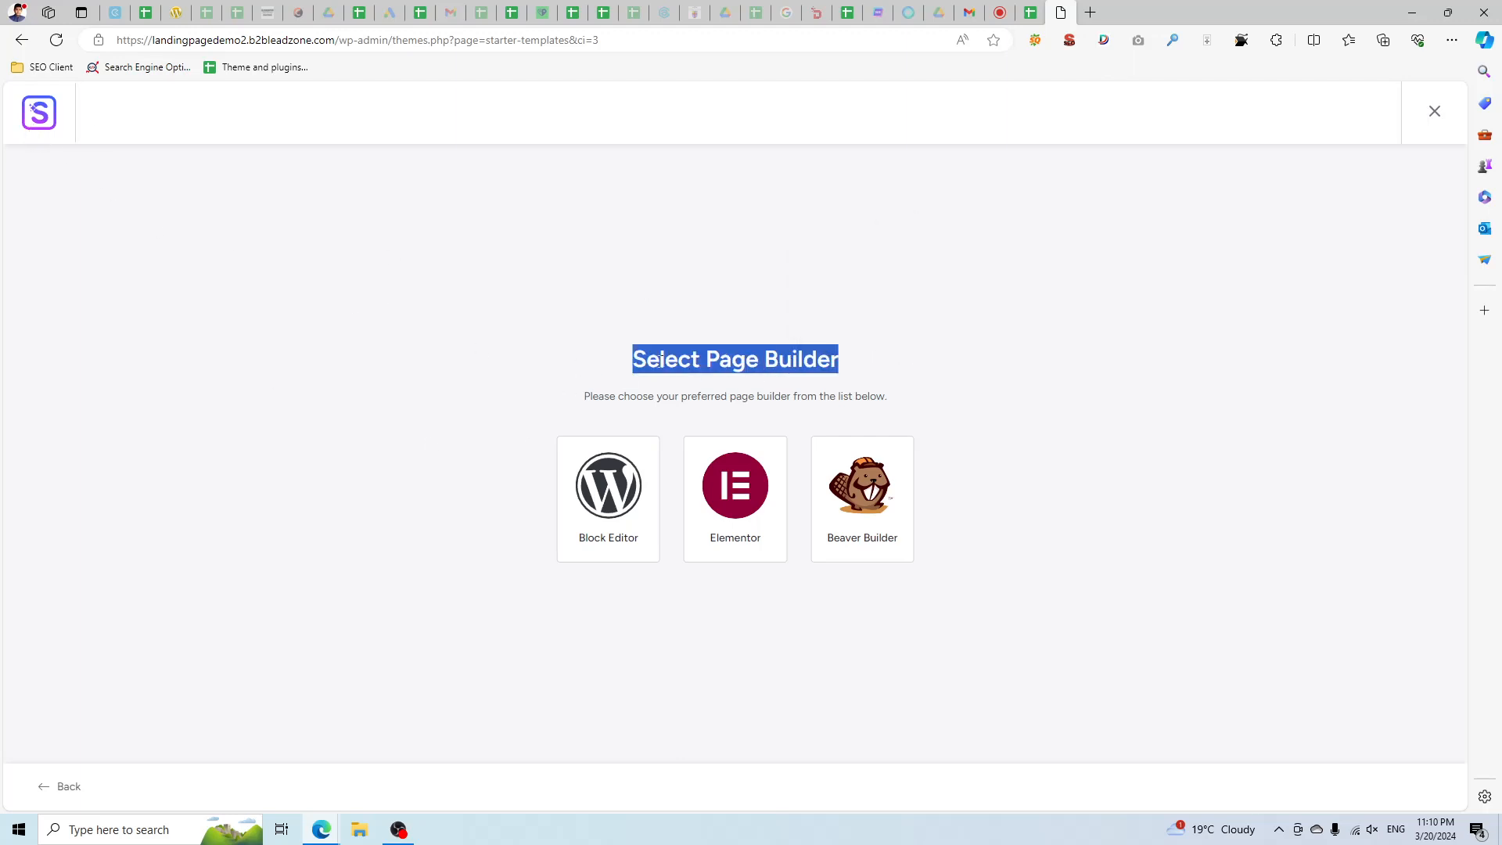
pyautogui.doubleClick(704, 396)
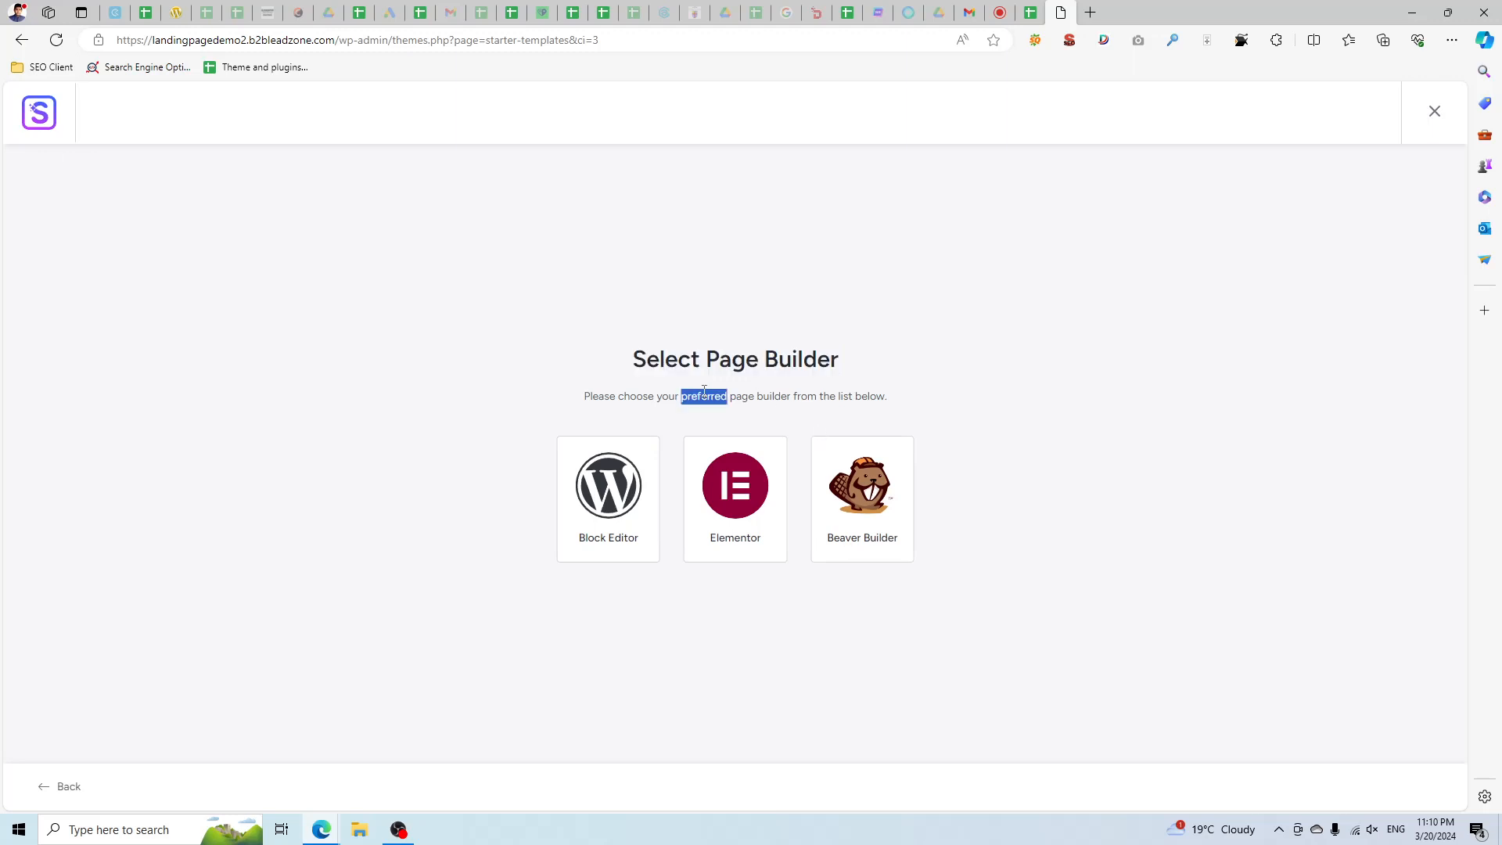
pyautogui.tripleClick(711, 396)
pyautogui.doubleClick(741, 396)
pyautogui.click(666, 399)
pyautogui.click(725, 489)
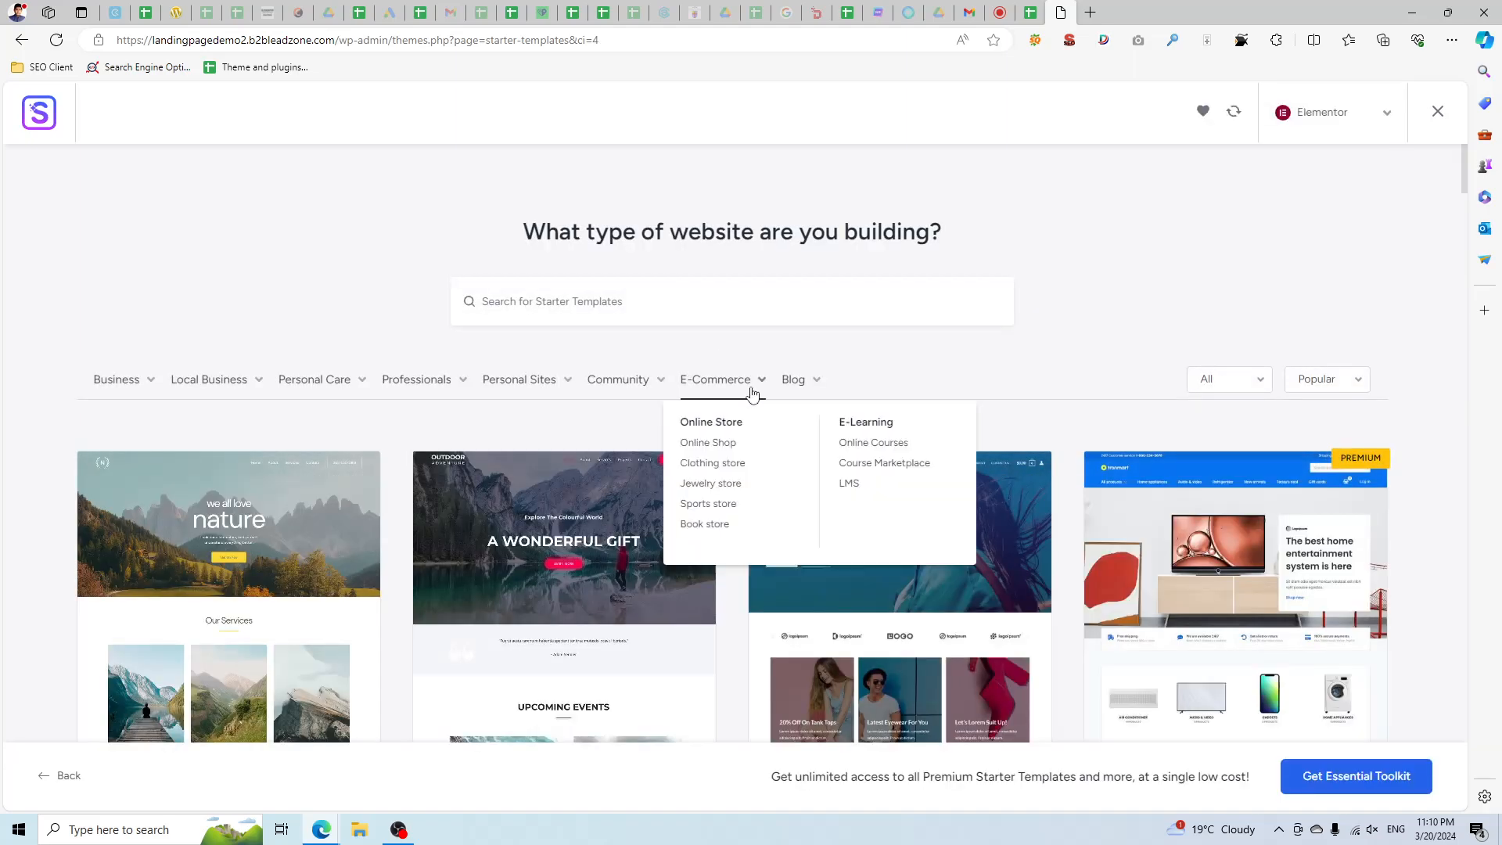
# Browse the Elementor starter templates, including those in the Agency category under Business.
pyautogui.scroll(-10, 788, 548)
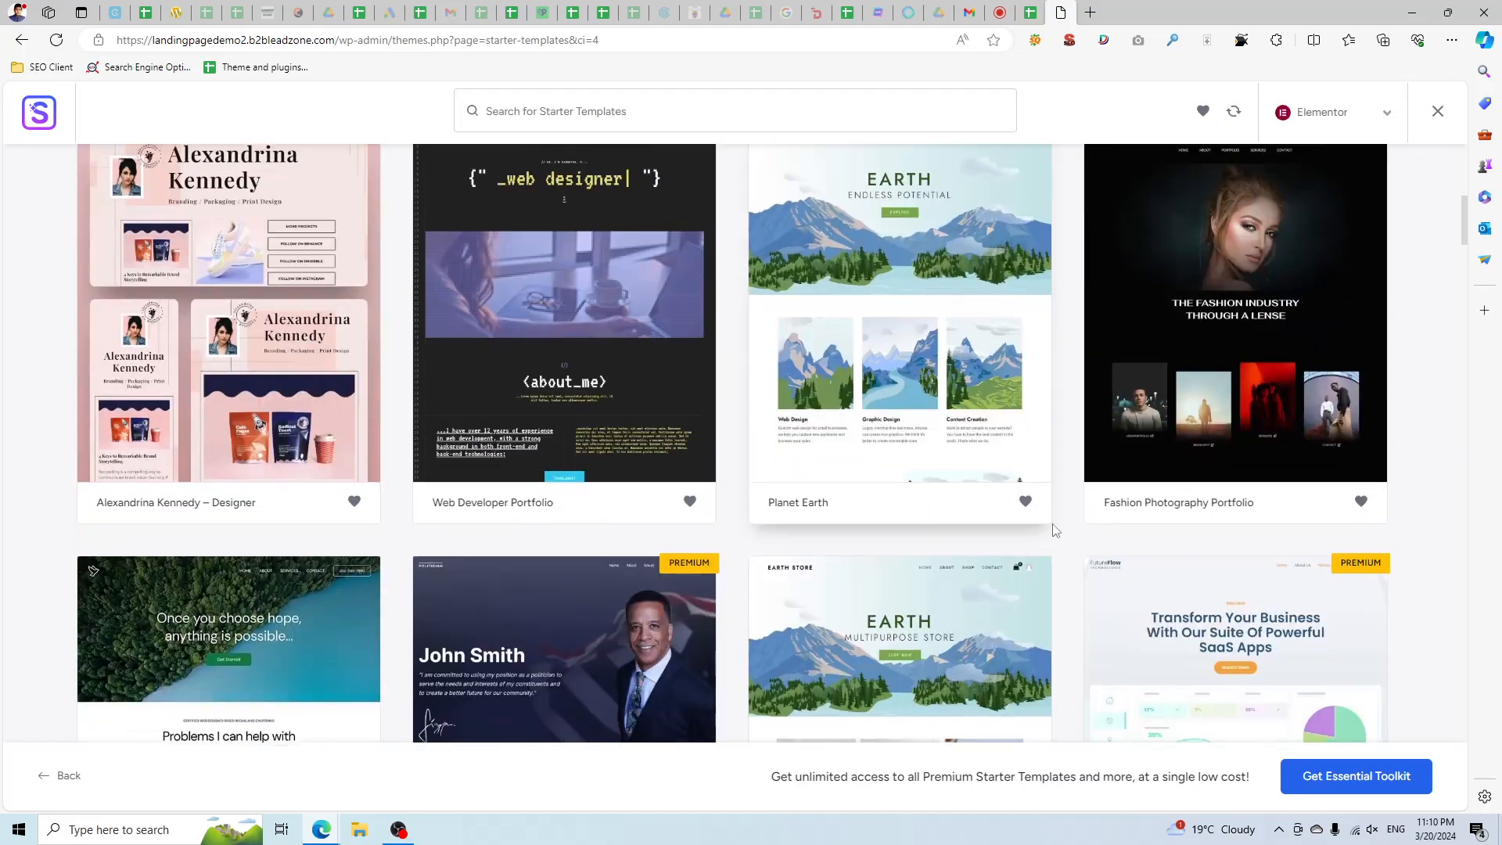
pyautogui.scroll(15, 677, 416)
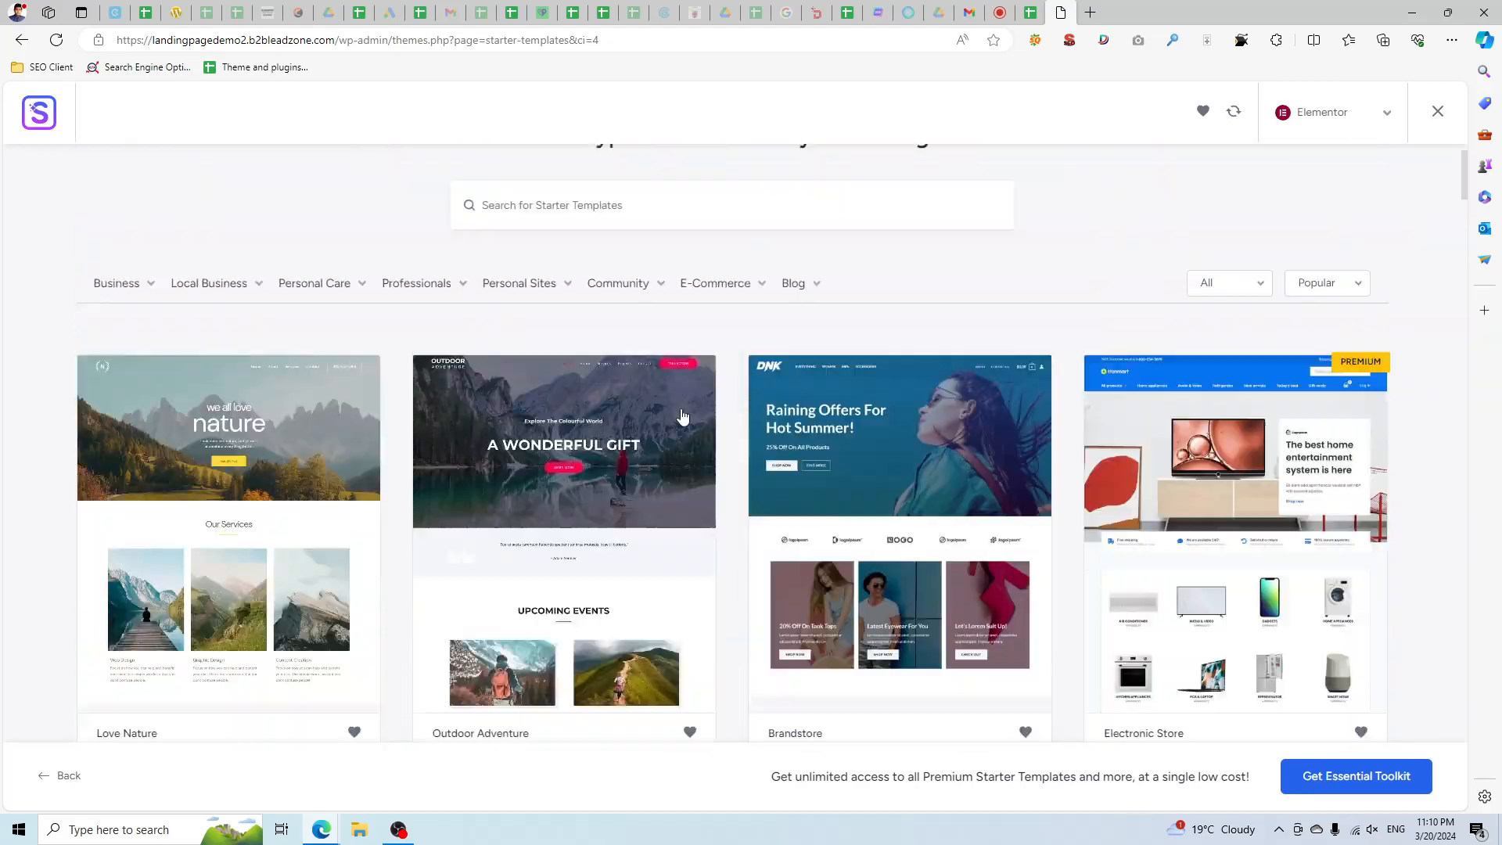
pyautogui.moveTo(122, 386)
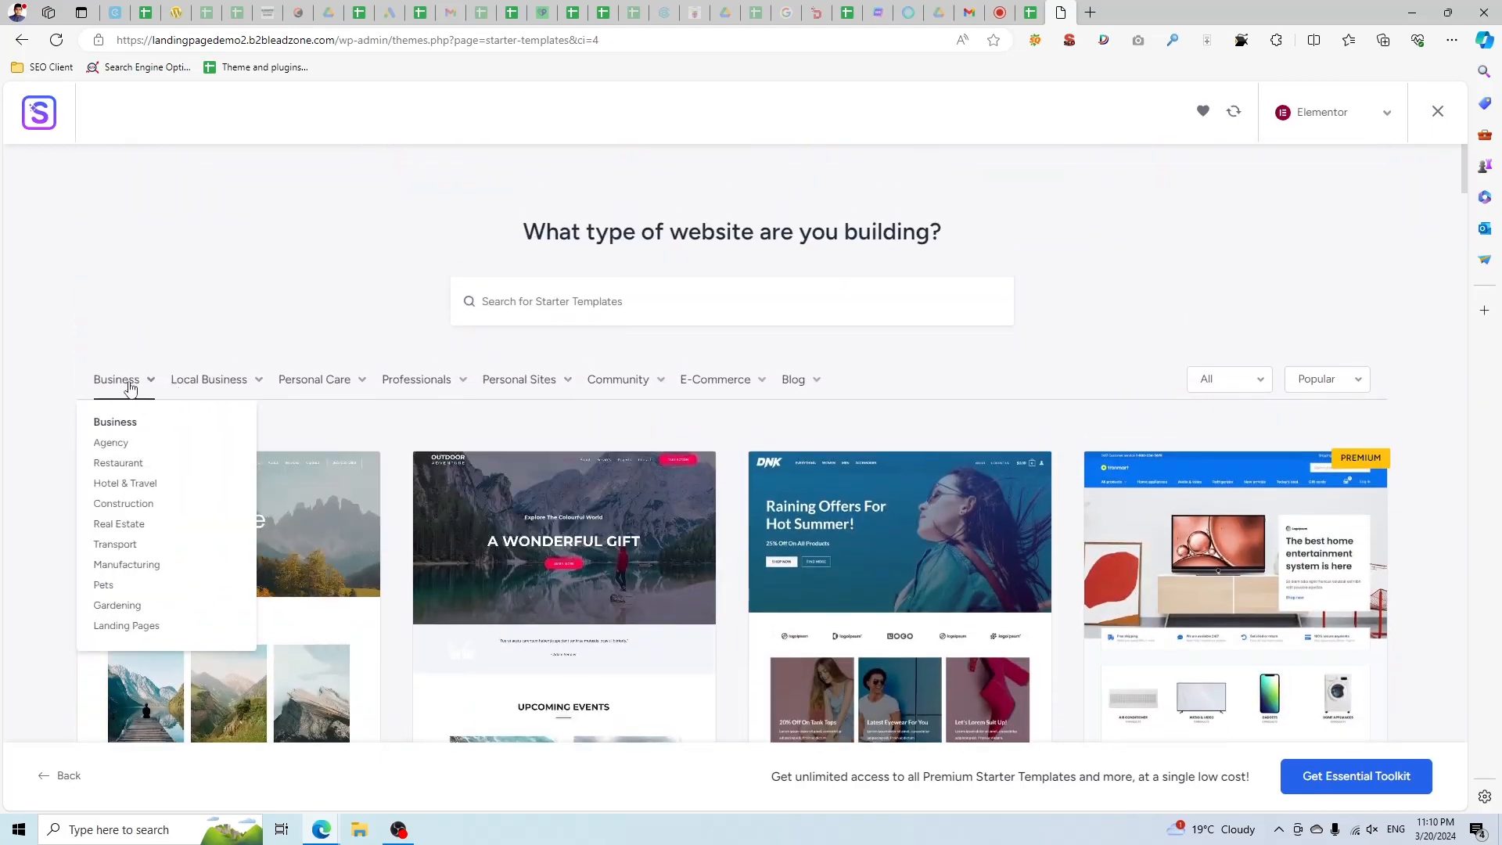
pyautogui.click(122, 446)
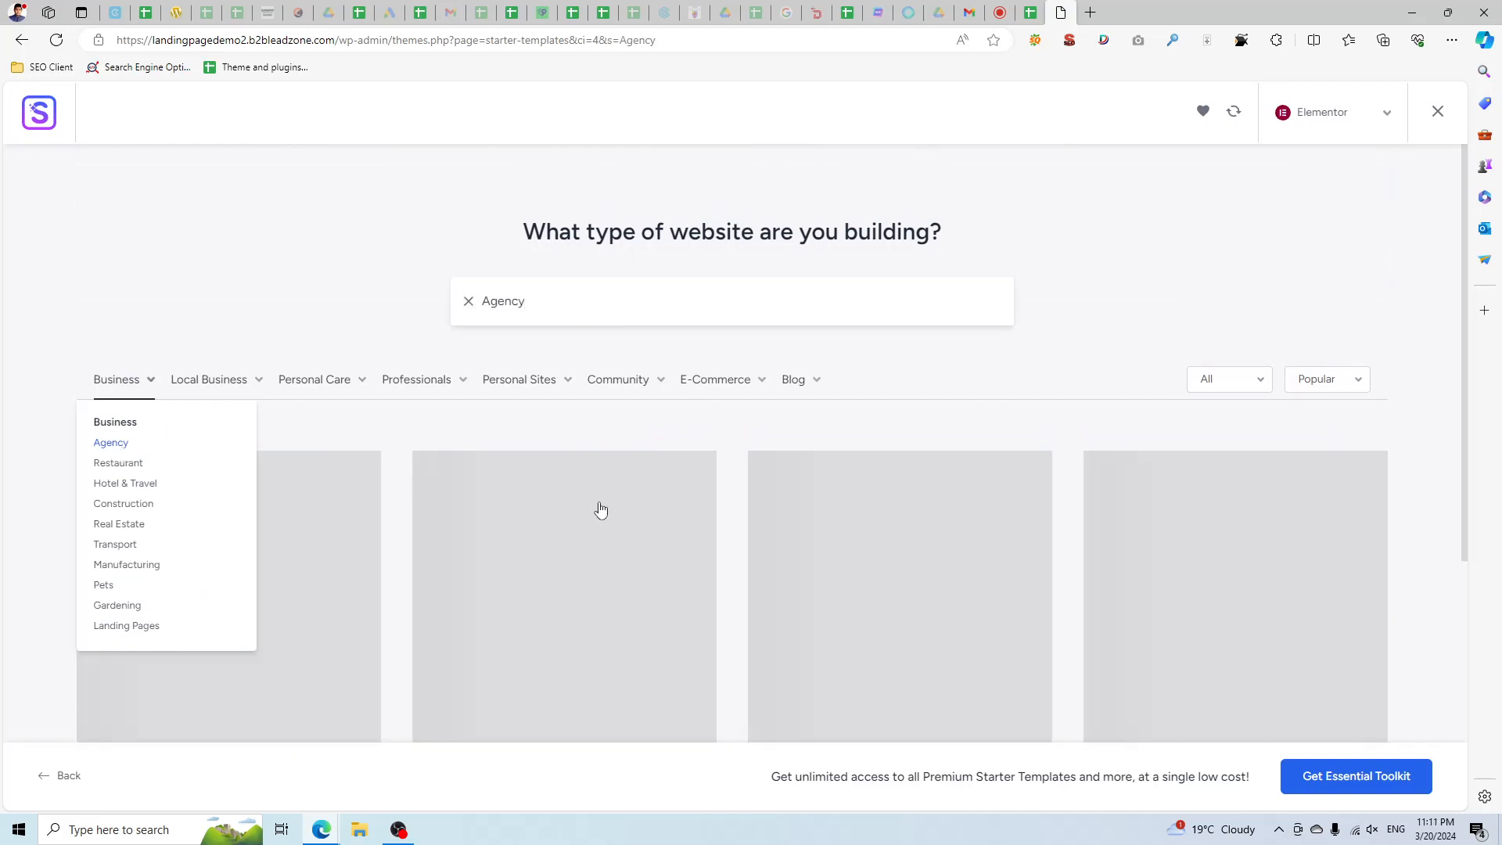
pyautogui.scroll(-5, 1201, 558)
pyautogui.scroll(-3, 1202, 558)
pyautogui.scroll(7, 1006, 673)
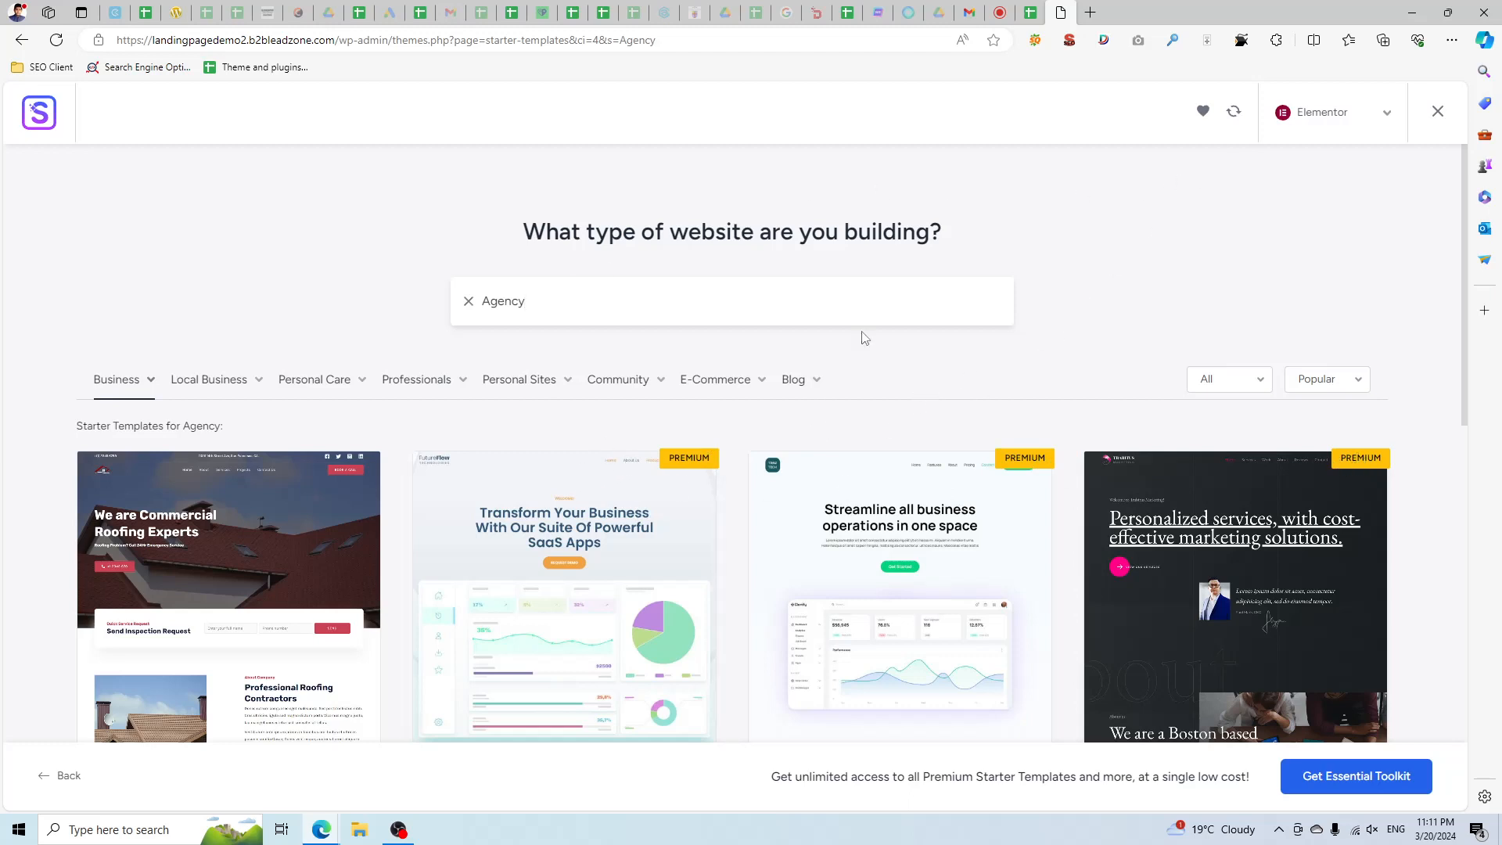
pyautogui.scroll(-3, 607, 563)
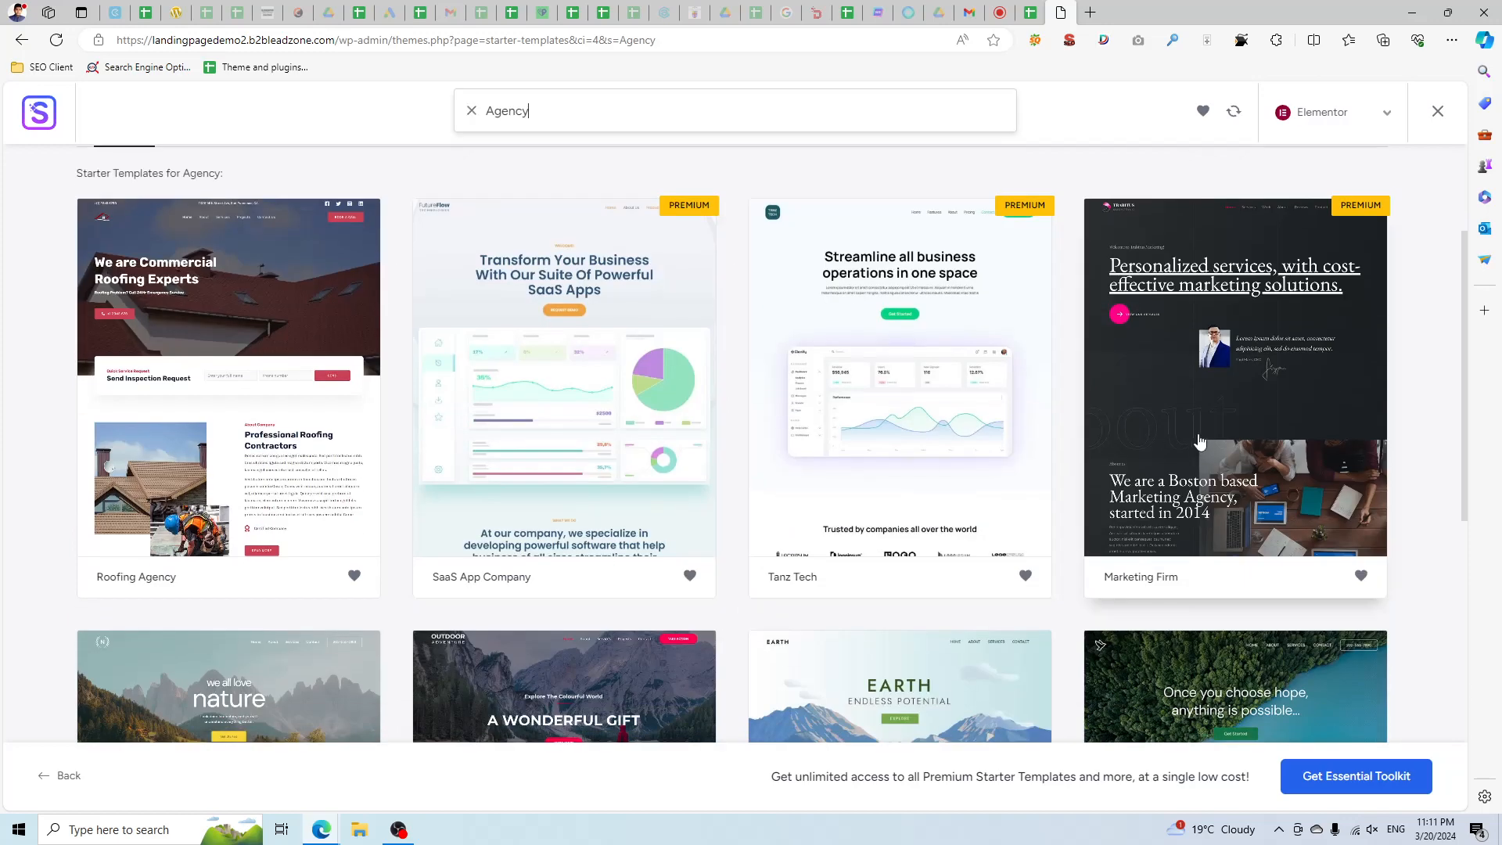
pyautogui.scroll(3, 900, 462)
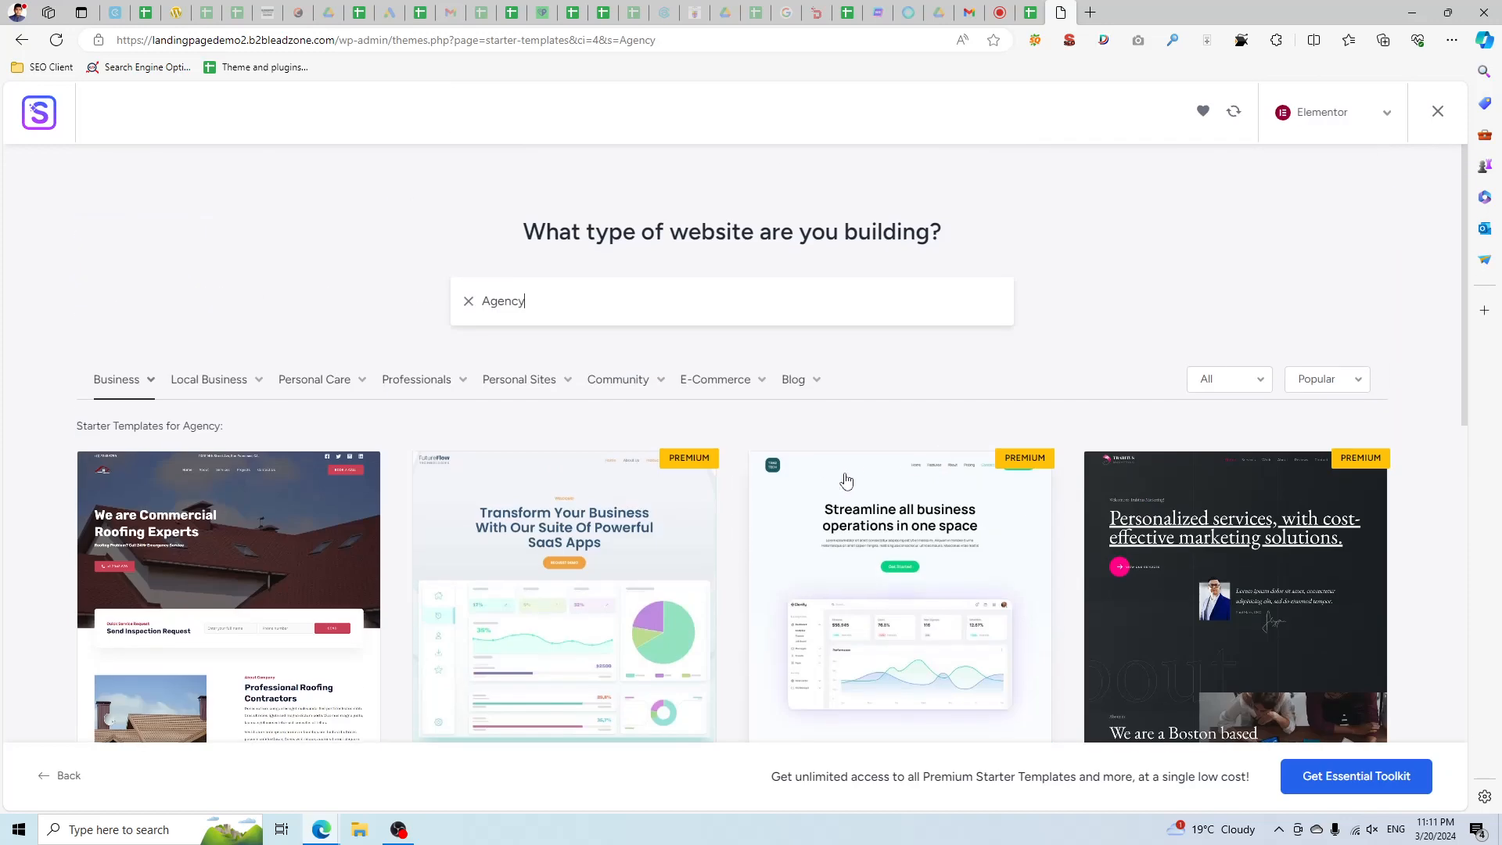
# Switch the starter template list to the E-Commerce category, closing the WhatsApp notification.
pyautogui.moveTo(732, 383)
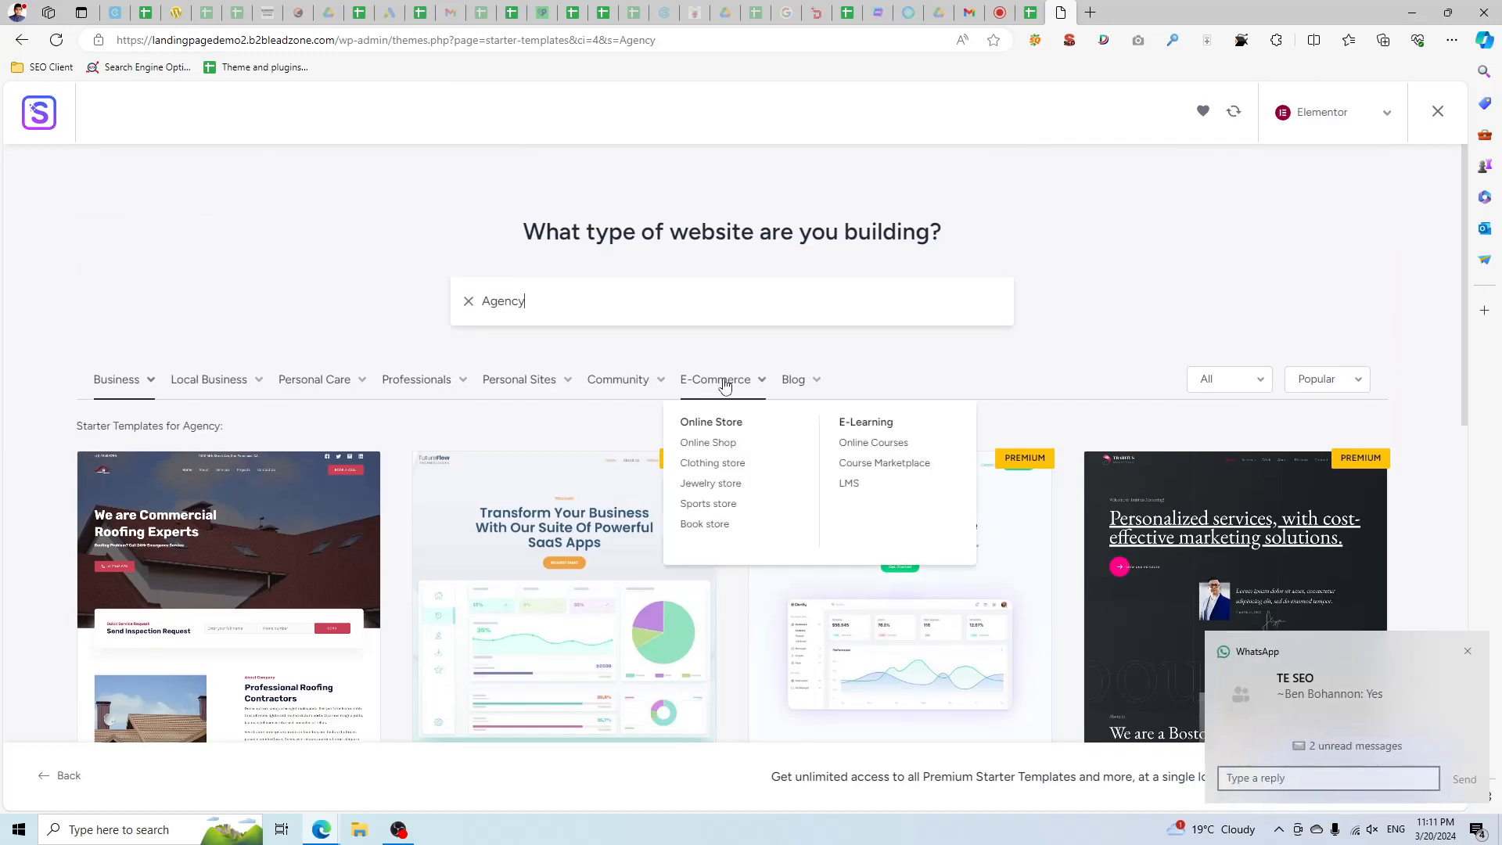
pyautogui.click(1468, 651)
pyautogui.click(717, 384)
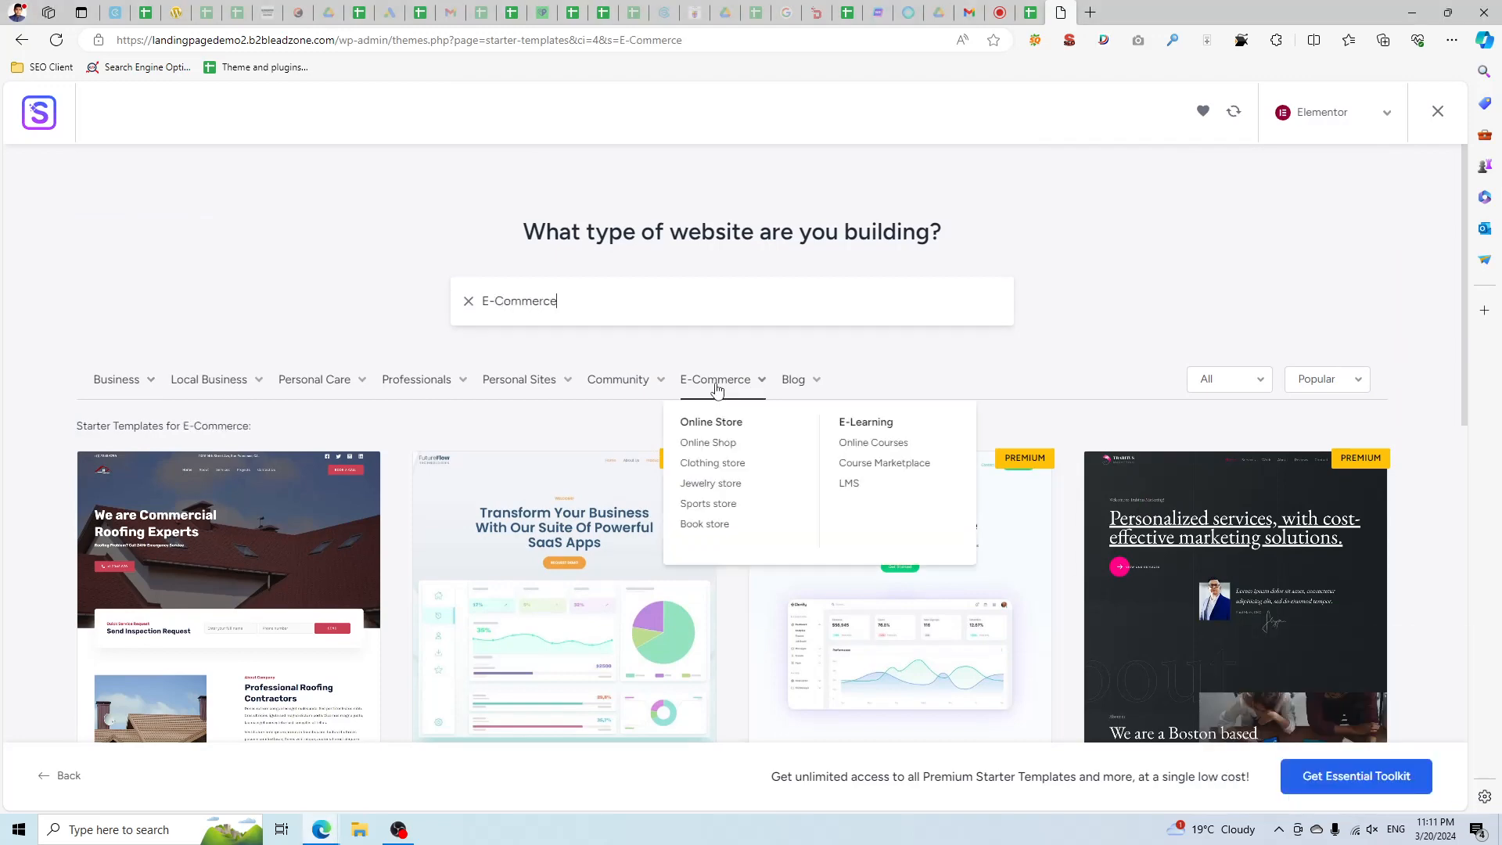
# Look through the free and premium store designs among the E-Commerce starter templates.
pyautogui.scroll(-1, 367, 588)
pyautogui.scroll(-8, 367, 588)
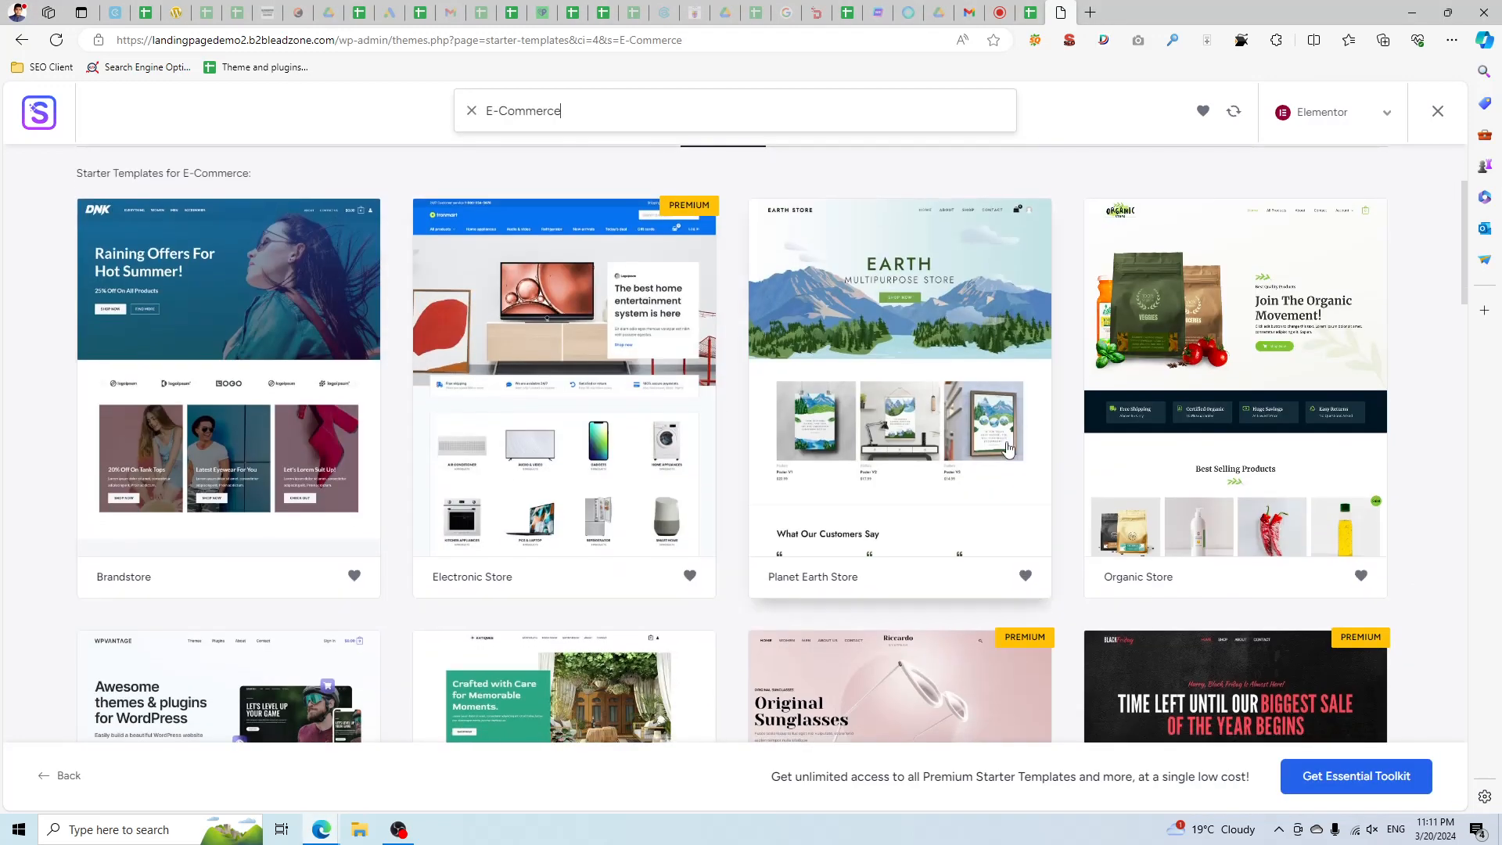
pyautogui.scroll(3, 722, 565)
pyautogui.scroll(-5, 722, 565)
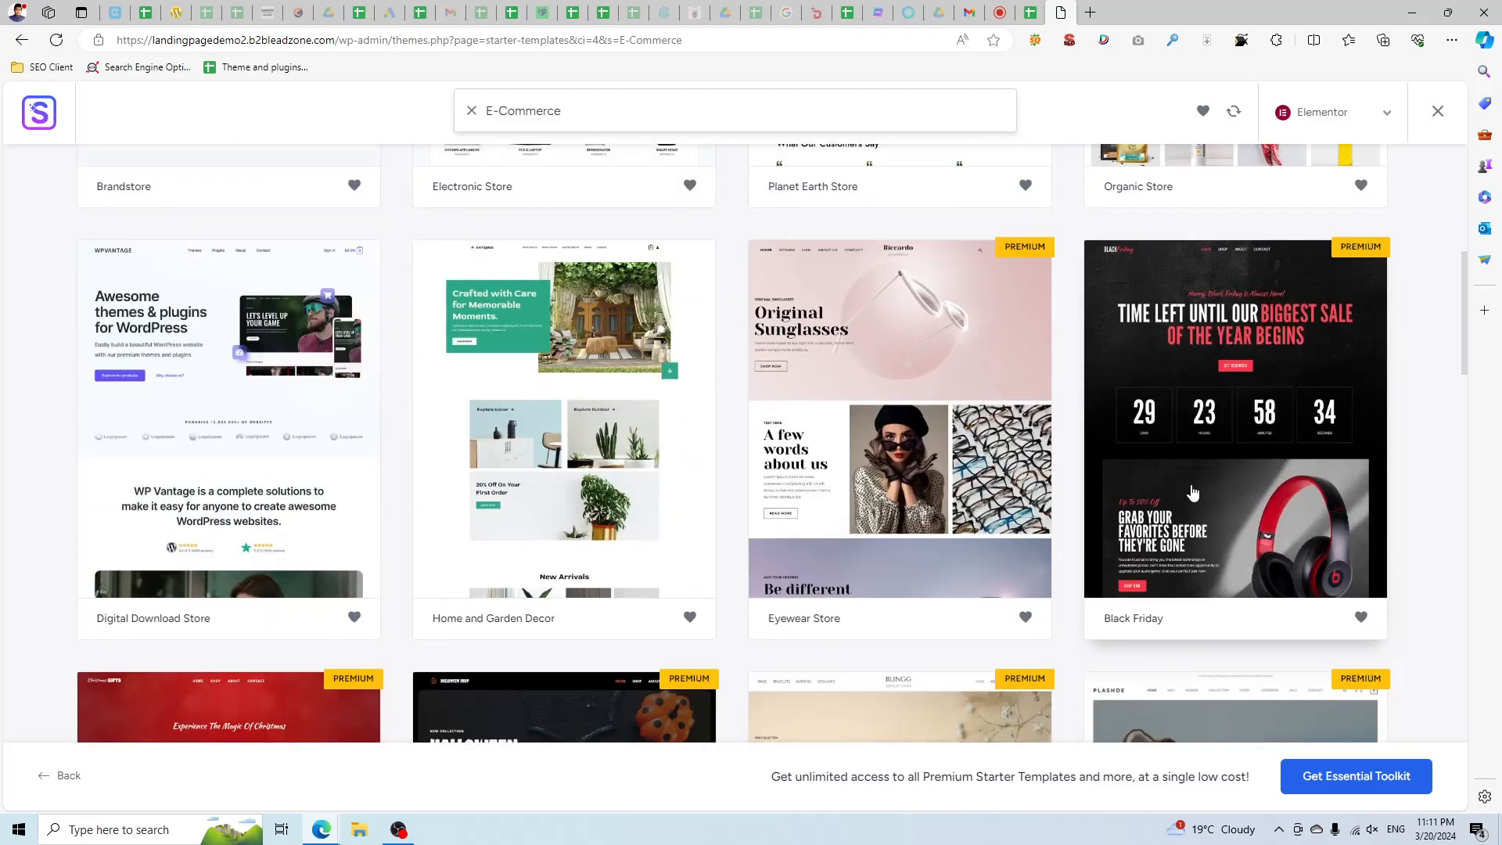
pyautogui.scroll(10, 636, 402)
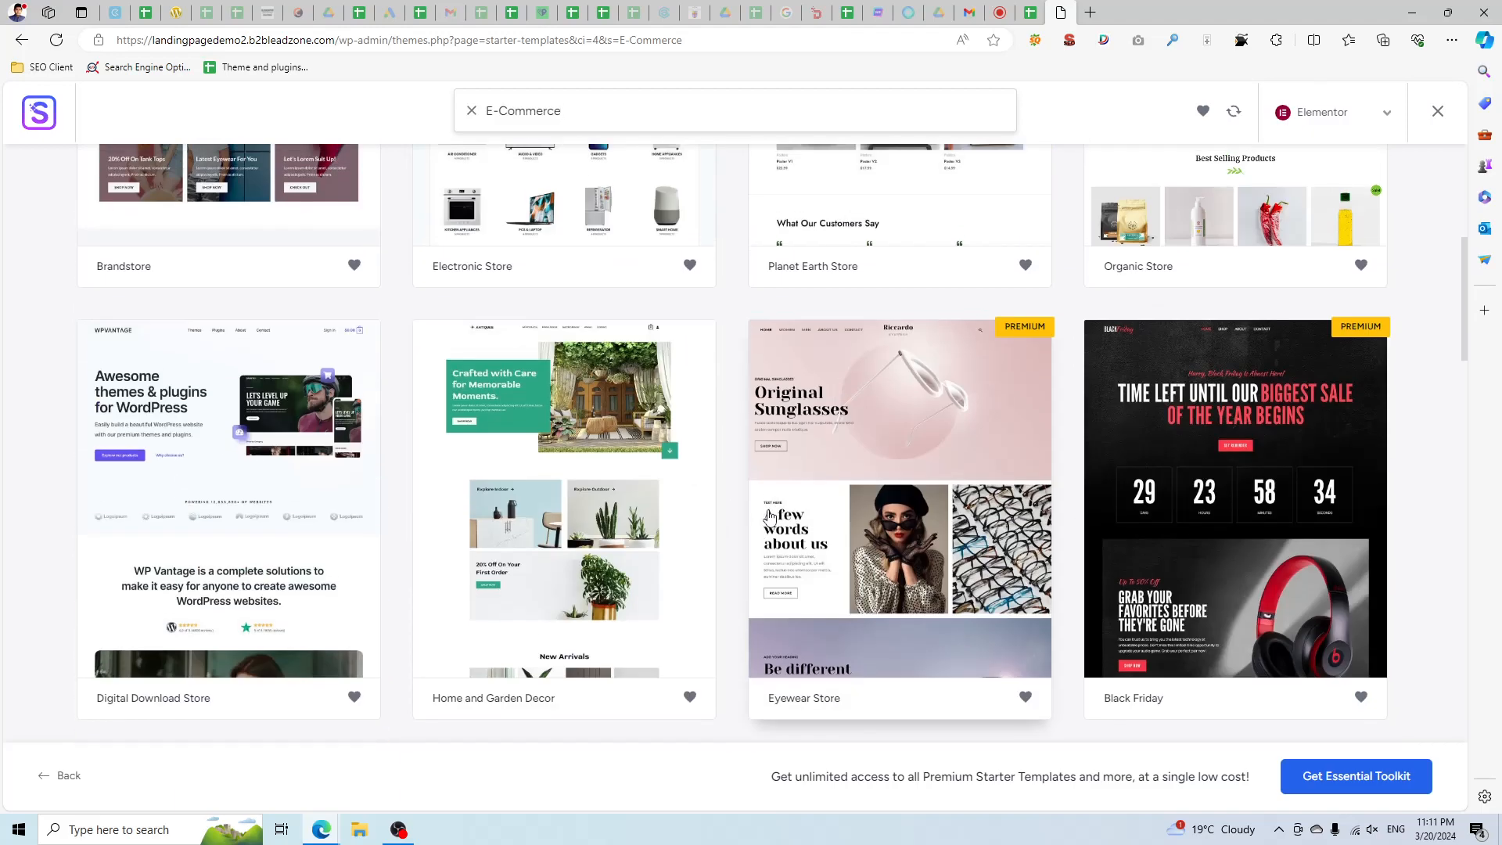
pyautogui.scroll(-2, 565, 446)
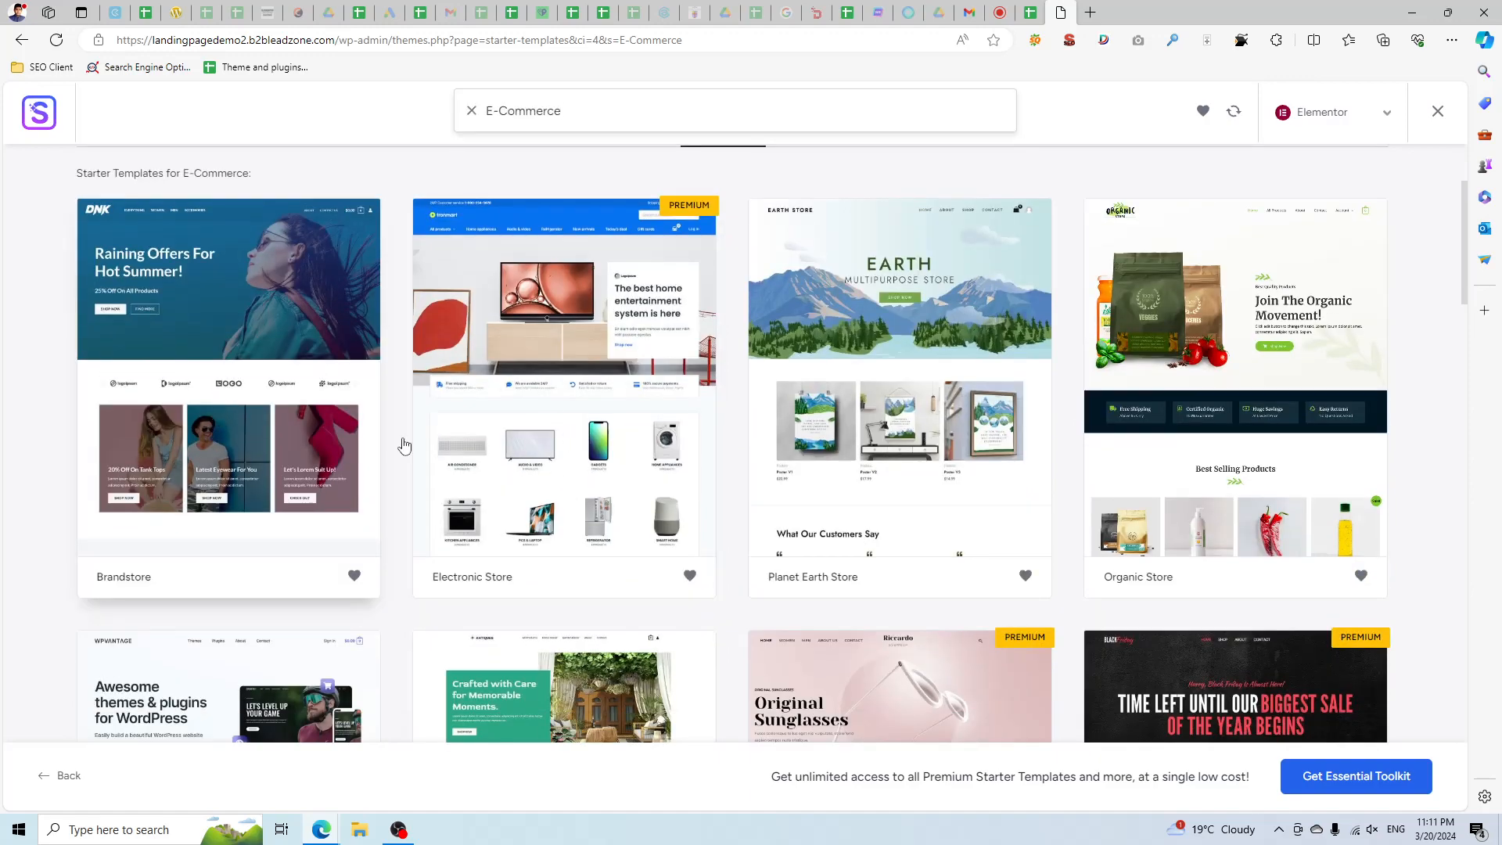
pyautogui.scroll(-3, 1099, 477)
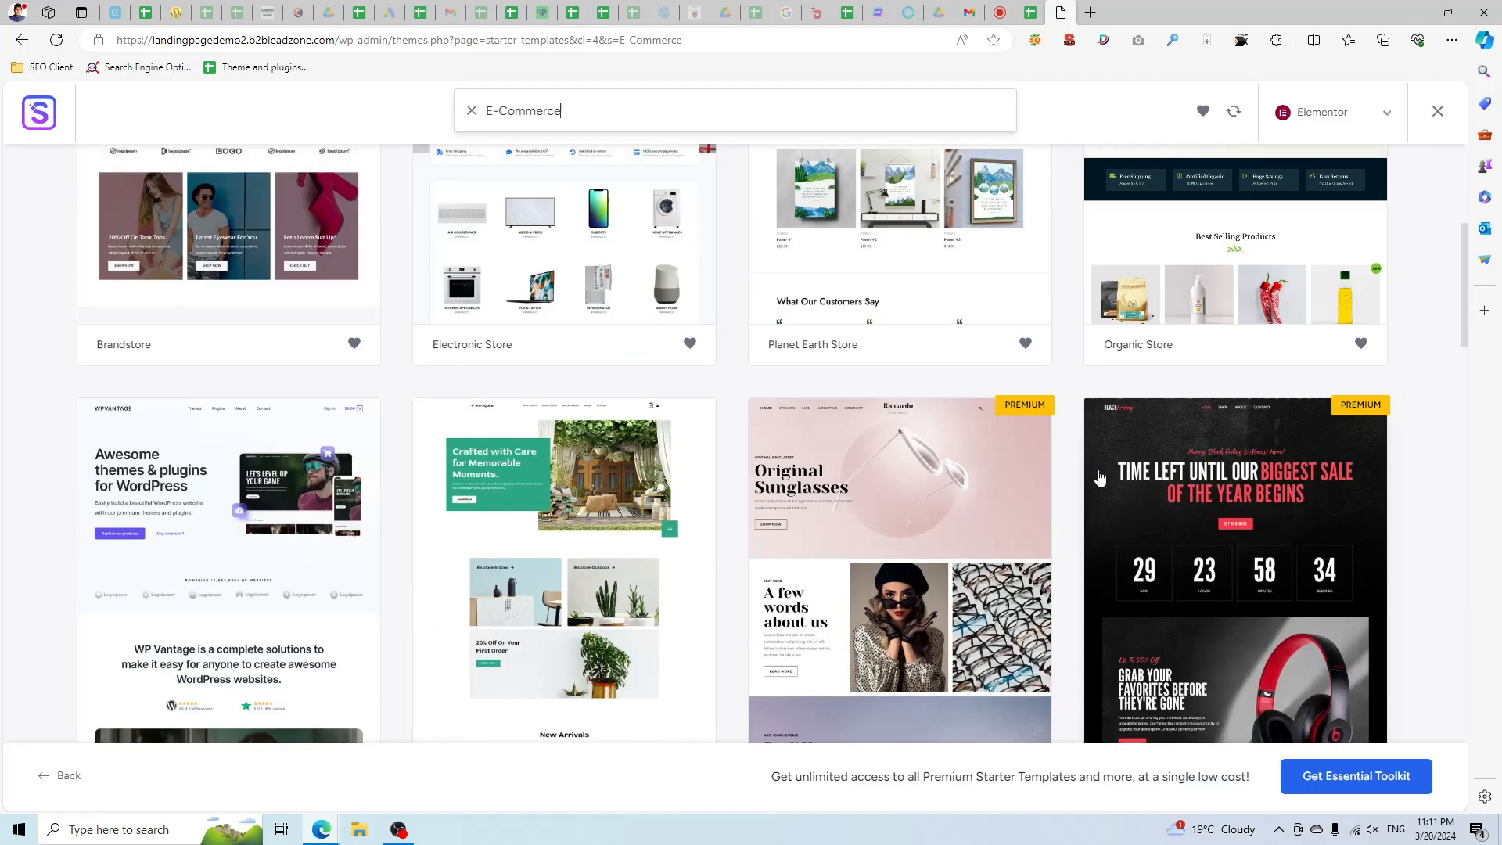
pyautogui.scroll(-4, 1099, 477)
pyautogui.scroll(-4, 590, 490)
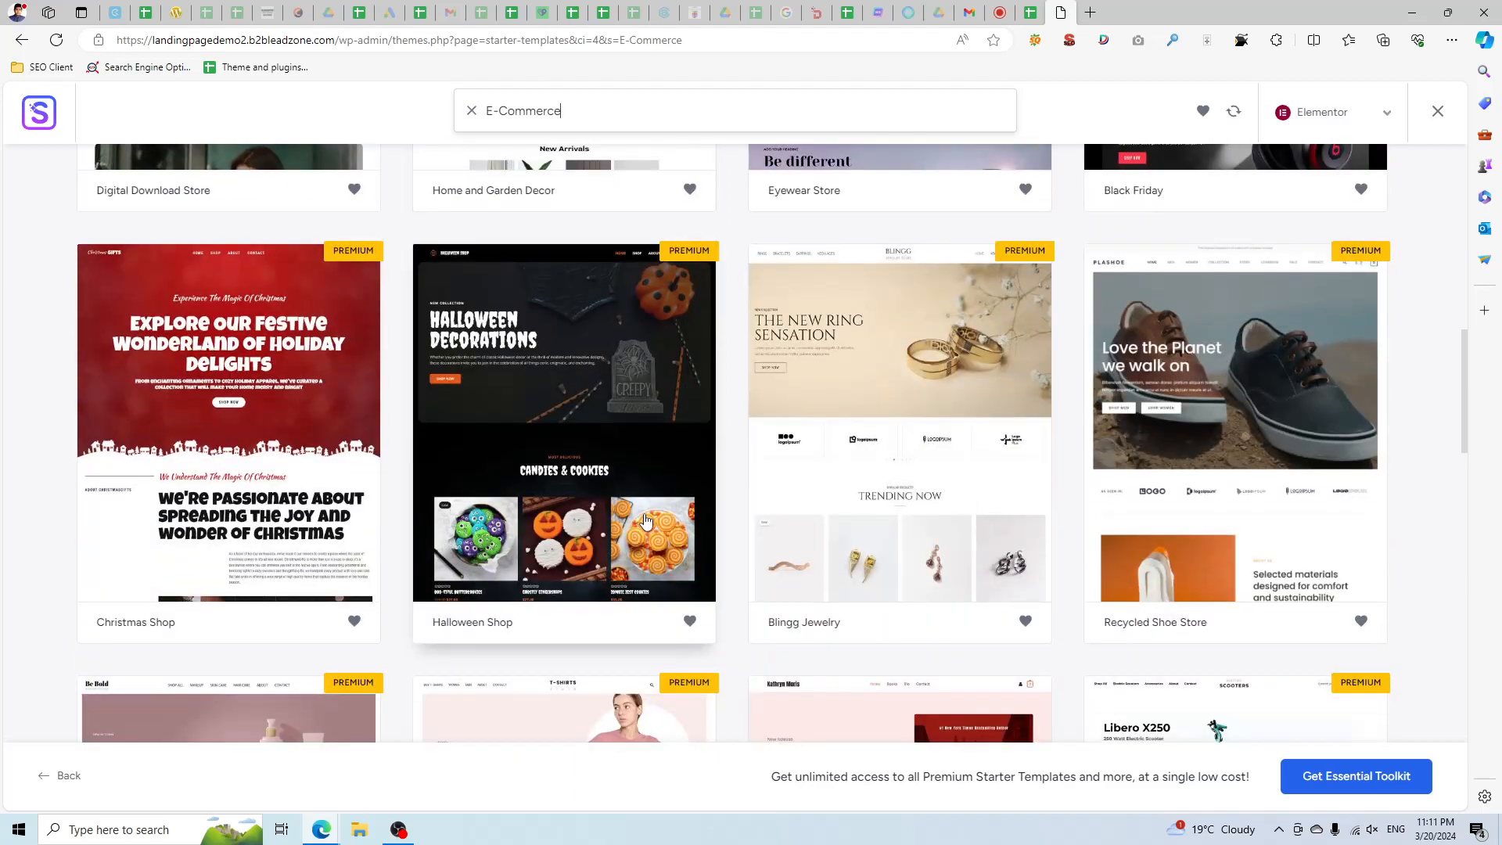
pyautogui.scroll(-5, 645, 522)
pyautogui.scroll(-4, 1165, 484)
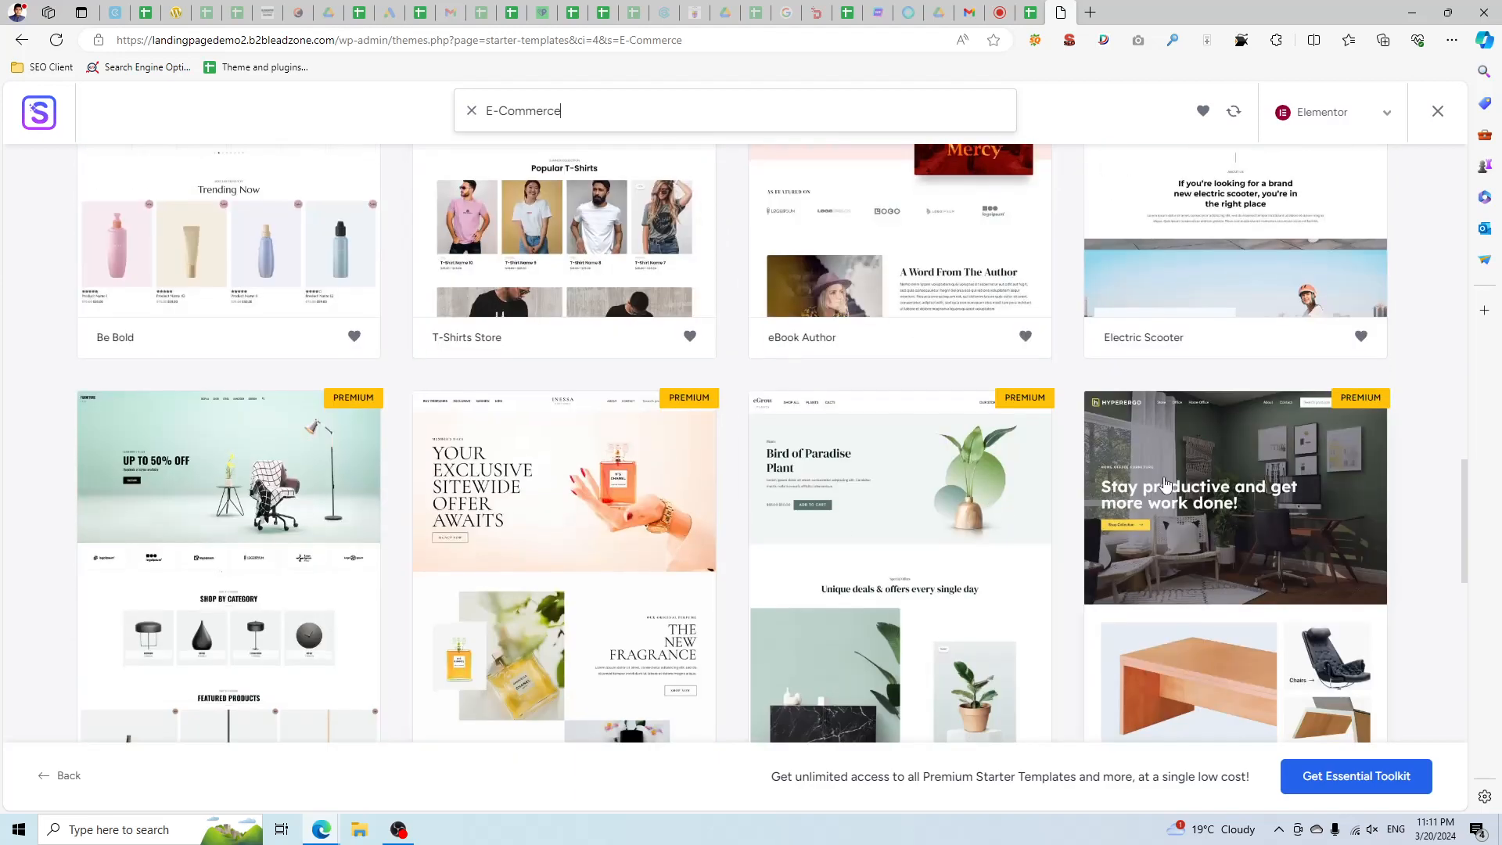
pyautogui.scroll(-7, 631, 510)
pyautogui.scroll(15, 814, 501)
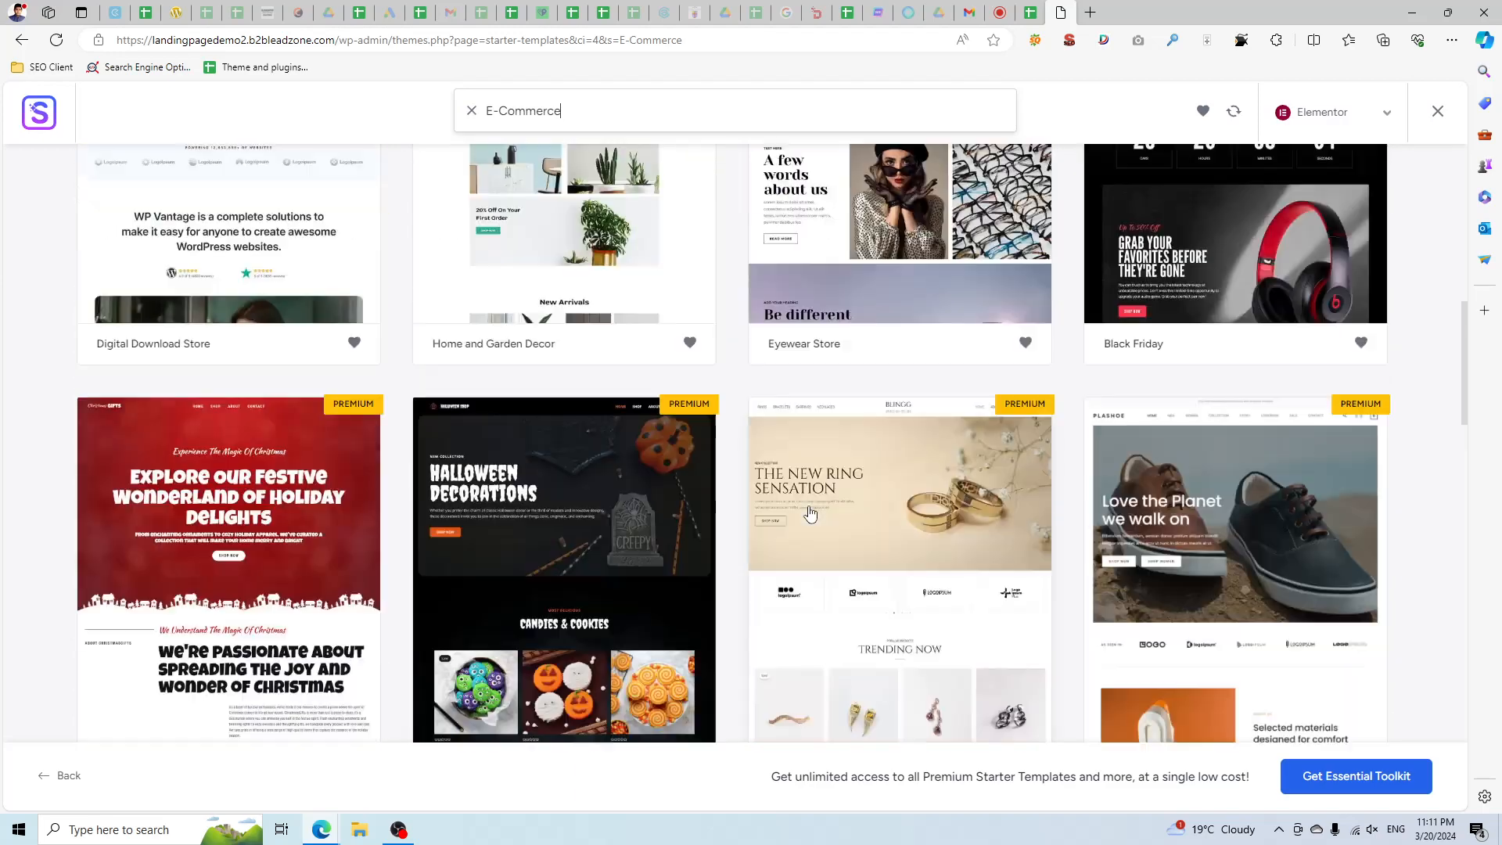
pyautogui.scroll(10, 810, 514)
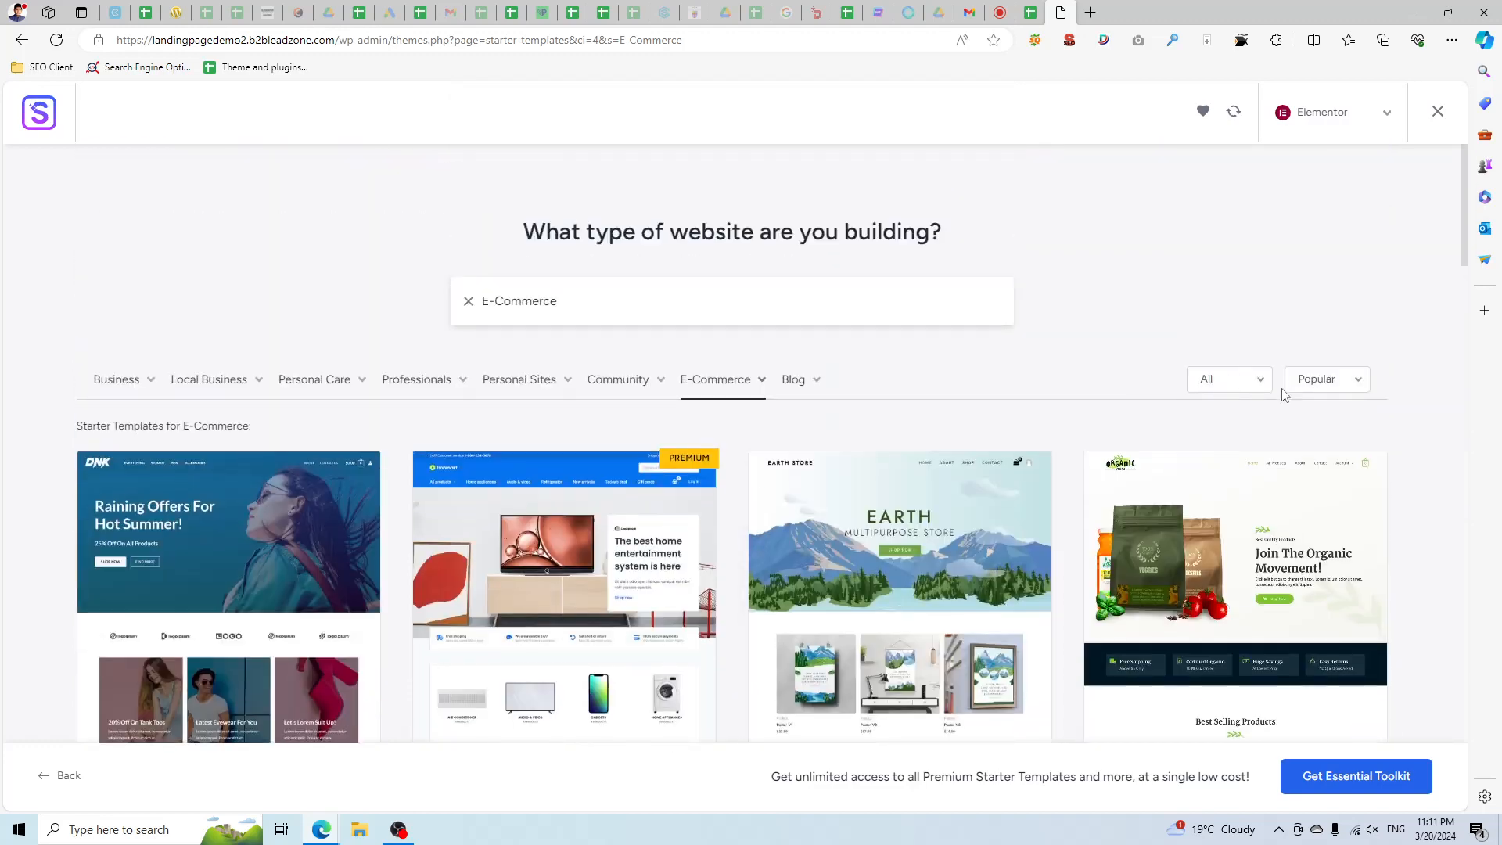
# Restrict the template list to Premium designs and return the filter to All.
pyautogui.click(1232, 381)
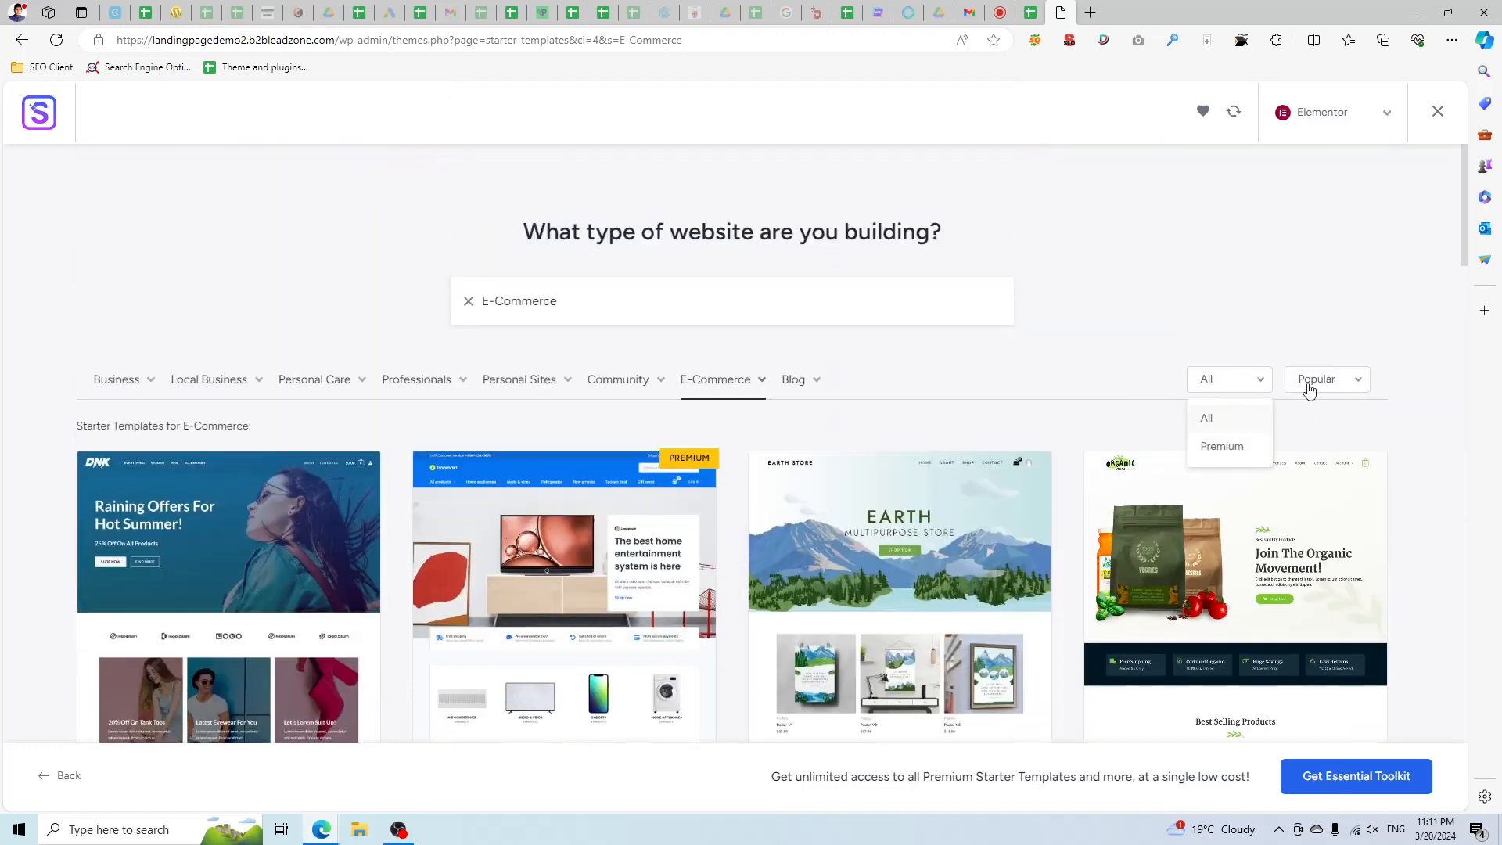
pyautogui.click(1308, 389)
pyautogui.click(1214, 379)
pyautogui.scroll(-1, 1222, 387)
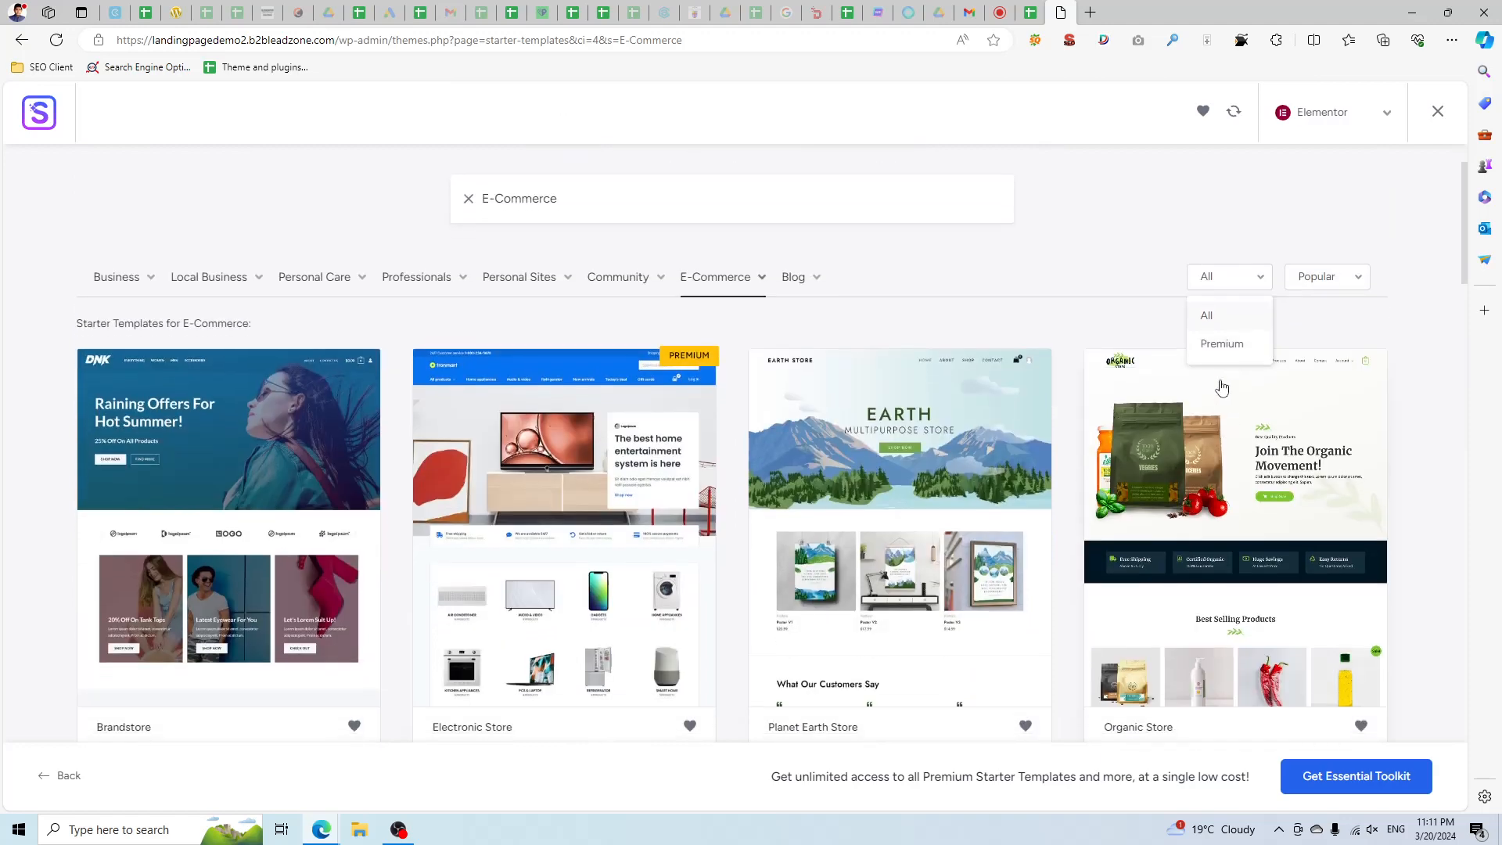
pyautogui.click(1227, 325)
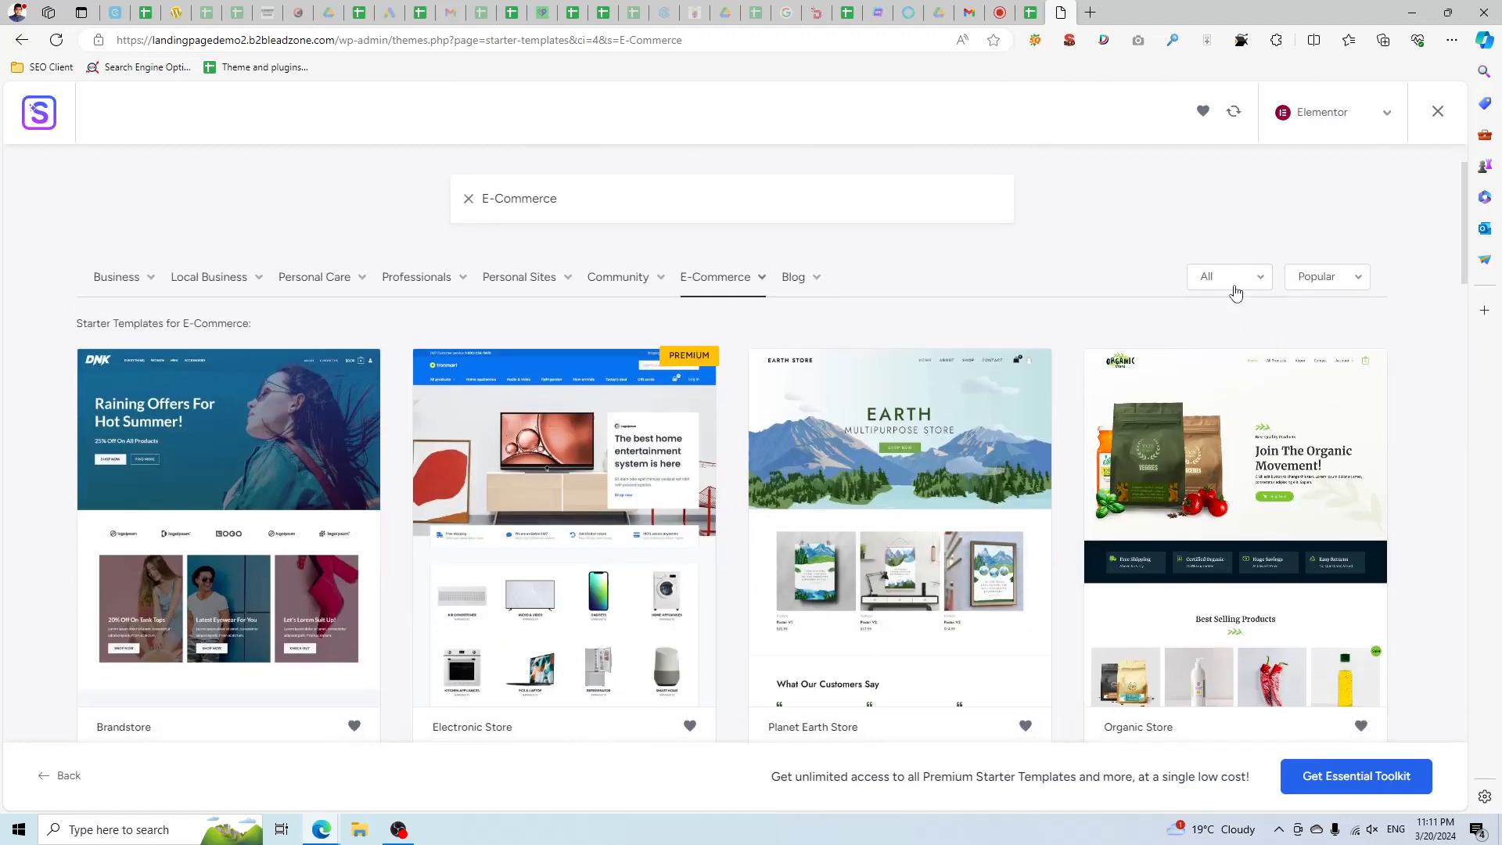
pyautogui.click(1232, 288)
pyautogui.click(1231, 343)
pyautogui.click(1238, 278)
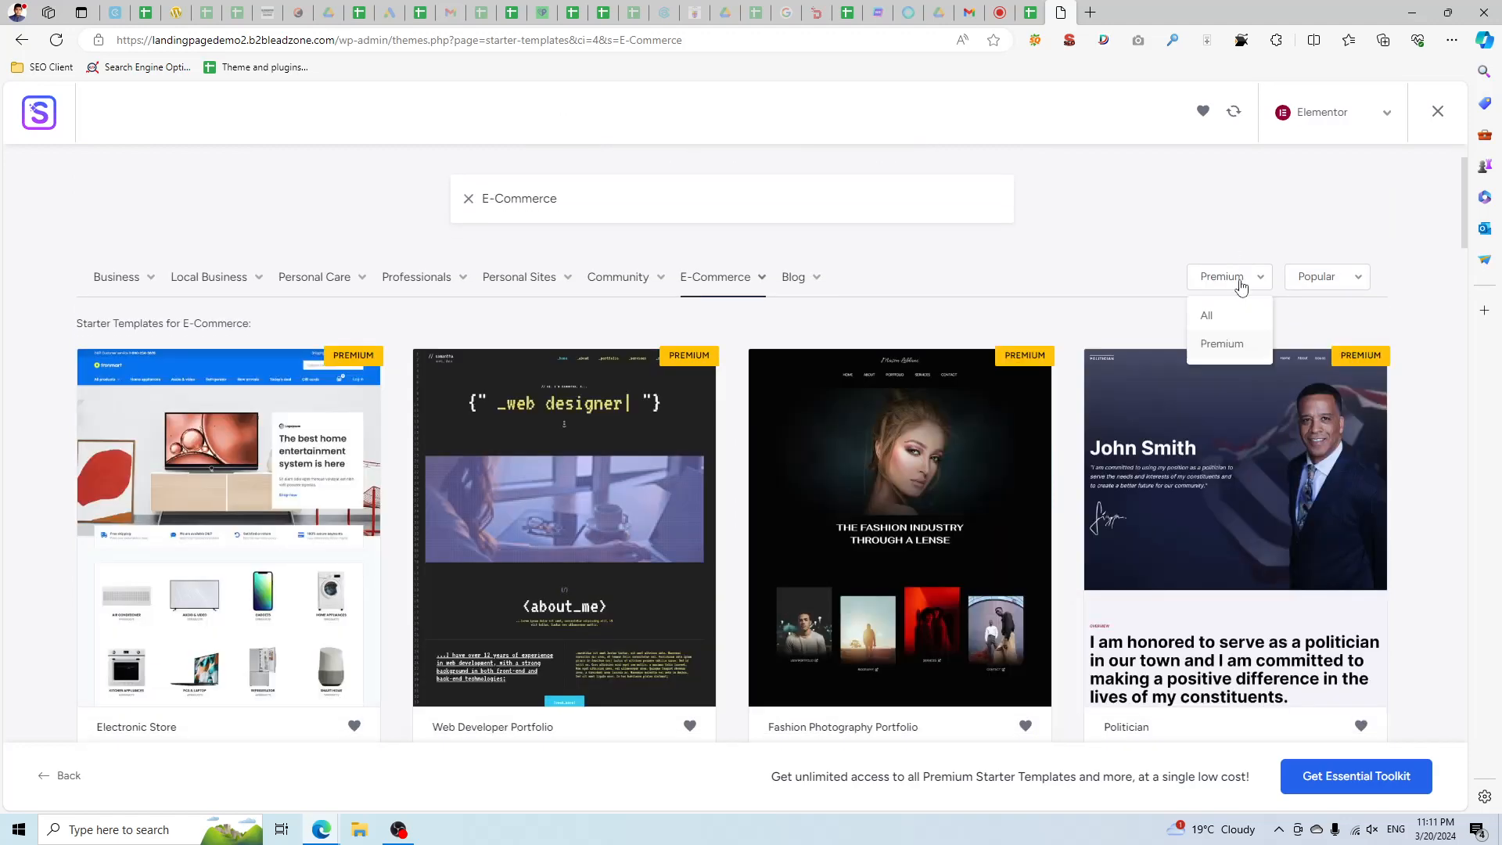
pyautogui.click(1211, 320)
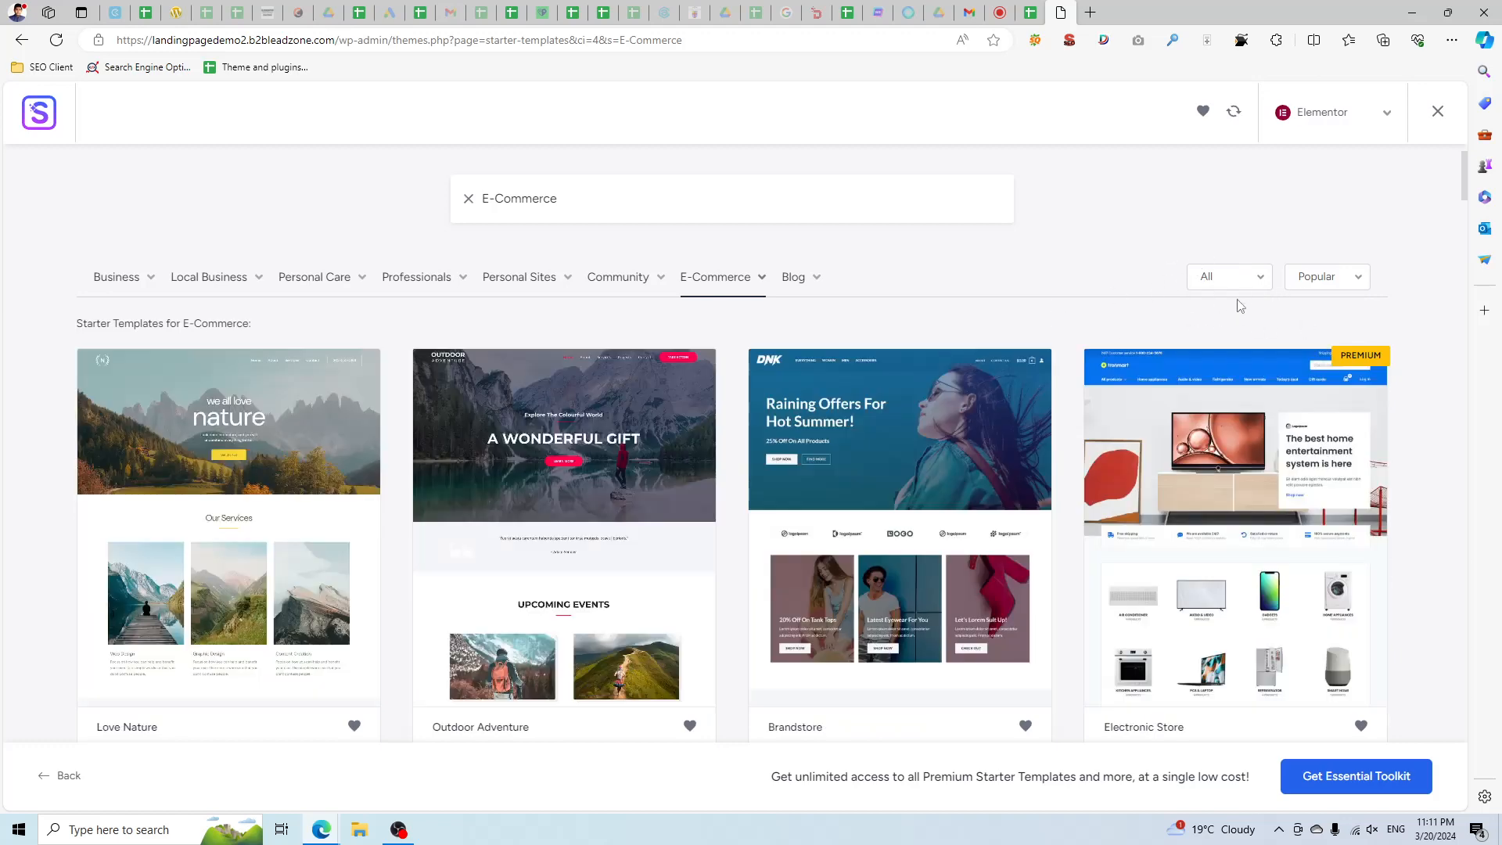
# Select the free Brandstore template from the template list.
pyautogui.scroll(1, 1220, 321)
pyautogui.scroll(-2, 838, 540)
pyautogui.scroll(1, 795, 488)
pyautogui.scroll(-3, 486, 522)
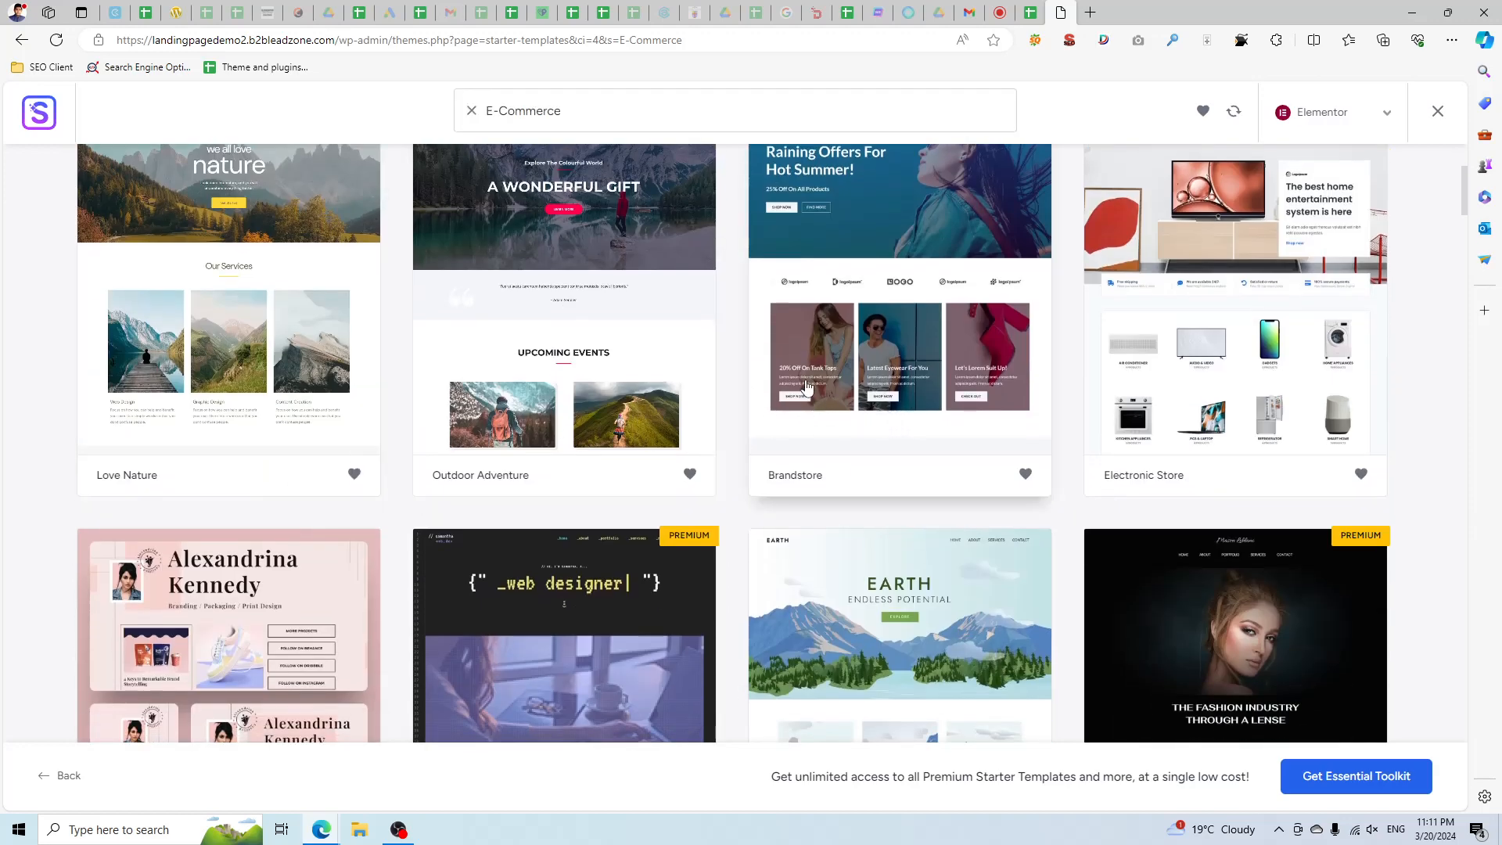
pyautogui.scroll(1, 804, 436)
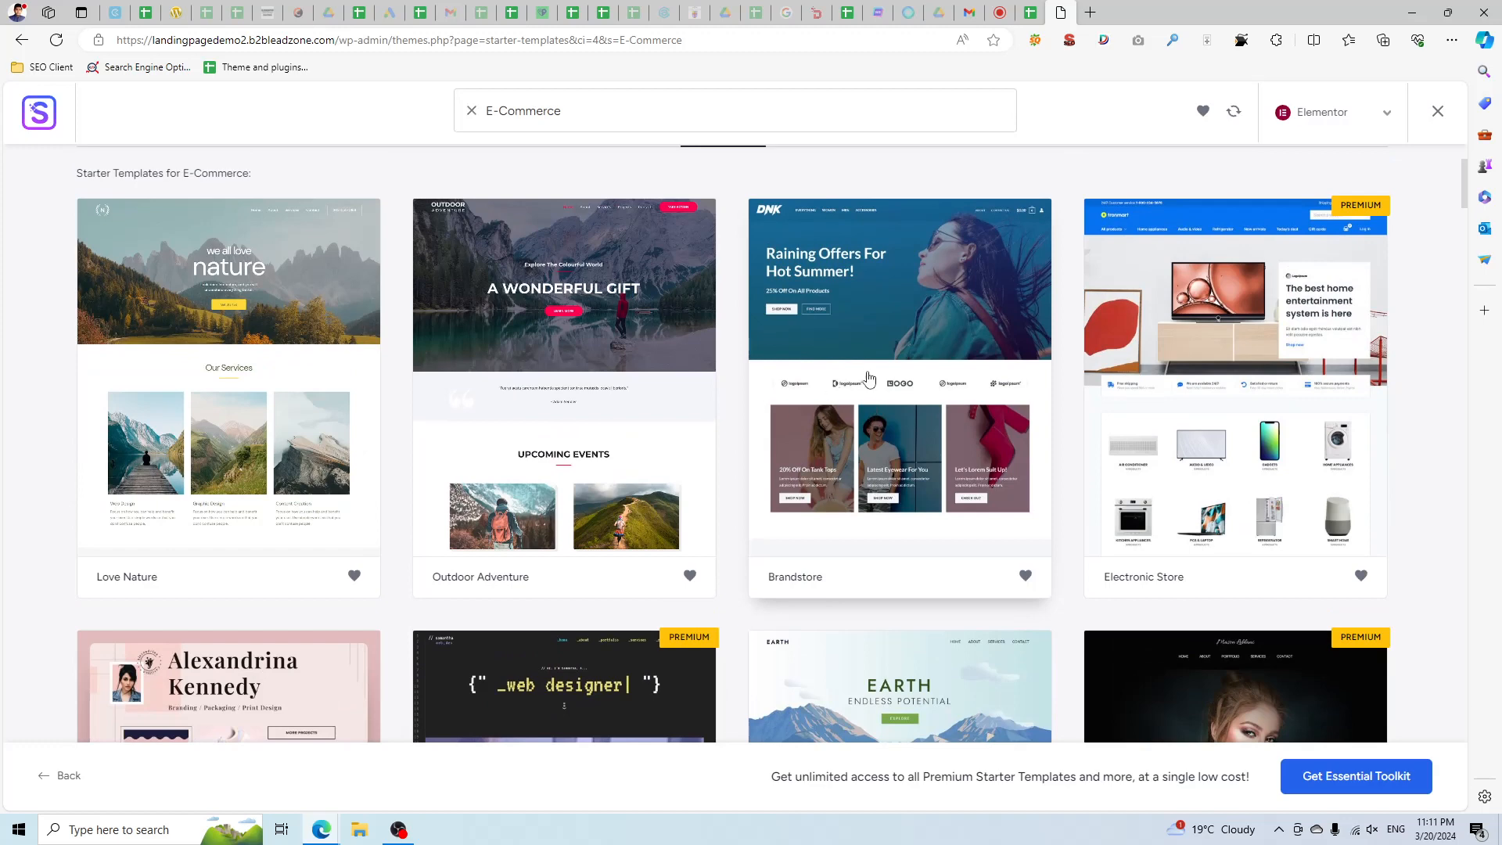
pyautogui.click(880, 372)
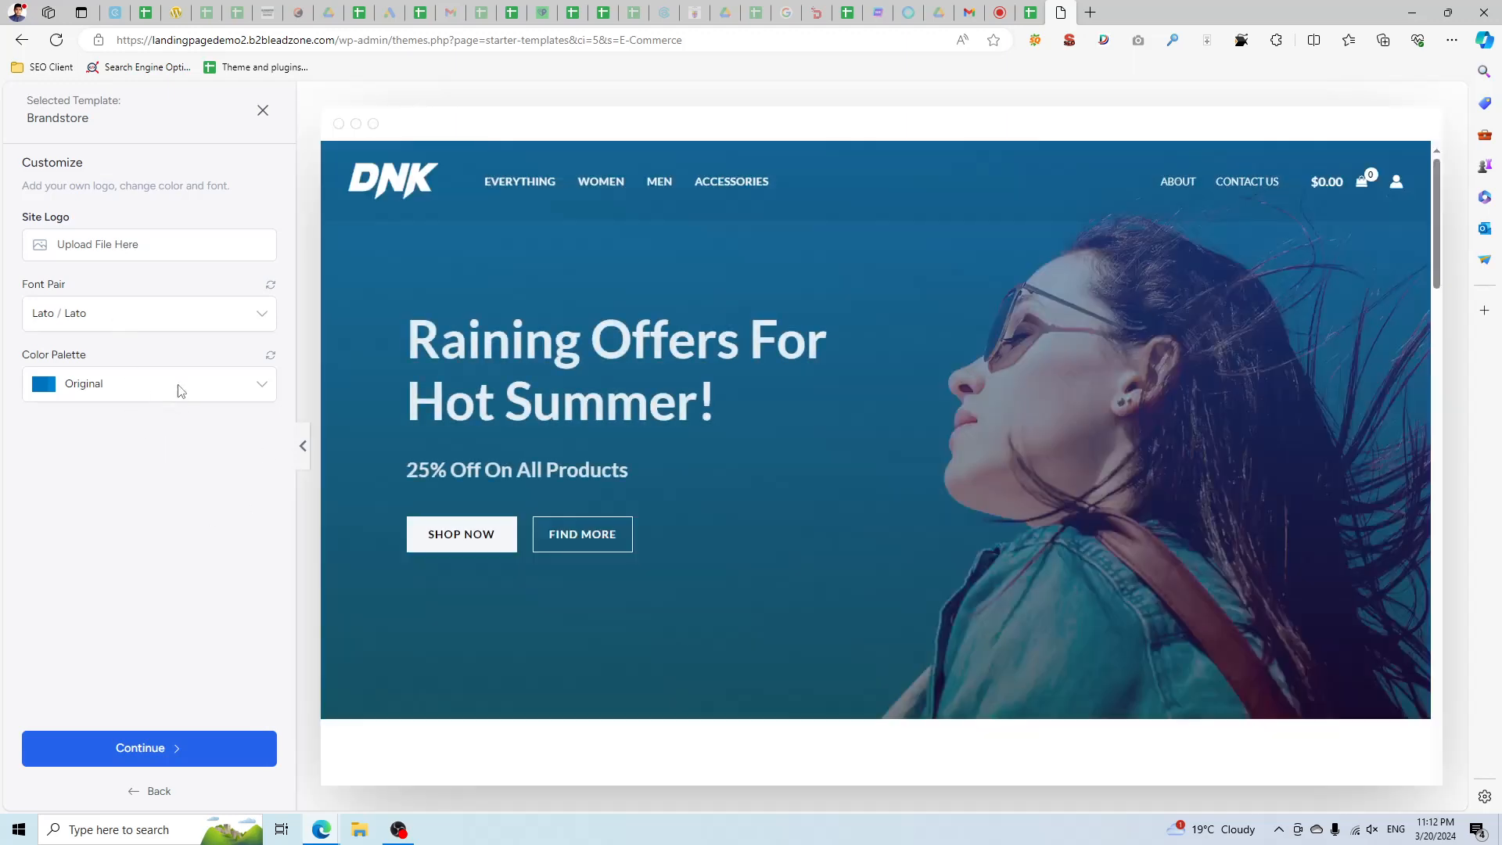
# Try the Poppins / Lato font pair on Brandstore, set it to Montserrat / Lato and continue to the final import form.
pyautogui.click(111, 313)
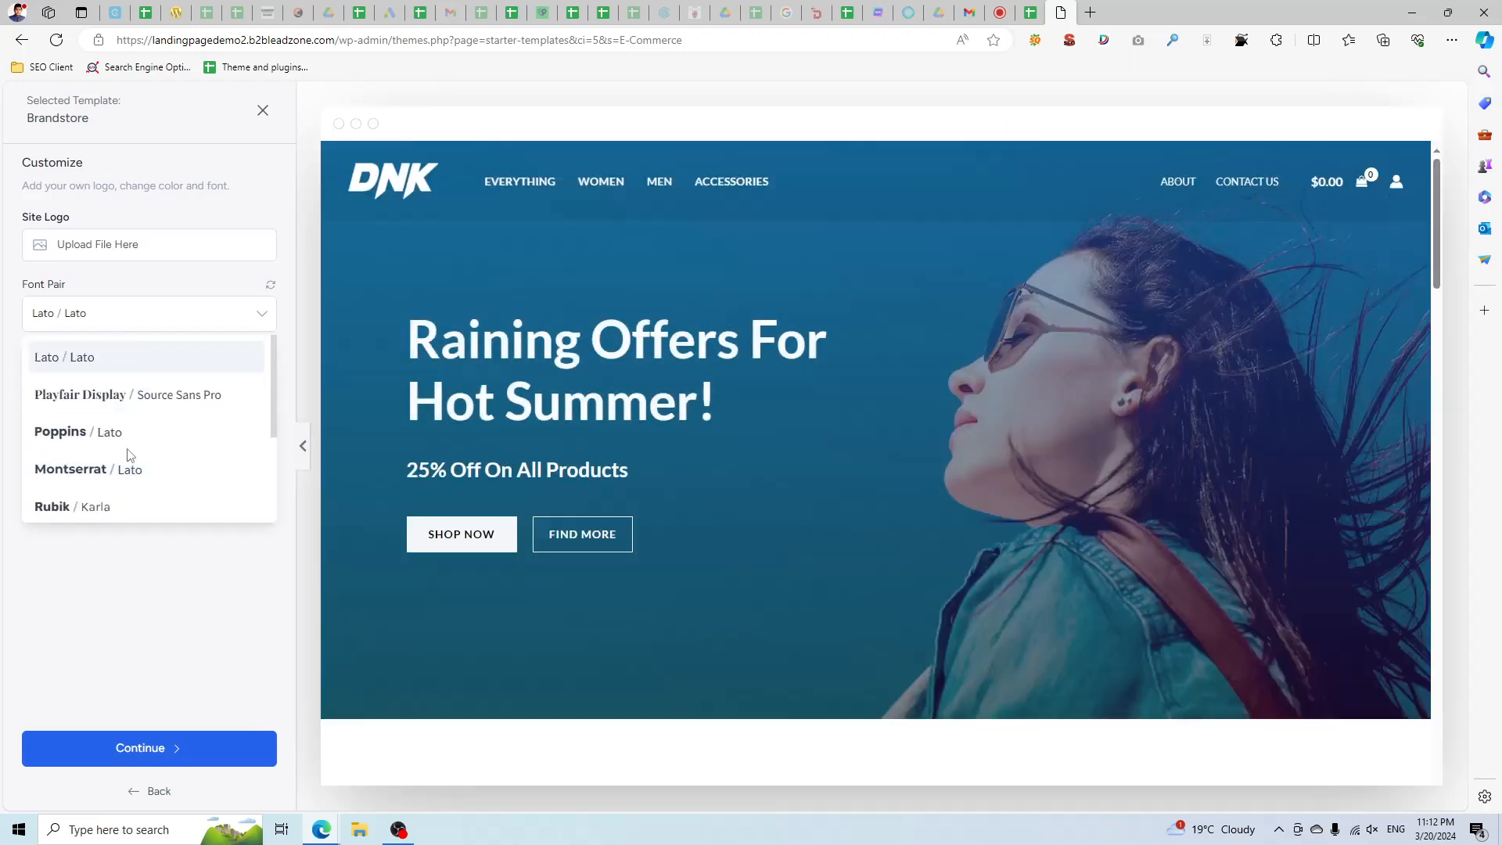
pyautogui.click(116, 431)
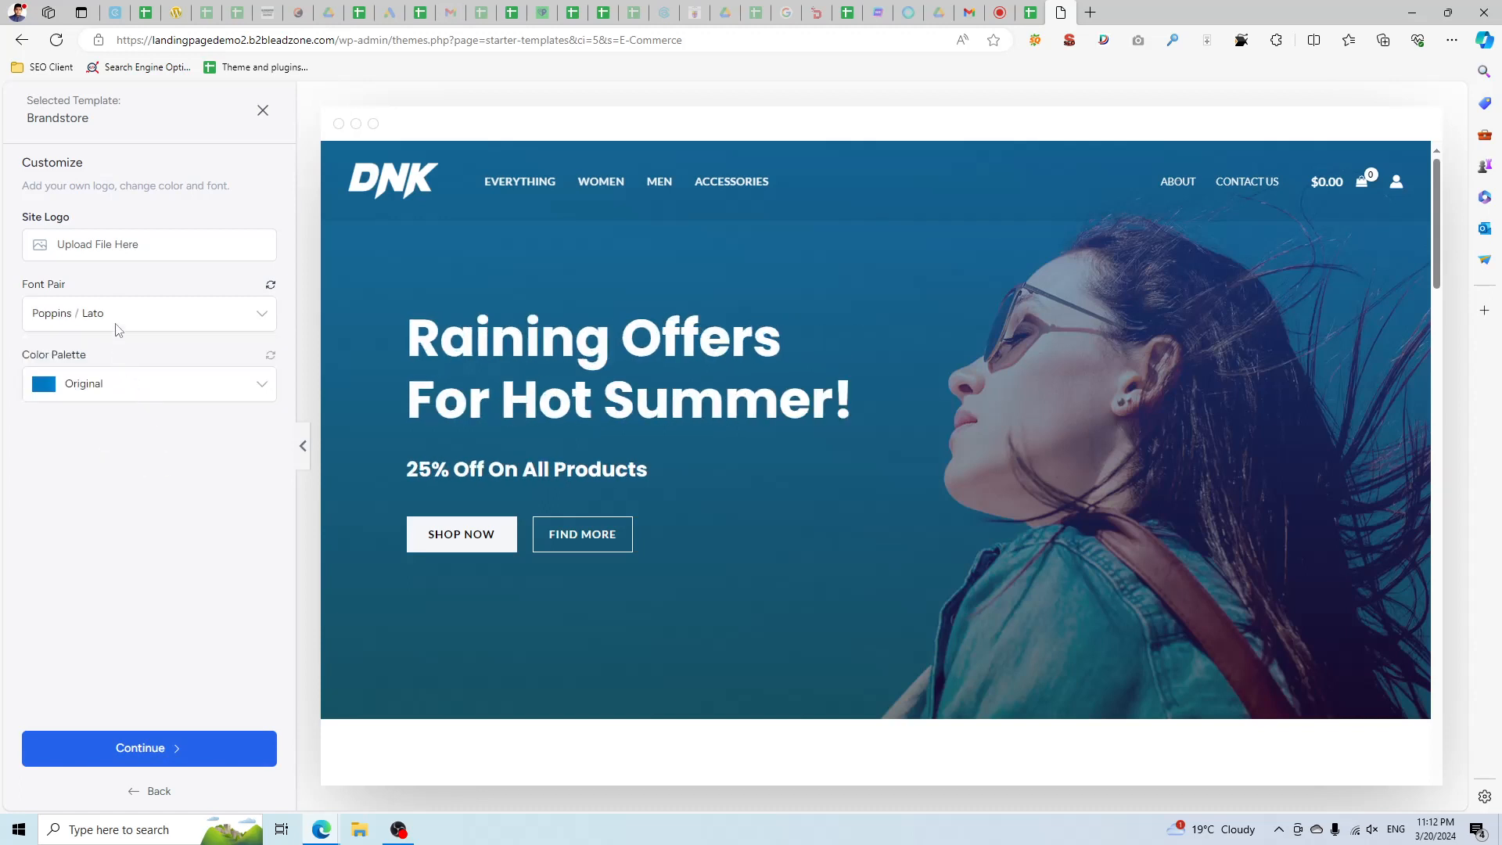
pyautogui.click(115, 324)
pyautogui.click(135, 472)
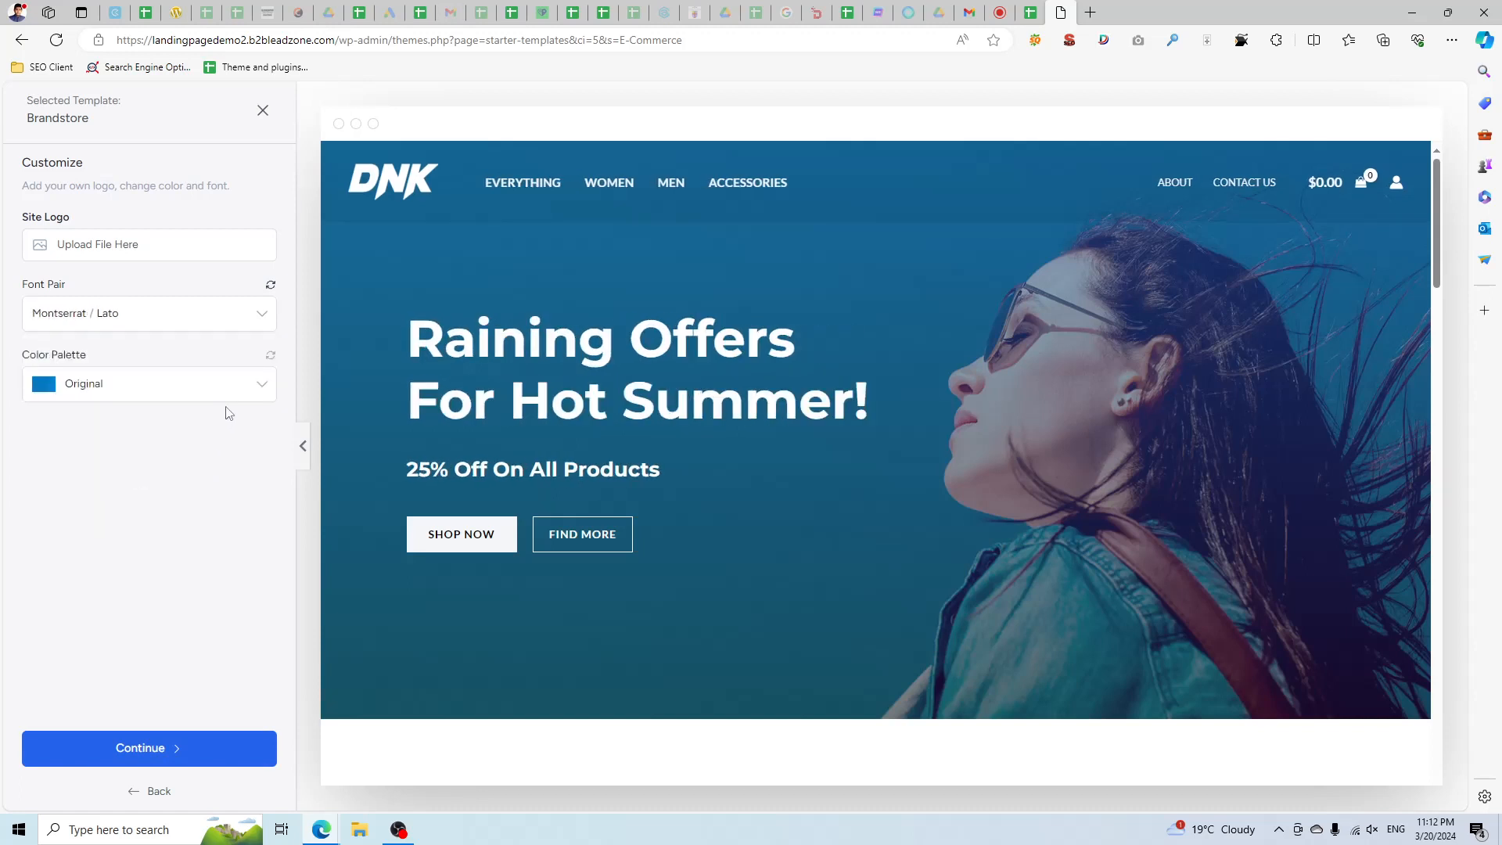
pyautogui.click(188, 735)
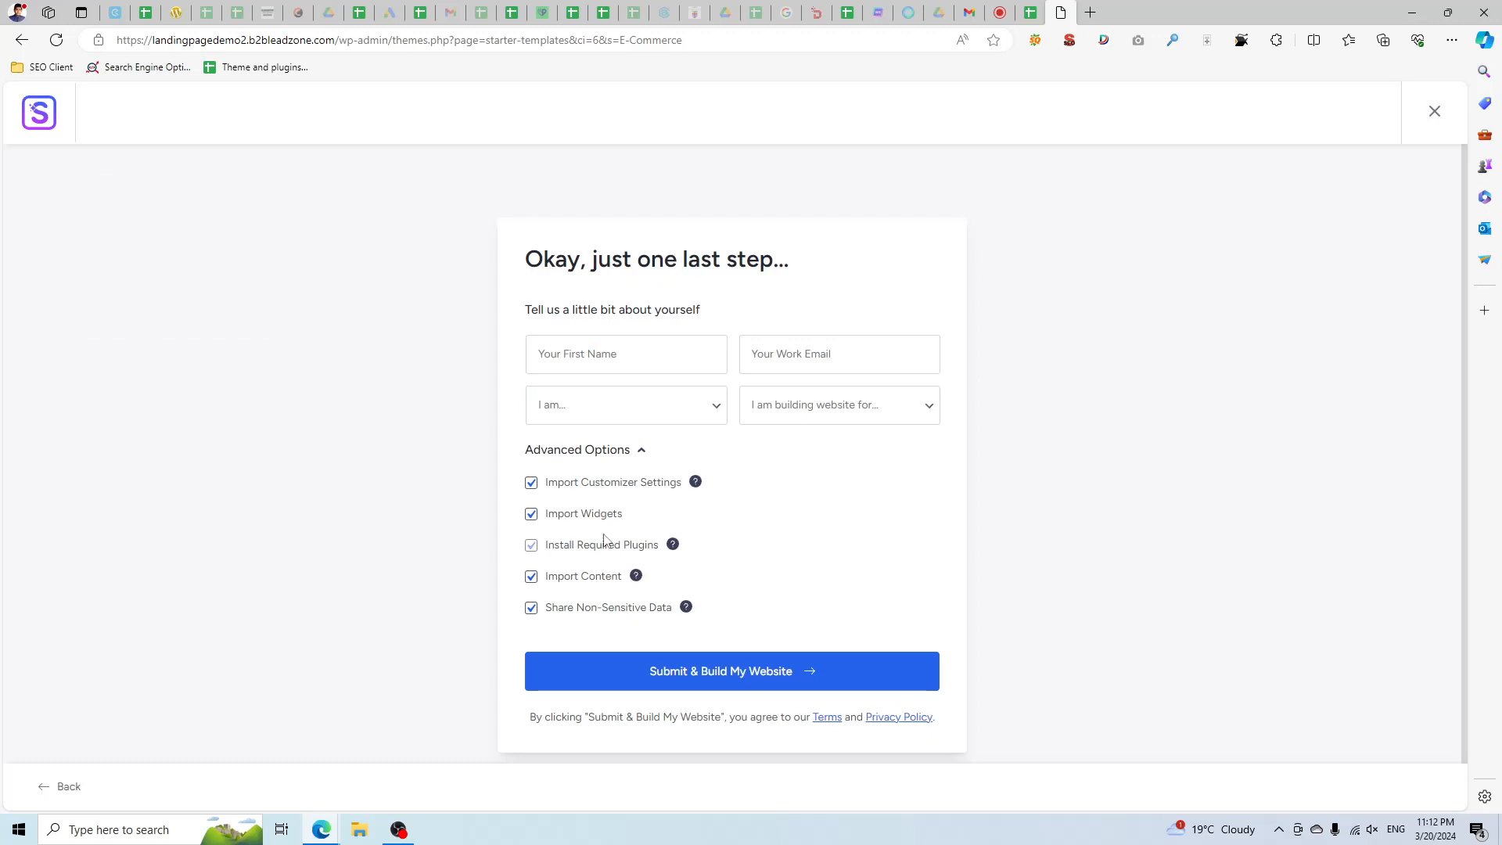
# Enter the first name and work email, choose Intermediate and My Client, and submit the form to build the website.
pyautogui.click(579, 366)
pyautogui.click(613, 405)
pyautogui.click(758, 355)
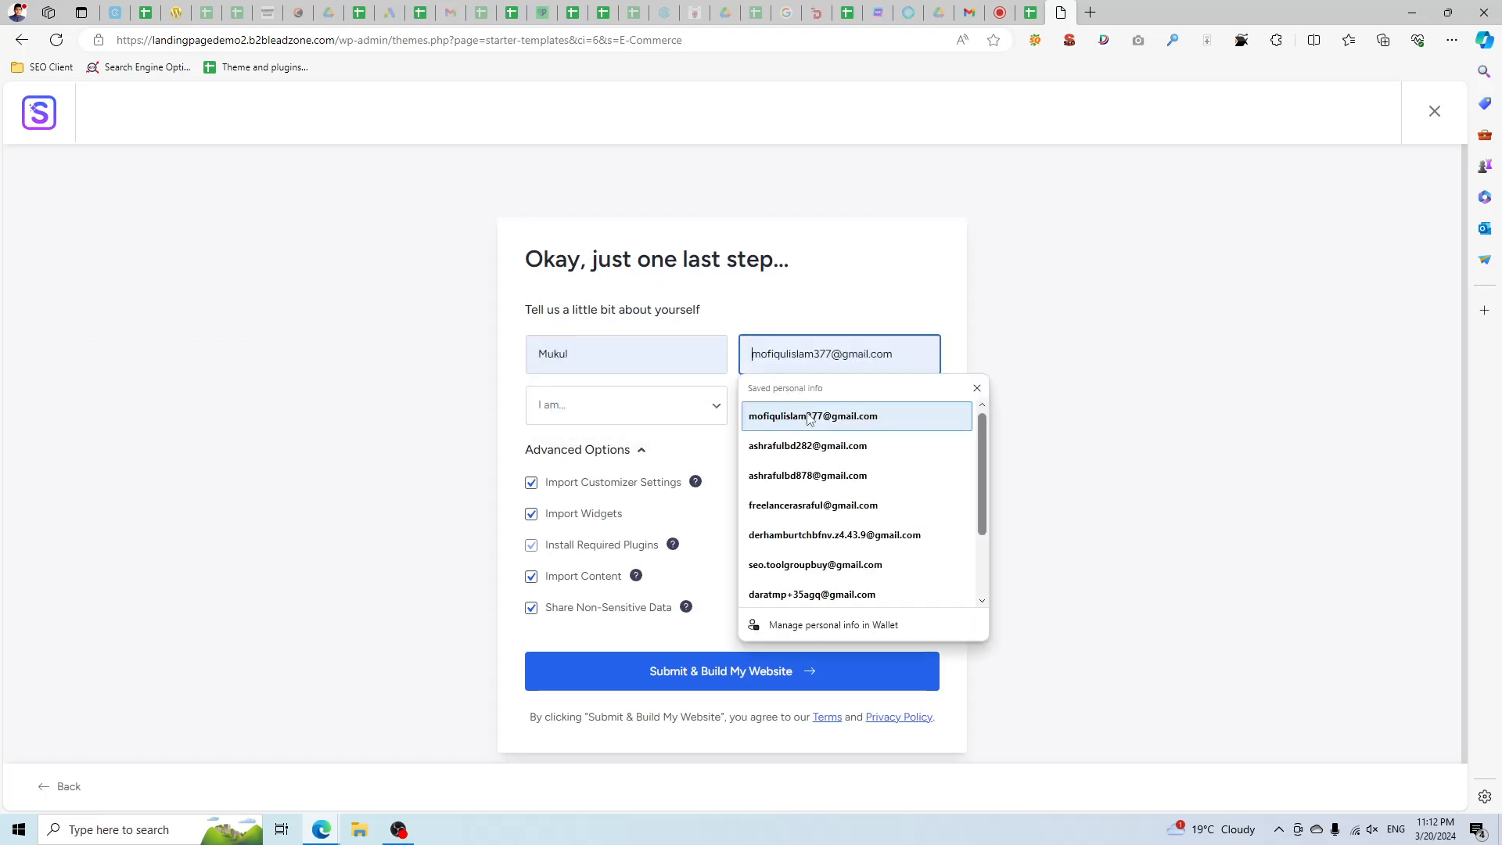
pyautogui.click(783, 414)
pyautogui.click(570, 423)
pyautogui.click(603, 464)
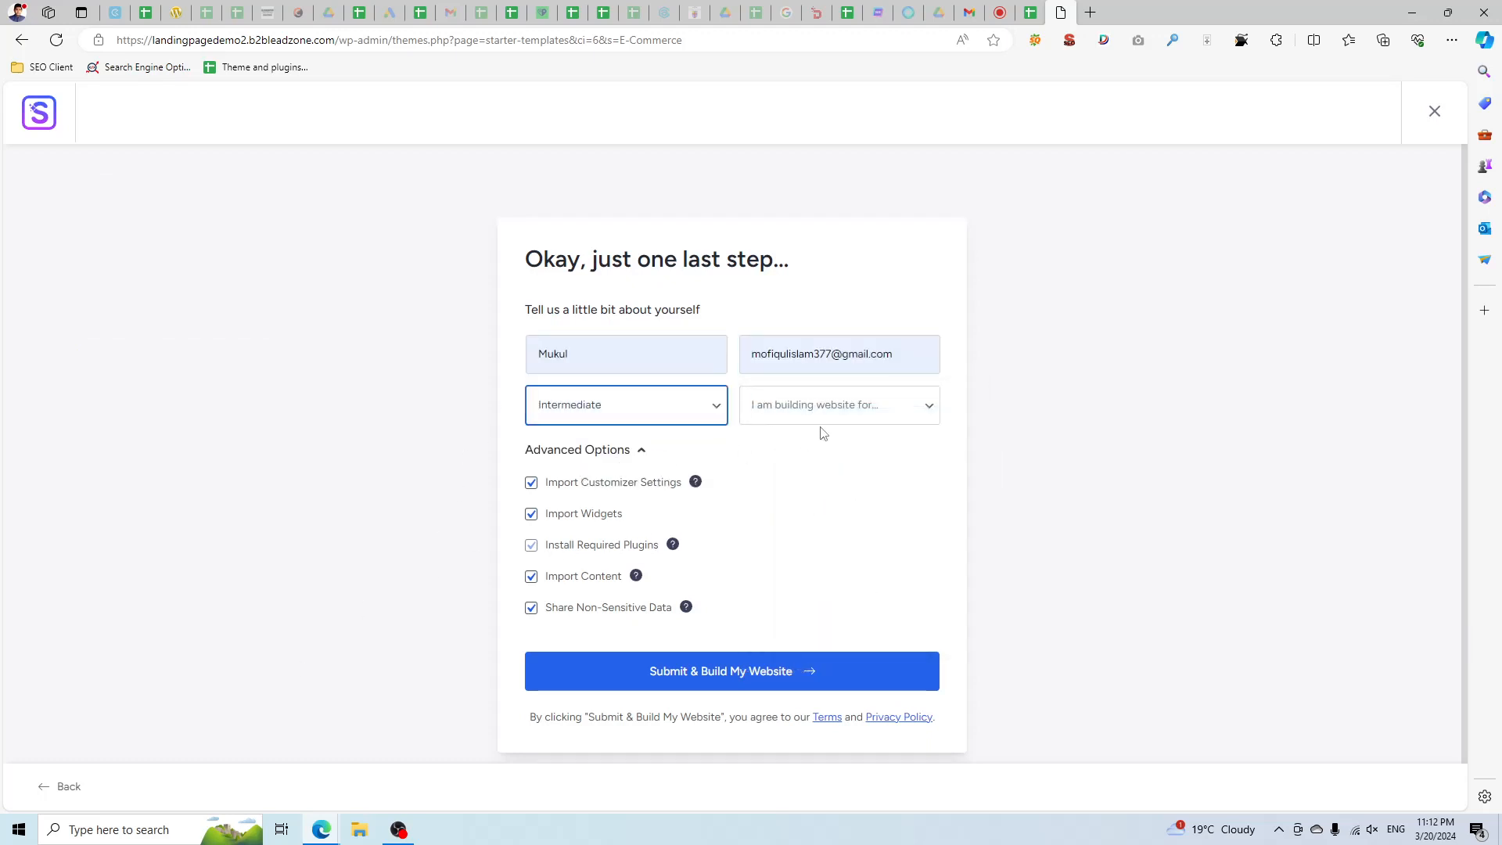
pyautogui.click(814, 415)
pyautogui.click(815, 465)
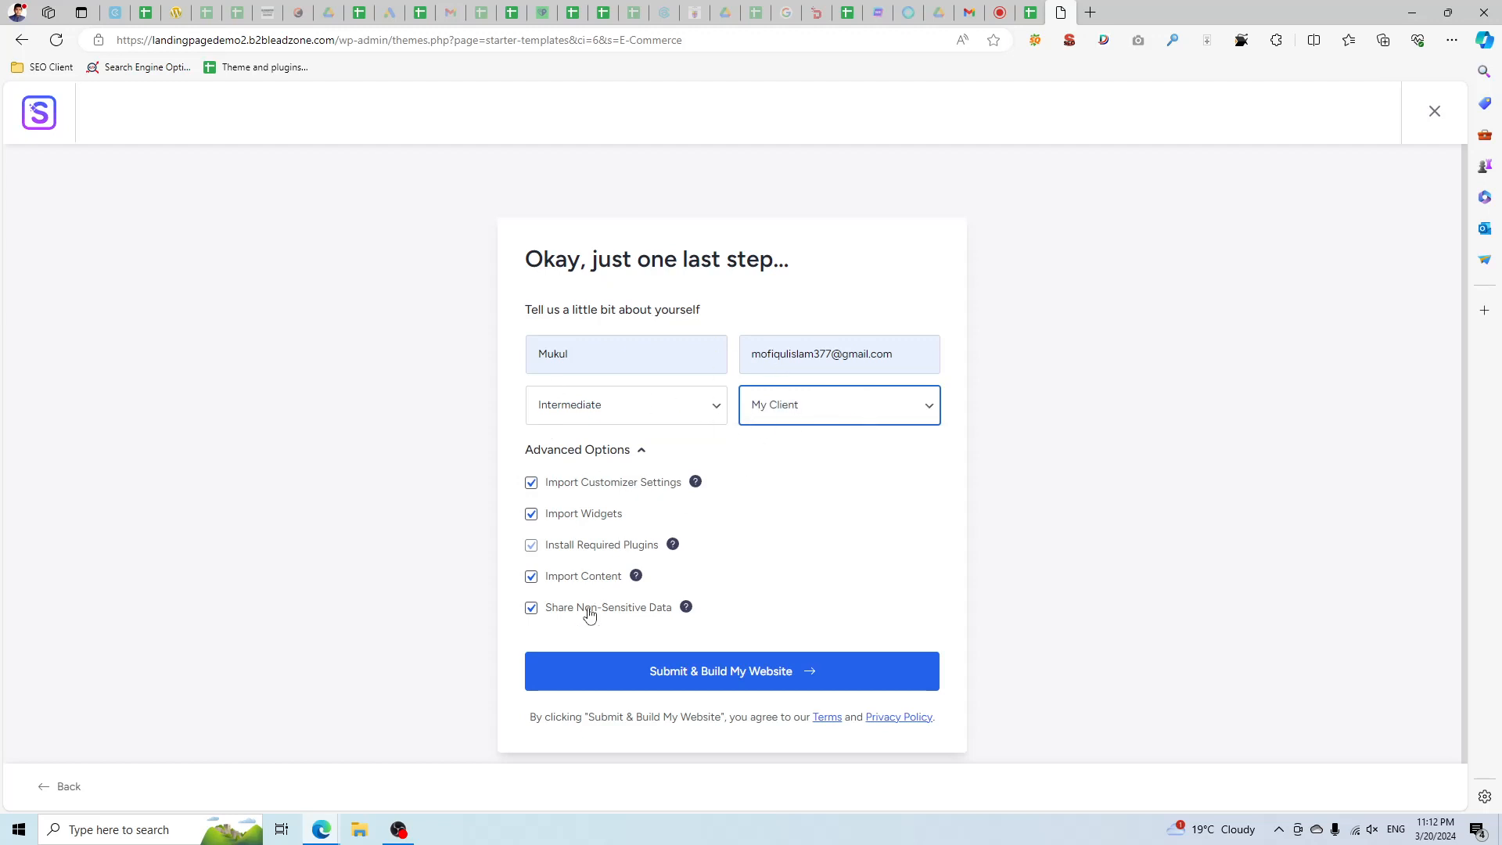
pyautogui.click(779, 674)
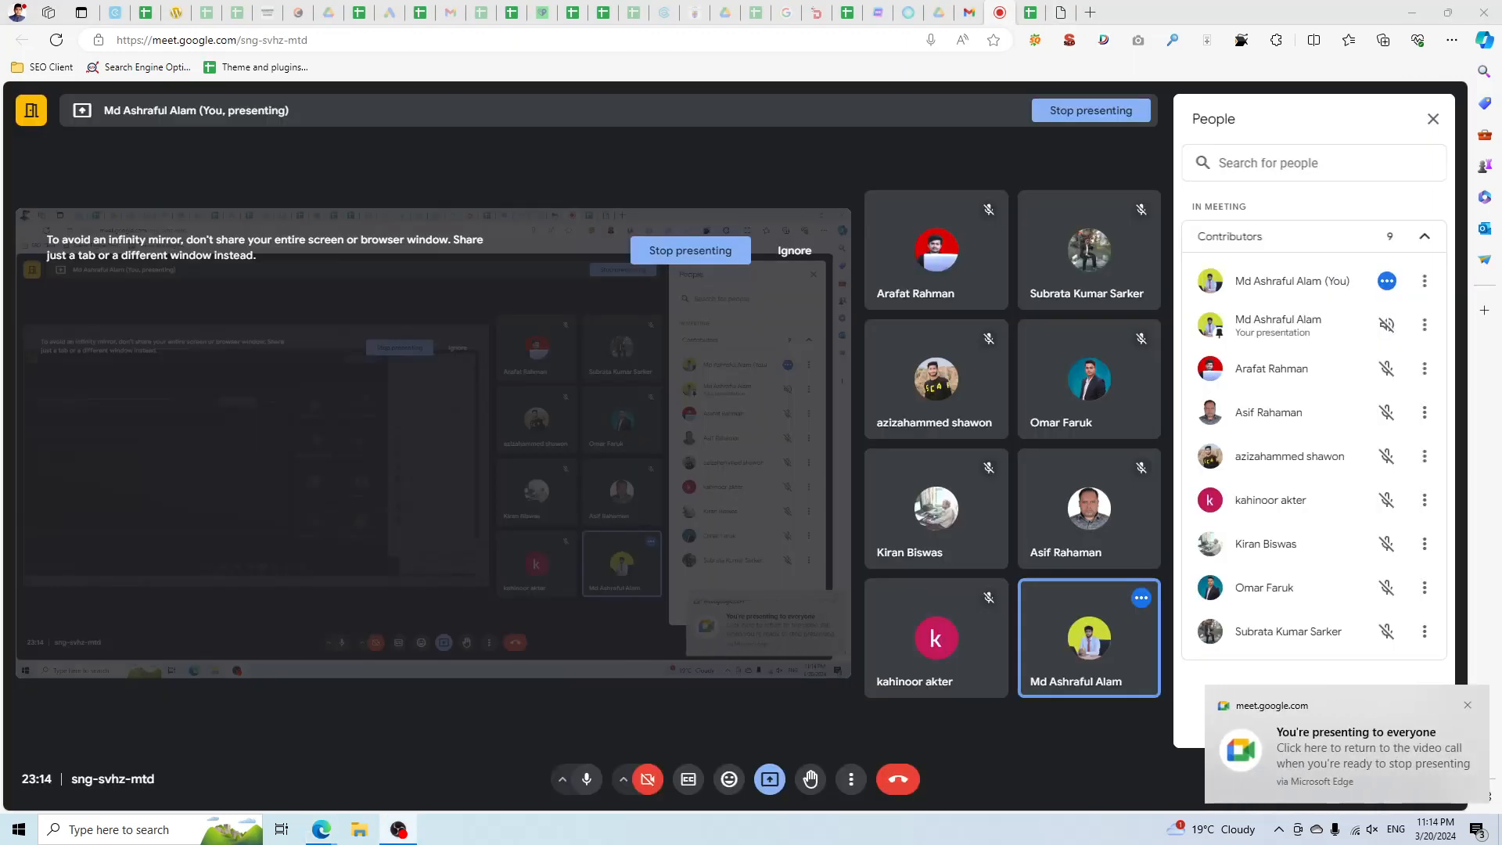
# Open the newly built website from the Starter Templates page and look through its home page down to the footer.
pyautogui.click(1061, 12)
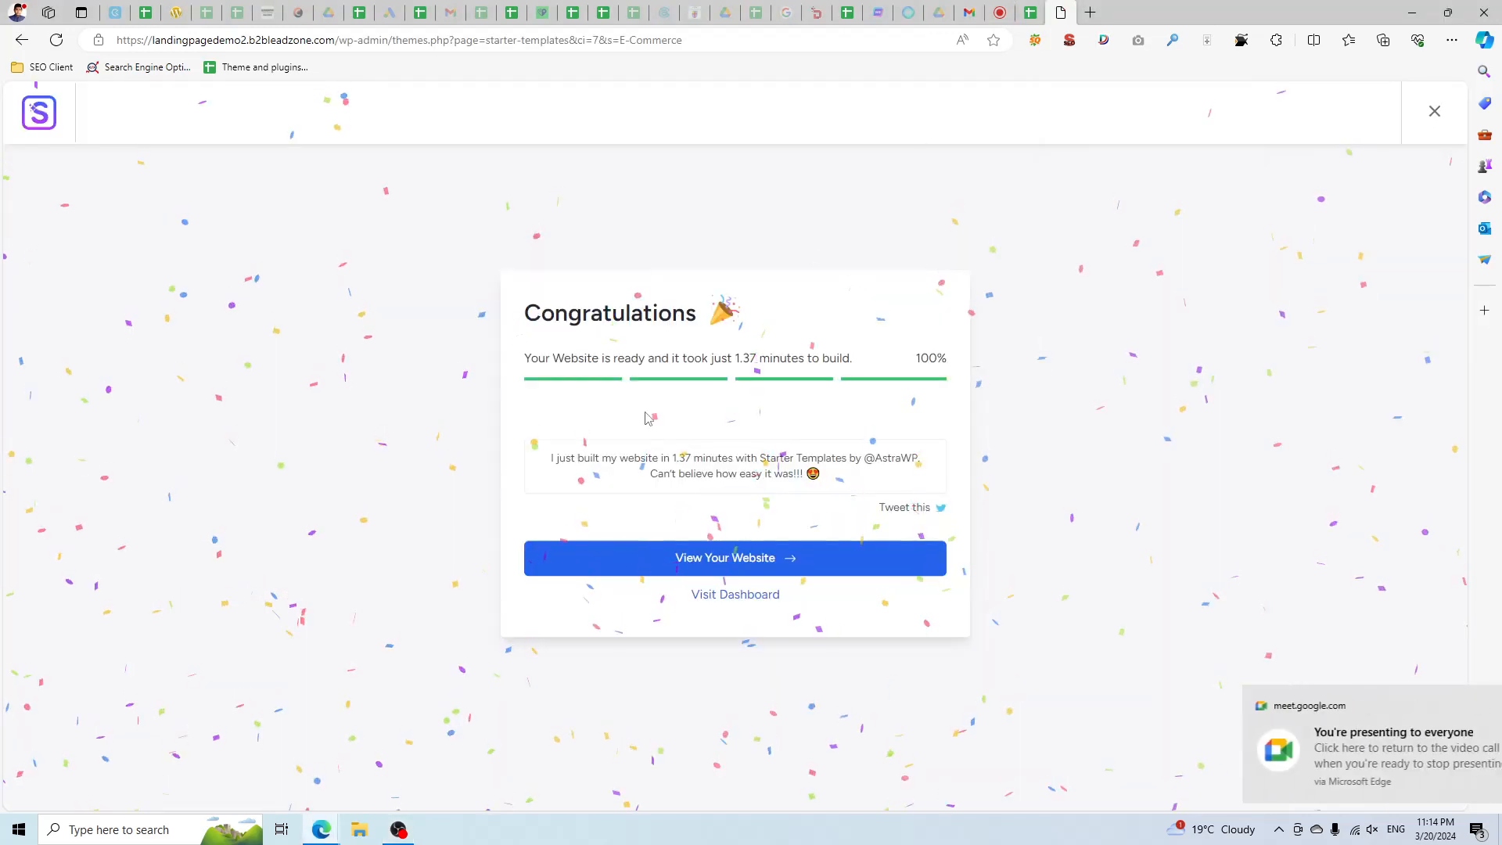
pyautogui.click(709, 564)
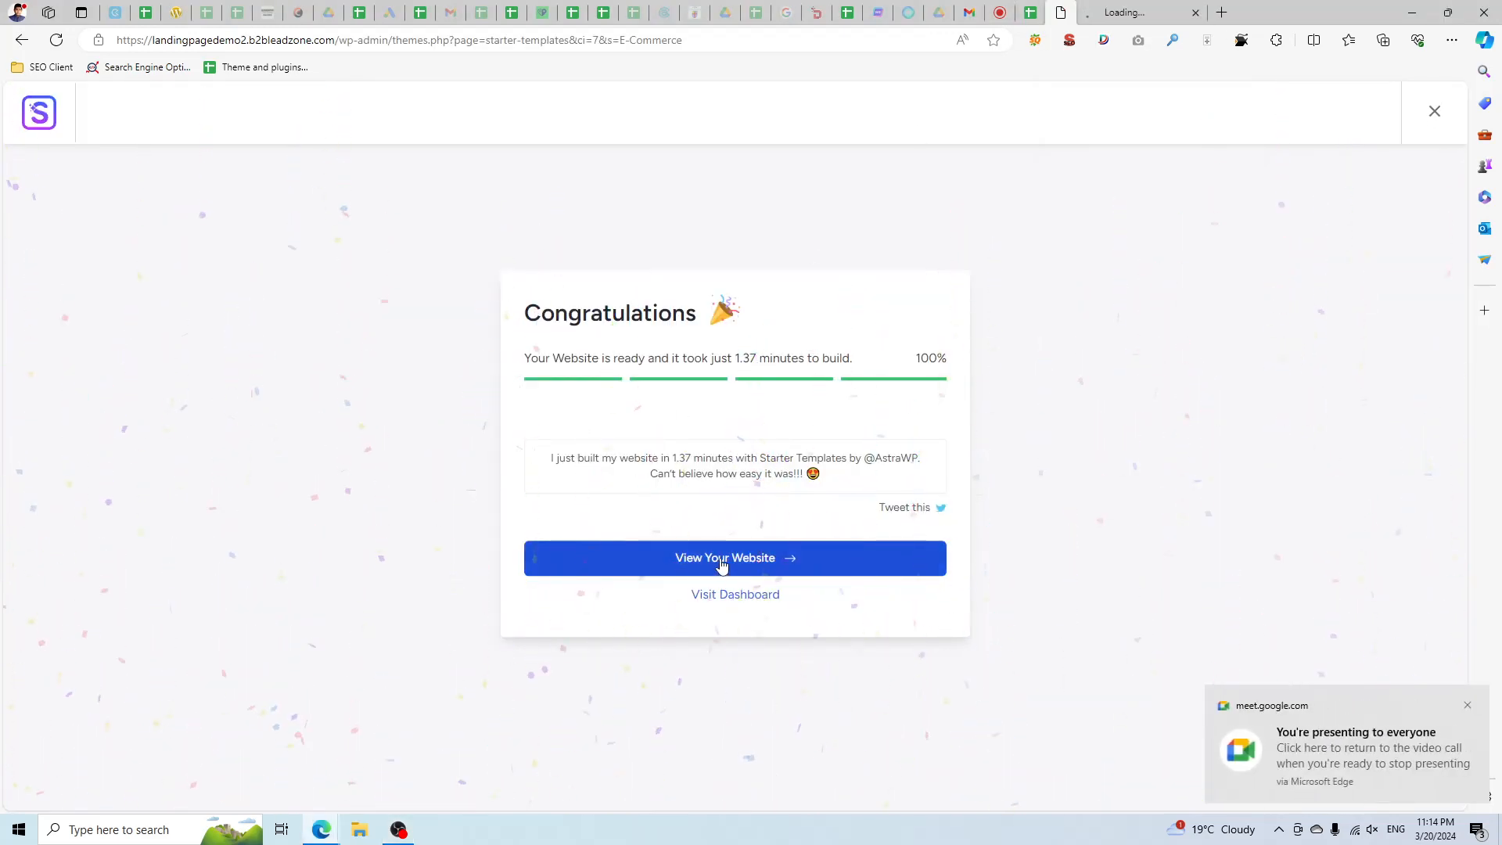
pyautogui.click(1123, 14)
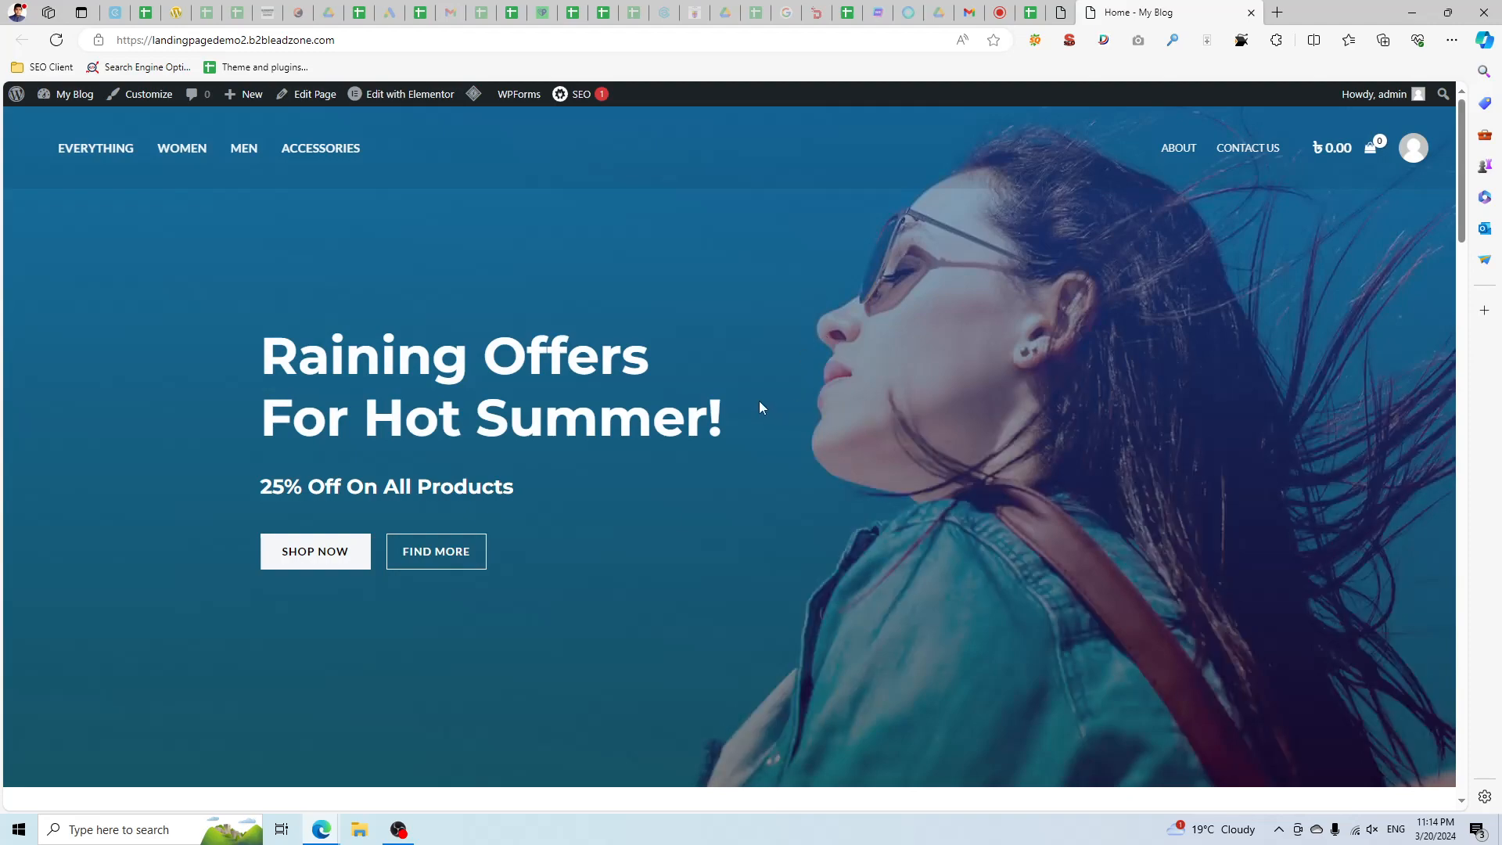
pyautogui.scroll(-20, 590, 339)
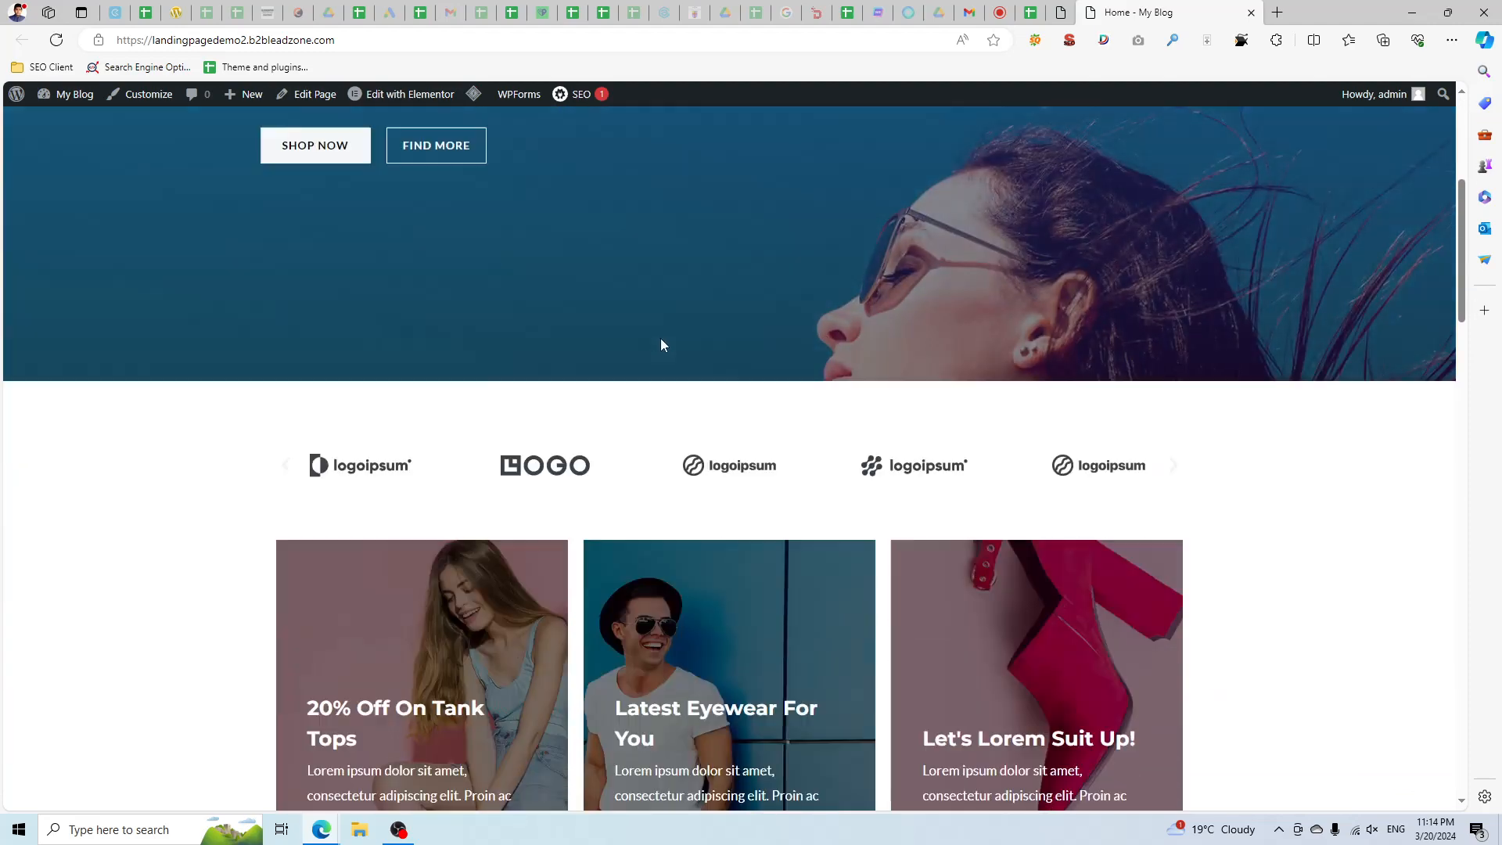
pyautogui.scroll(-9, 753, 378)
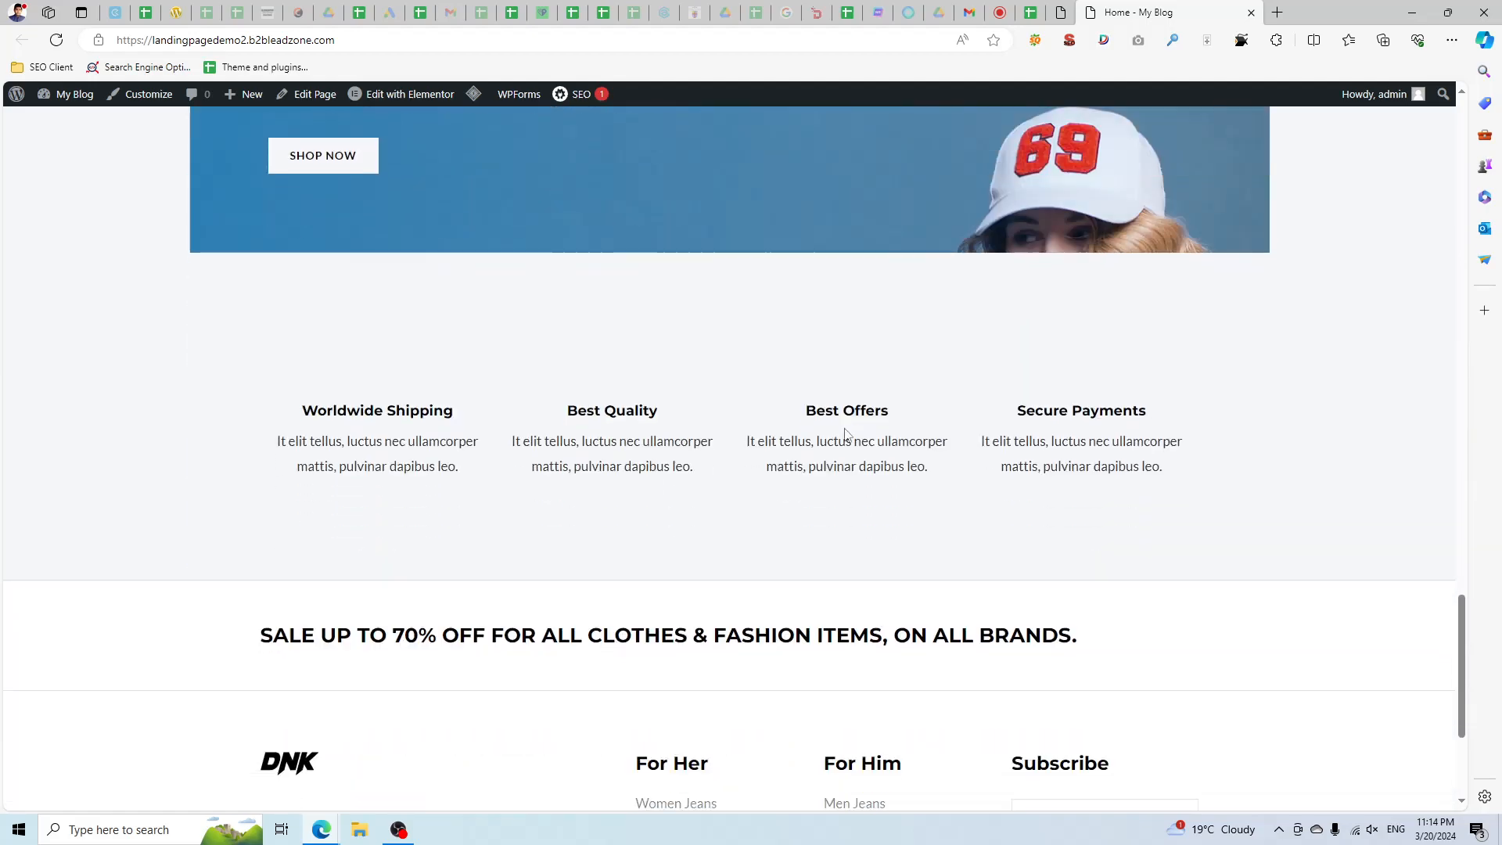
pyautogui.scroll(15, 826, 446)
pyautogui.scroll(15, 795, 446)
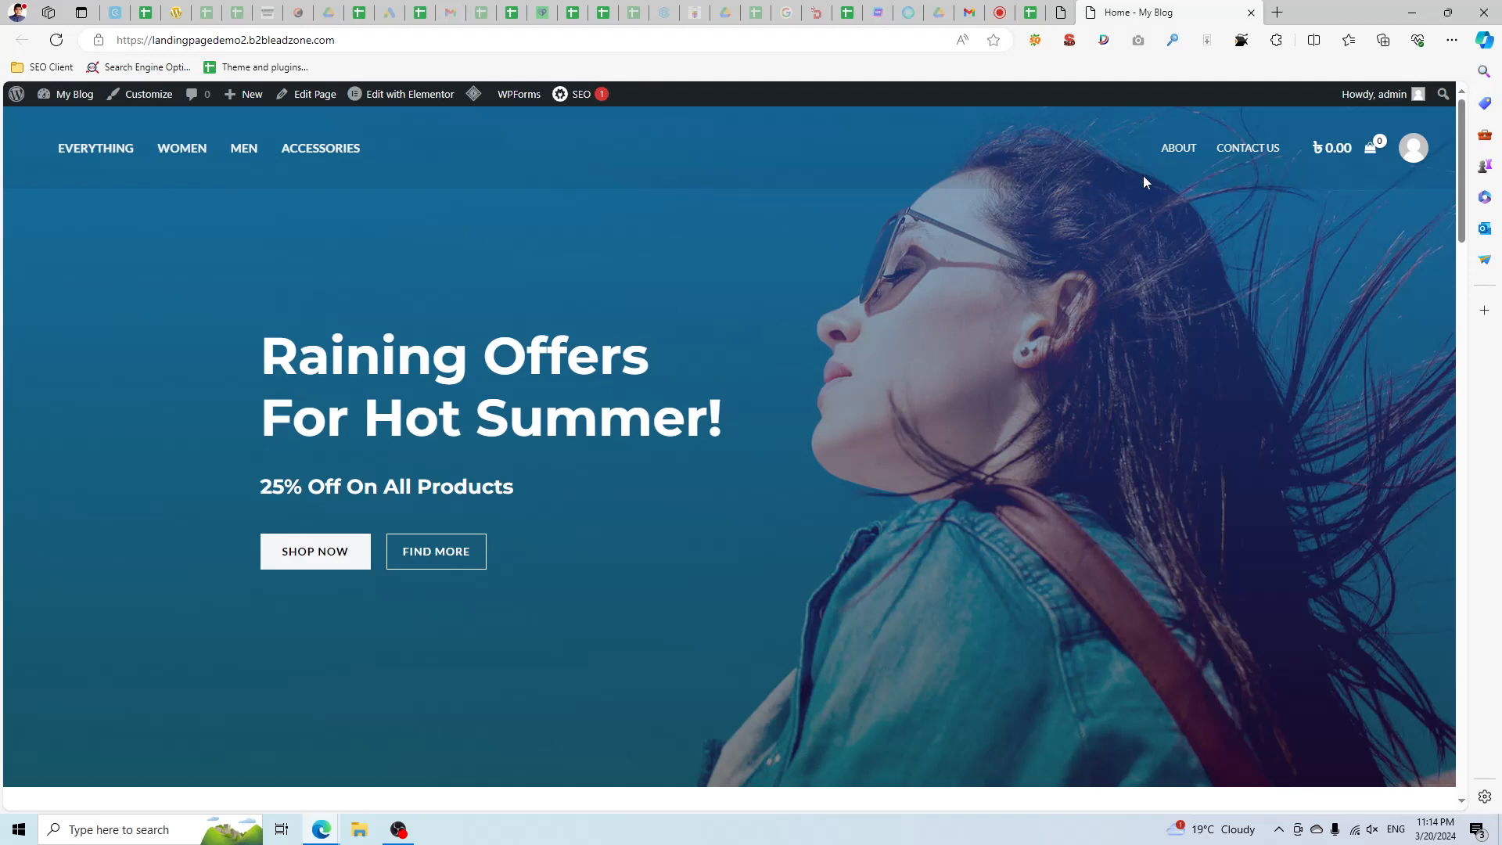
# Open the site's About page and look through its sections down to the footer.
pyautogui.click(1196, 153)
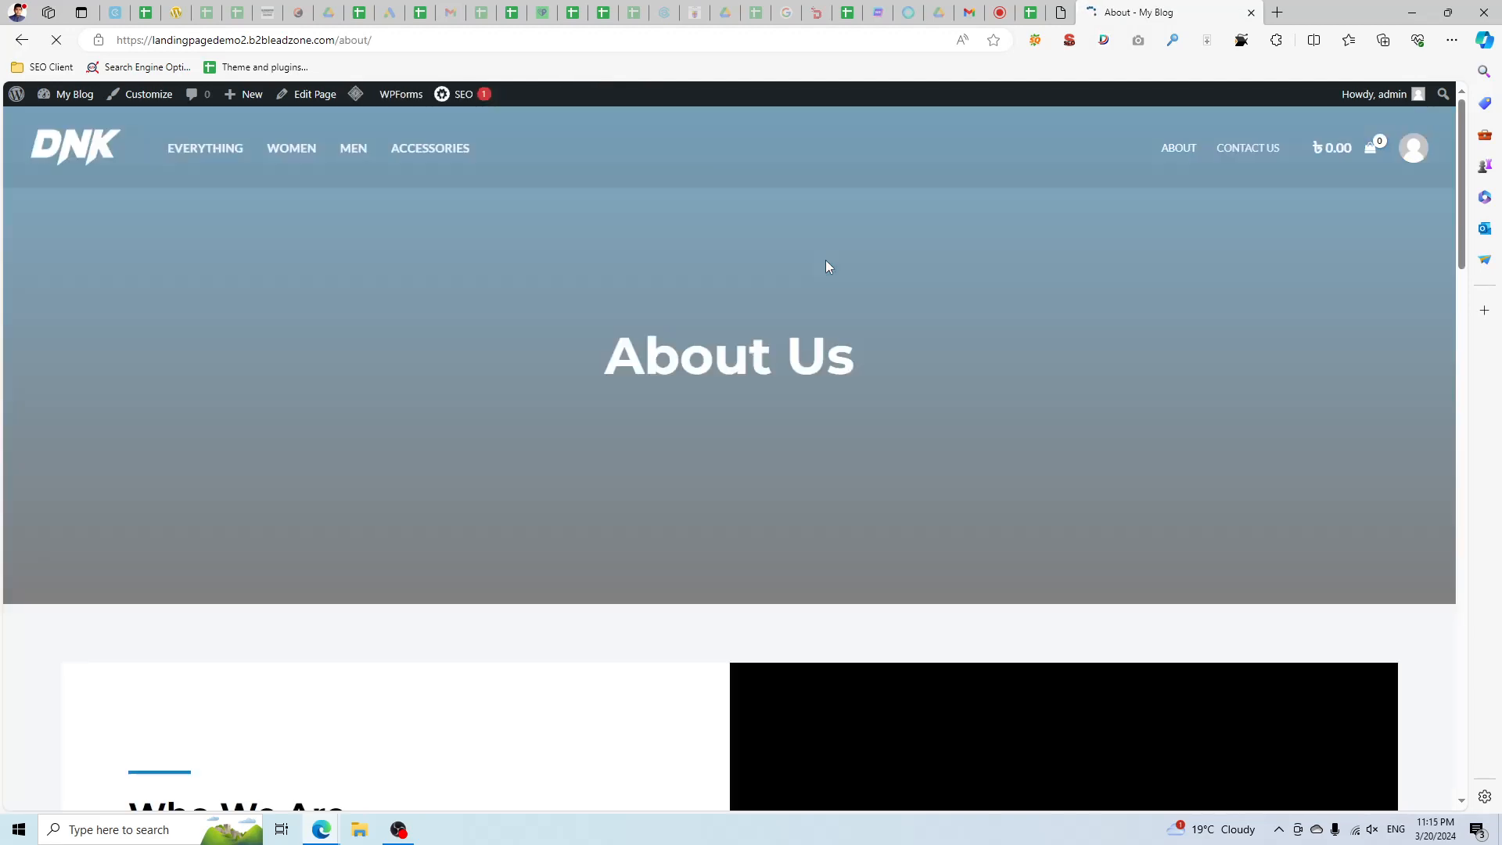
pyautogui.scroll(-4, 1017, 407)
pyautogui.scroll(-10, 1034, 386)
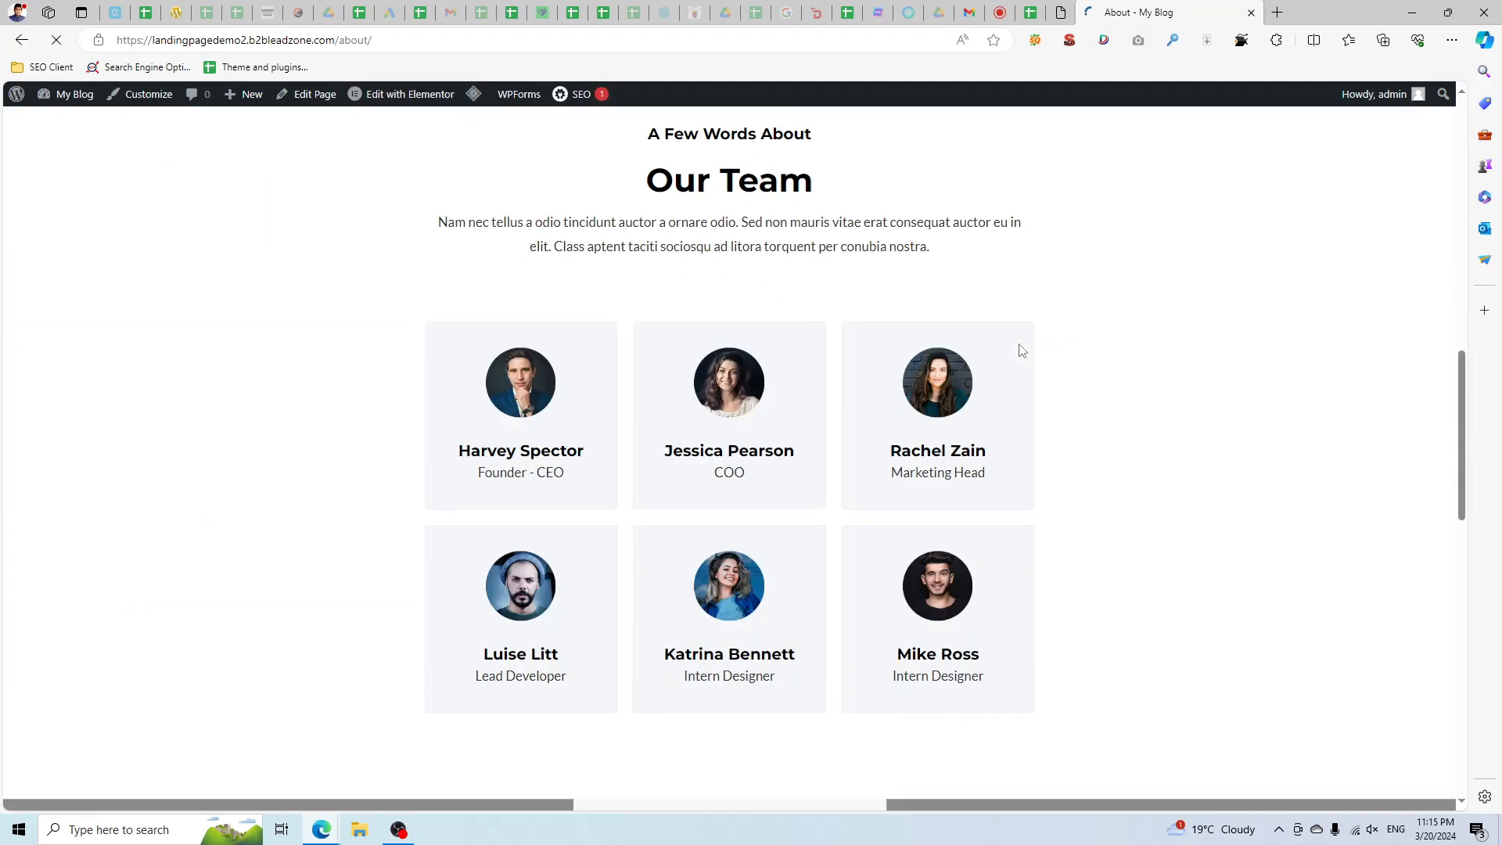
pyautogui.scroll(-12, 734, 399)
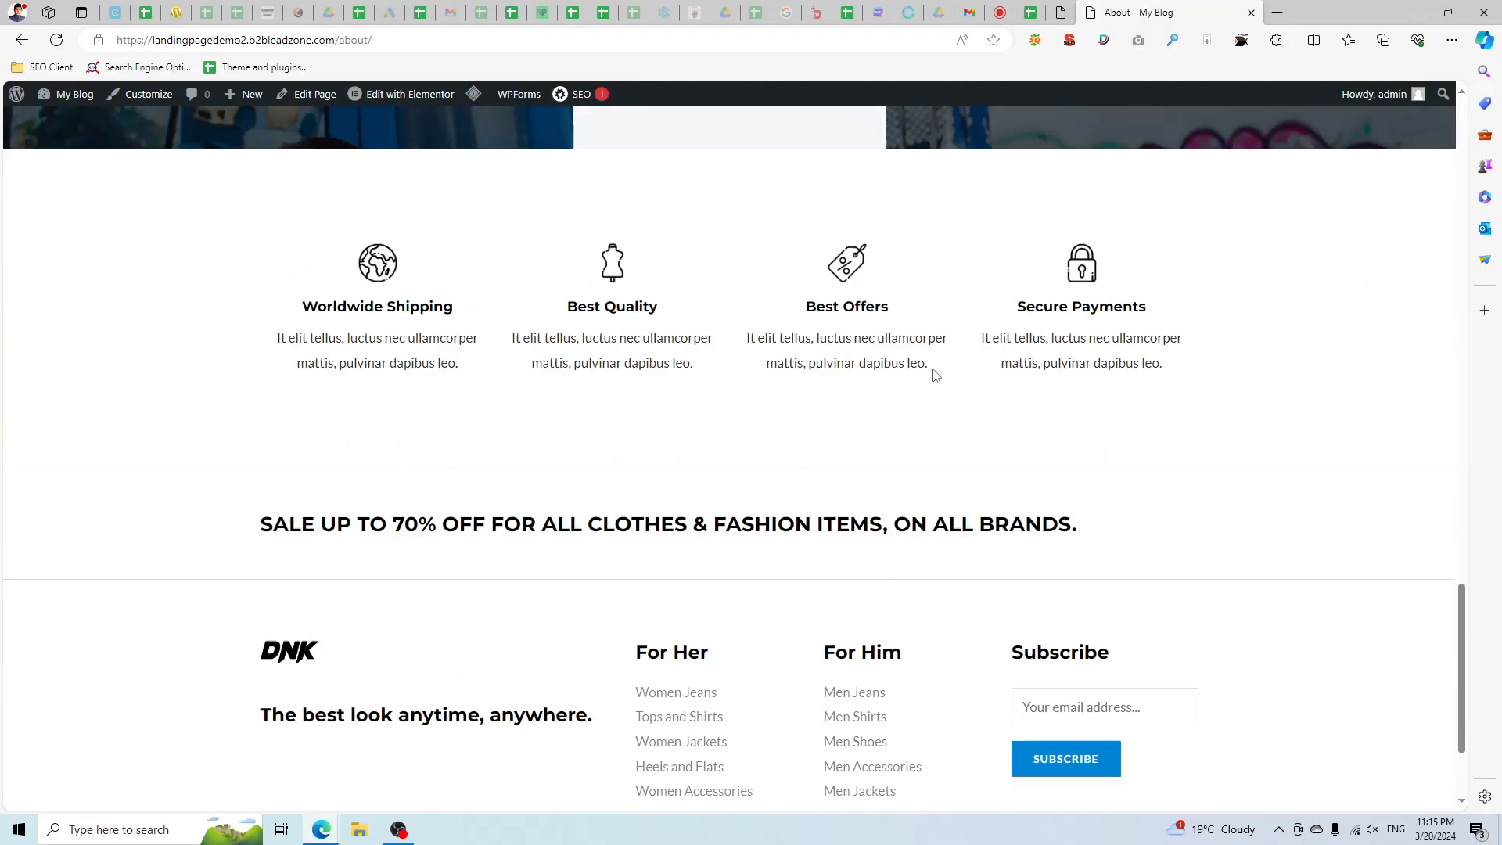
pyautogui.scroll(8, 942, 374)
pyautogui.scroll(15, 940, 364)
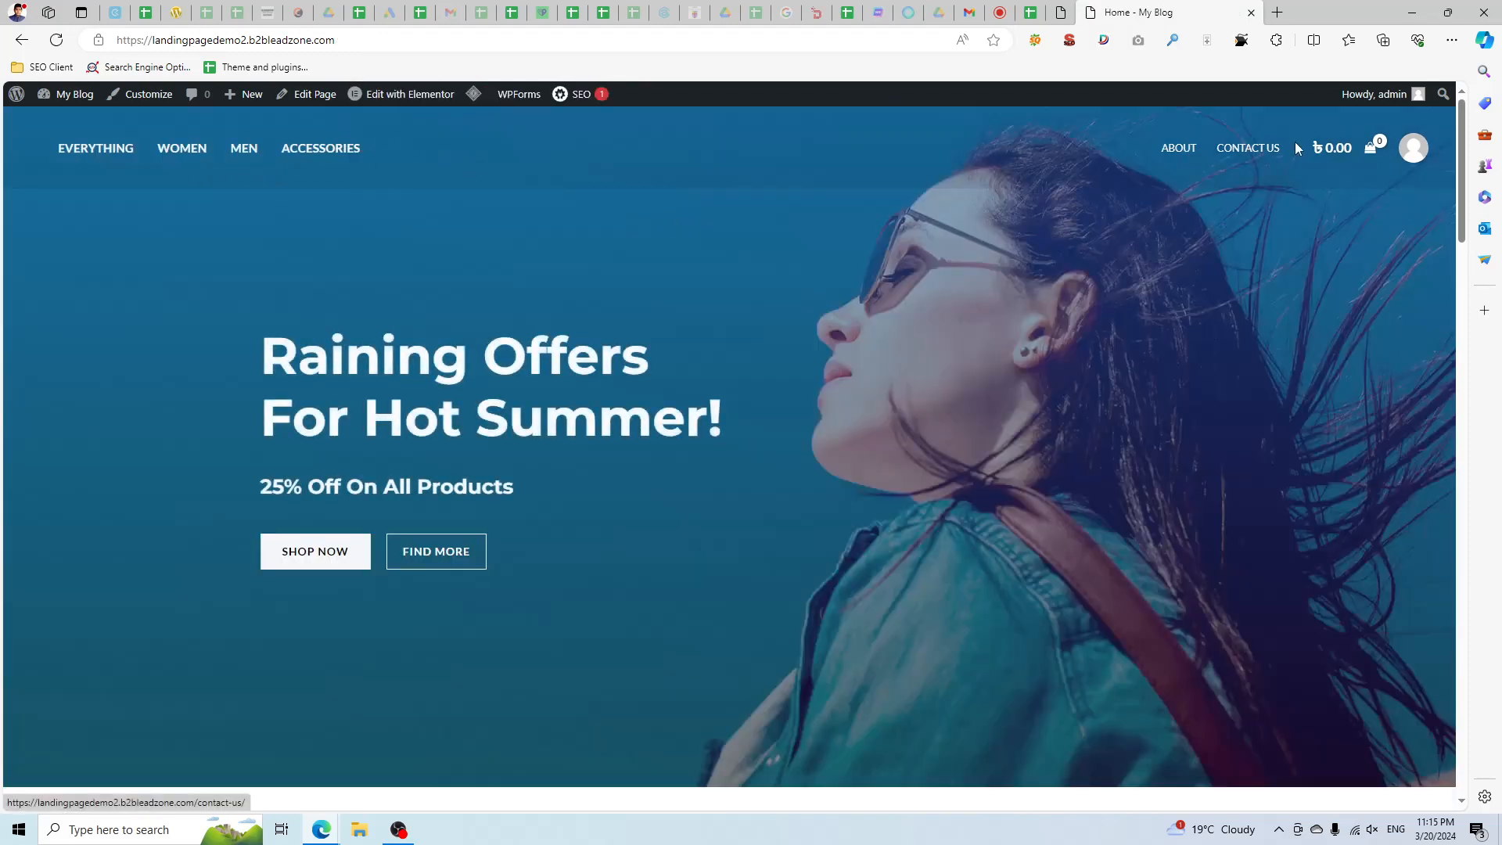
# Examine the Featured Products and promotional sections on the site's home page.
pyautogui.scroll(-12, 884, 313)
pyautogui.scroll(-4, 844, 377)
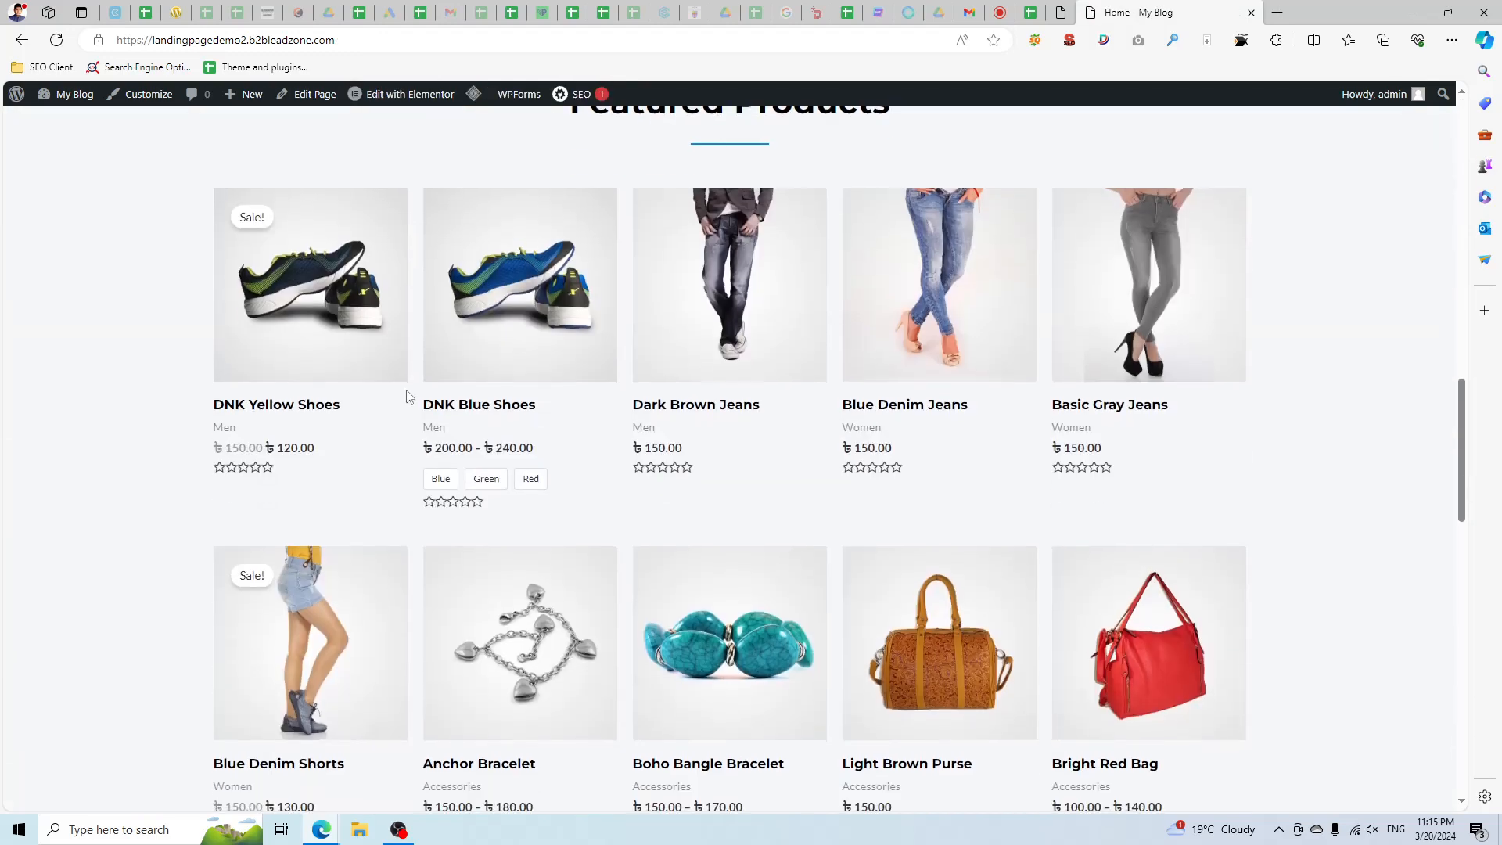
pyautogui.scroll(-4, 703, 388)
pyautogui.scroll(5, 790, 553)
pyautogui.scroll(5, 859, 204)
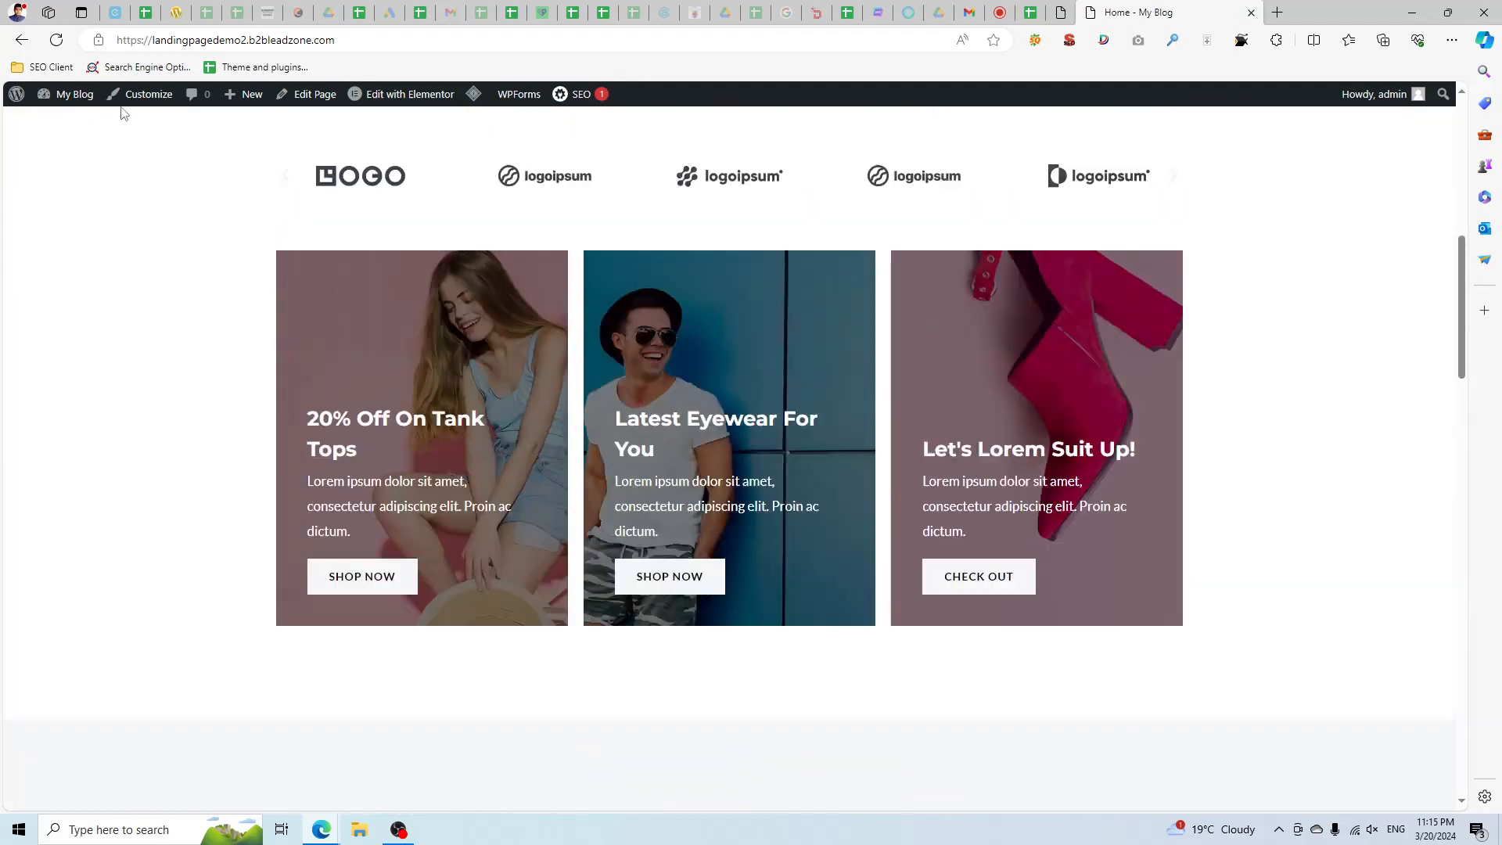
# Go to the WordPress dashboard and open the All Products list in a new browser tab.
pyautogui.moveTo(75, 93)
pyautogui.click(73, 125)
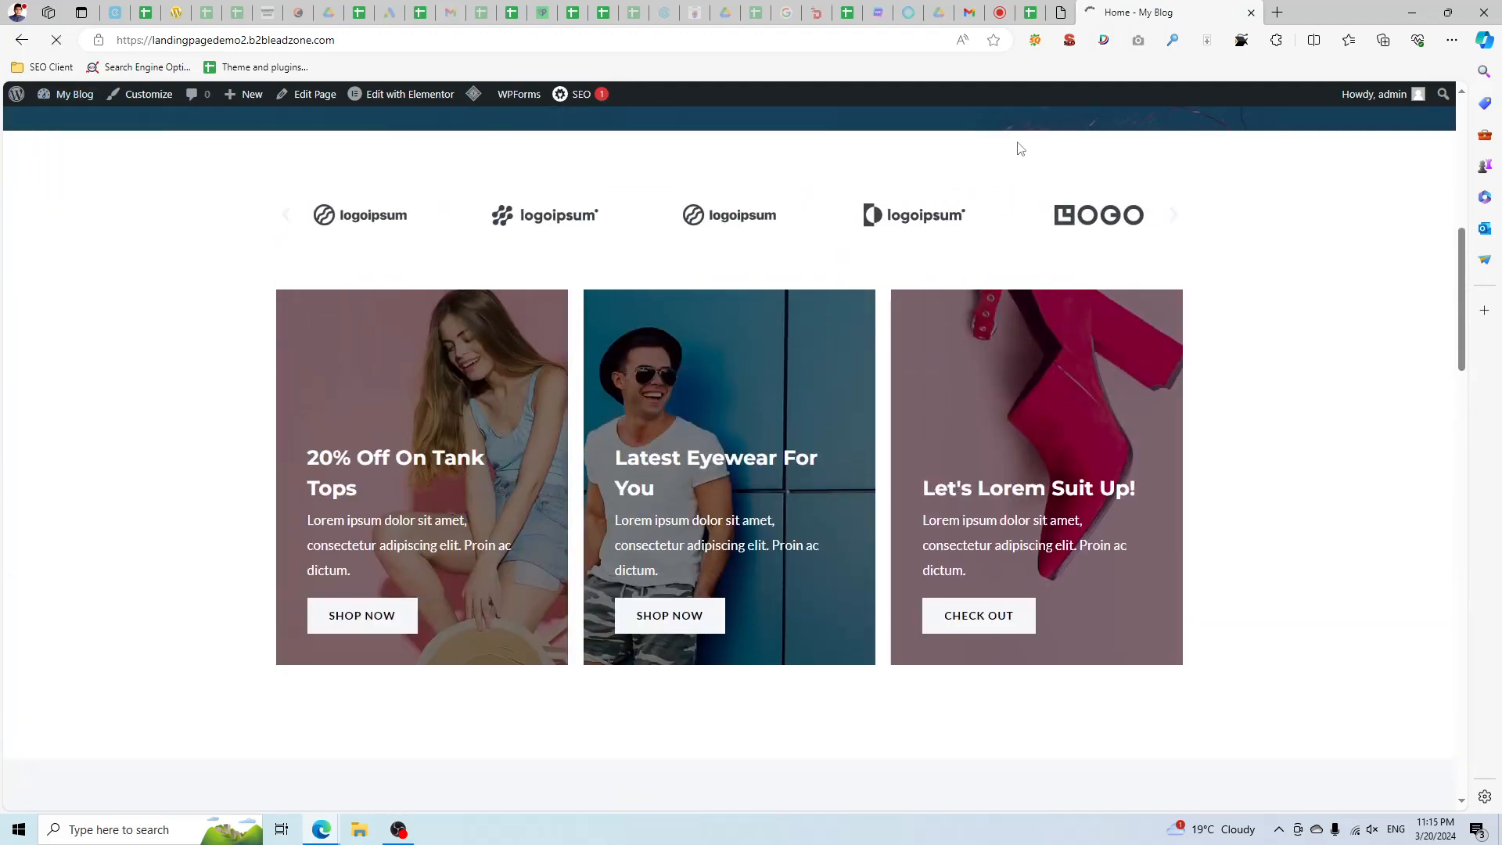
pyautogui.scroll(8, 1020, 148)
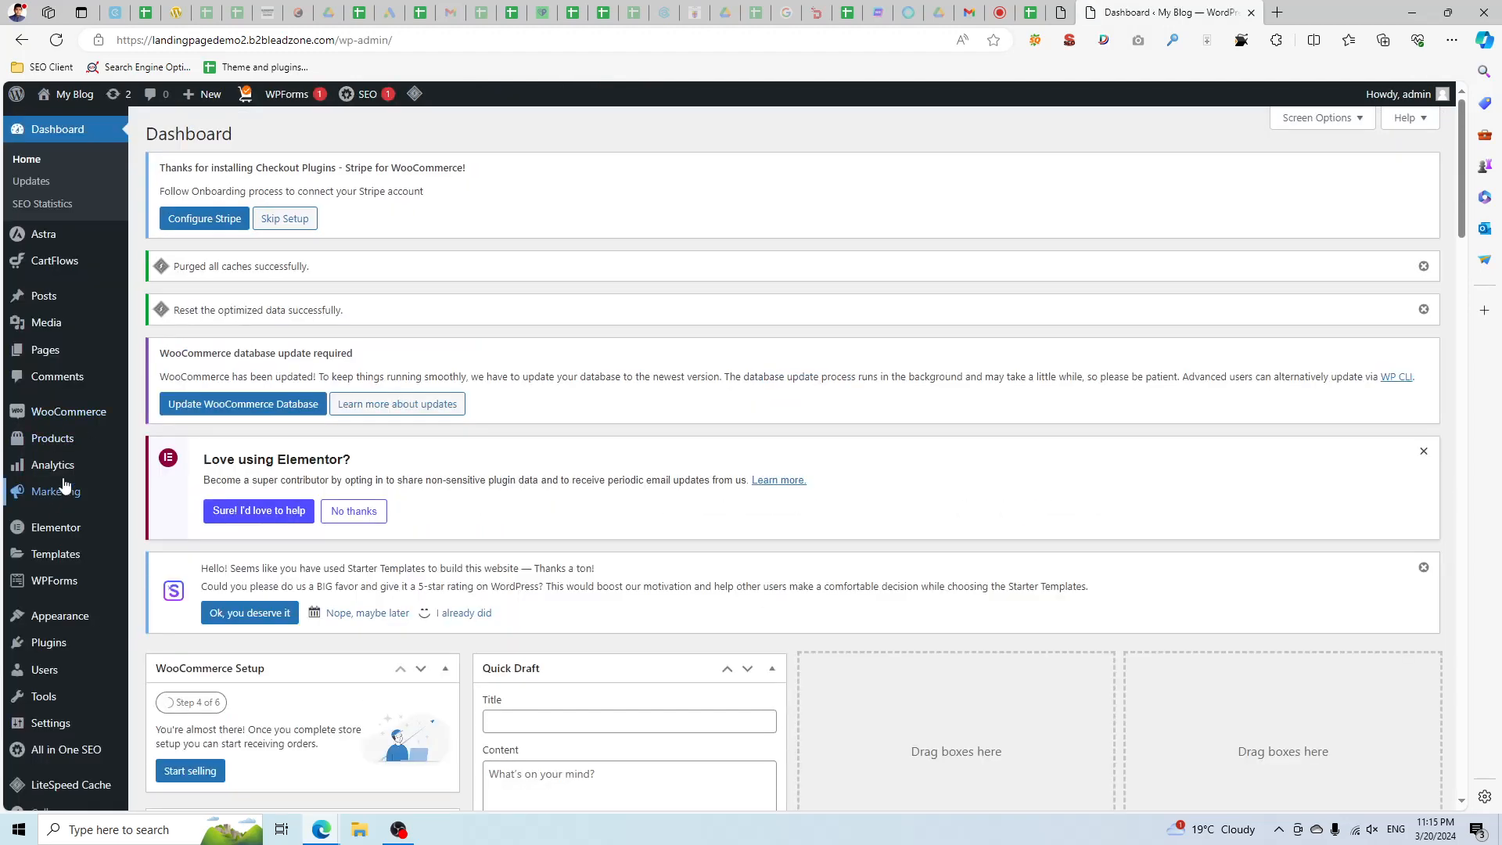
pyautogui.moveTo(47, 435)
pyautogui.middleClick(164, 441)
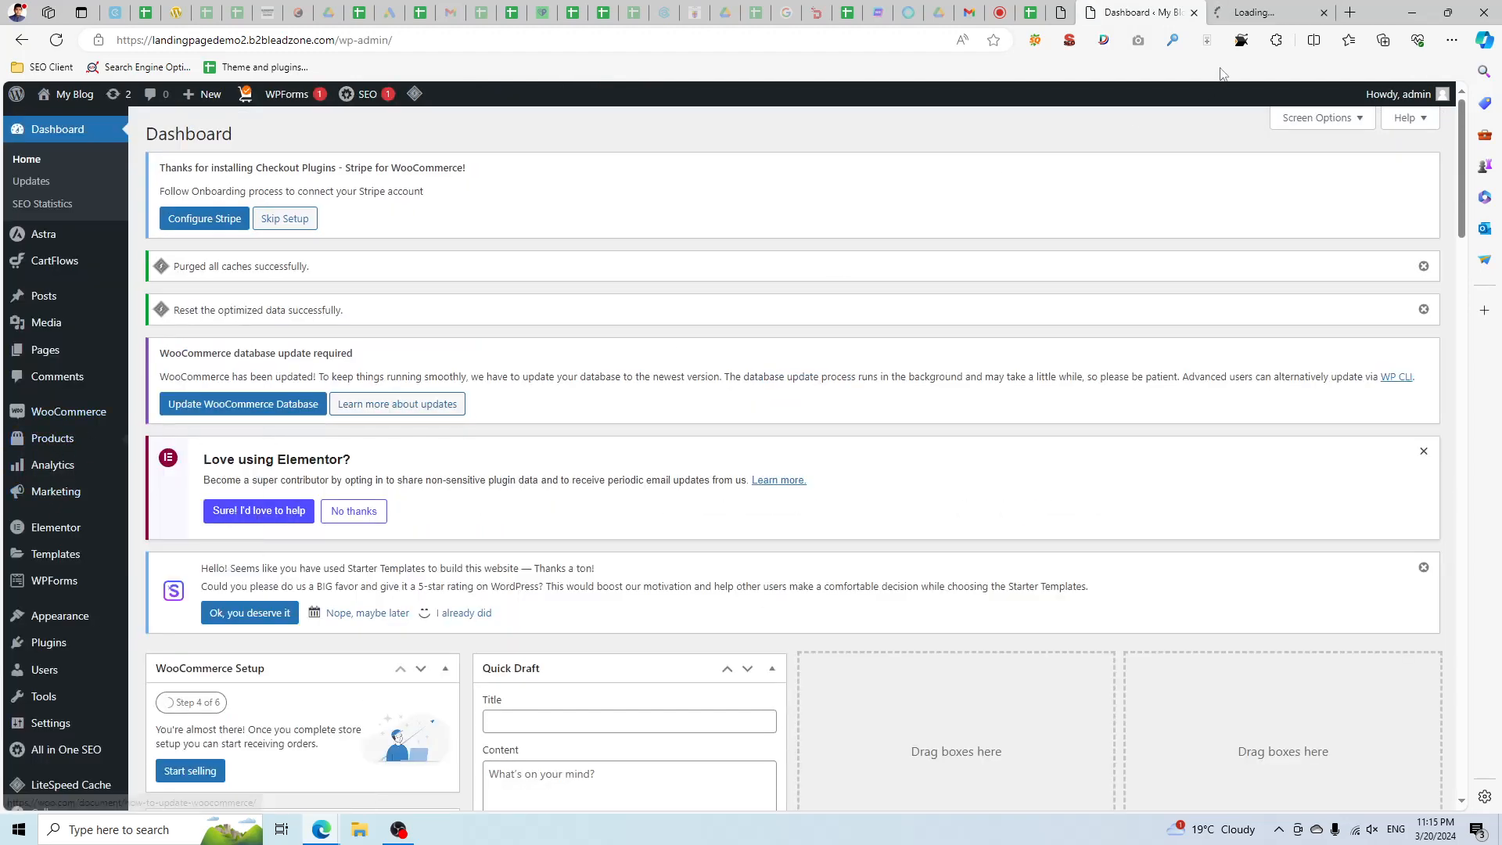
pyautogui.click(1229, 8)
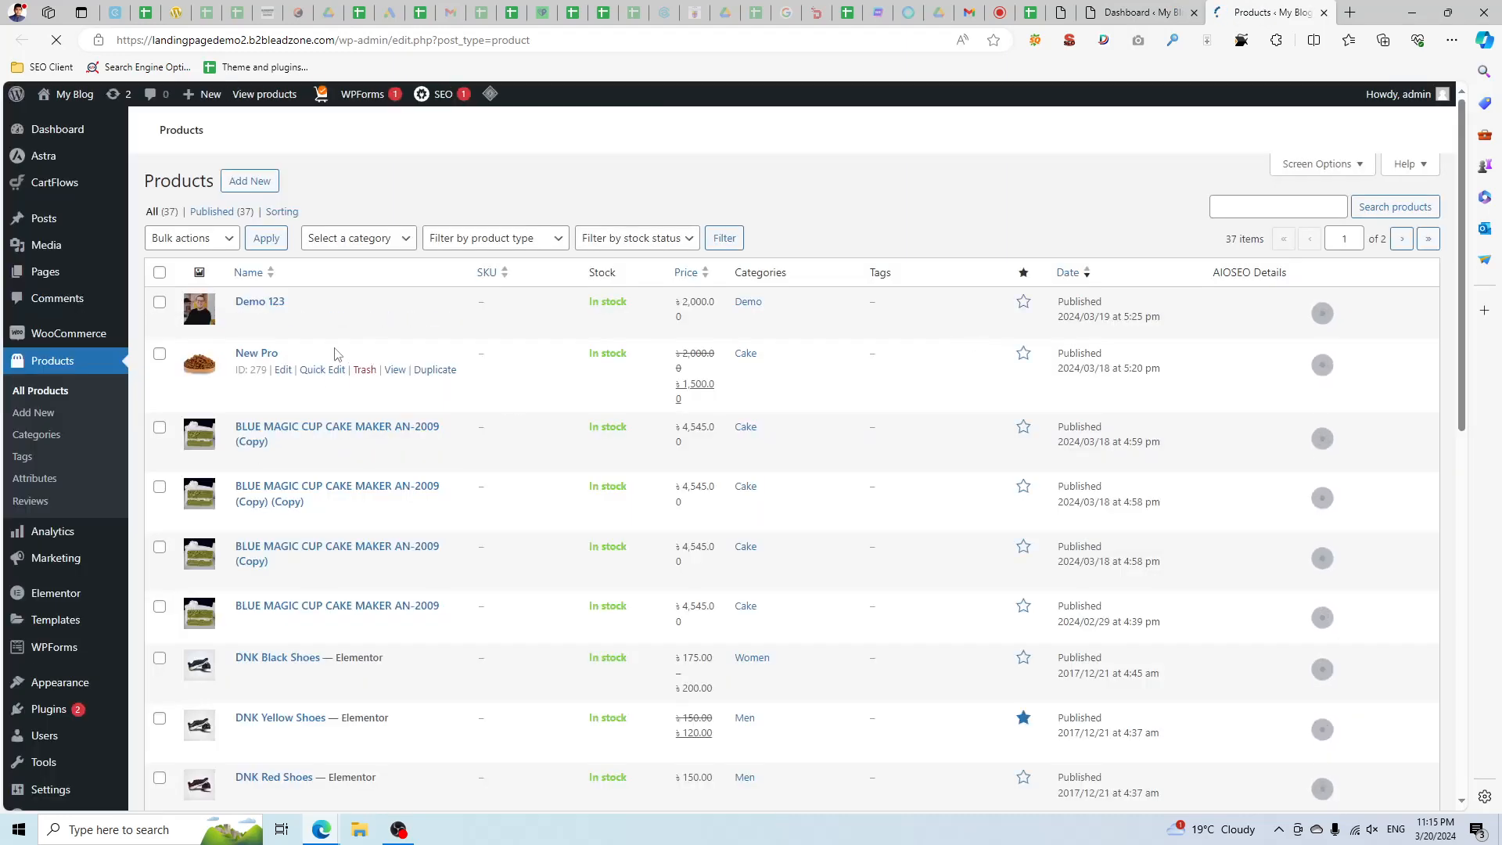
# Look through the product list for the demo products imported with the template.
pyautogui.scroll(-4, 334, 621)
pyautogui.scroll(-15, 313, 485)
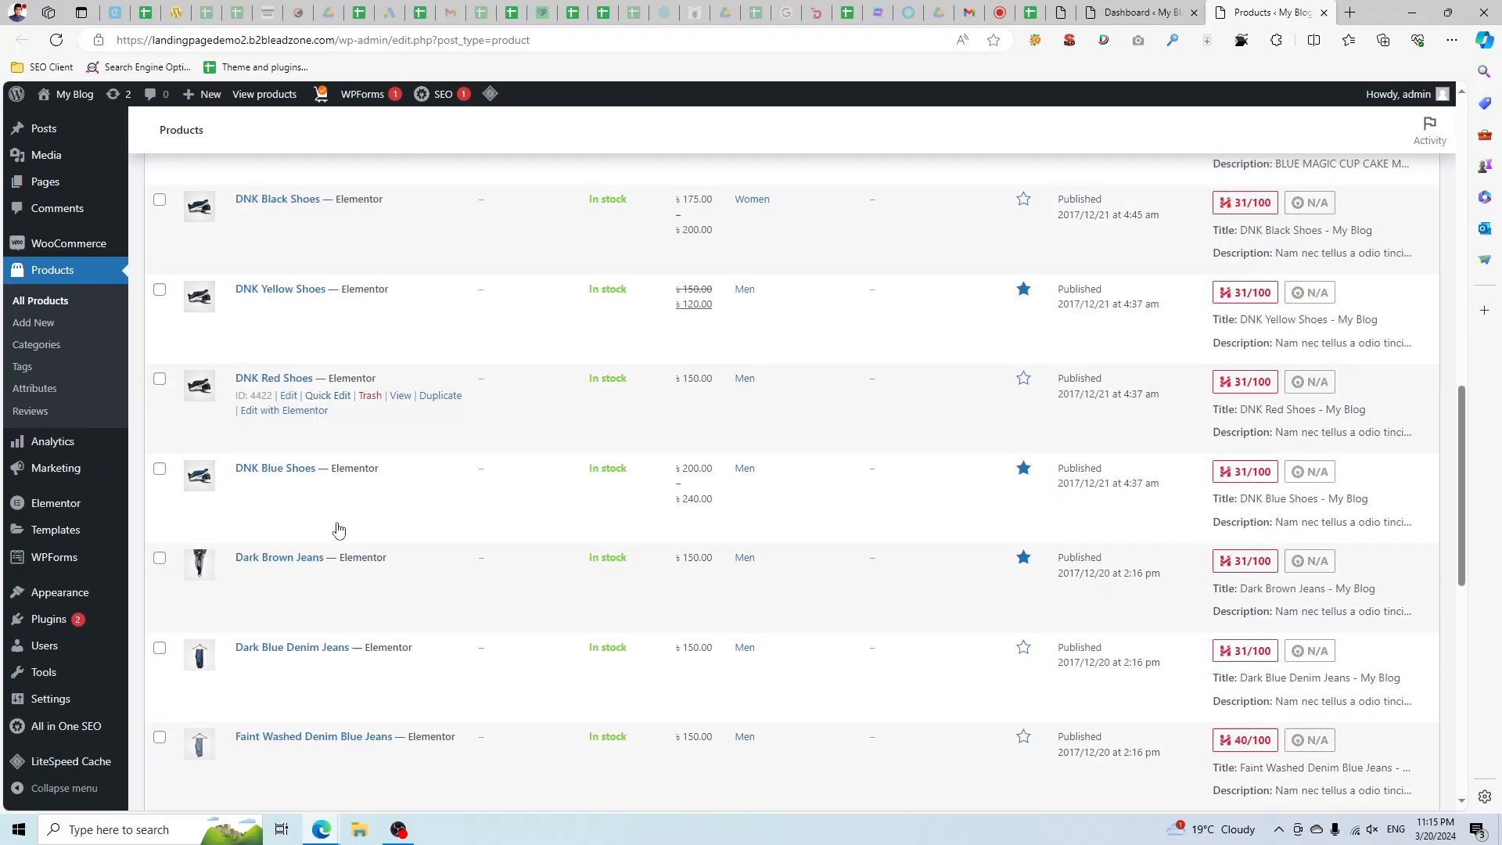
pyautogui.scroll(12, 313, 407)
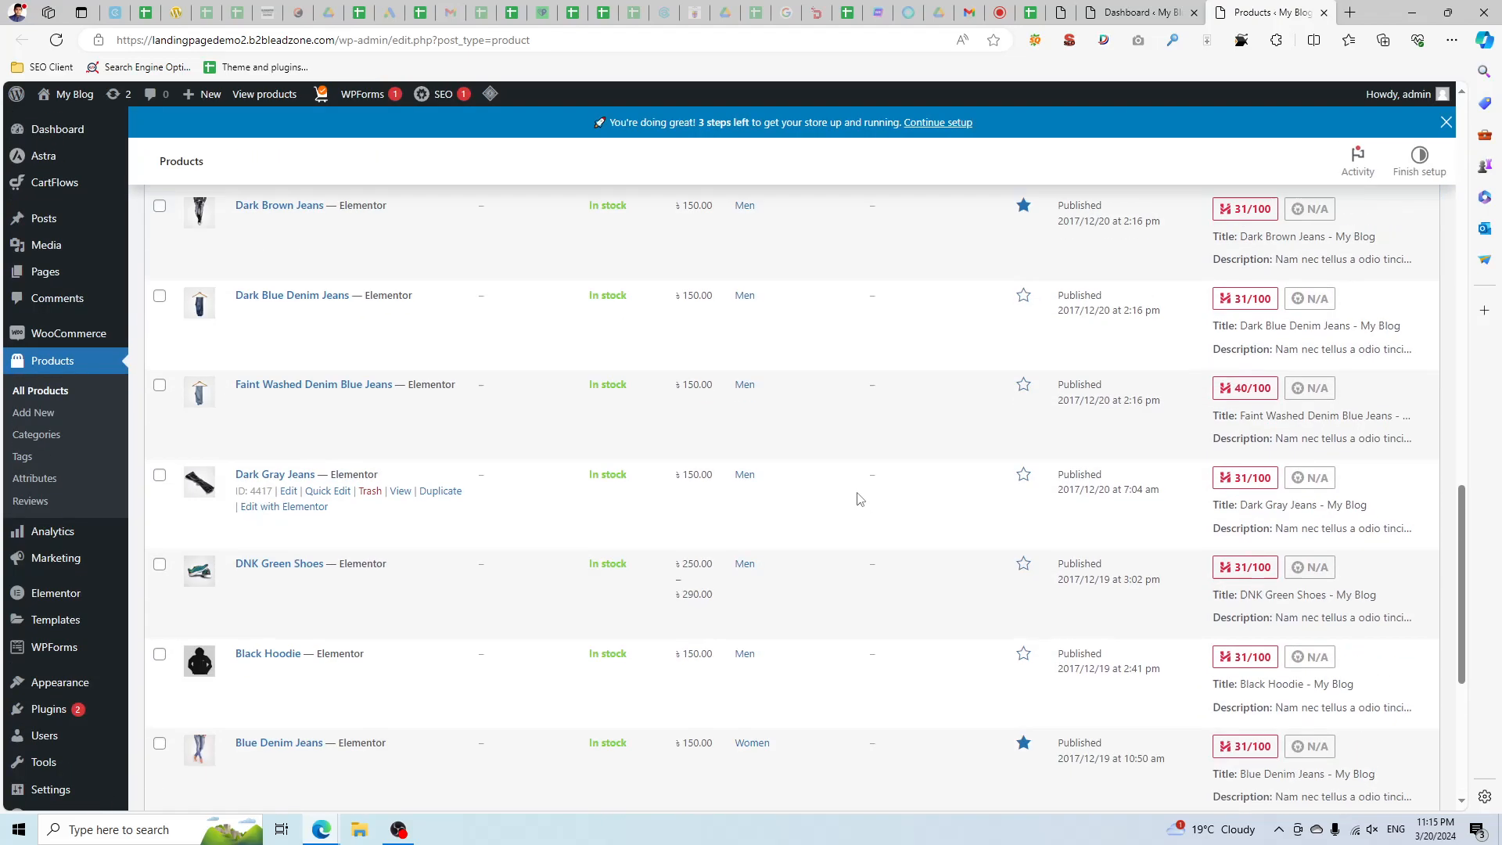
pyautogui.scroll(7, 339, 436)
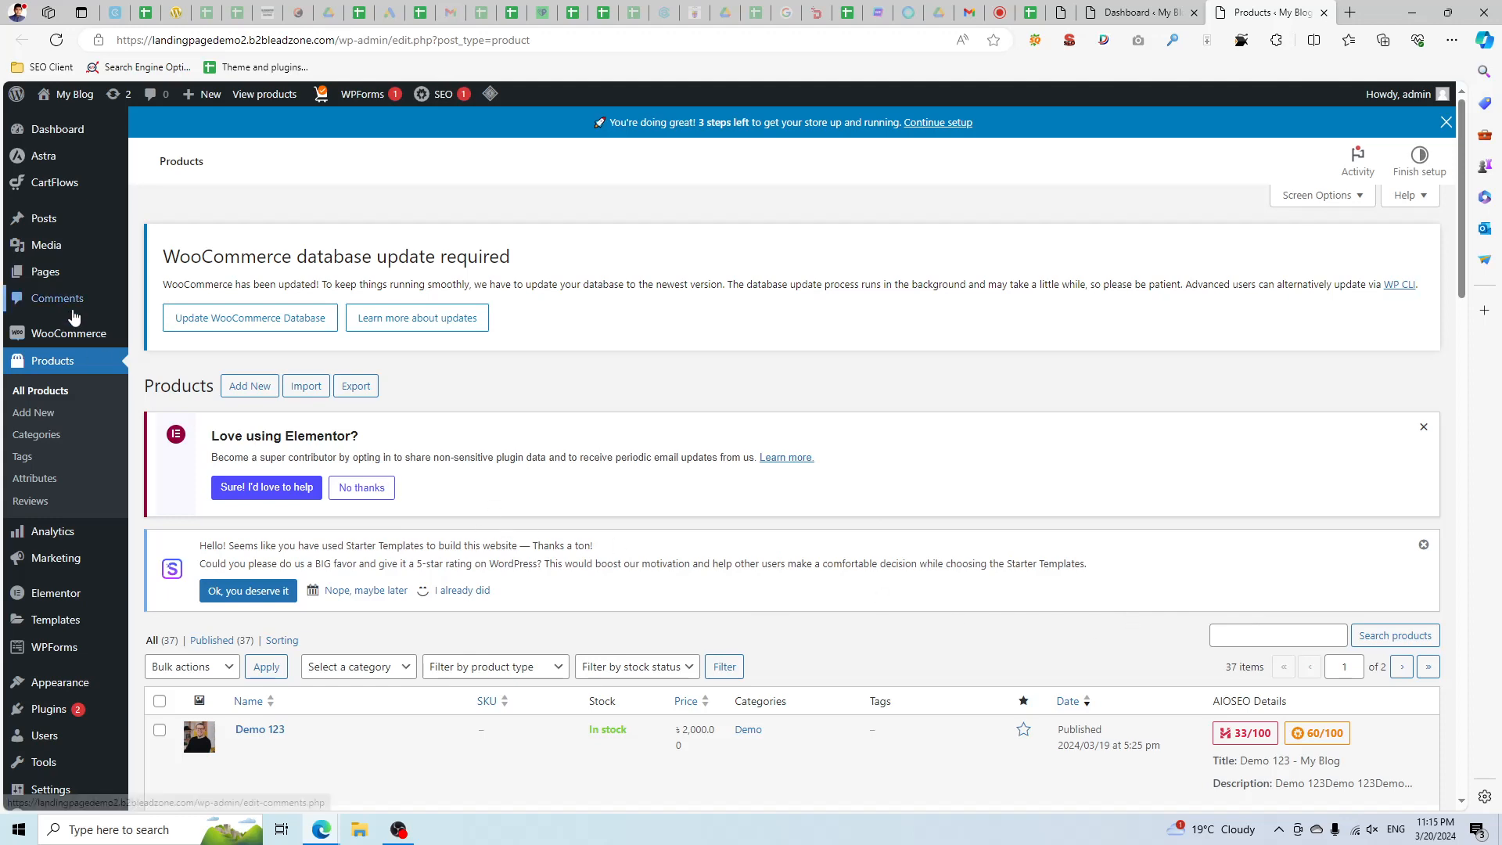
# Open the list of all pages and close the spare dashboard browser tab.
pyautogui.moveTo(50, 277)
pyautogui.click(162, 275)
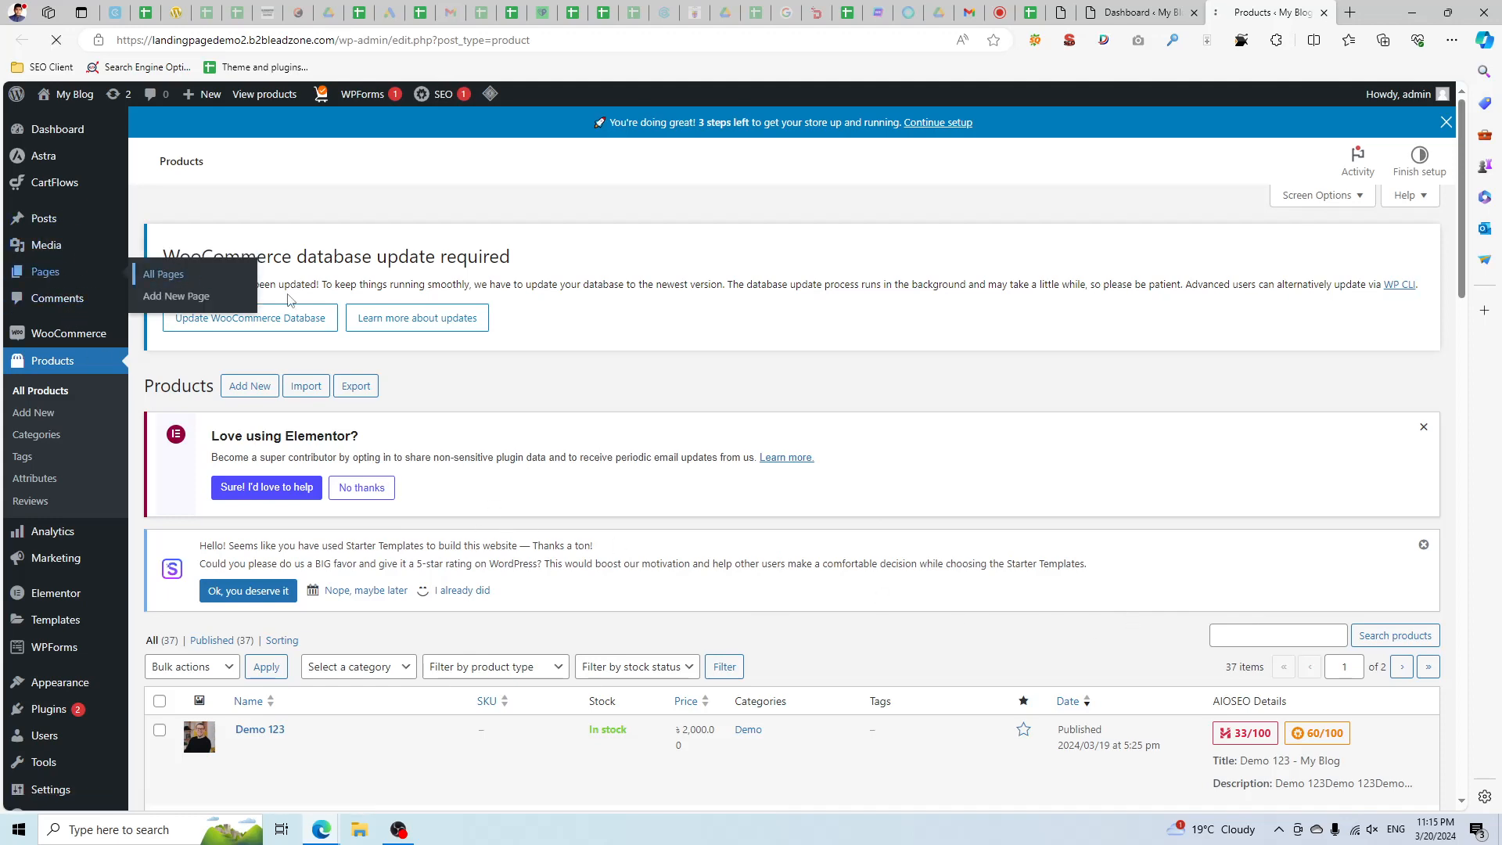
pyautogui.click(1176, 12)
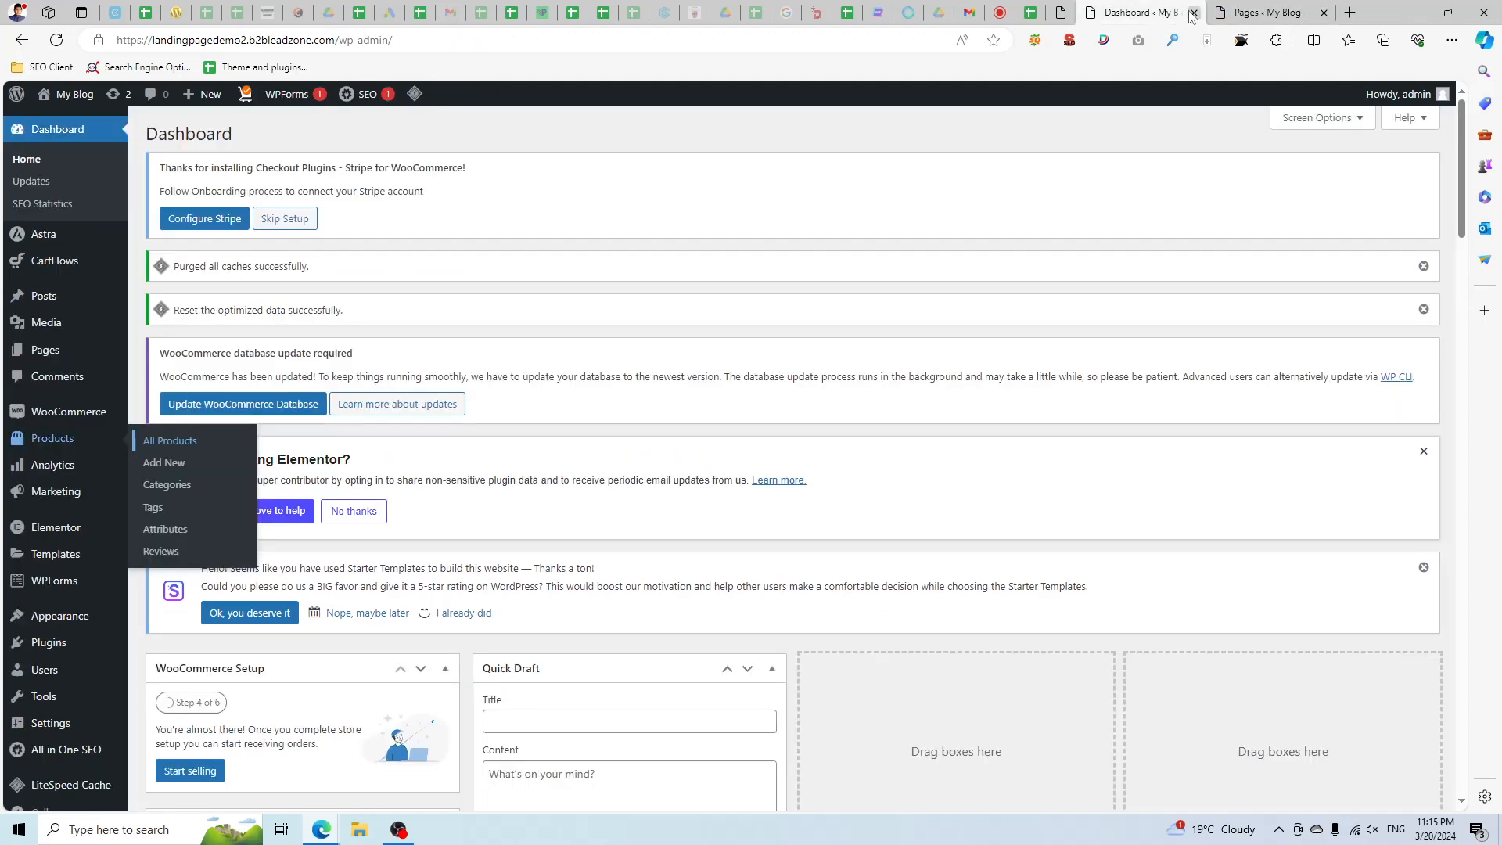
pyautogui.click(1193, 13)
# Open the Home front page in Elementor in a new browser tab and move that tab ahead of the page list.
pyautogui.scroll(-10, 503, 489)
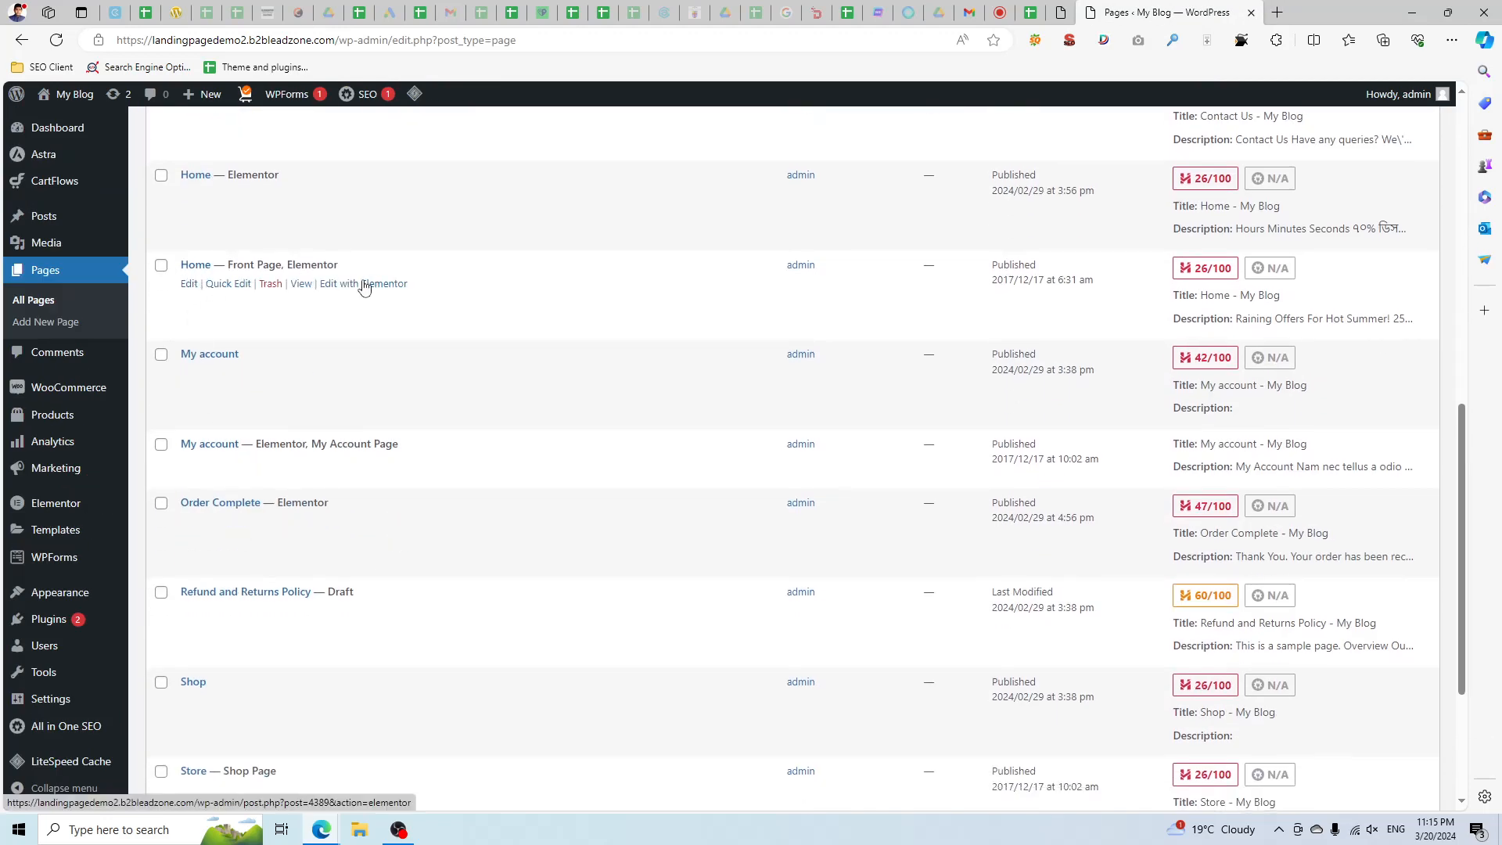
pyautogui.click(357, 288)
pyautogui.click(1238, 10)
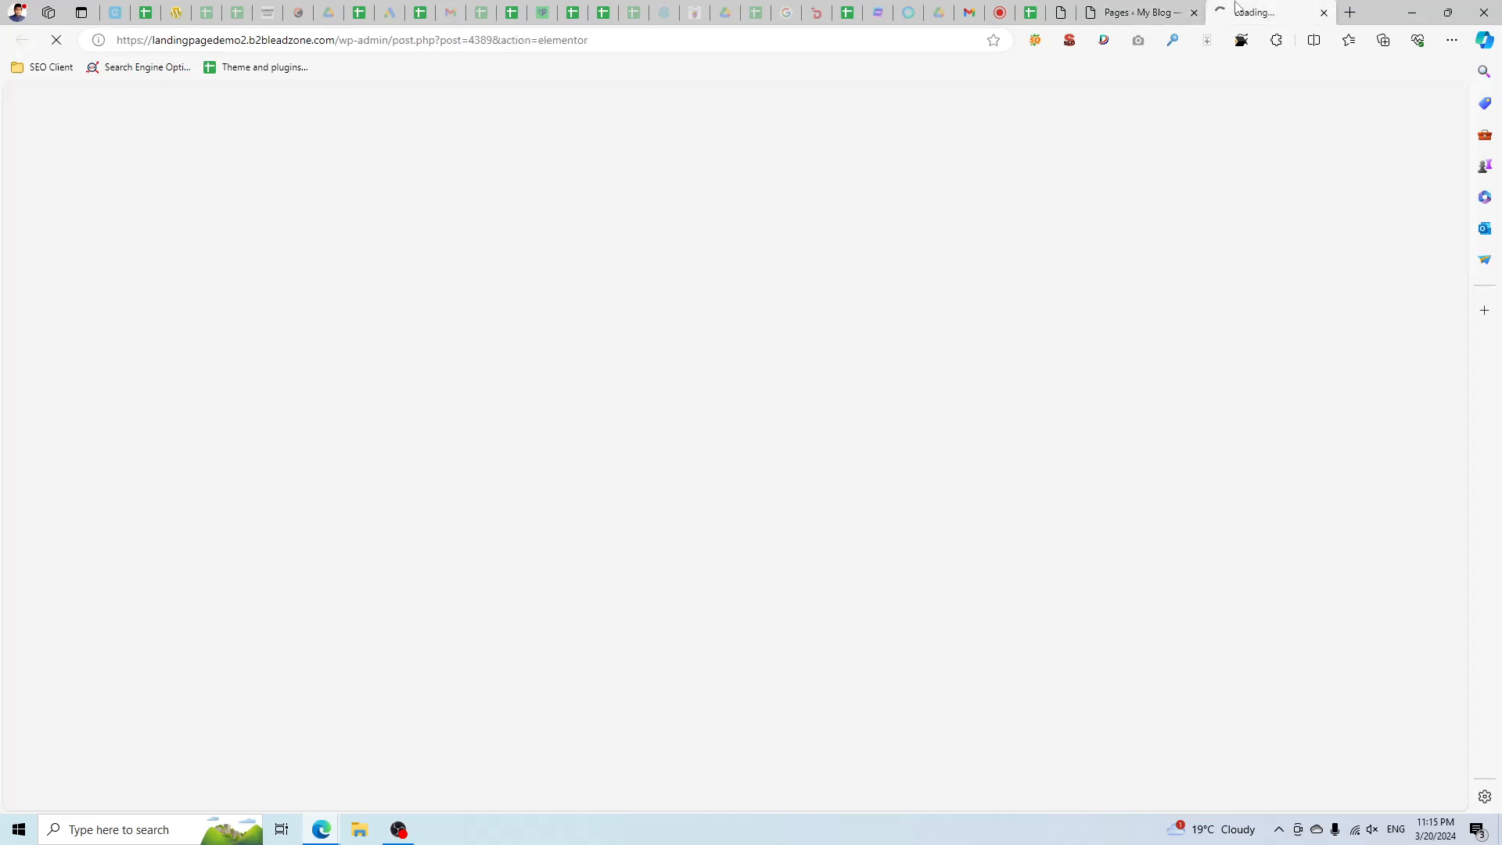
pyautogui.moveTo(1246, 4); pyautogui.dragTo(1118, 8)
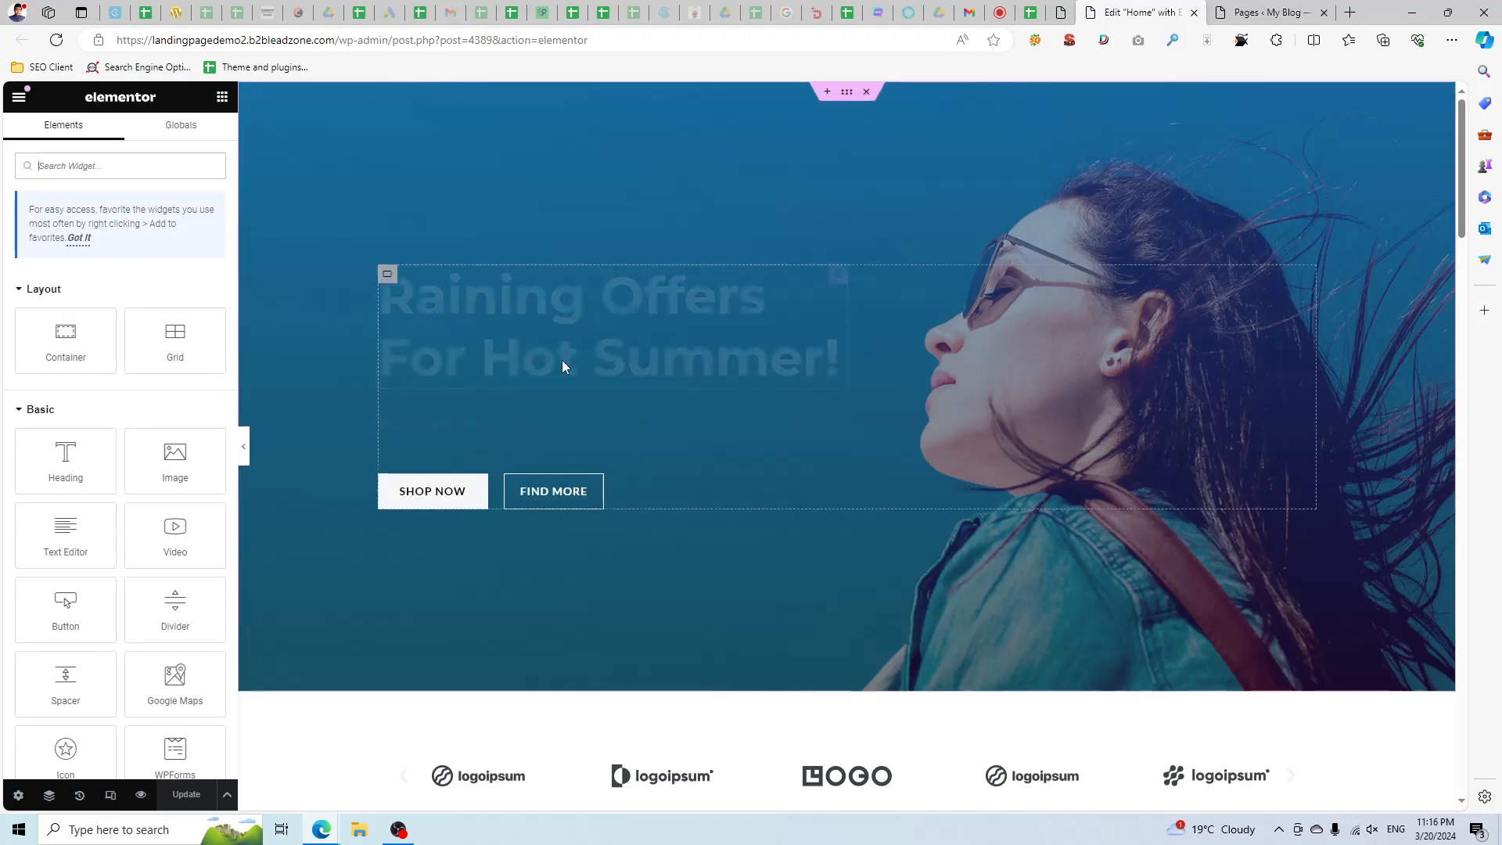
# Remove the background image from the "Raining Offers For Hot Summer!" hero container.
pyautogui.scroll(-5, 861, 364)
pyautogui.scroll(5, 861, 313)
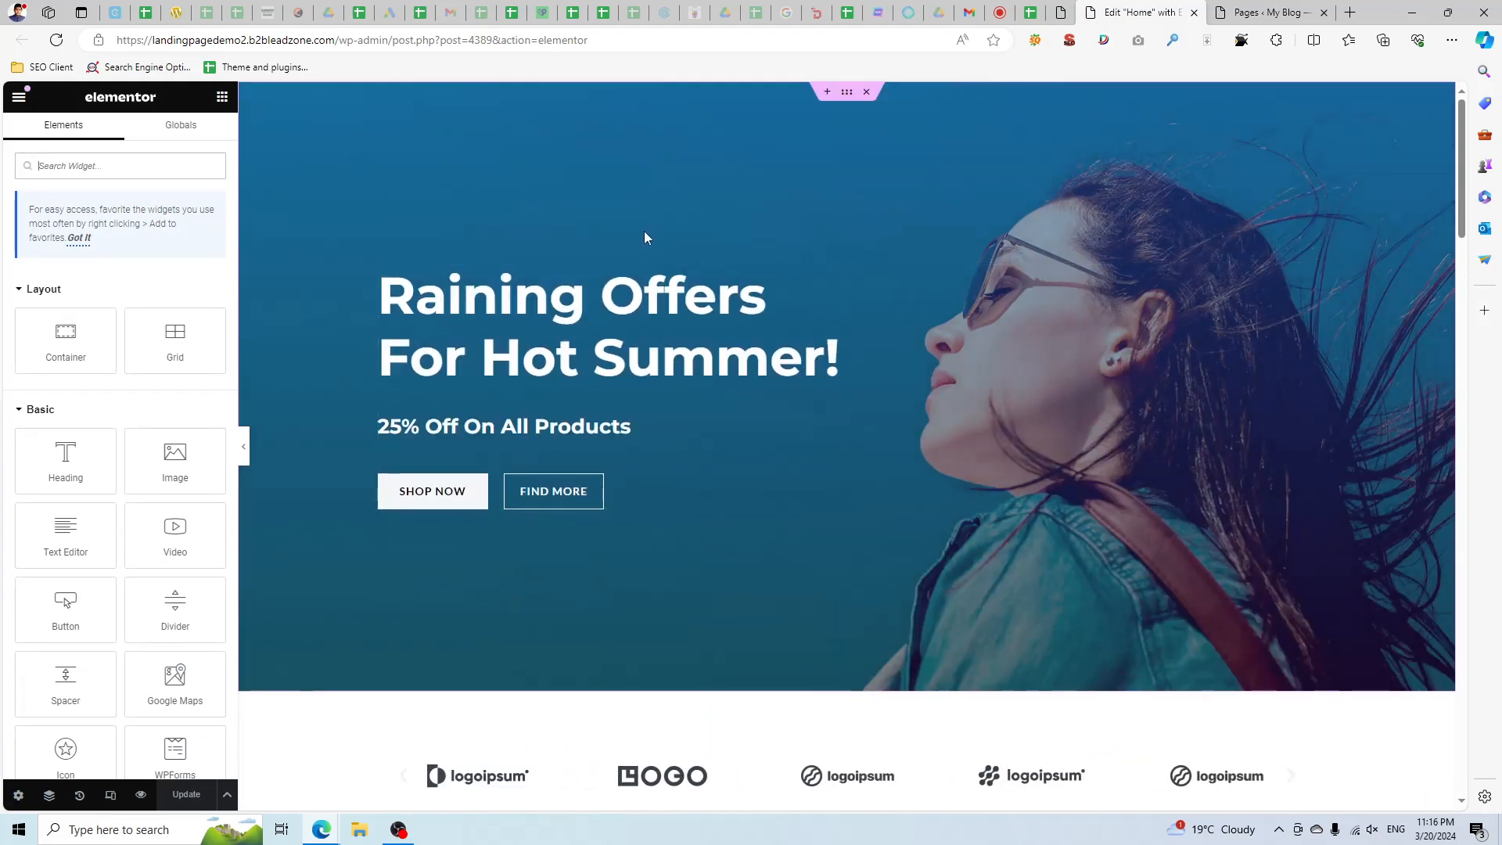
pyautogui.click(630, 321)
pyautogui.click(847, 93)
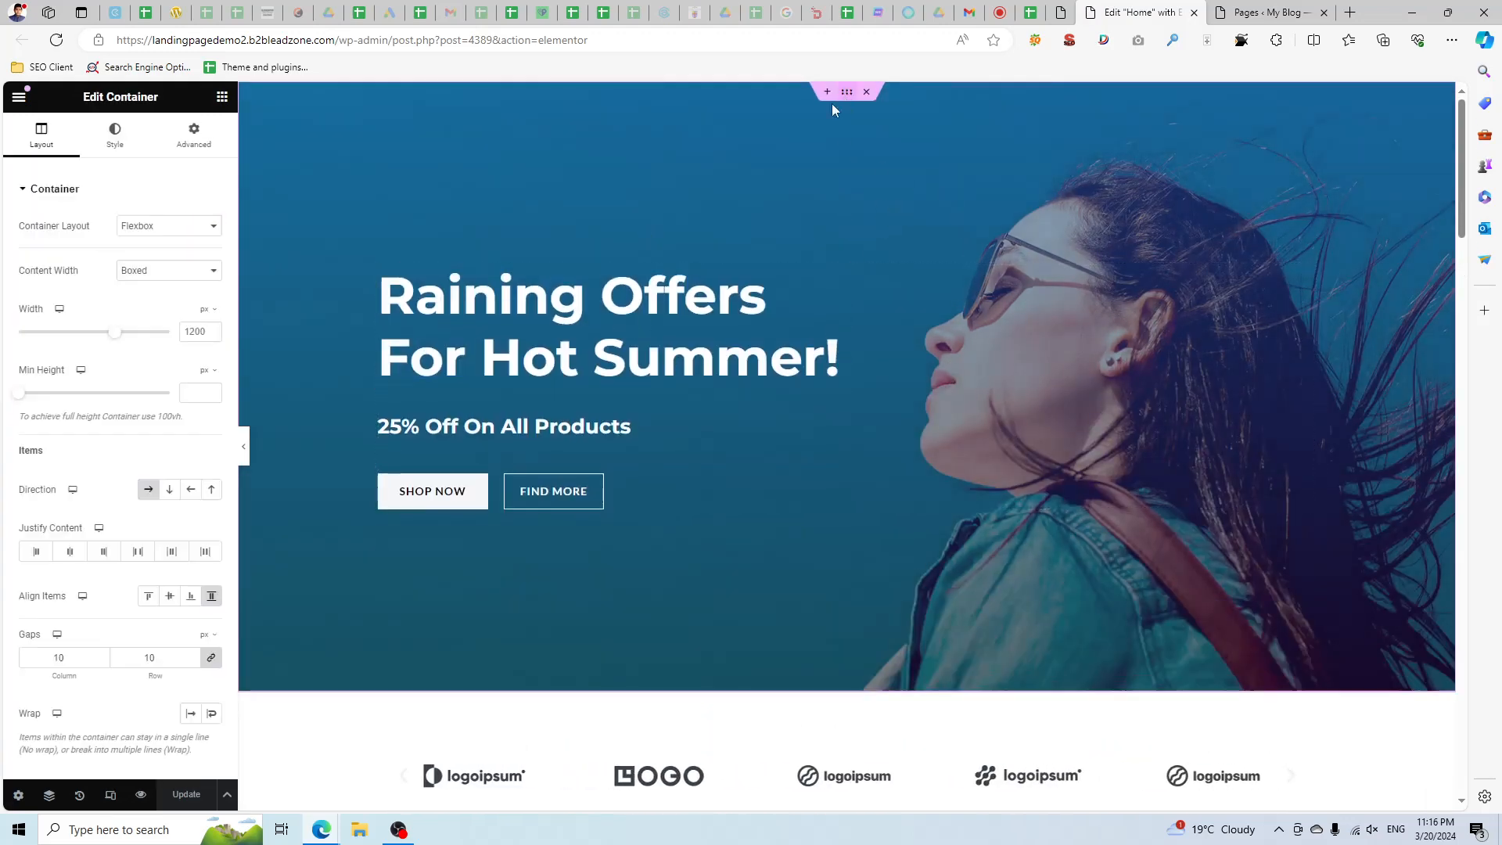
pyautogui.click(115, 137)
pyautogui.moveTo(141, 417)
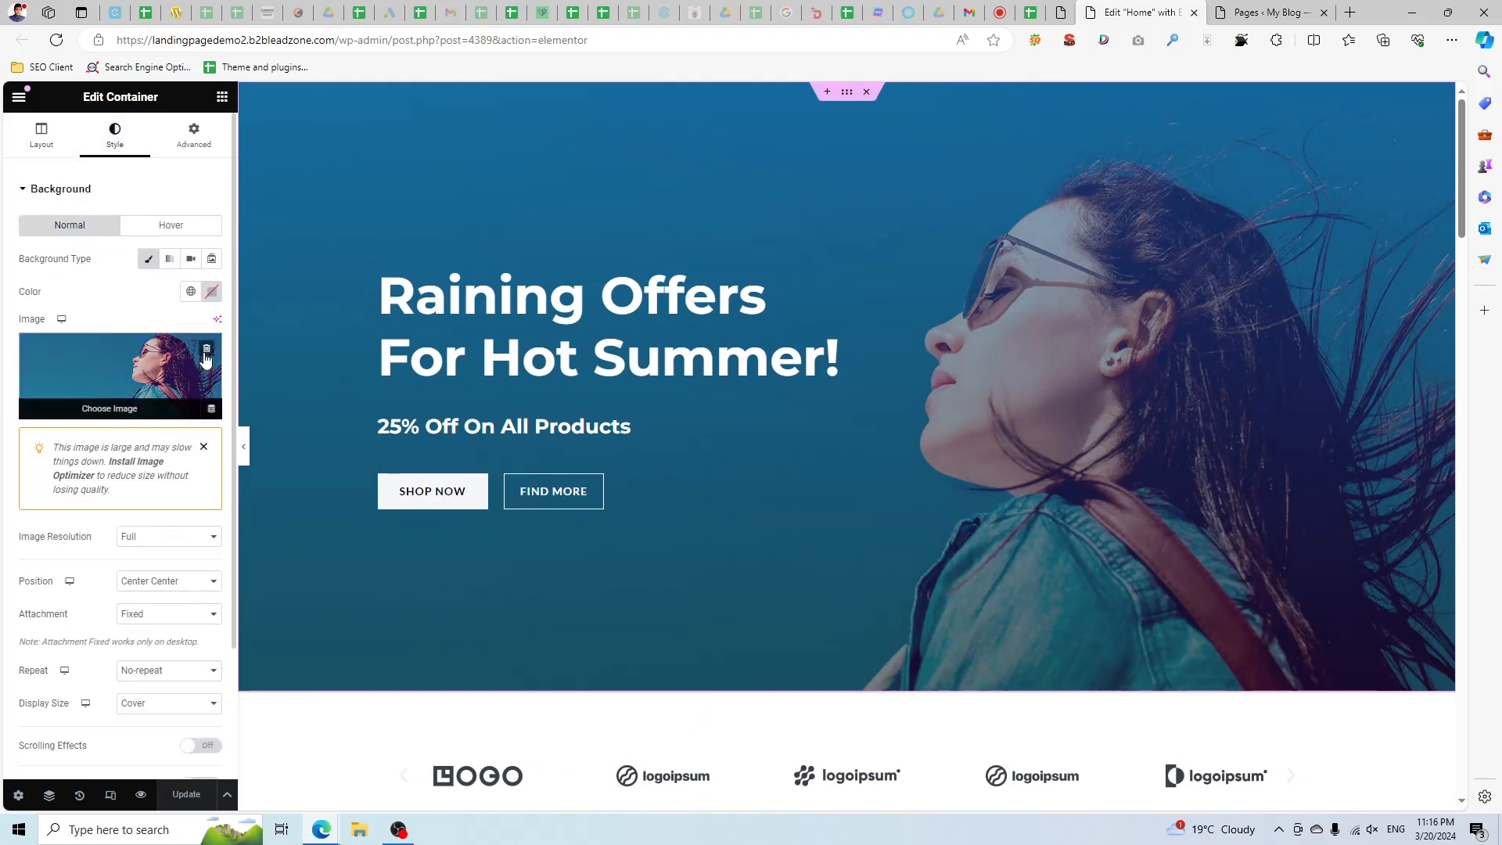
pyautogui.click(212, 410)
# Pick a neutral solid colour for the hero container's background.
pyautogui.click(212, 293)
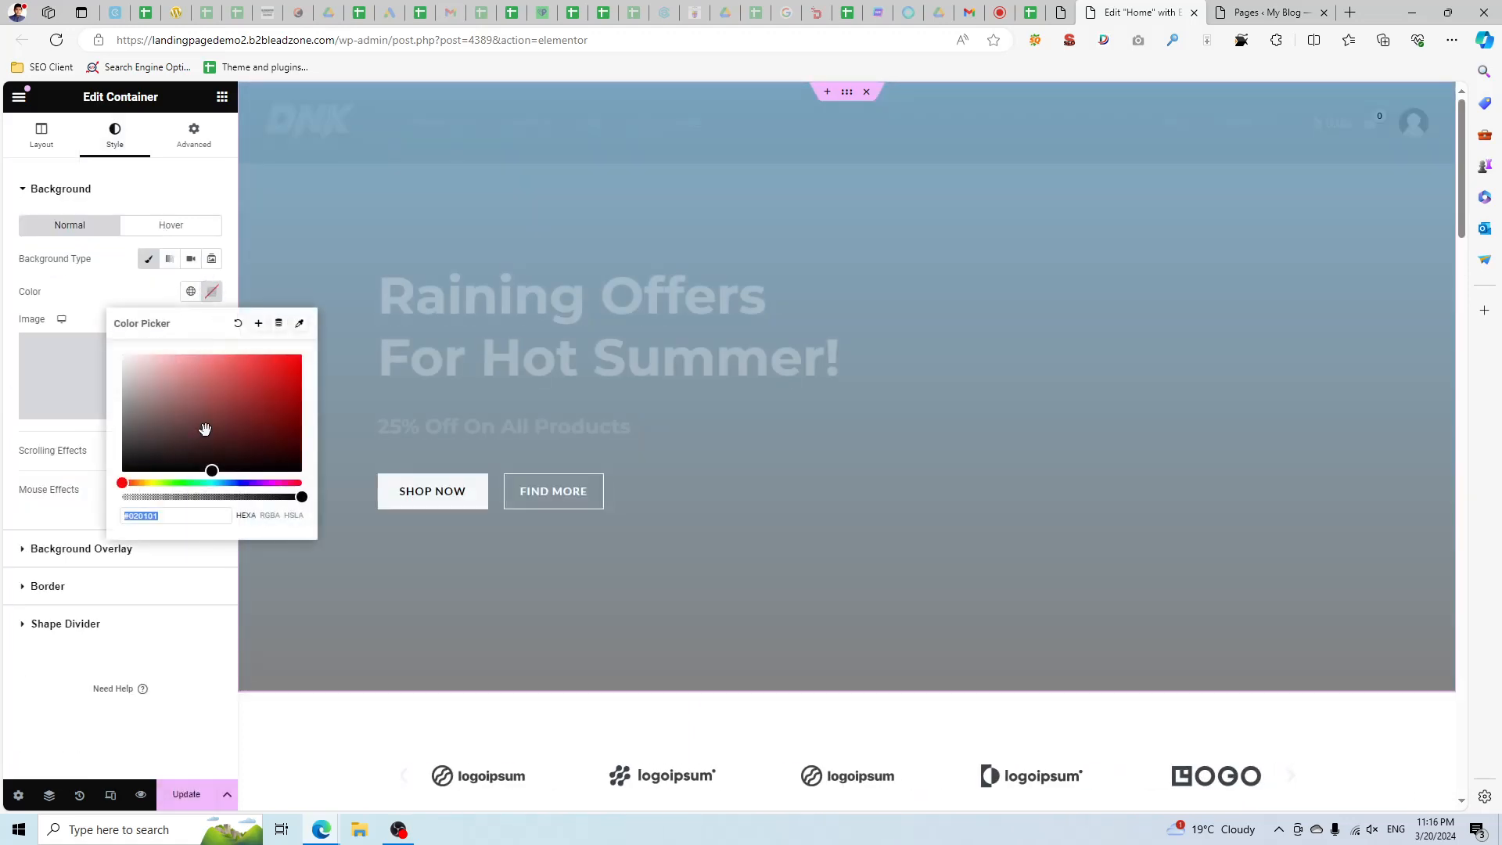
pyautogui.click(122, 472)
pyautogui.moveTo(140, 442); pyautogui.dragTo(52, 372)
# Open the free stock image library to choose the hero container's background image.
pyautogui.click(51, 372)
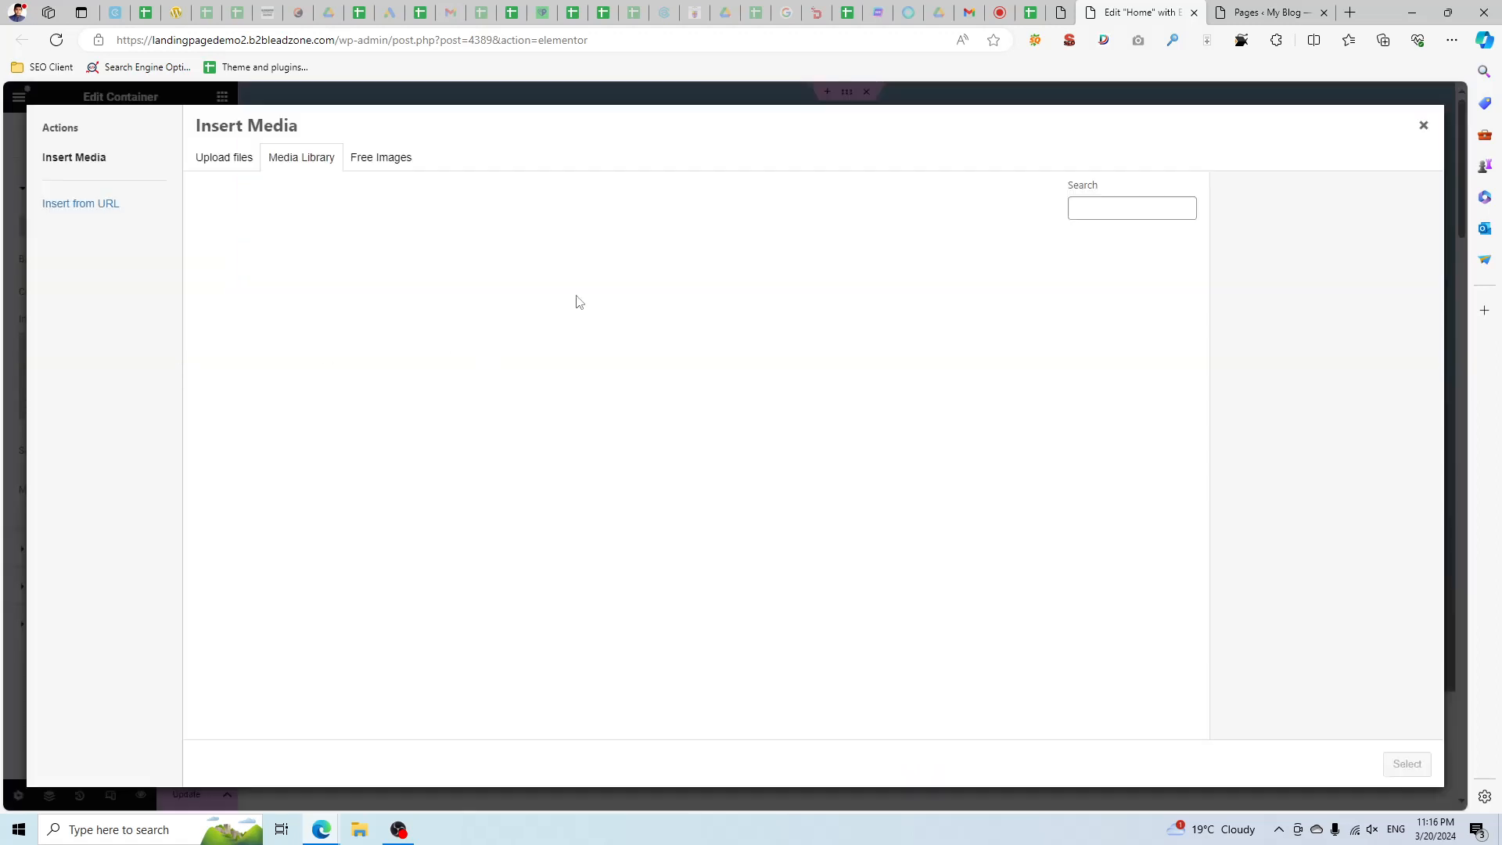
pyautogui.click(225, 166)
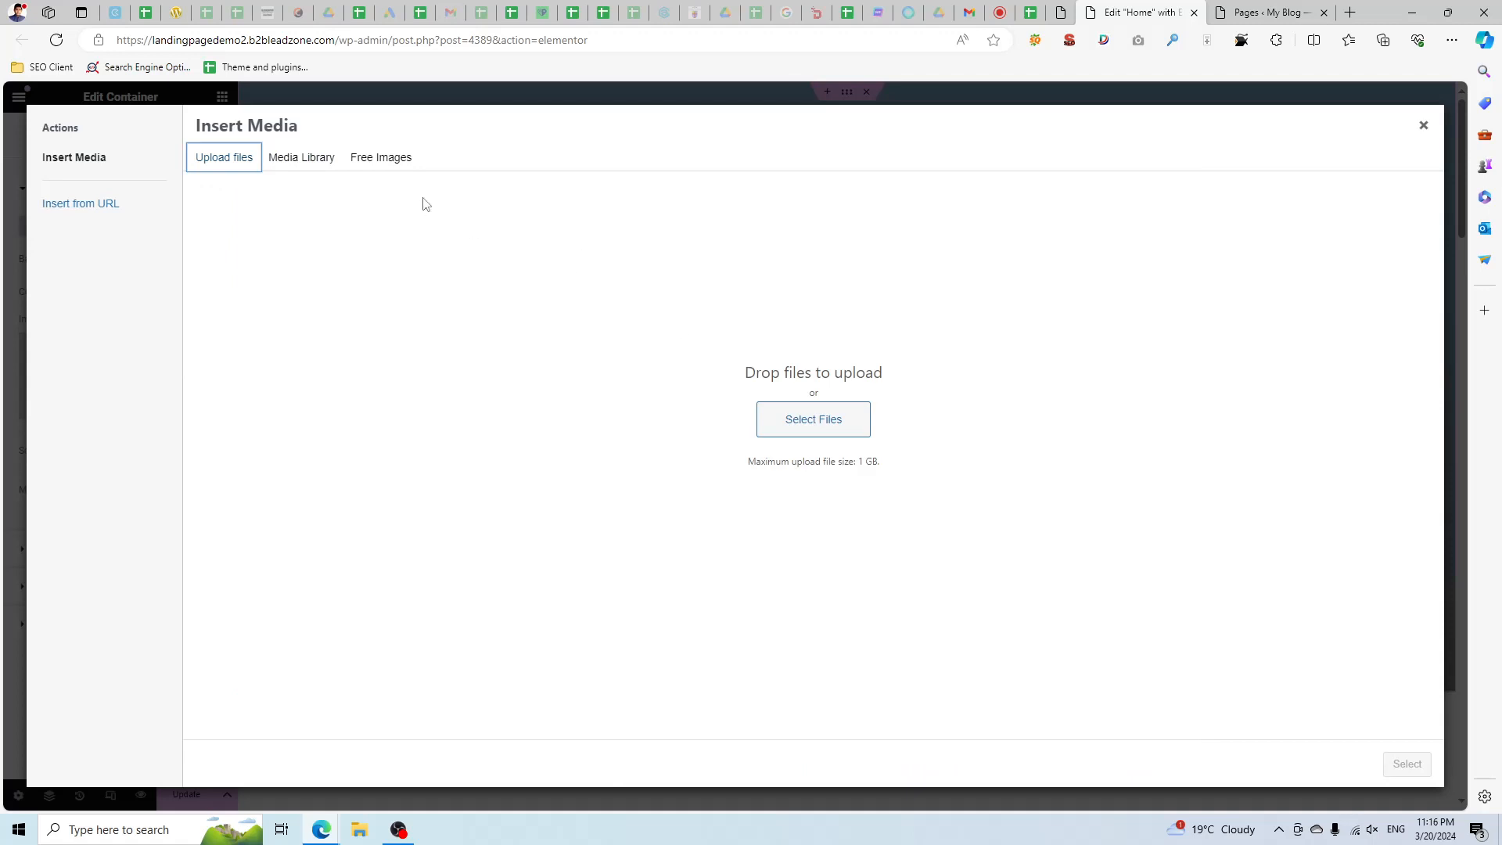
pyautogui.click(381, 160)
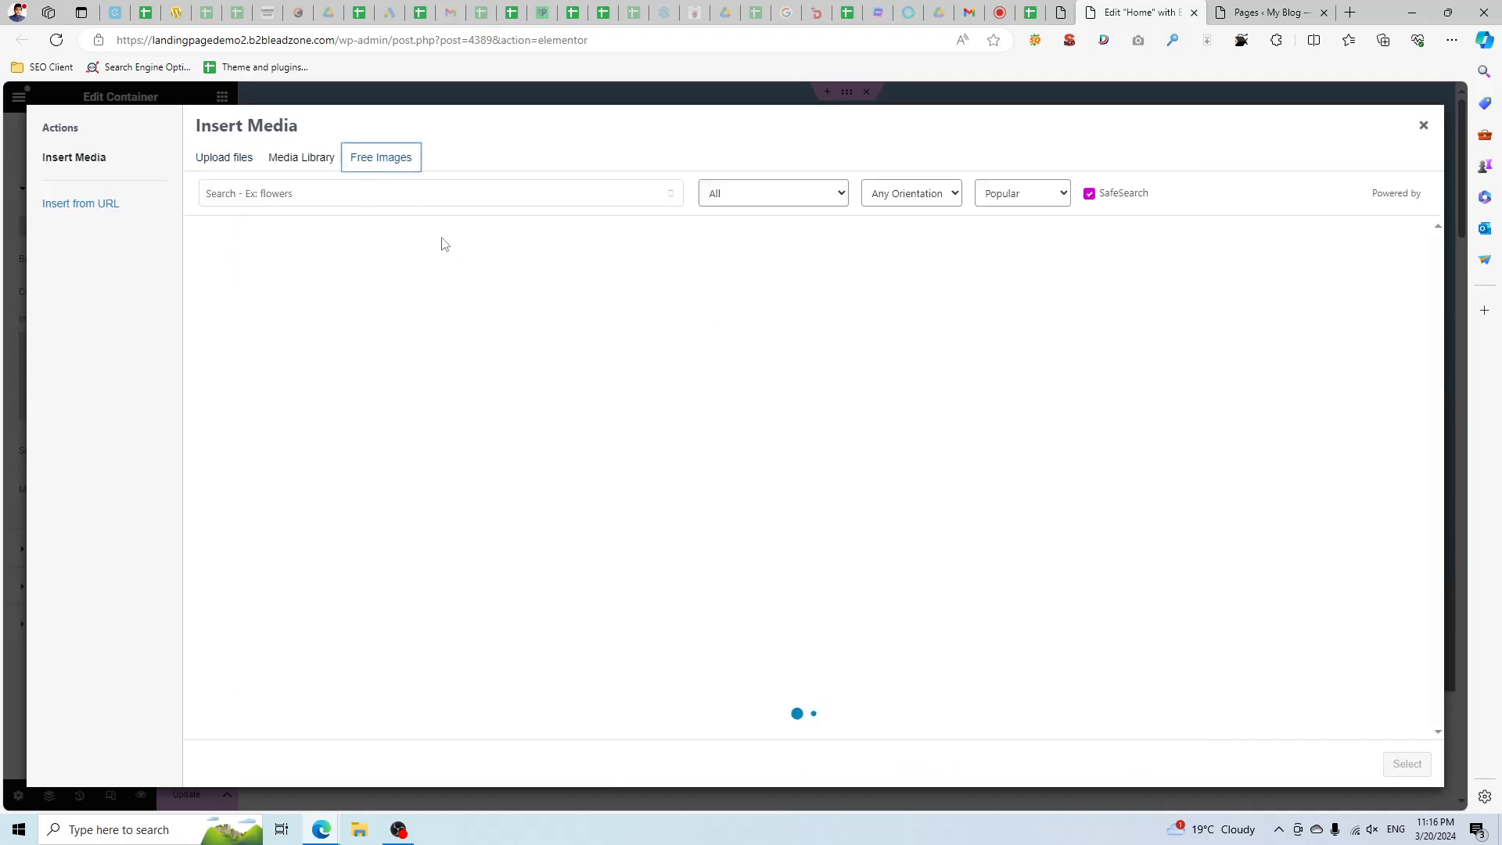
# Try searching the free images for "Computer" and clear the search term.
pyautogui.click(356, 197)
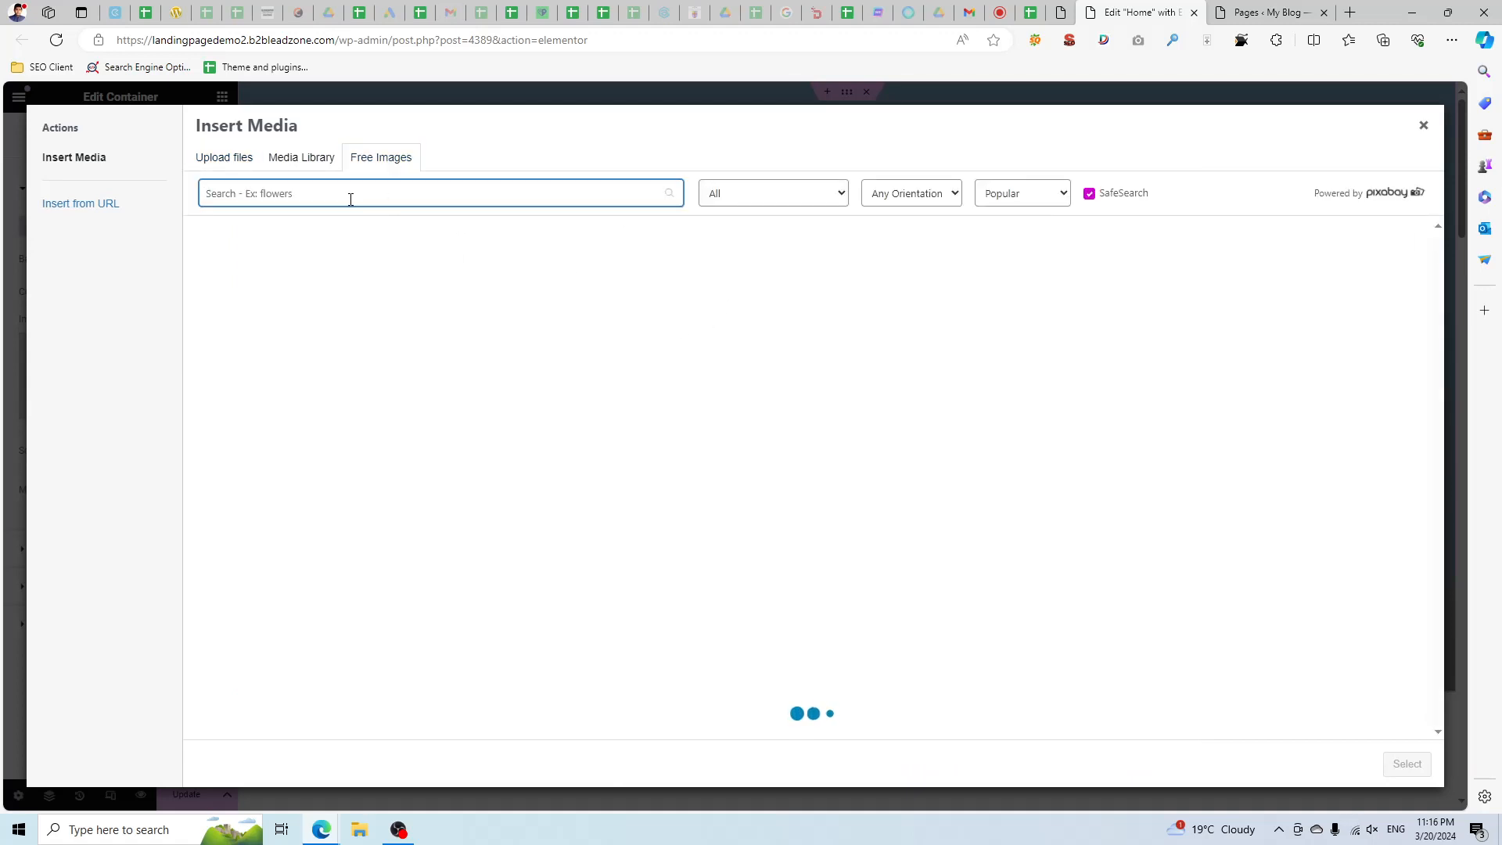
pyautogui.write('COmputer')
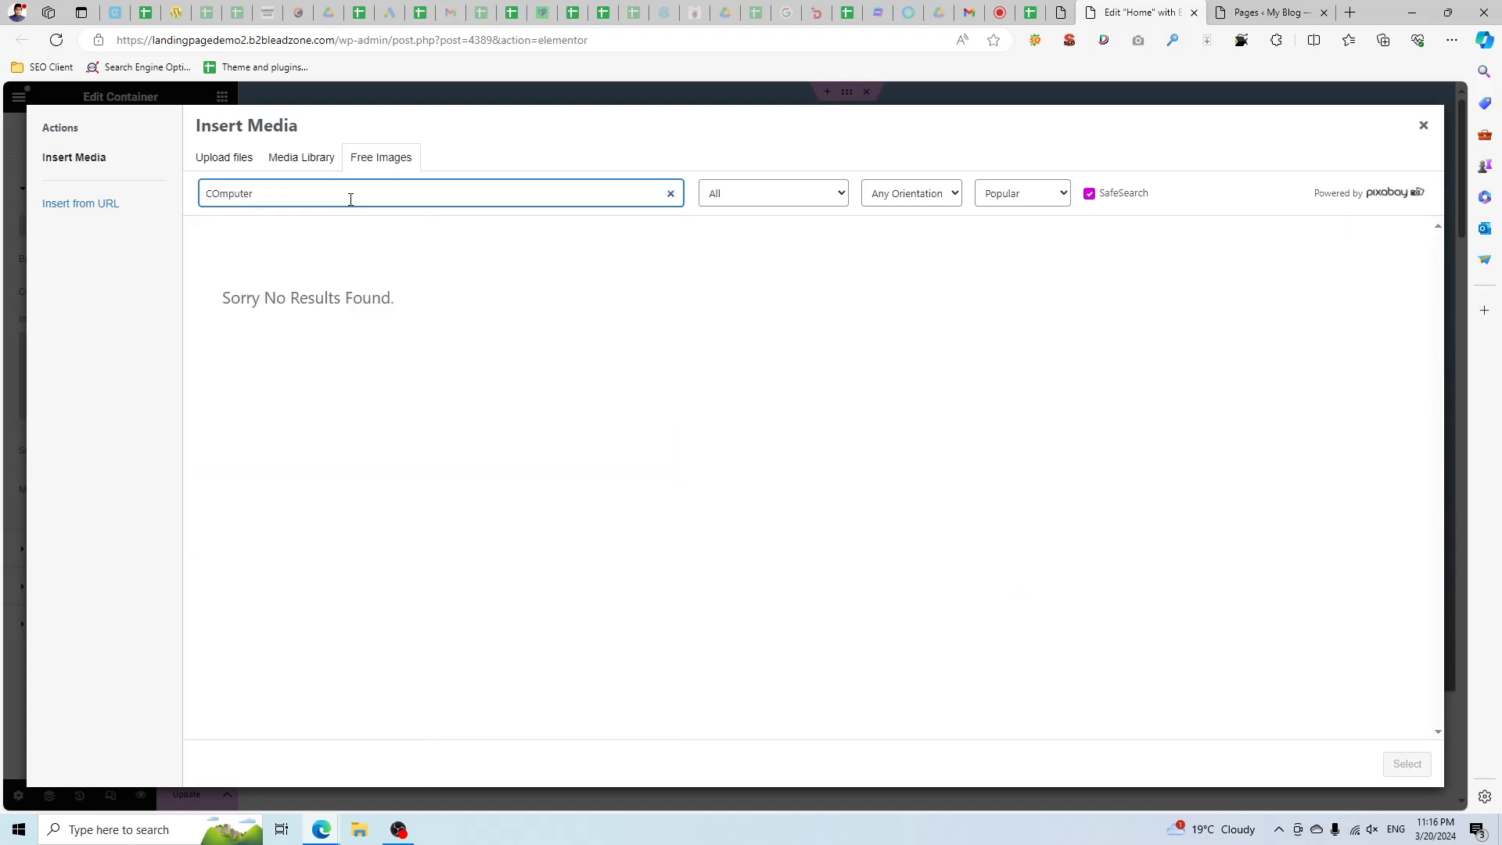
pyautogui.rightClick(225, 205)
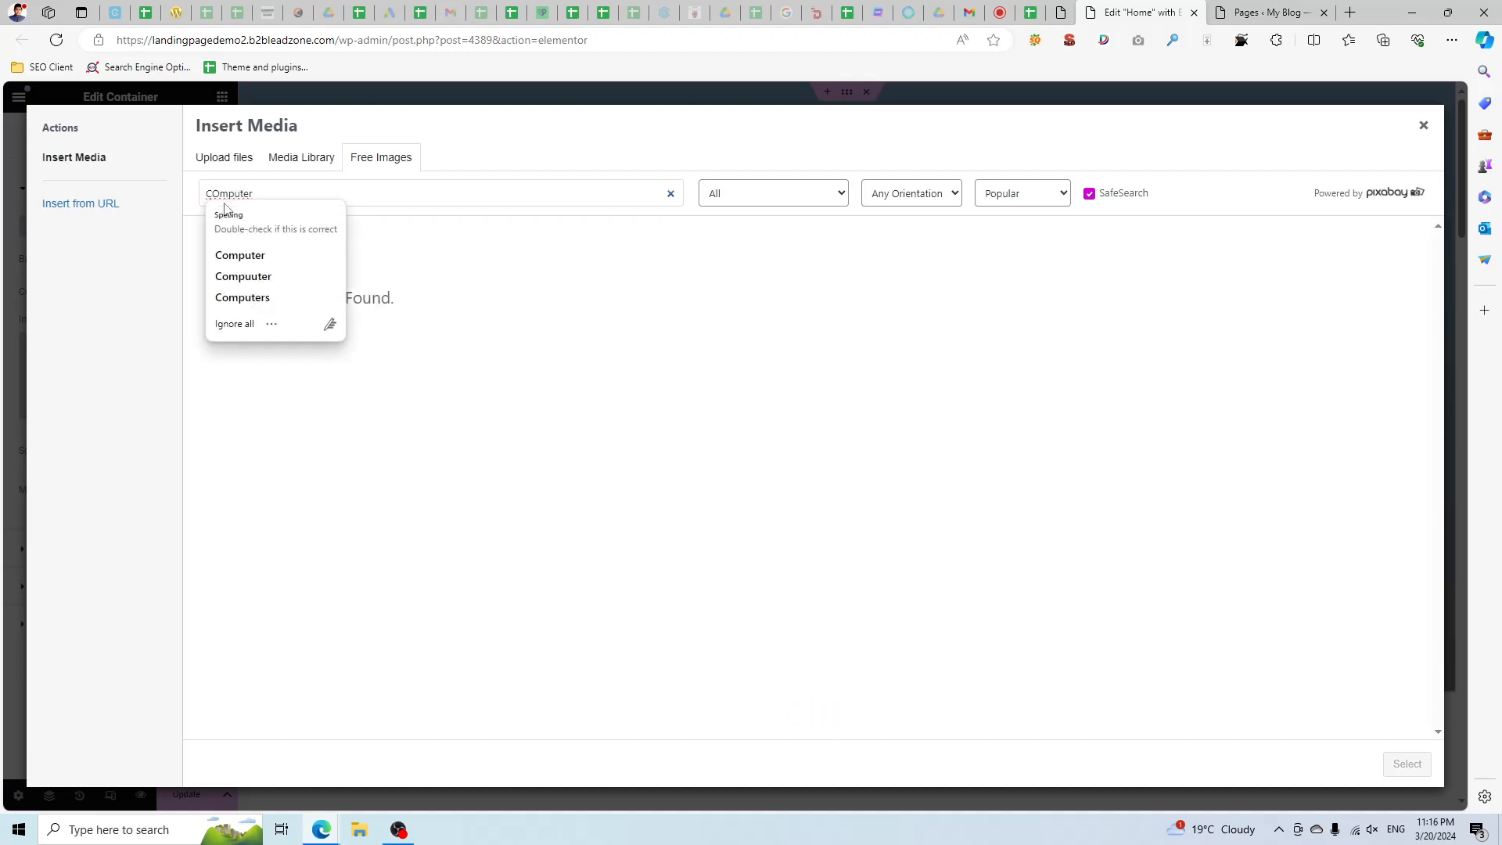
pyautogui.doubleClick(232, 196)
pyautogui.press('BackSpace')
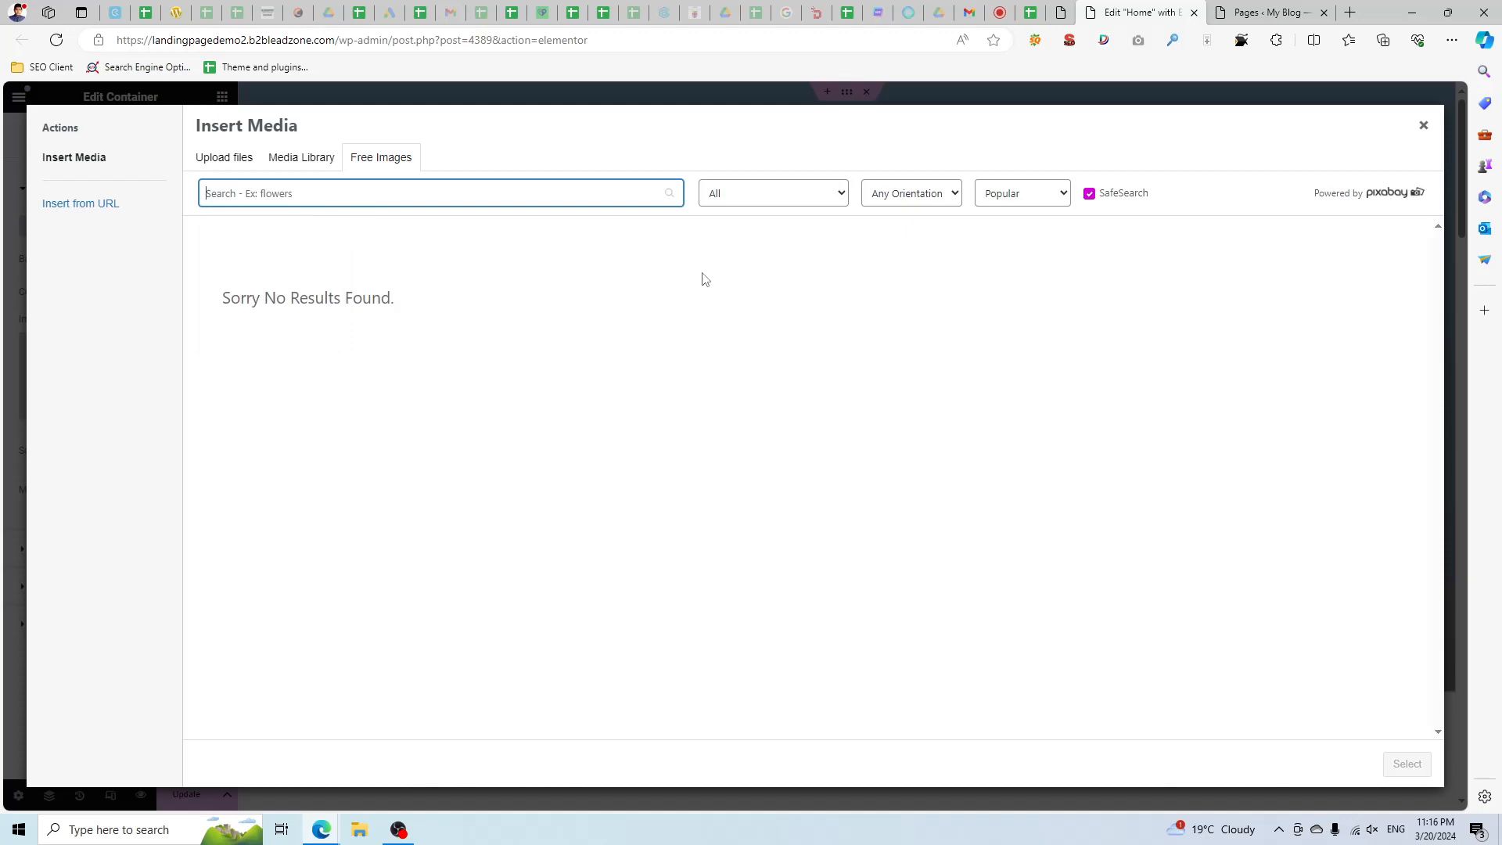
# Turn off SafeSearch and insert the free photo of the eagle on snowy ice as the hero container's background image.
pyautogui.click(1098, 201)
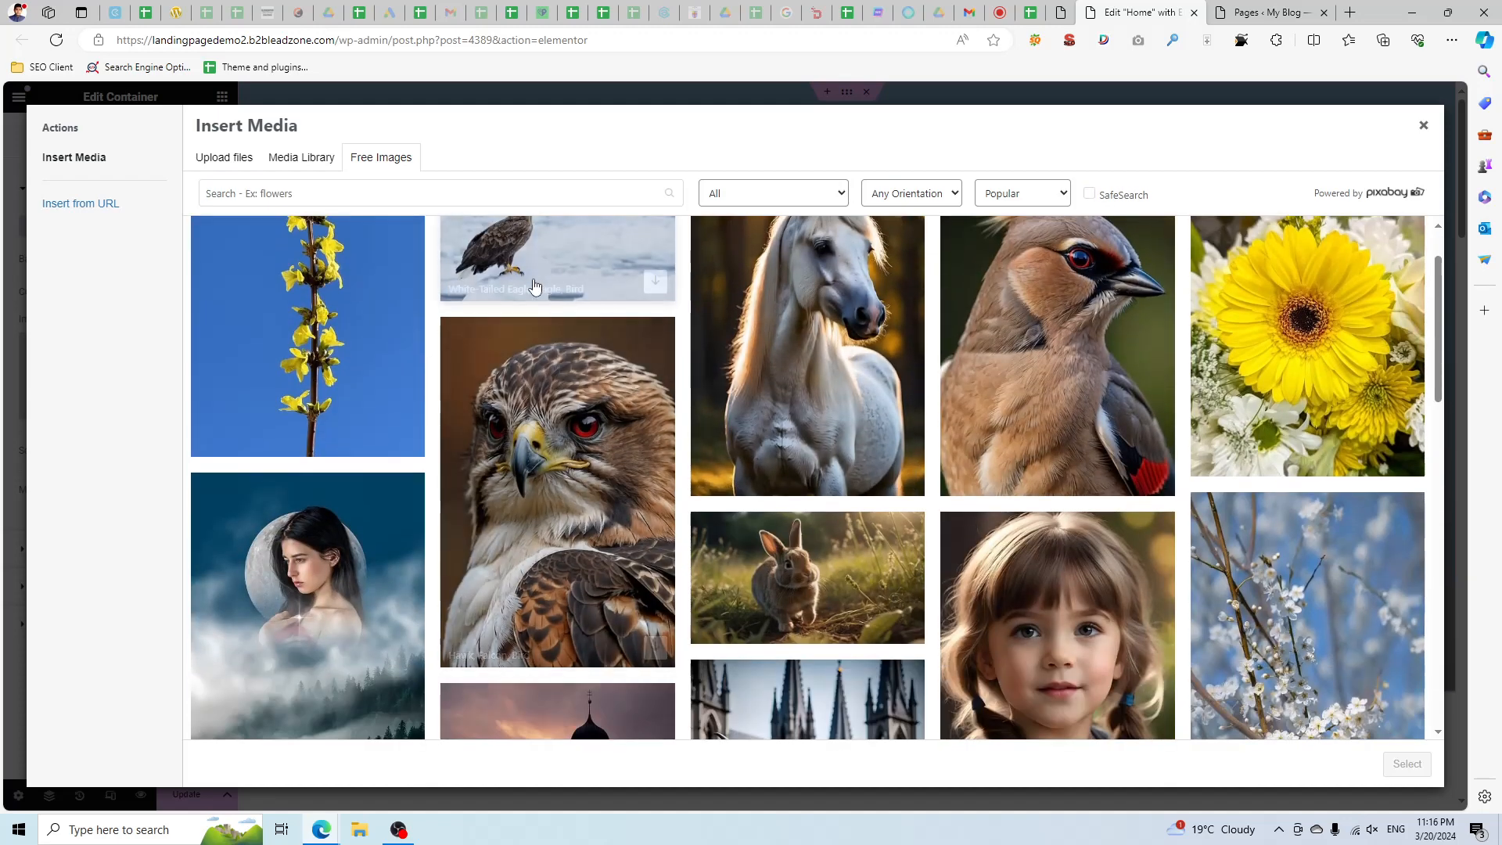
pyautogui.click(493, 281)
pyautogui.click(1371, 194)
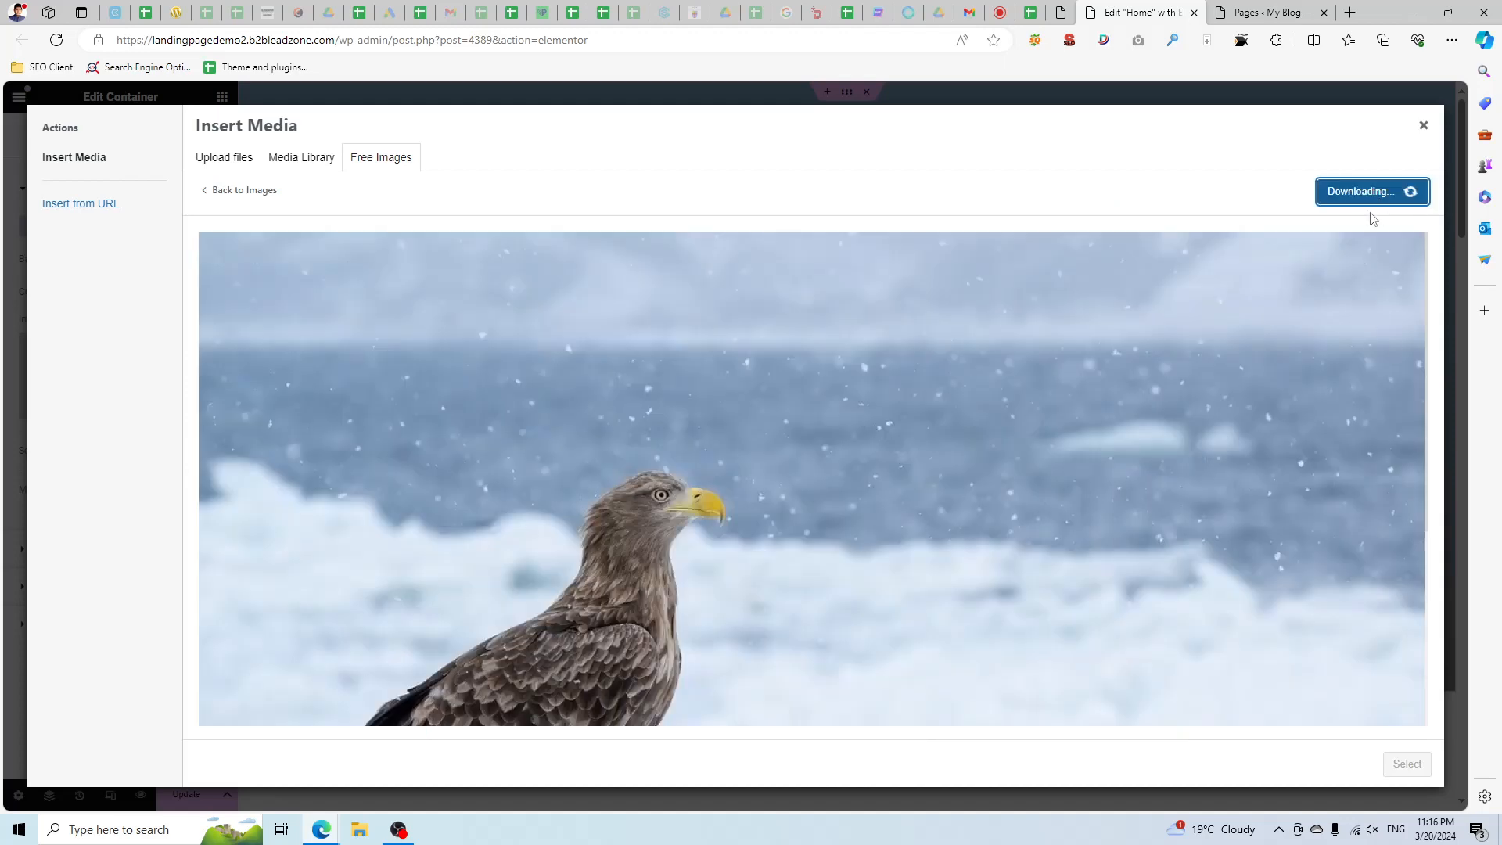
pyautogui.scroll(-4, 917, 441)
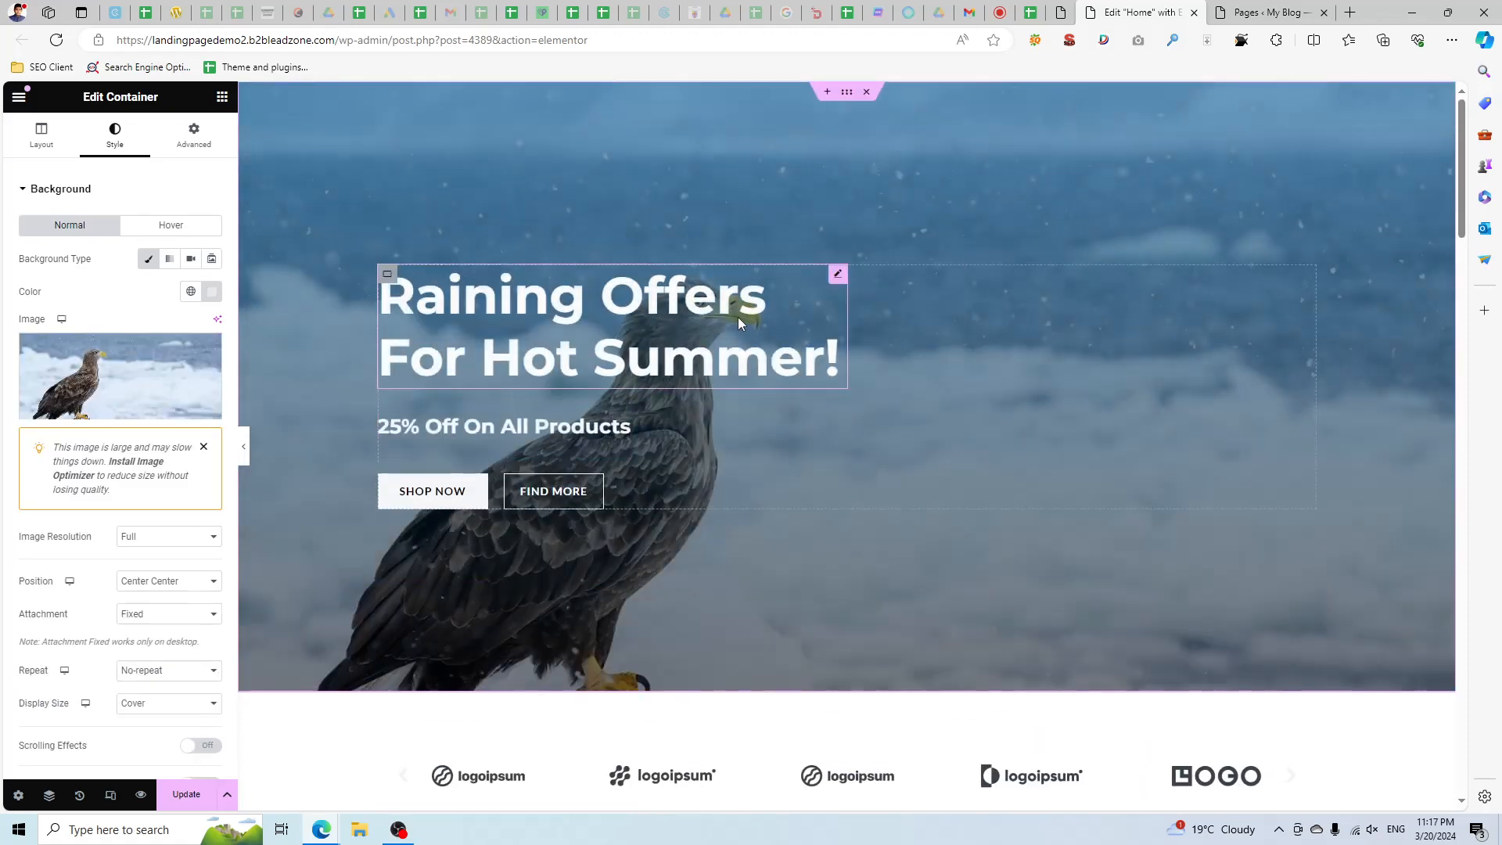
# Set the hero container's top and bottom padding to 10%.
pyautogui.click(848, 93)
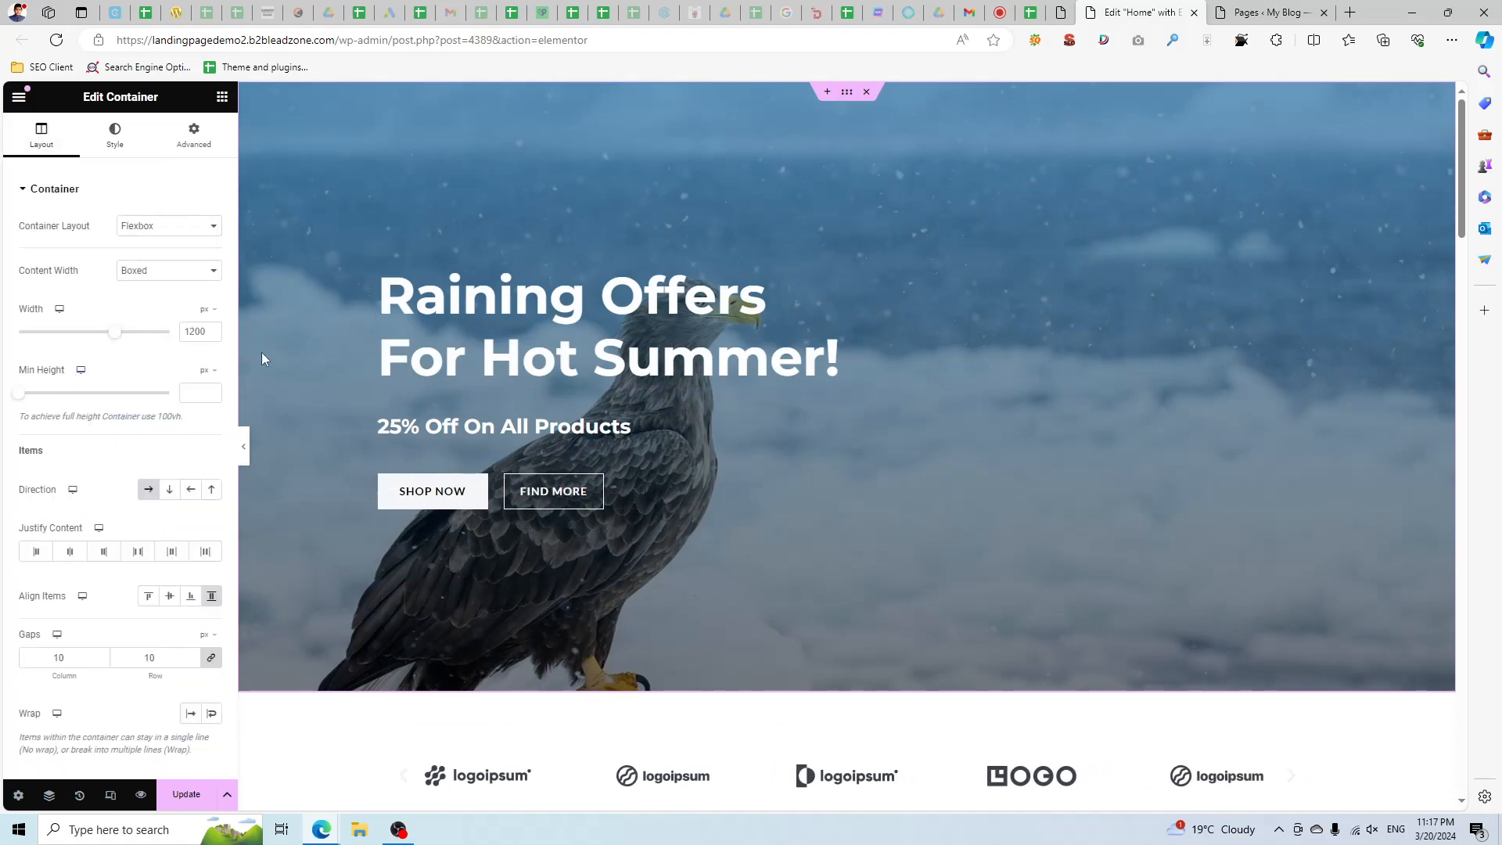
pyautogui.click(194, 137)
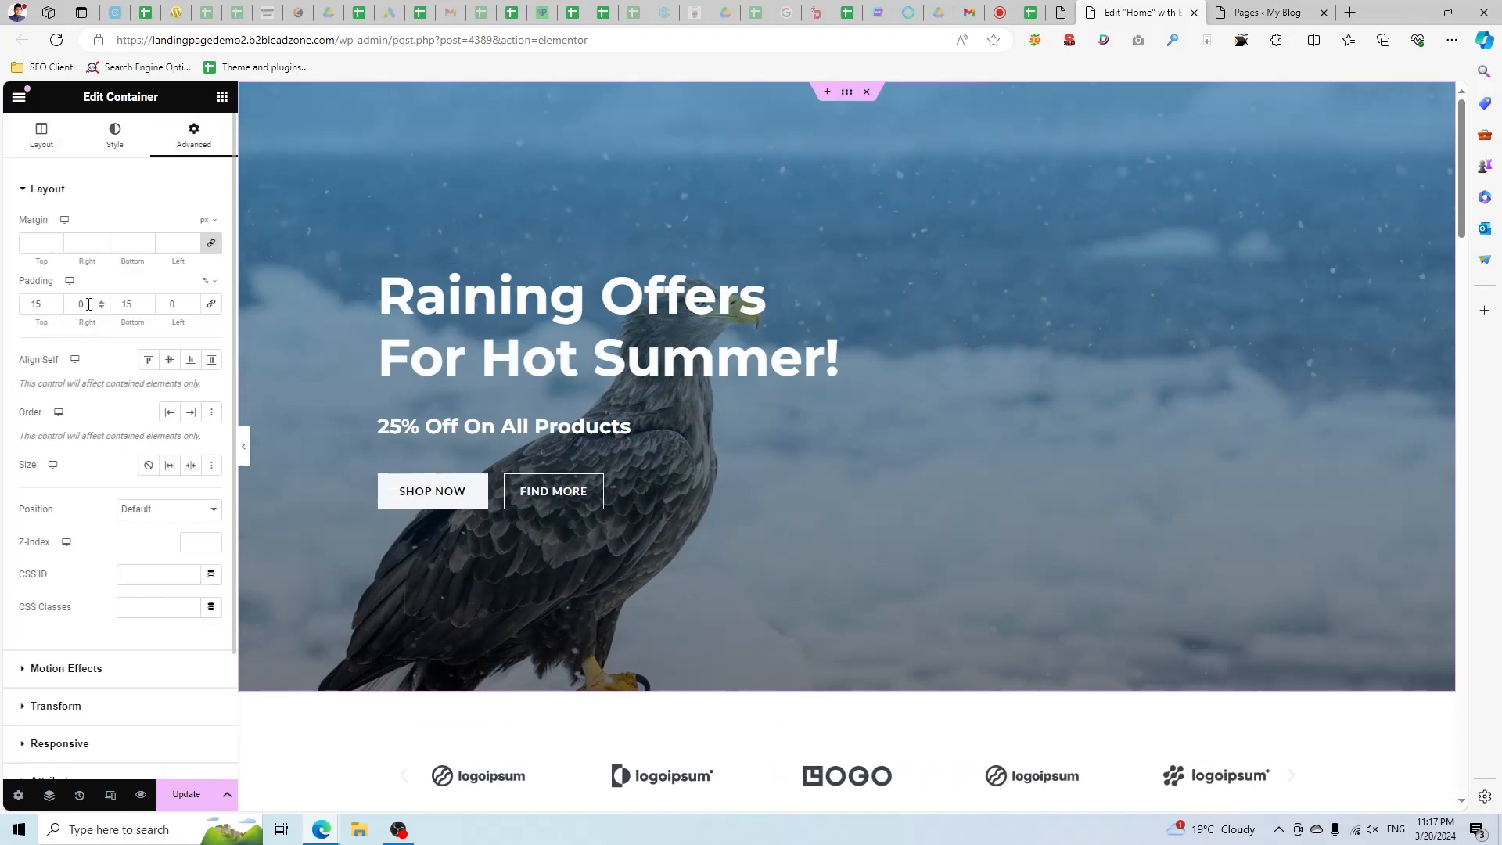
pyautogui.click(119, 302)
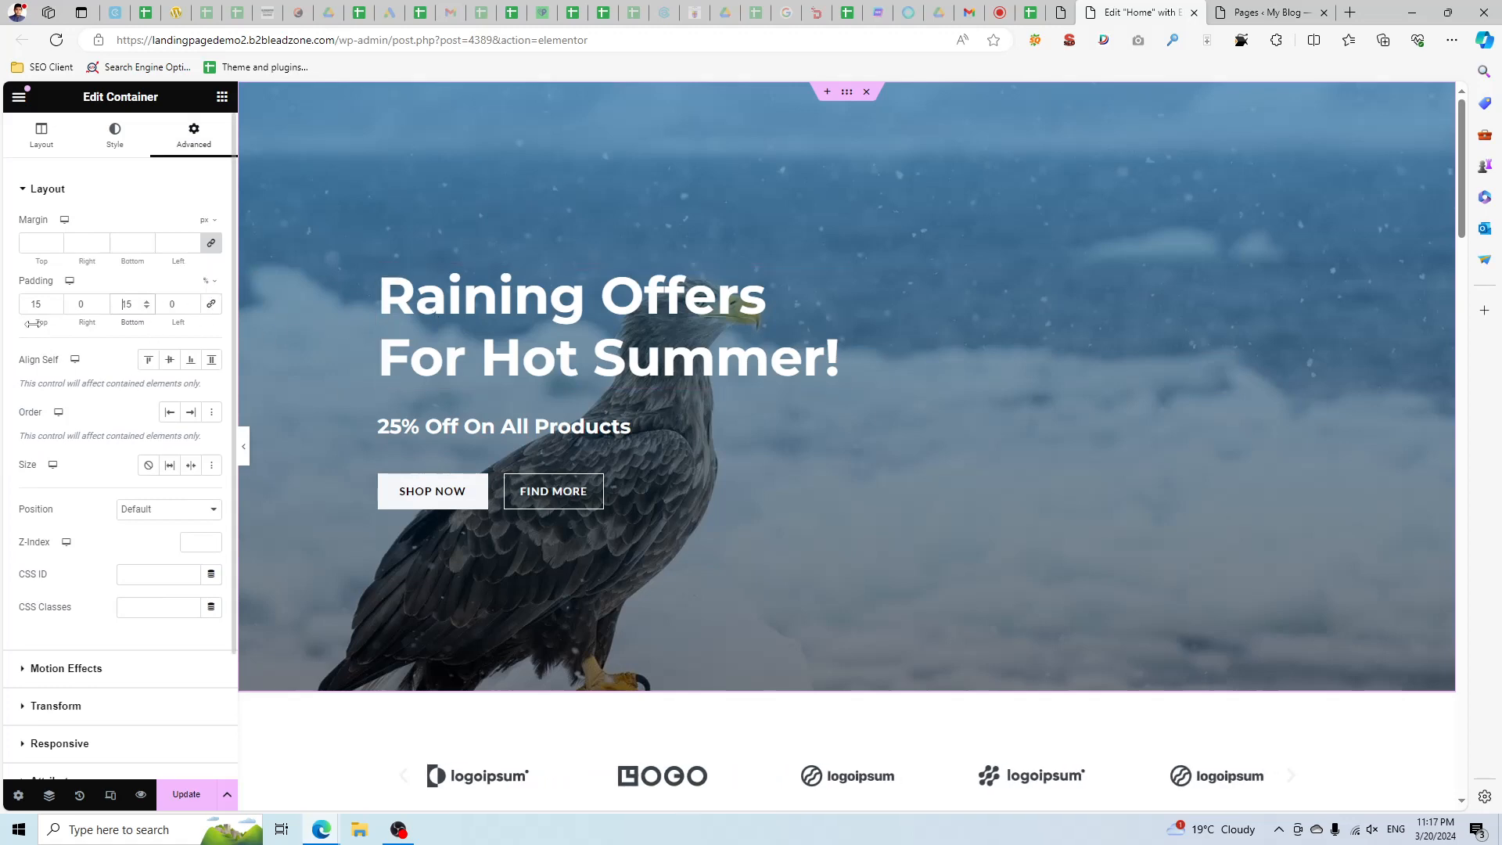
pyautogui.write('0')
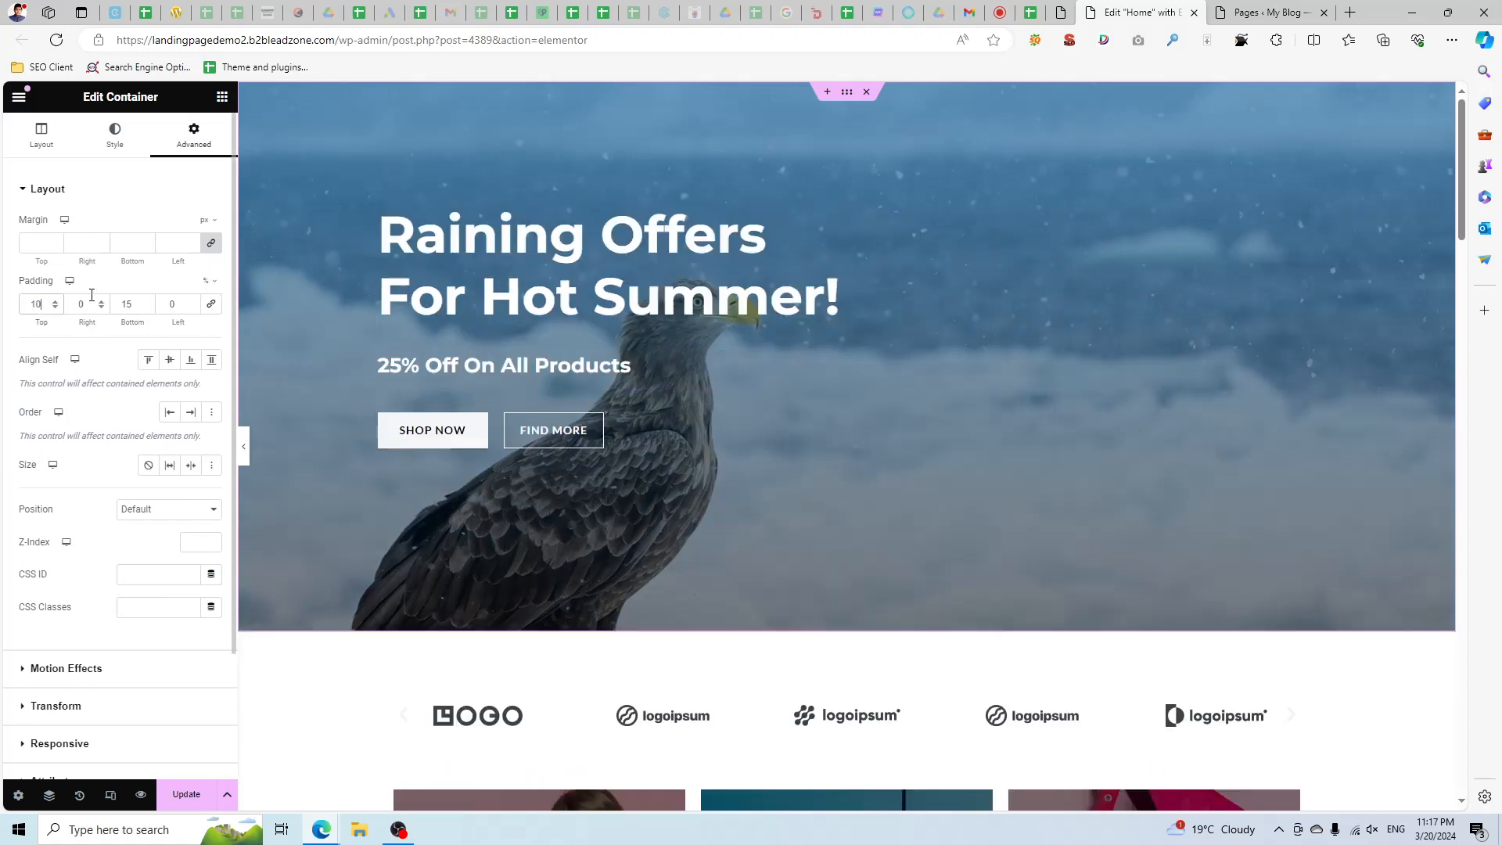
pyautogui.moveTo(128, 302); pyautogui.dragTo(142, 302)
pyautogui.write('0')
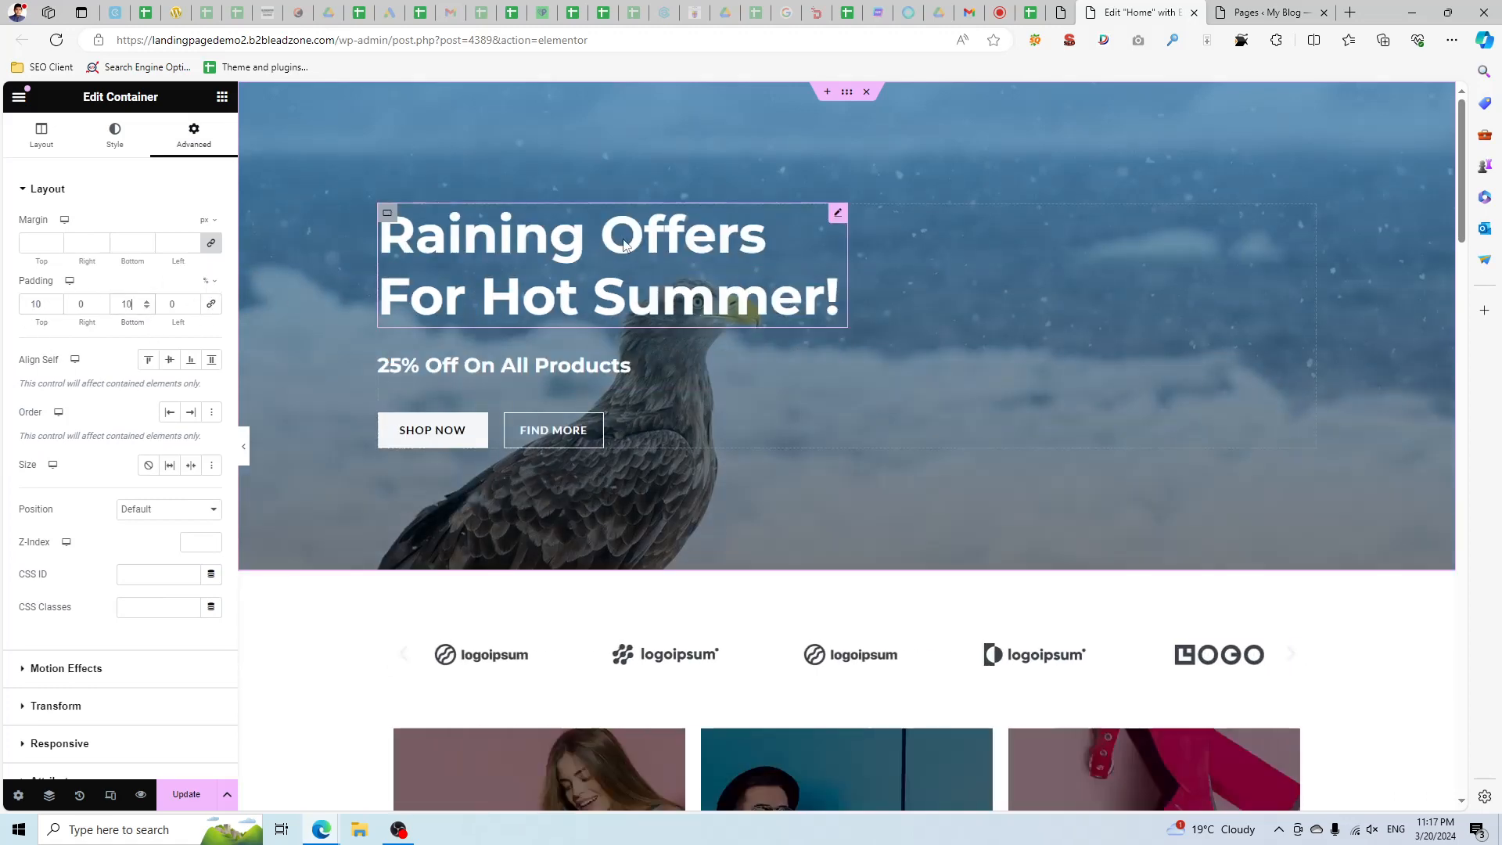
# Replace the hero's main heading text with "This is New Text!".
pyautogui.click(438, 274)
pyautogui.tripleClick(146, 242)
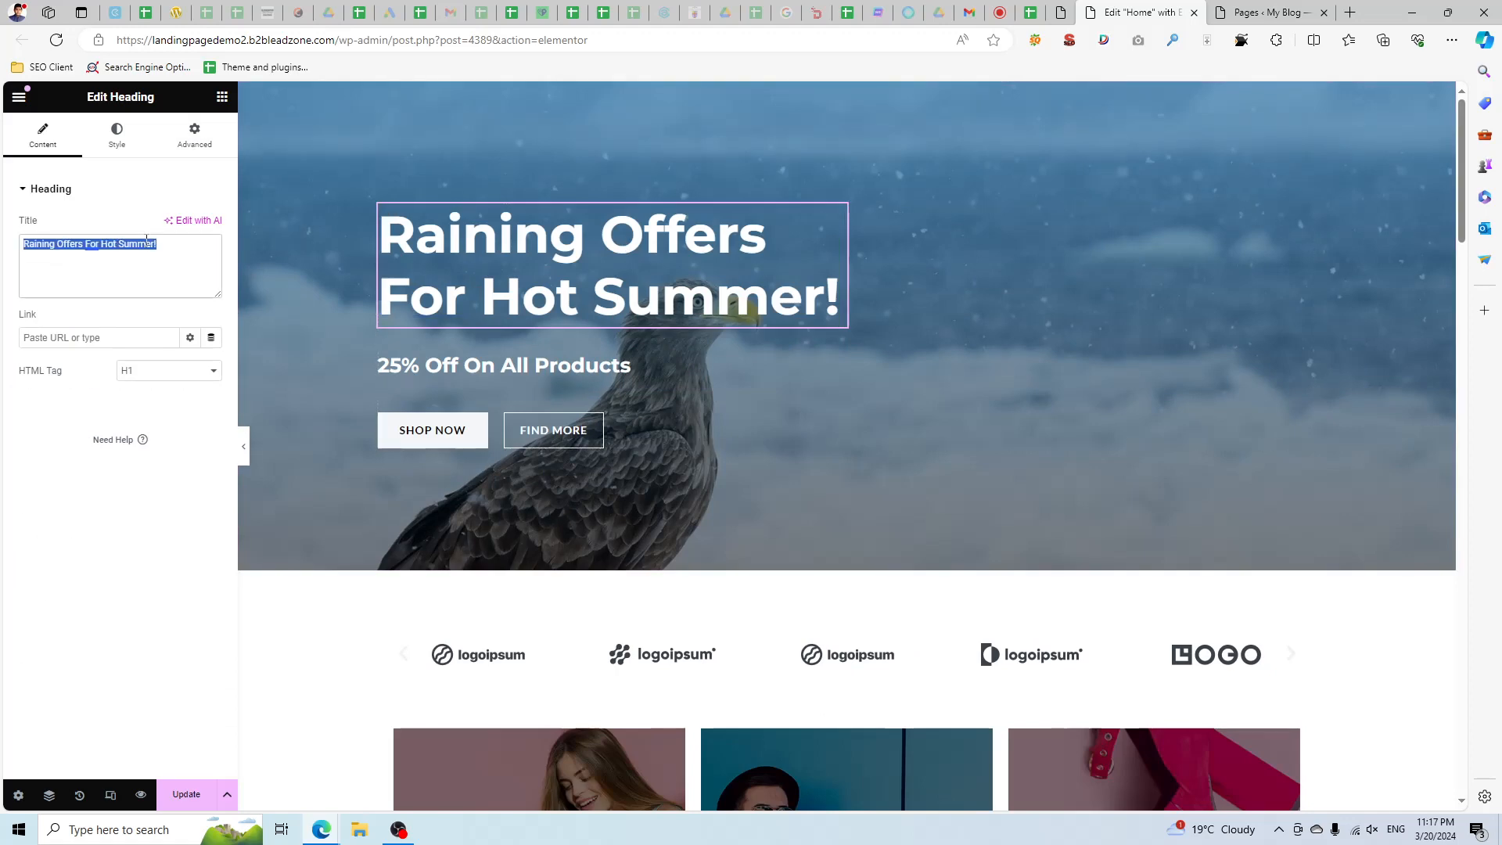
pyautogui.press('BackSpace')
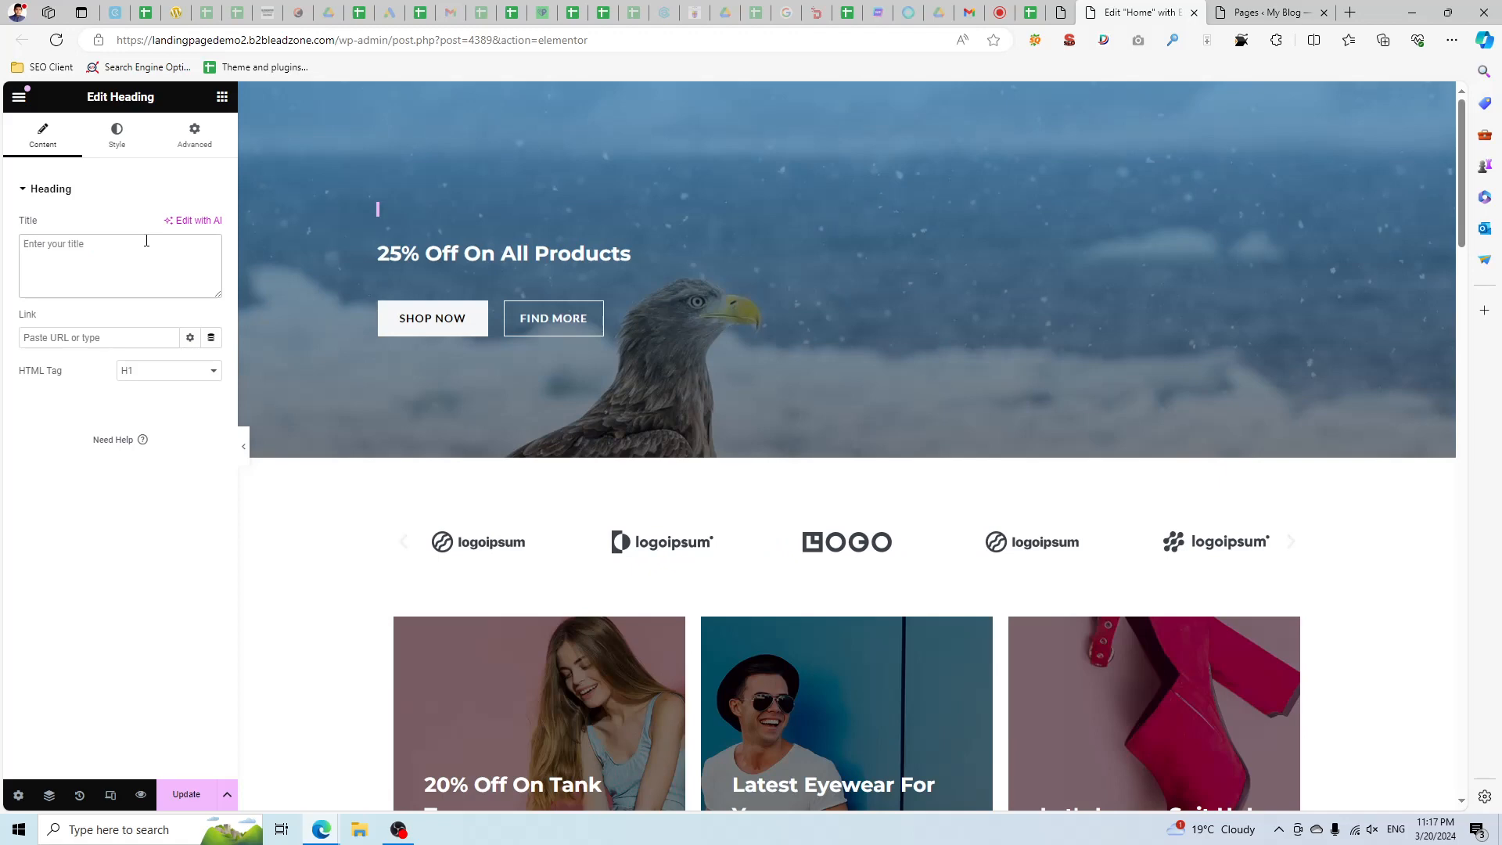
pyautogui.write('Th')
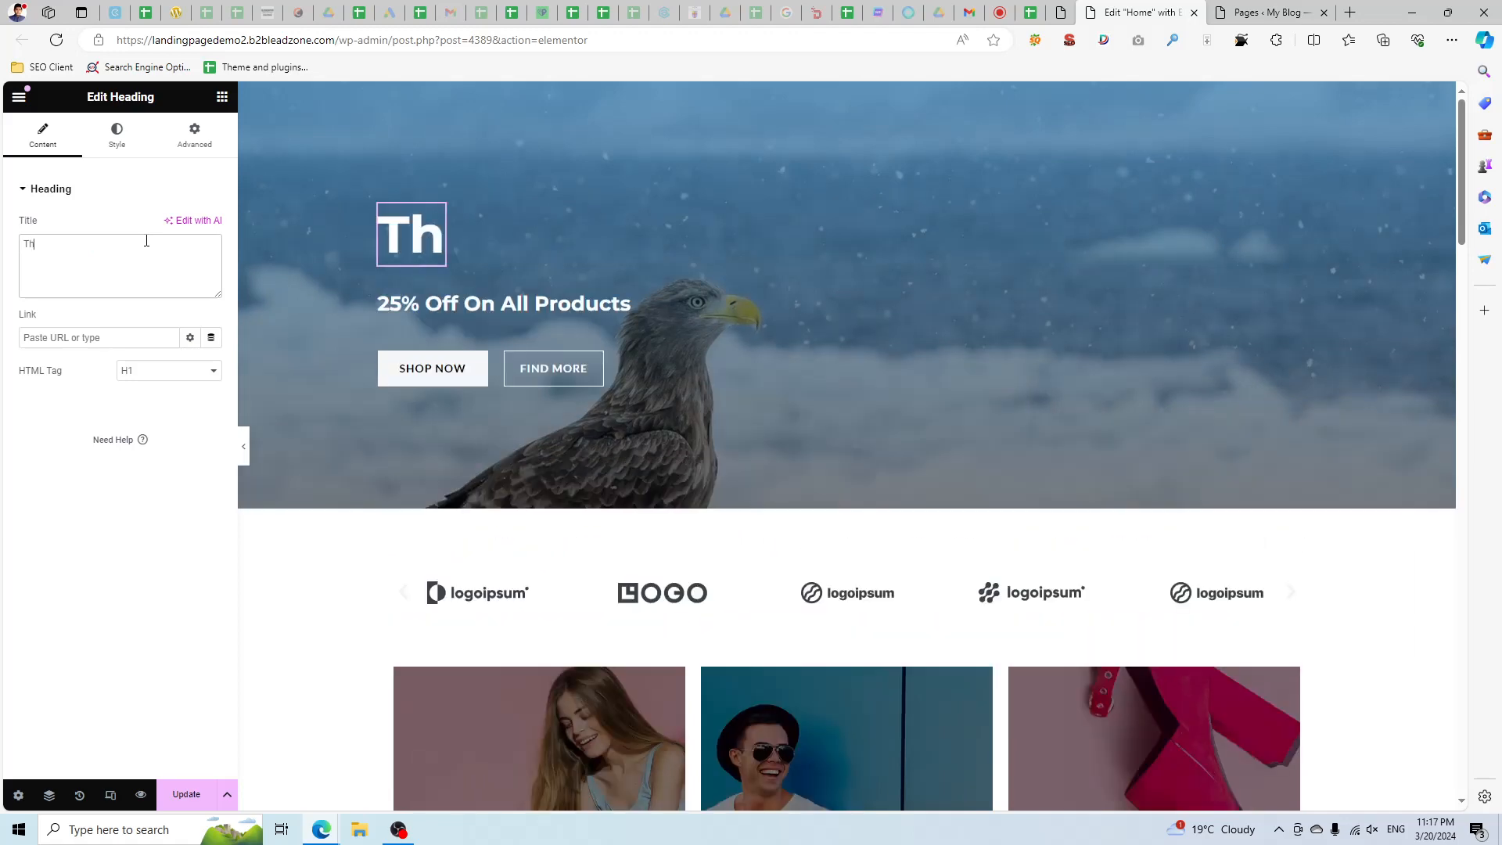
pyautogui.write('is is Ne')
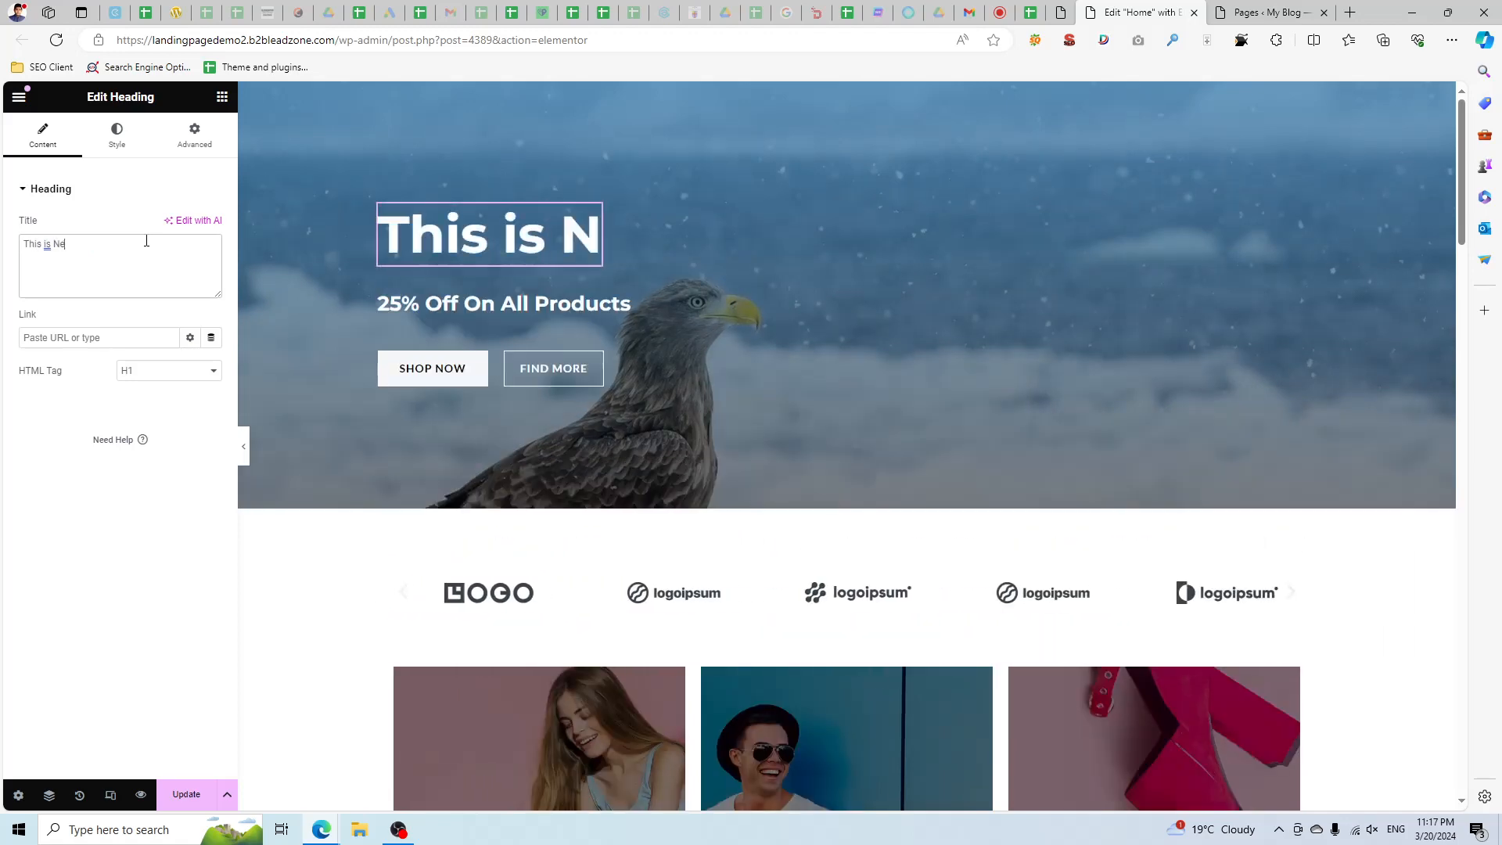
pyautogui.write('w Text')
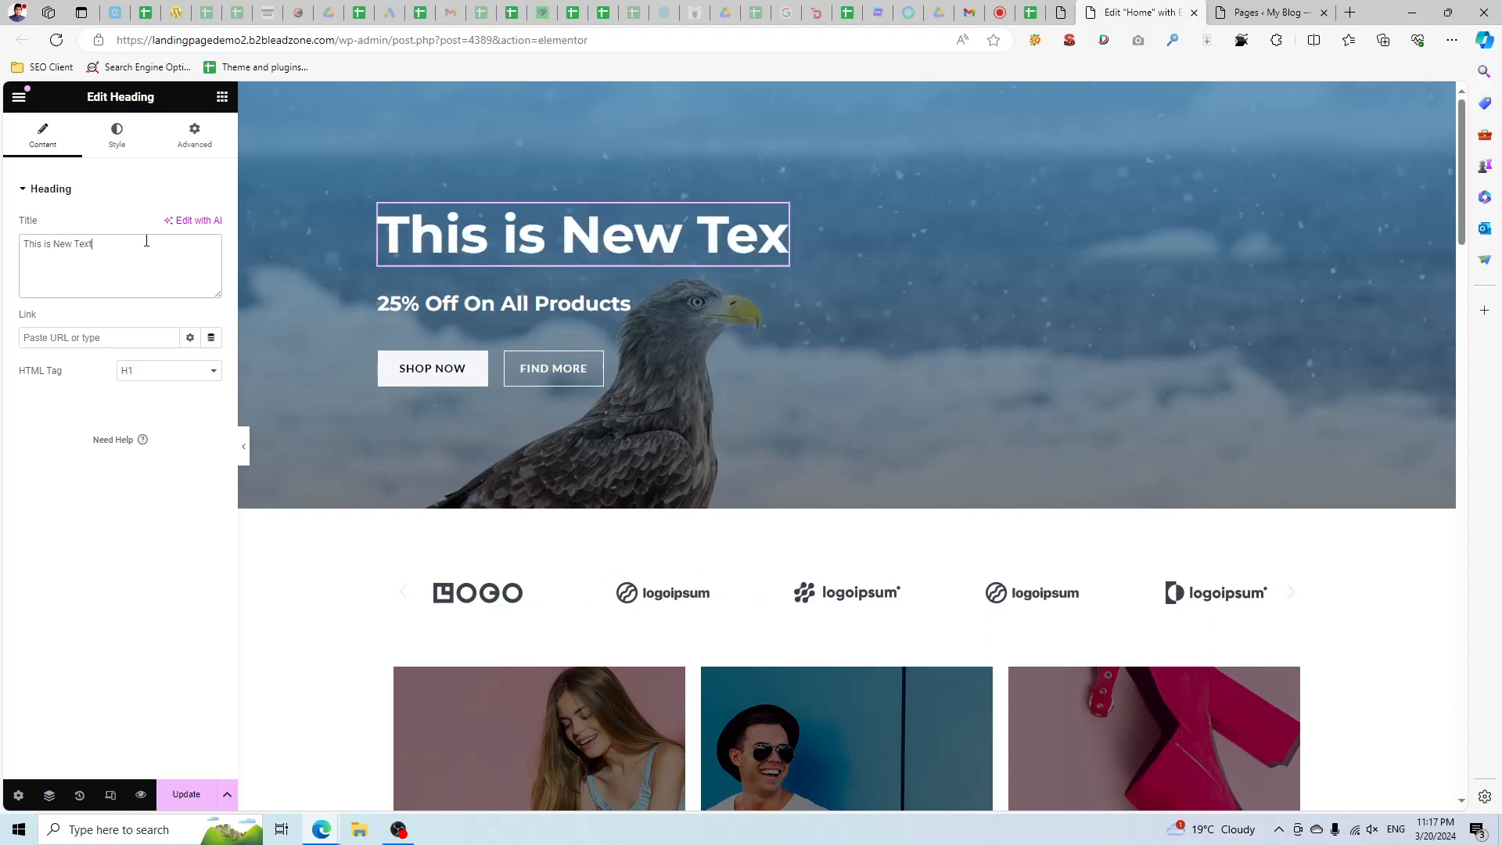
pyautogui.write('!')
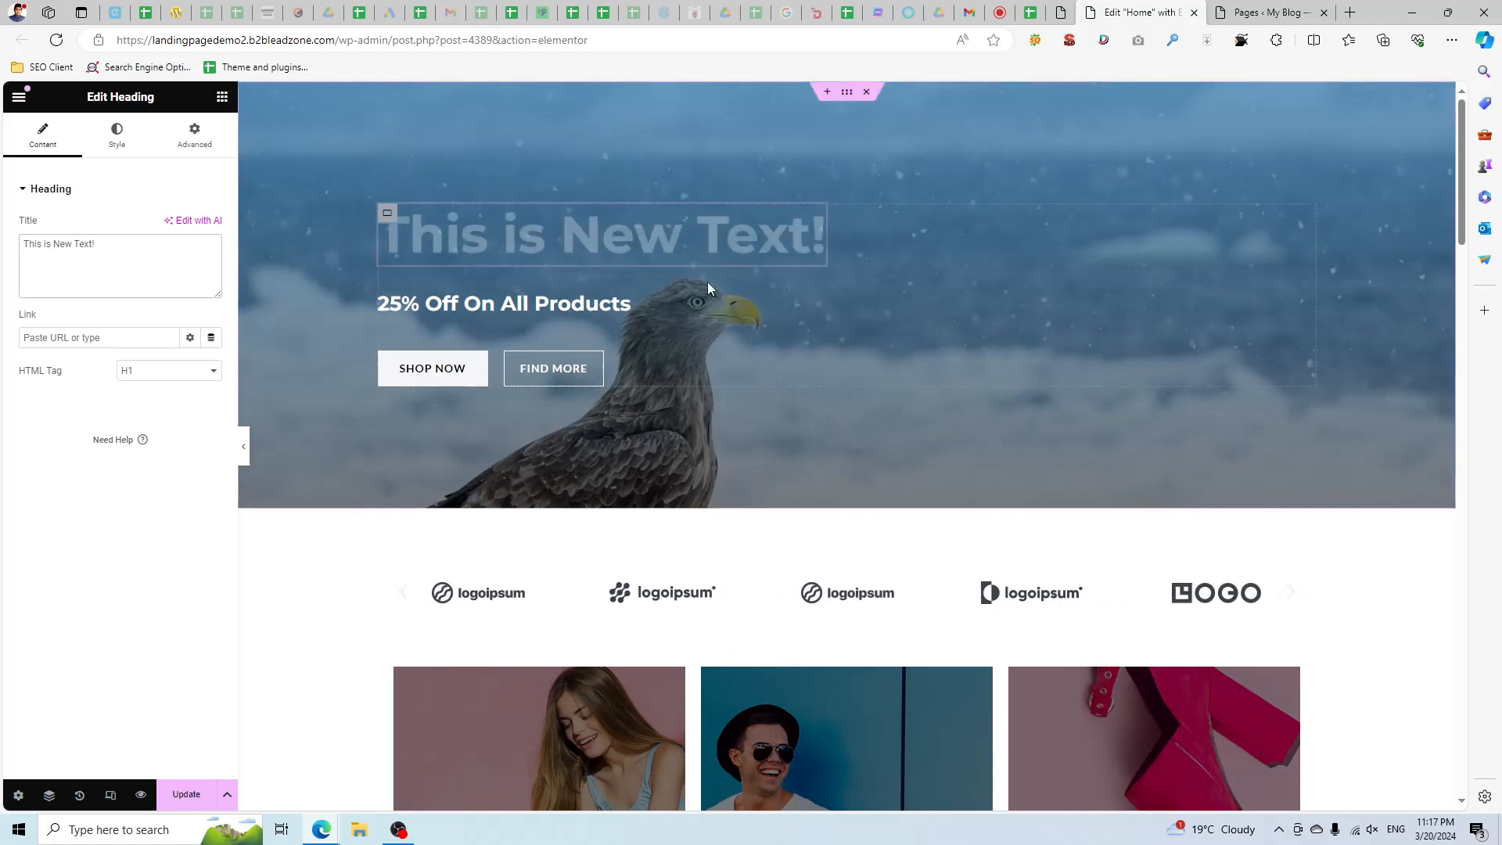
# Inspect the content settings of the hero's "25% Off On All Products" subheading and the Shop Now button's link.
pyautogui.click(611, 303)
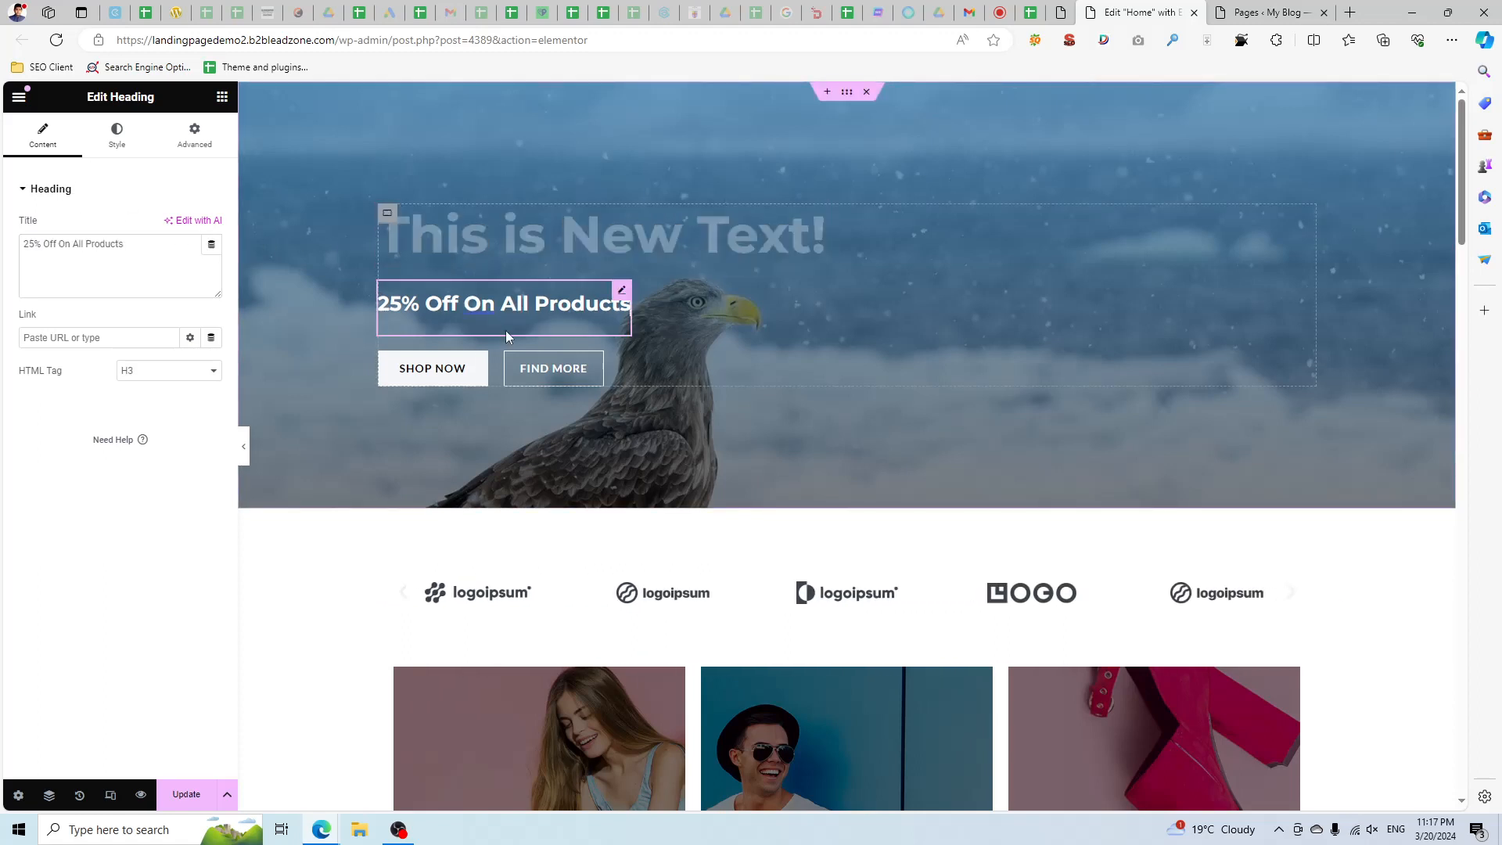
pyautogui.click(478, 374)
pyautogui.click(78, 316)
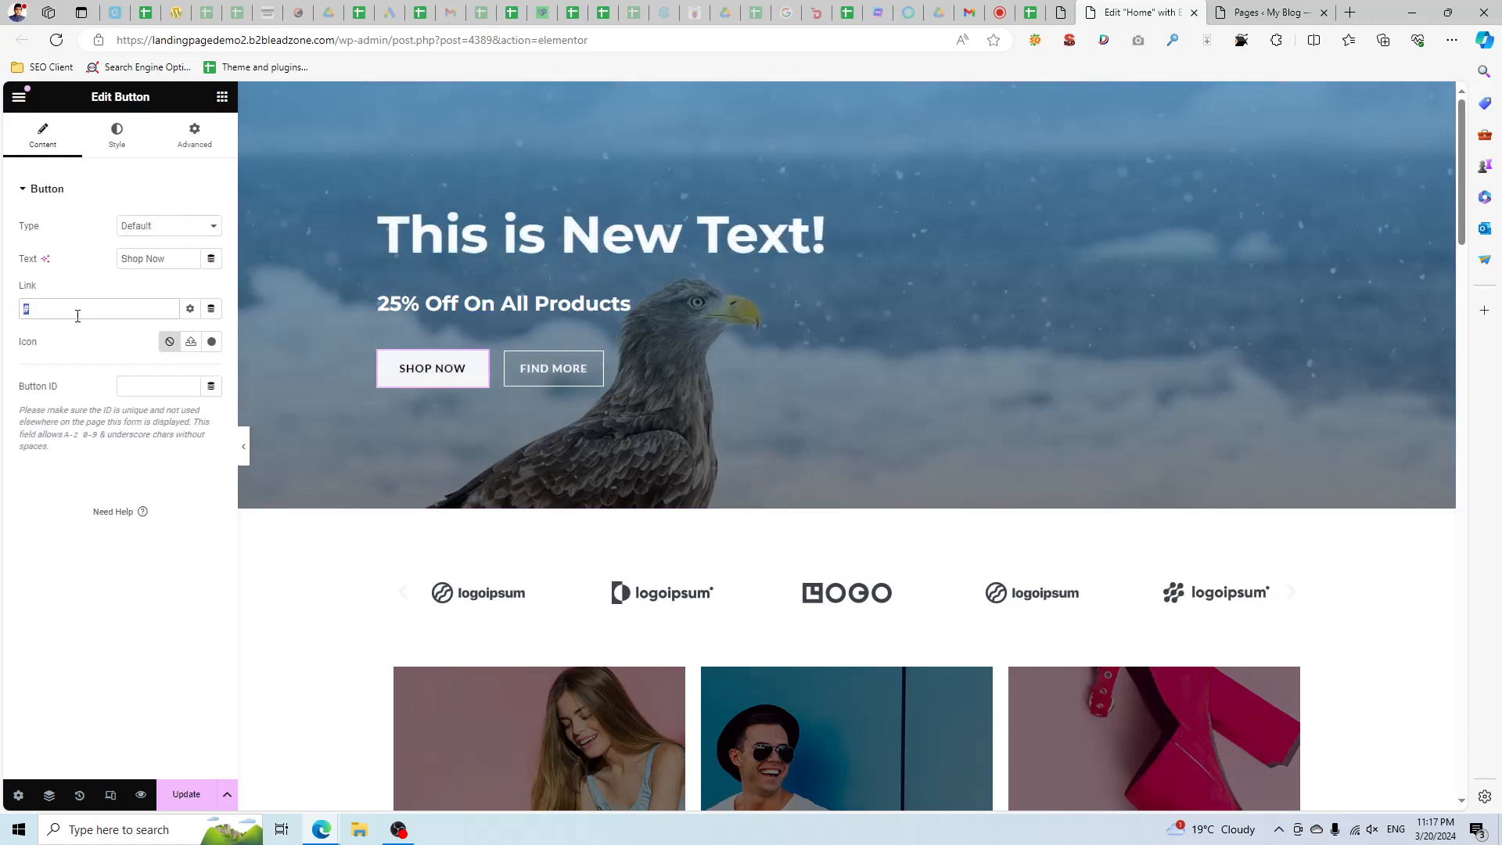
# Set the product limit in the Featured Products section's shortcode to 20.
pyautogui.scroll(-14, 935, 463)
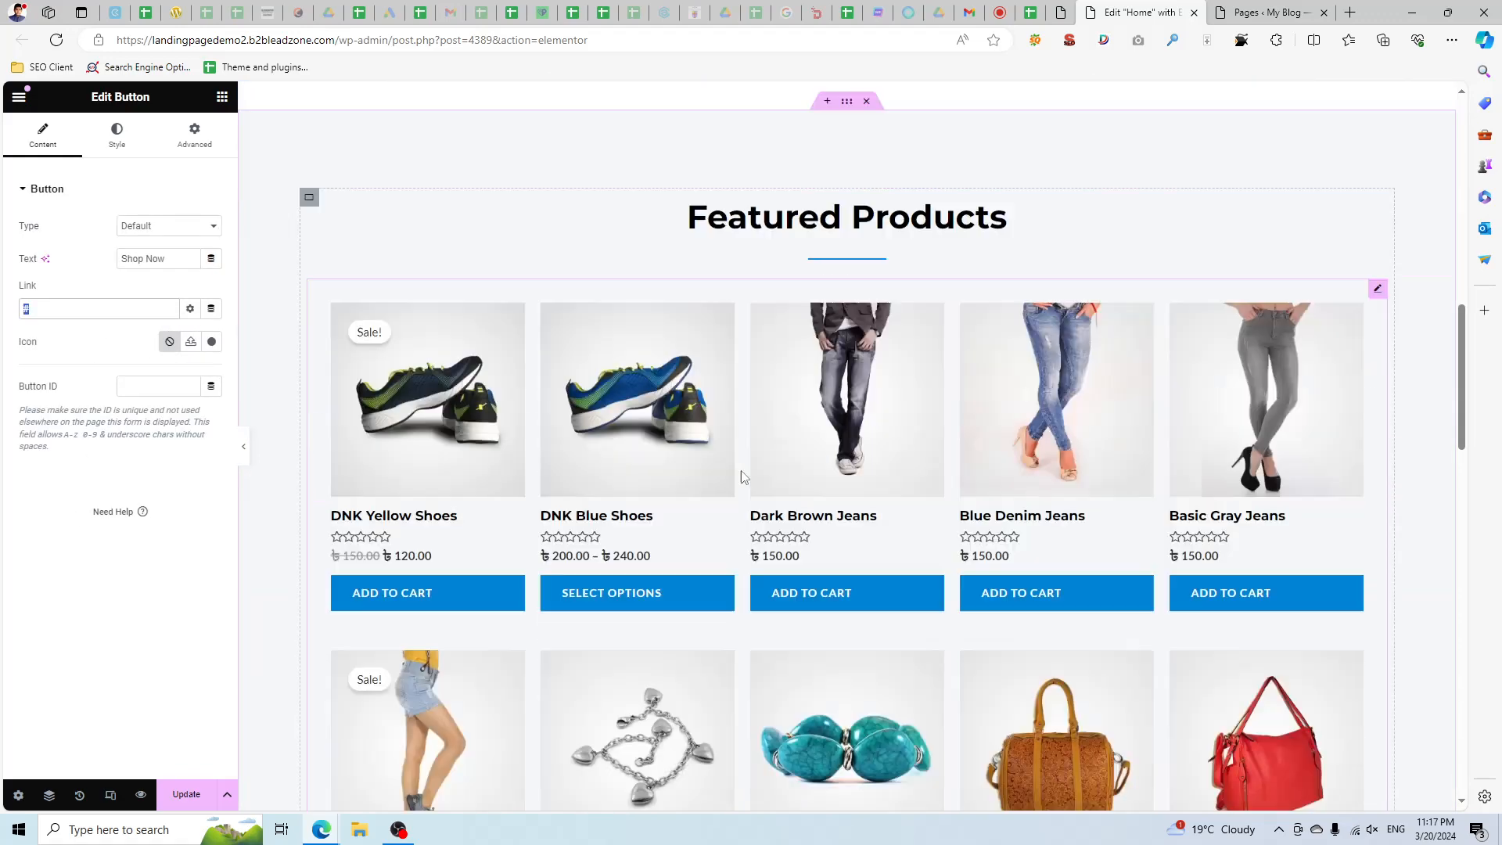
pyautogui.click(1376, 225)
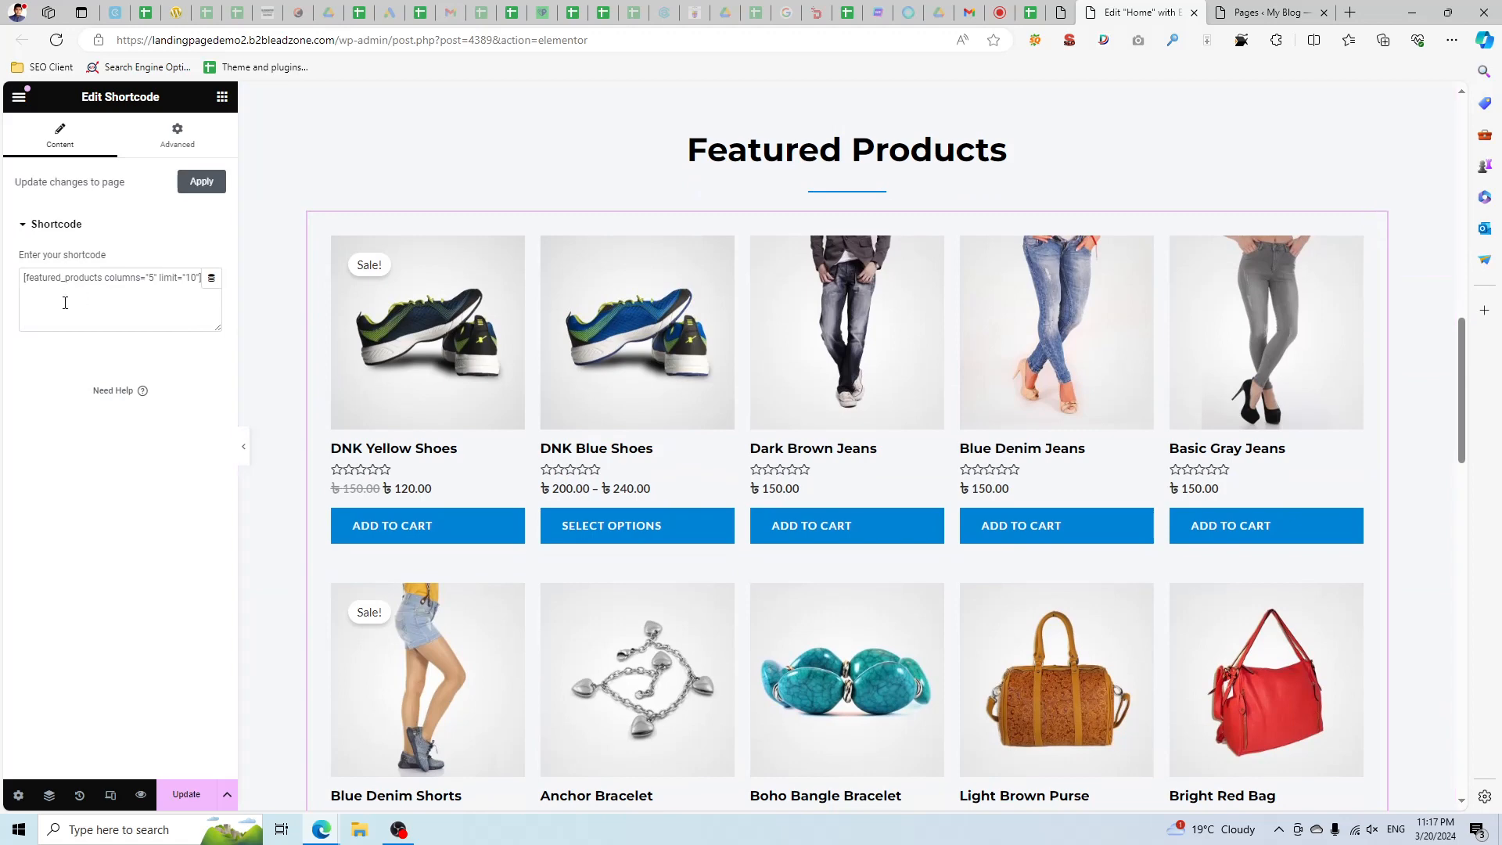
pyautogui.doubleClick(85, 285)
pyautogui.click(153, 276)
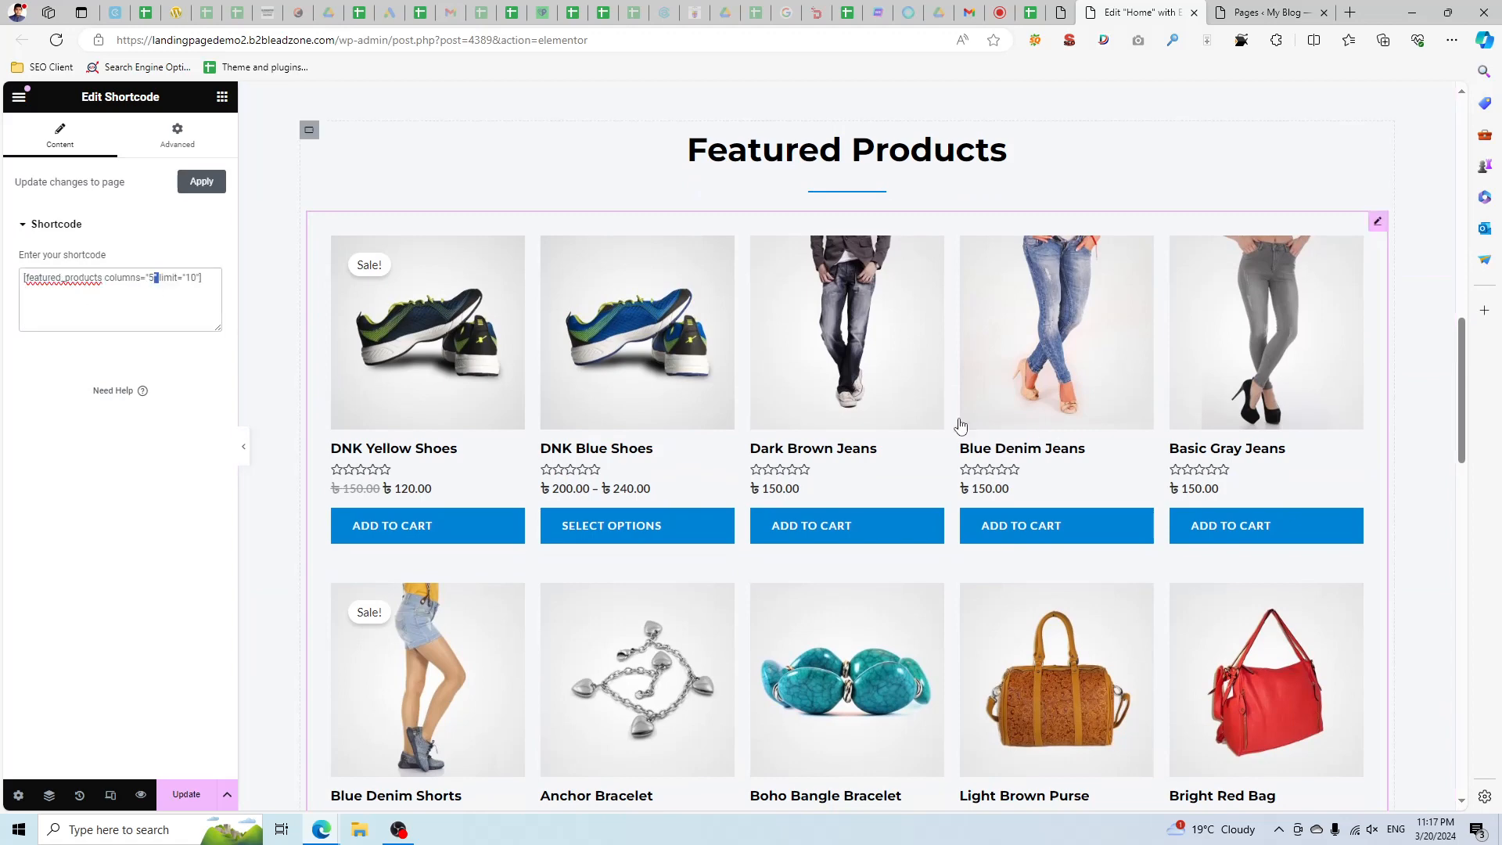
pyautogui.scroll(-4, 680, 402)
pyautogui.scroll(3, 673, 397)
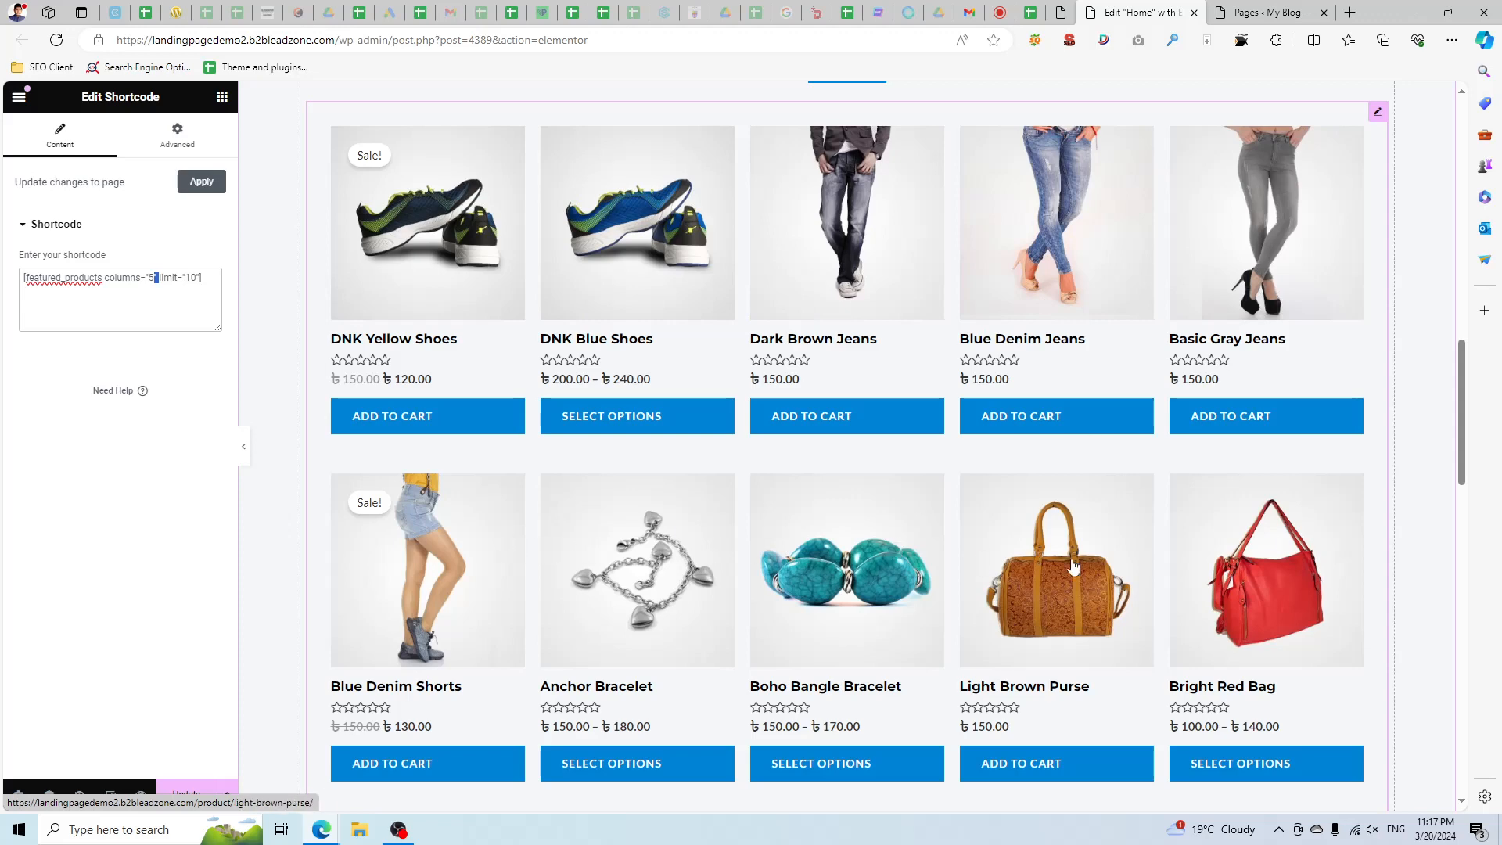
pyautogui.scroll(-3, 716, 551)
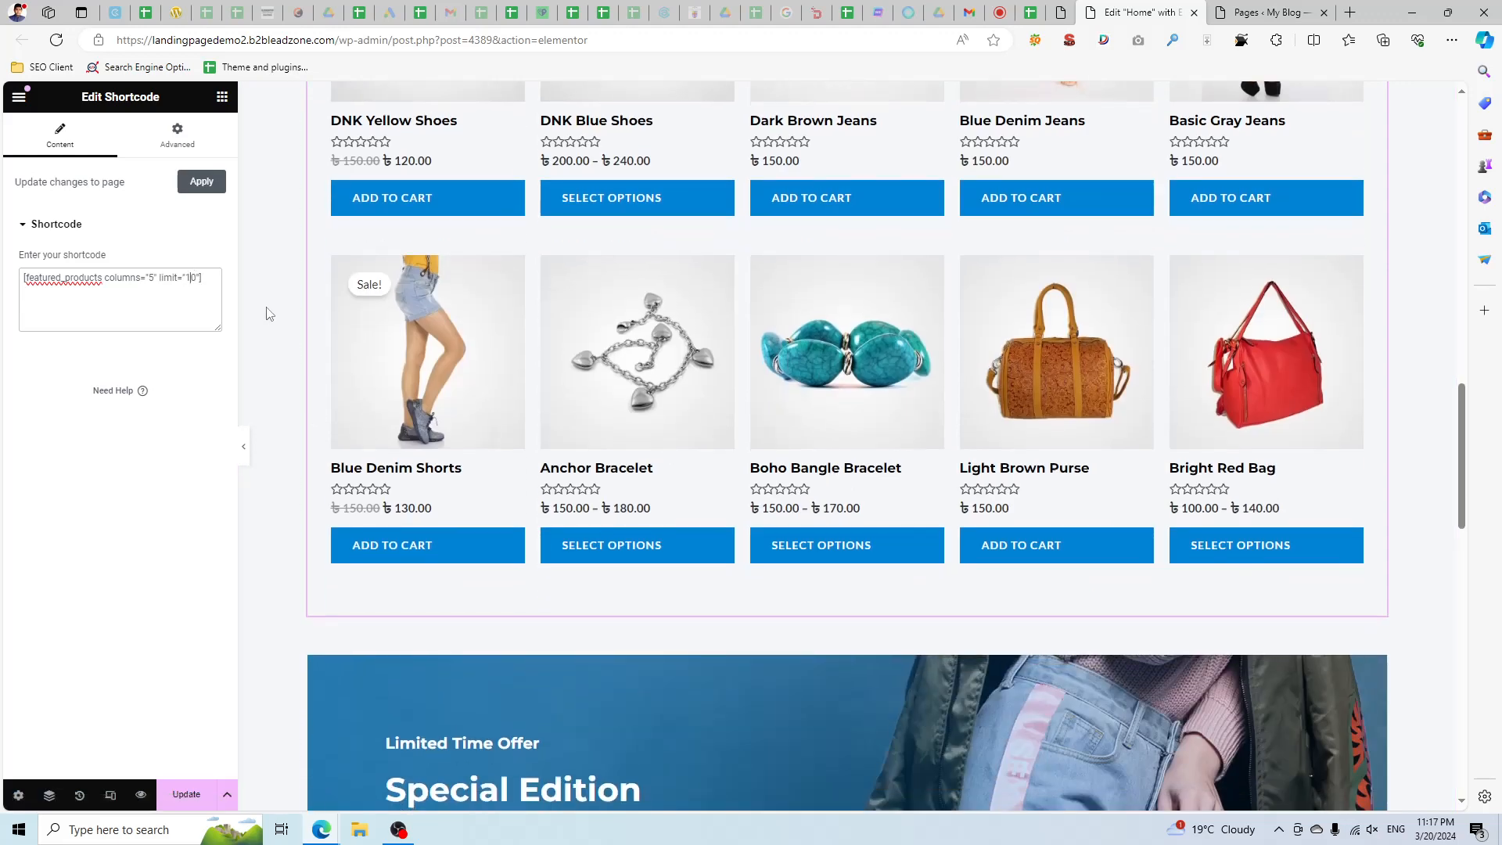
pyautogui.press('BackSpace')
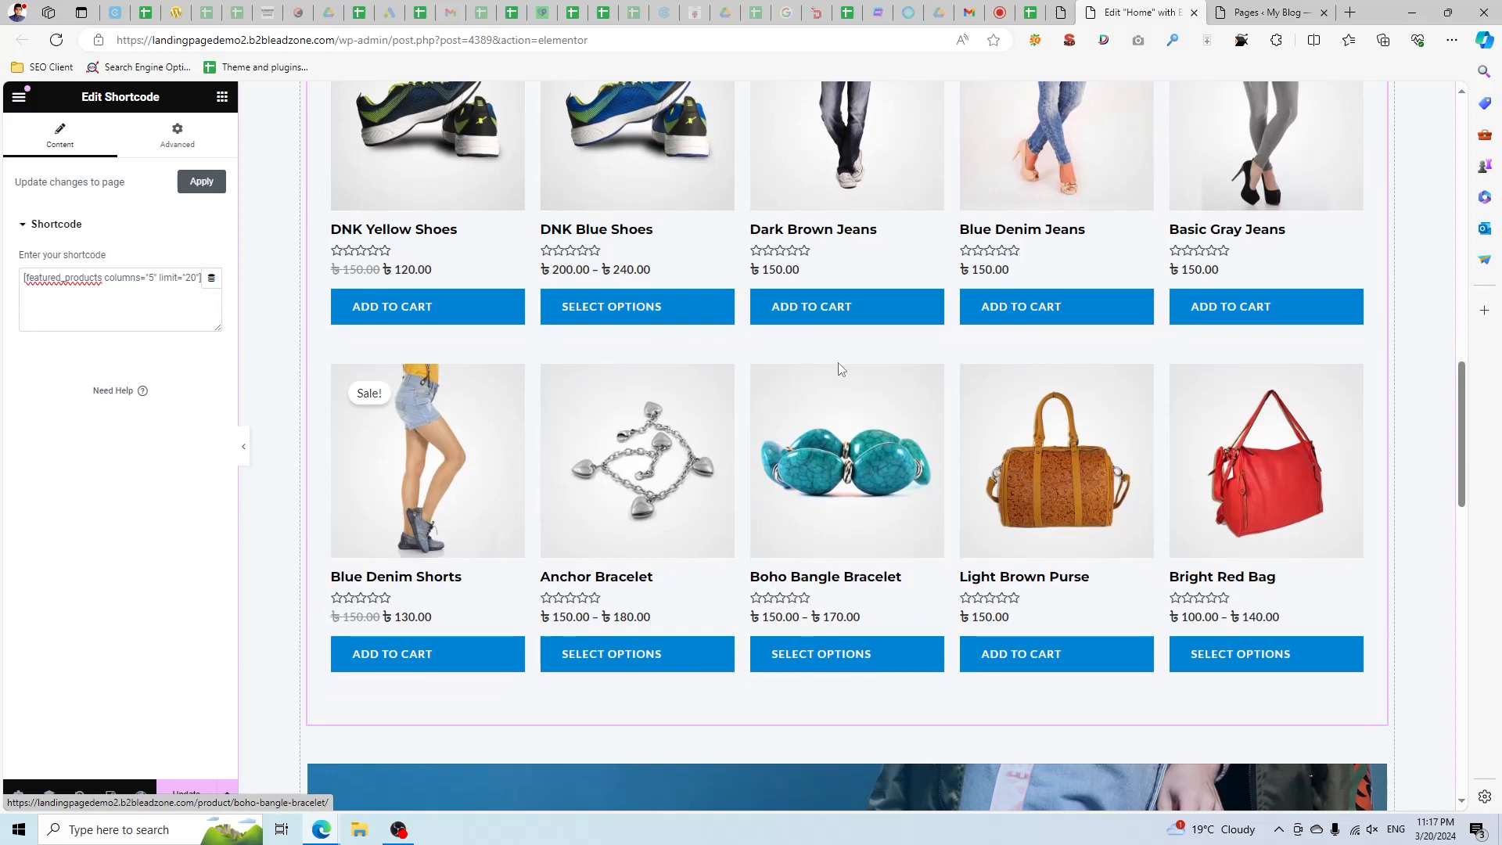
# Set the Featured Products shortcode to 4 columns, apply the changes and check the product grid.
pyautogui.scroll(4, 838, 363)
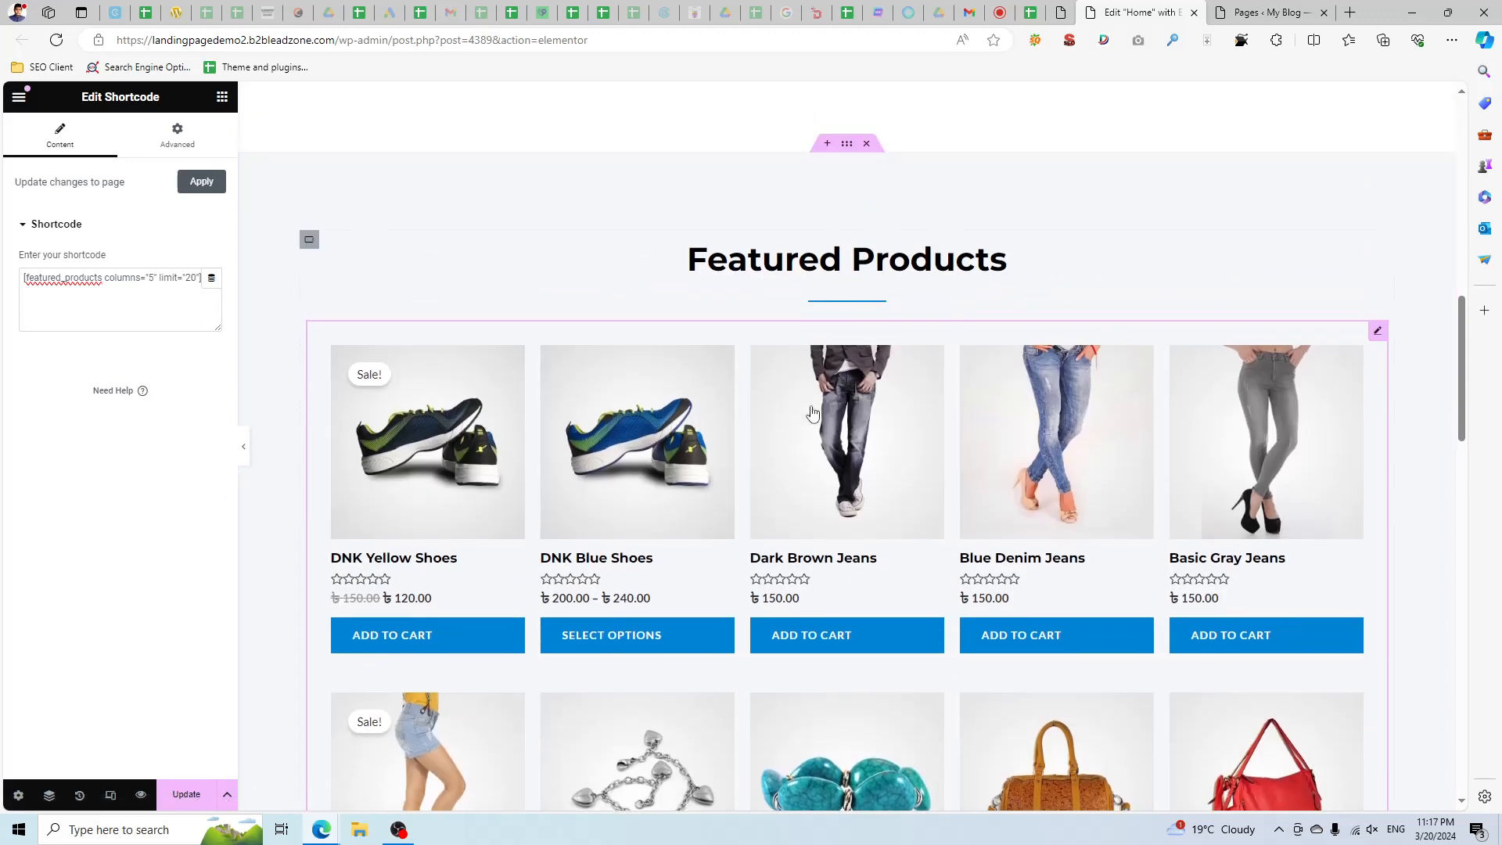
pyautogui.scroll(-1, 691, 328)
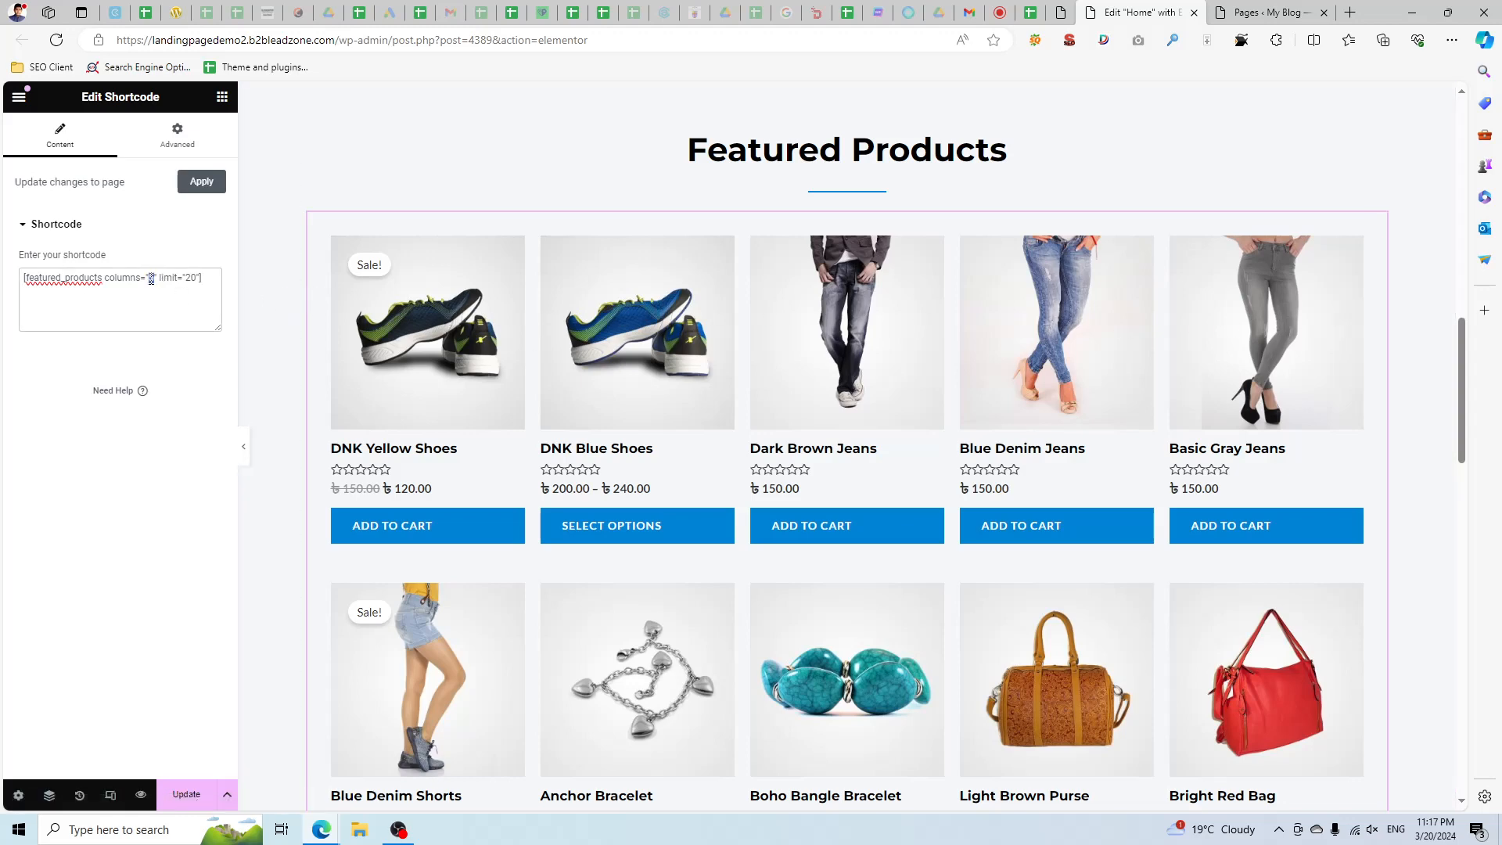
pyautogui.write('4')
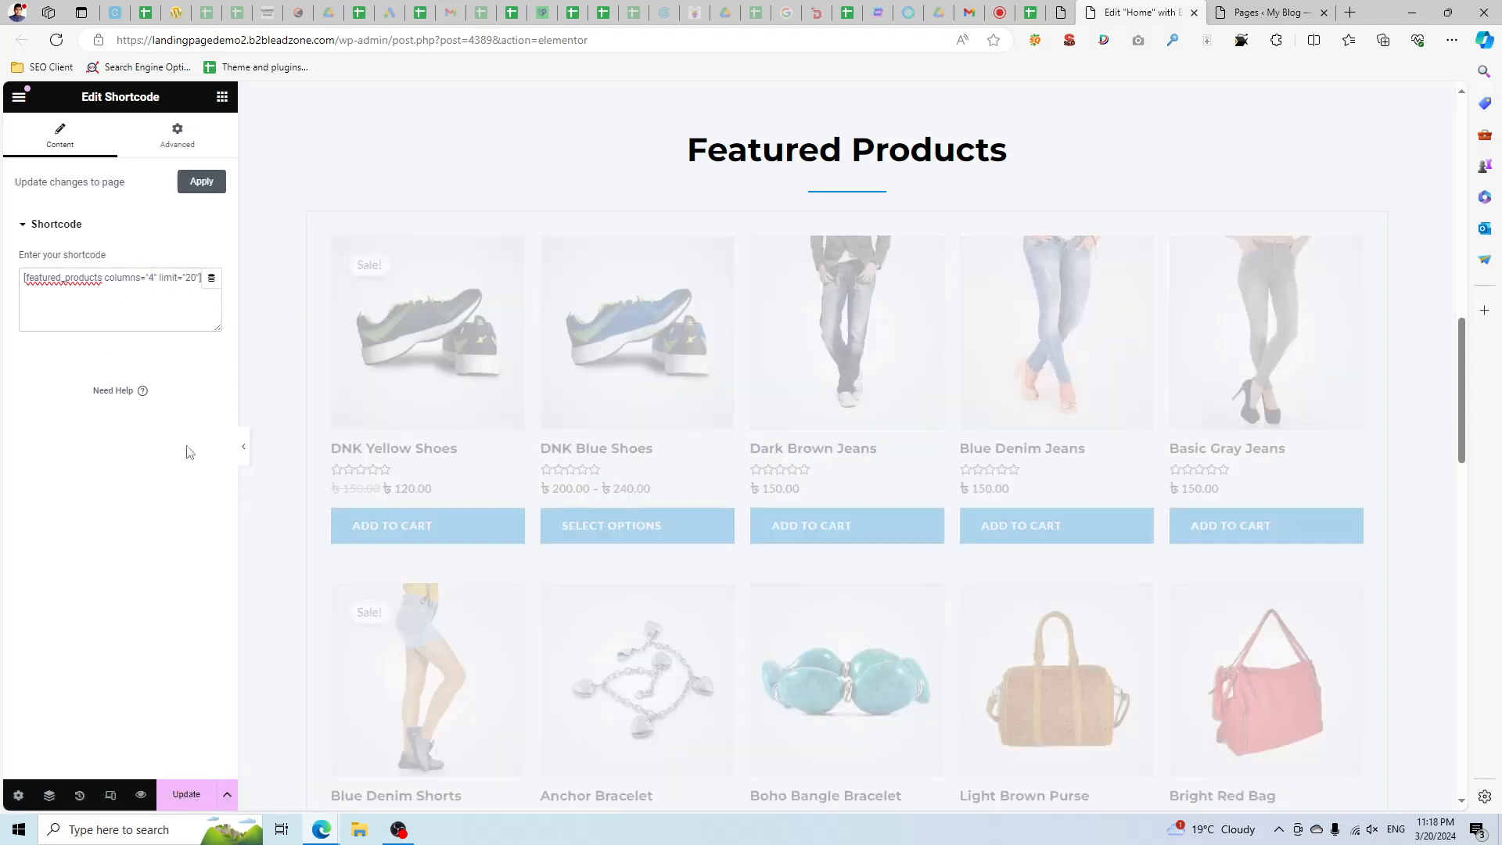
pyautogui.click(197, 191)
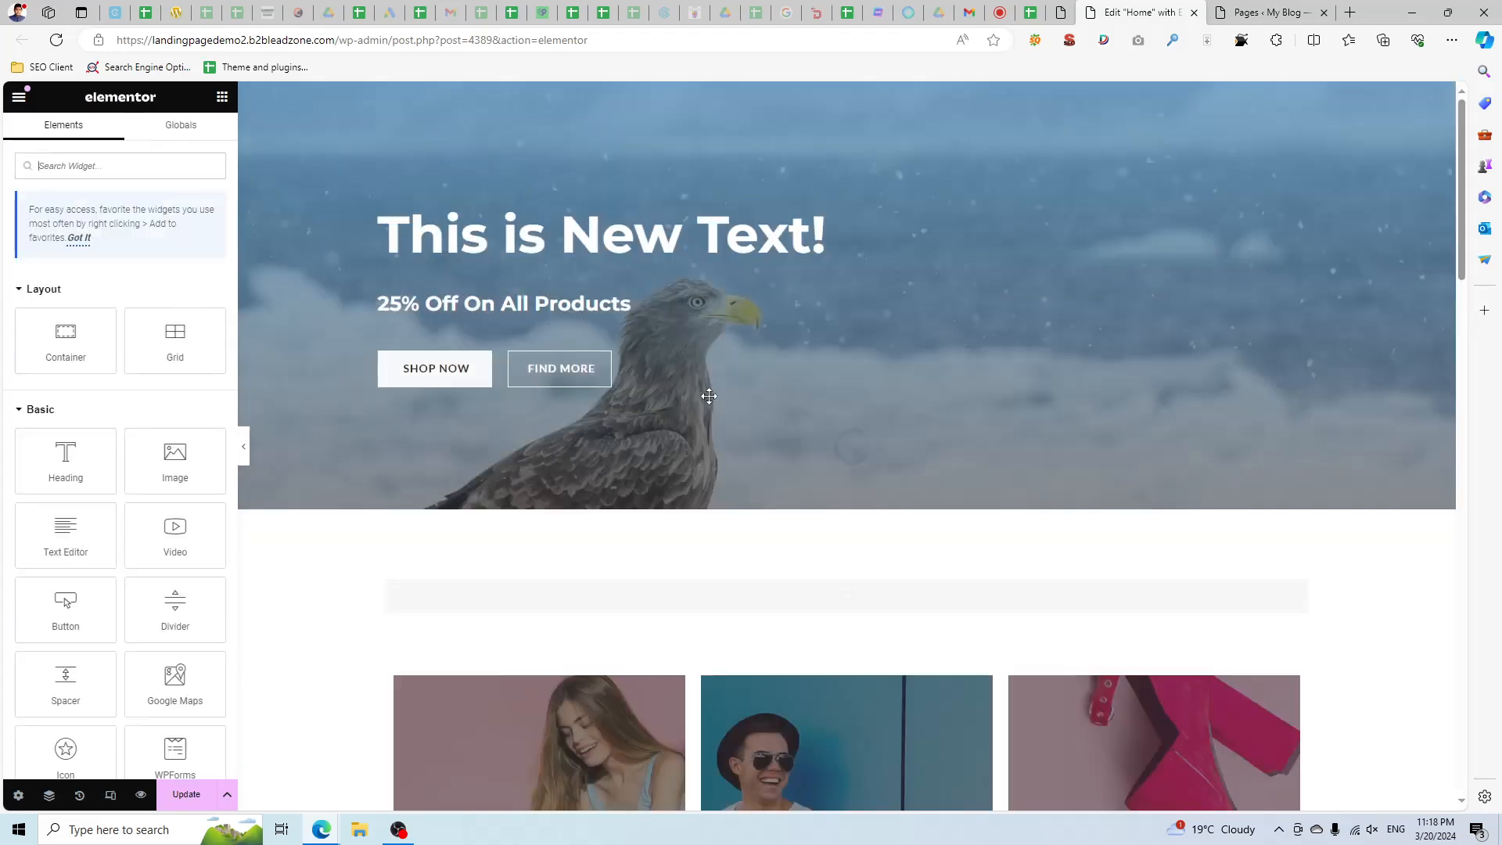
pyautogui.scroll(-15, 728, 376)
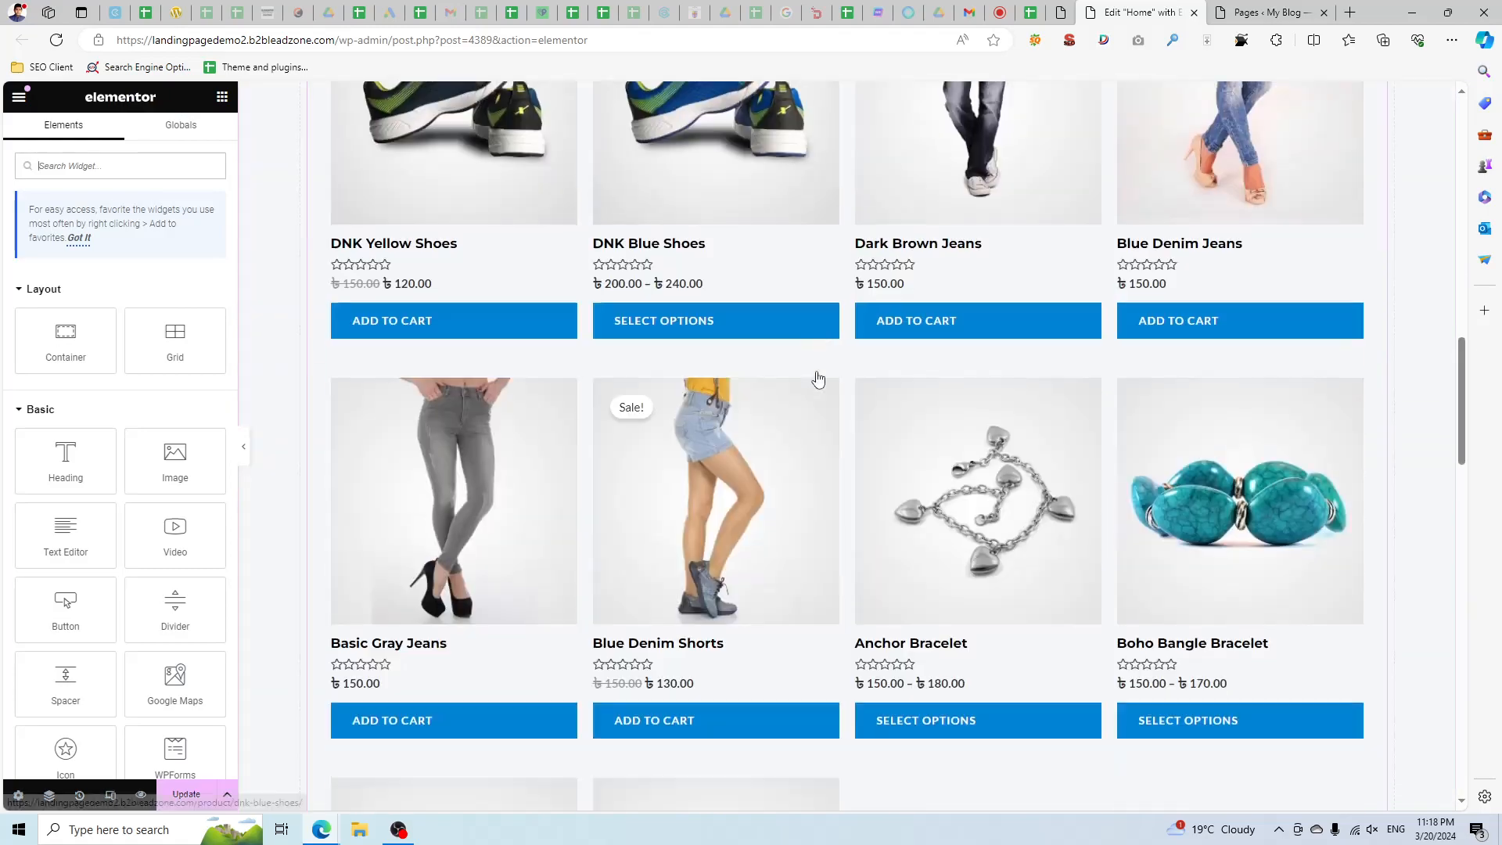
pyautogui.scroll(6, 729, 445)
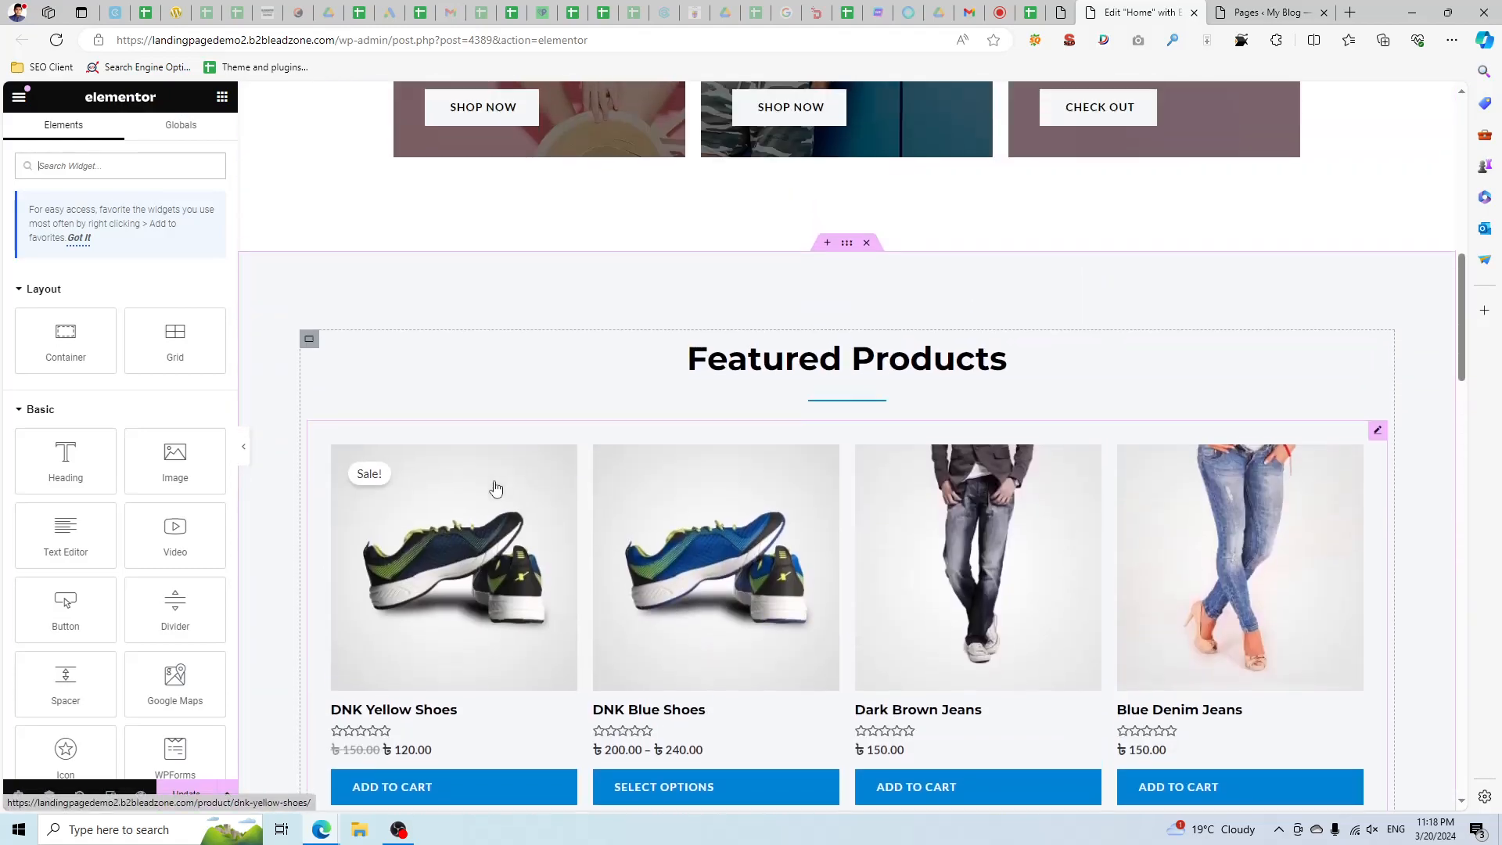
# Examine the Featured Products grid and the content settings of the Special Edition banner's image box further down the home page.
pyautogui.scroll(-3, 712, 432)
pyautogui.scroll(-5, 712, 433)
pyautogui.scroll(6, 777, 415)
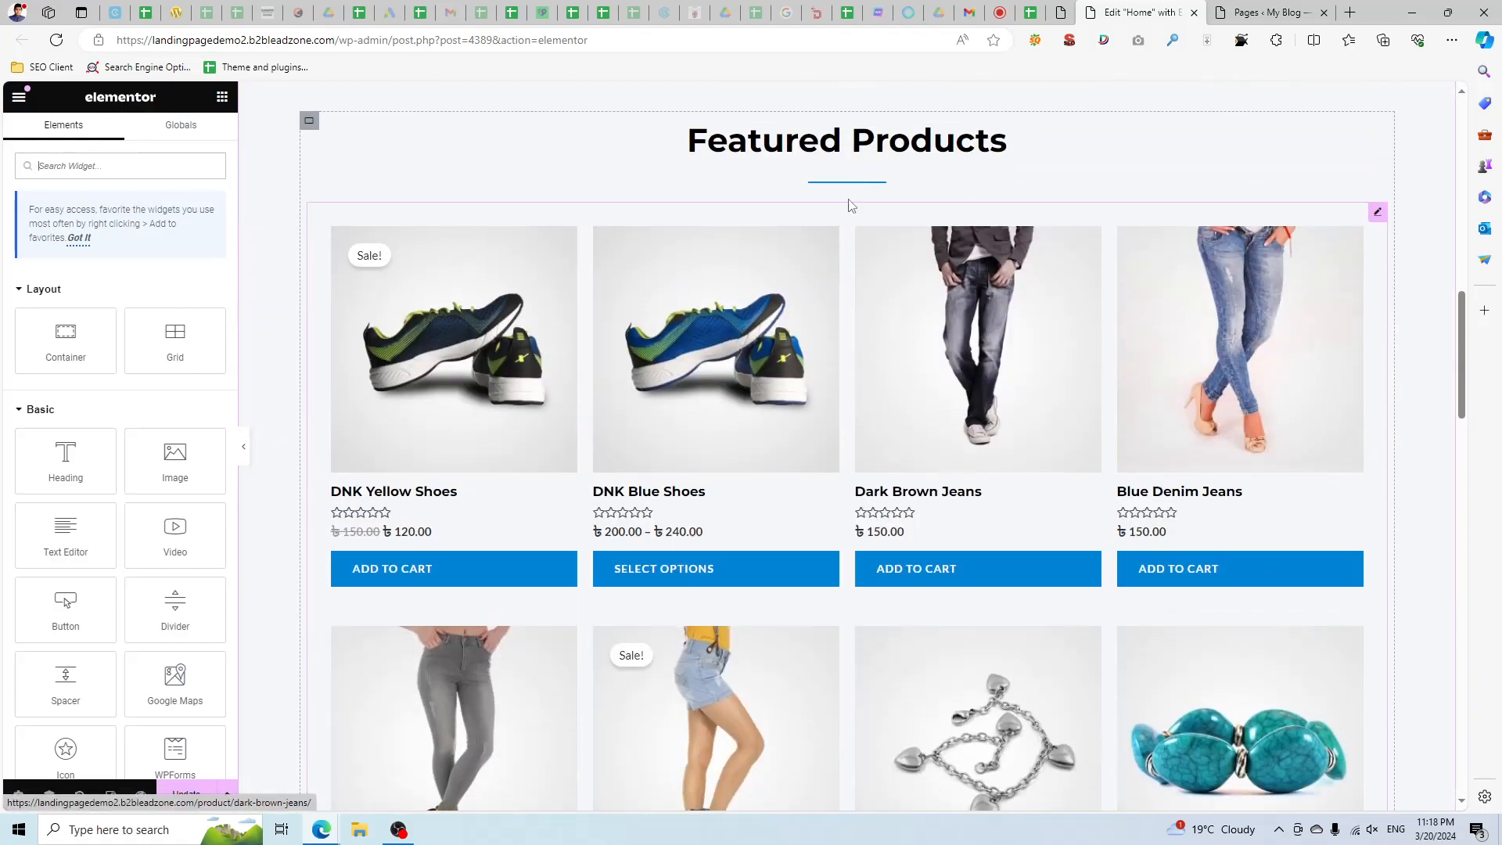
pyautogui.scroll(-15, 863, 166)
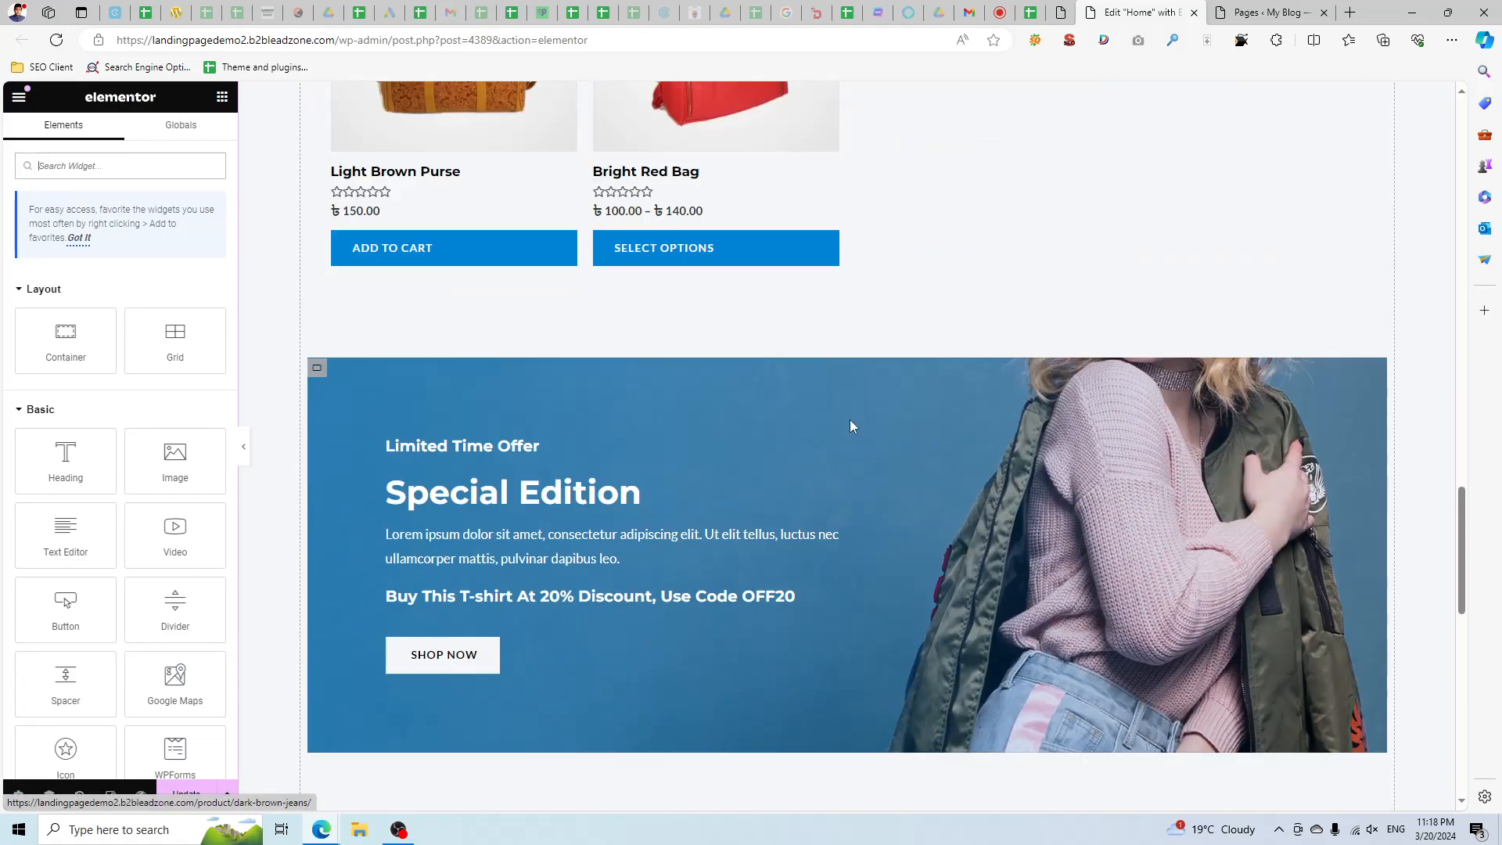
pyautogui.scroll(3, 939, 338)
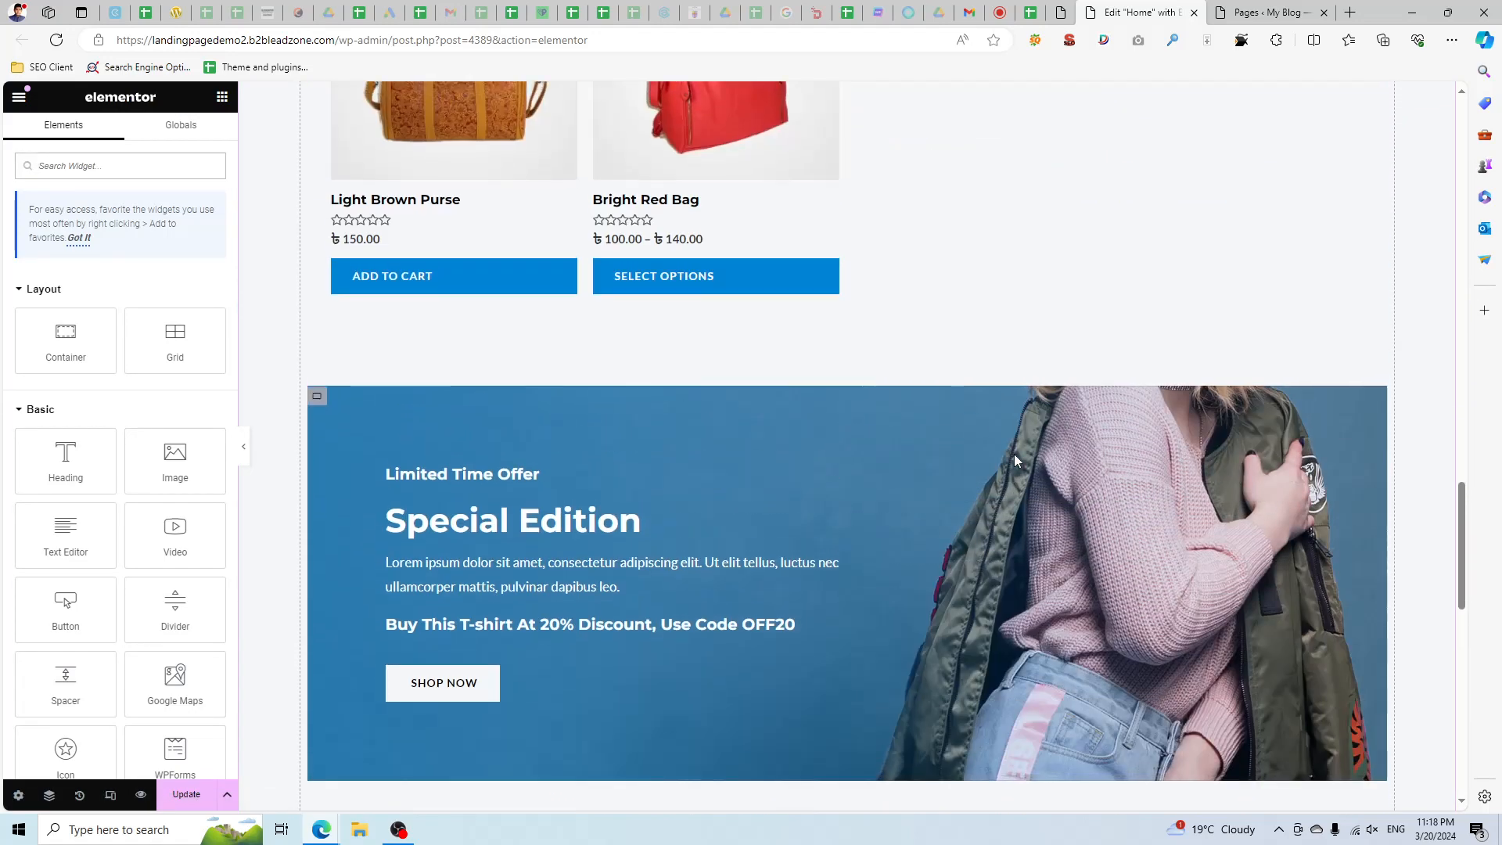
pyautogui.scroll(-3, 940, 338)
pyautogui.click(503, 306)
pyautogui.scroll(-10, 503, 306)
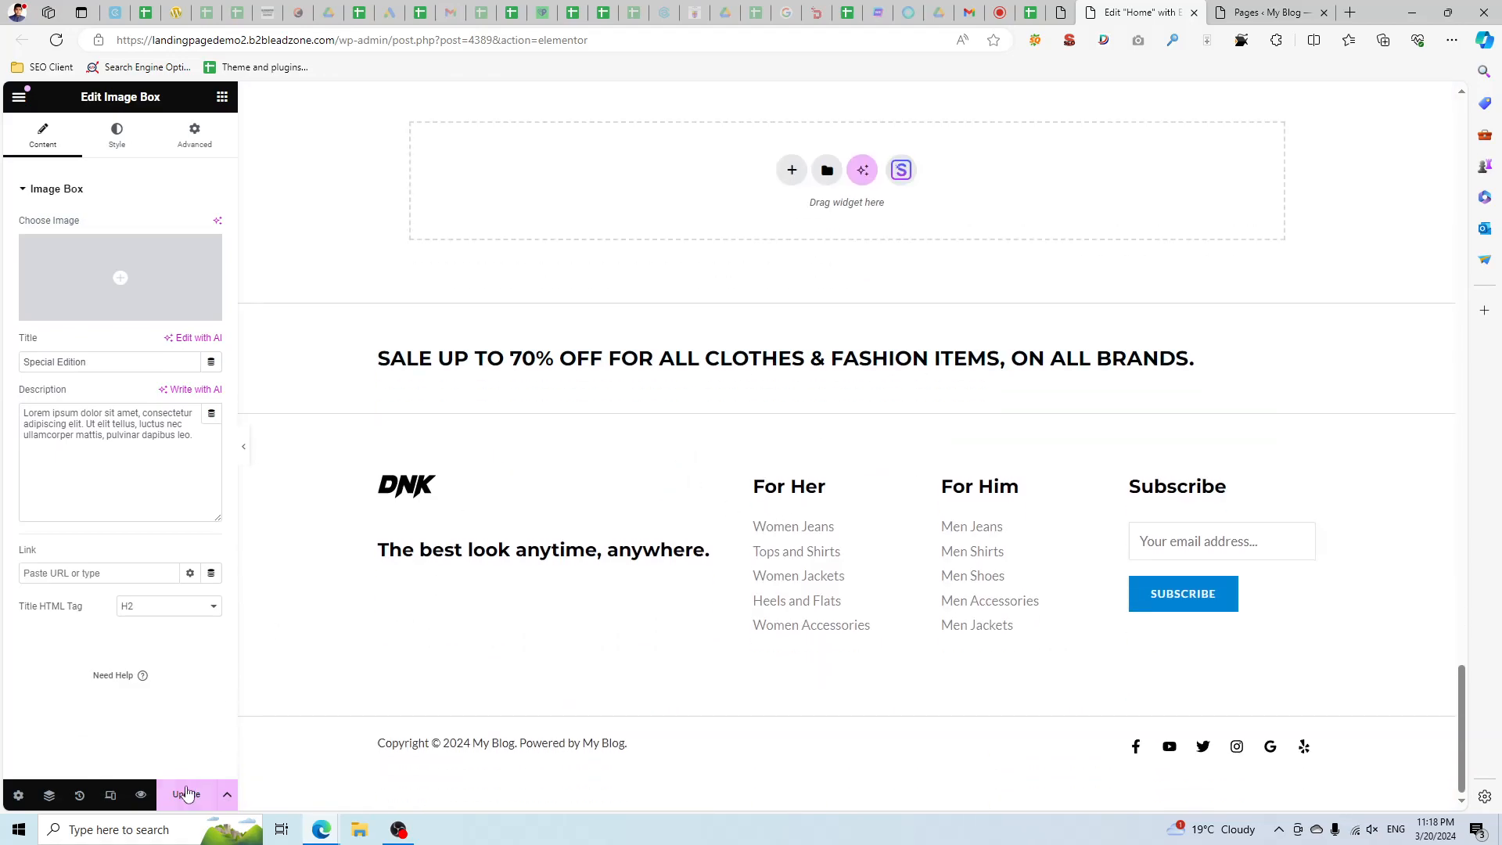
# Update the home page and open its live version.
pyautogui.scroll(15, 467, 536)
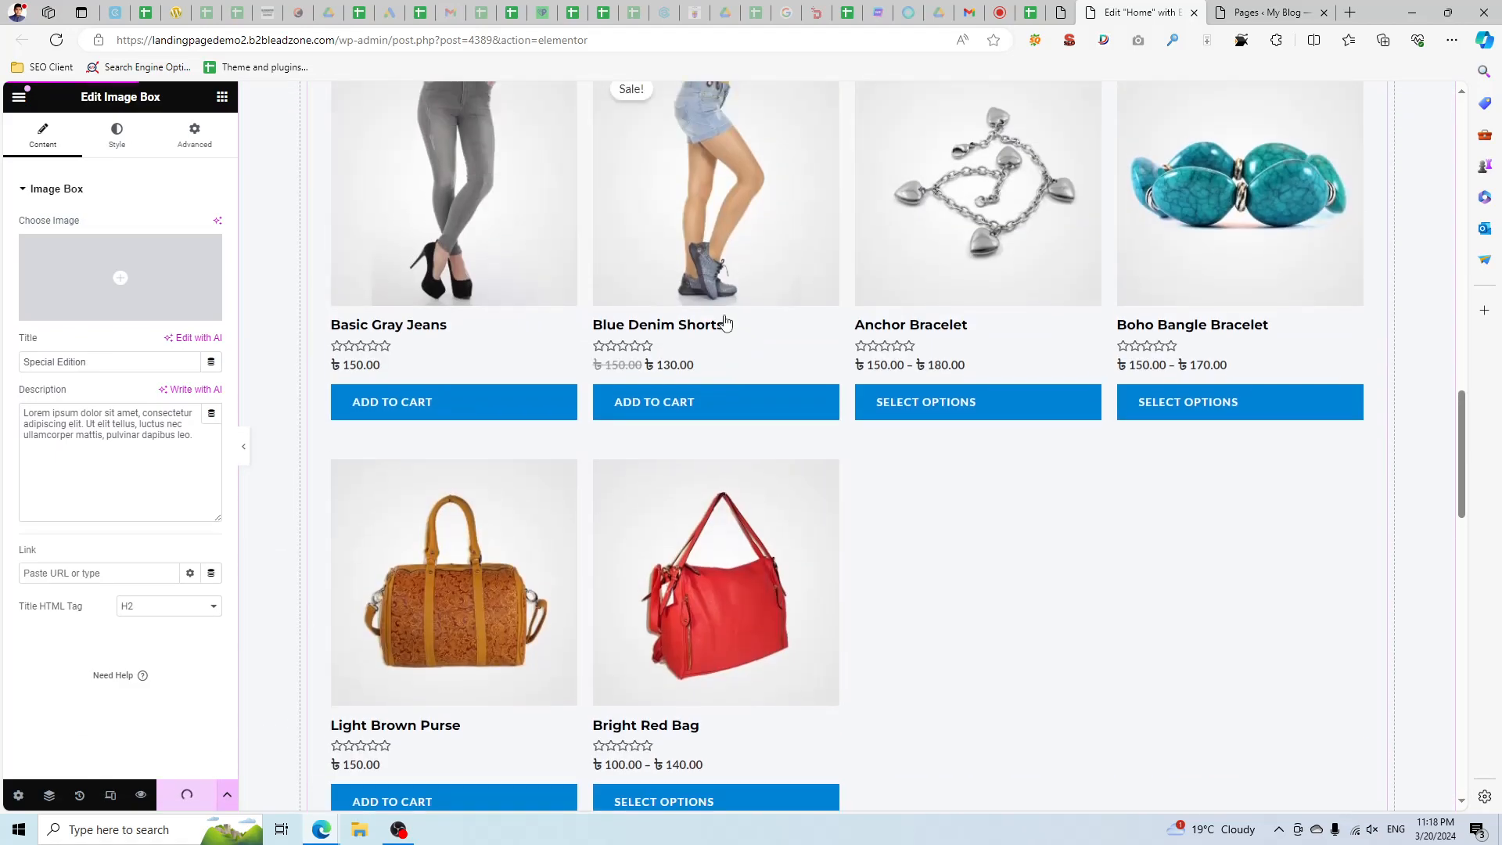
pyautogui.scroll(10, 753, 291)
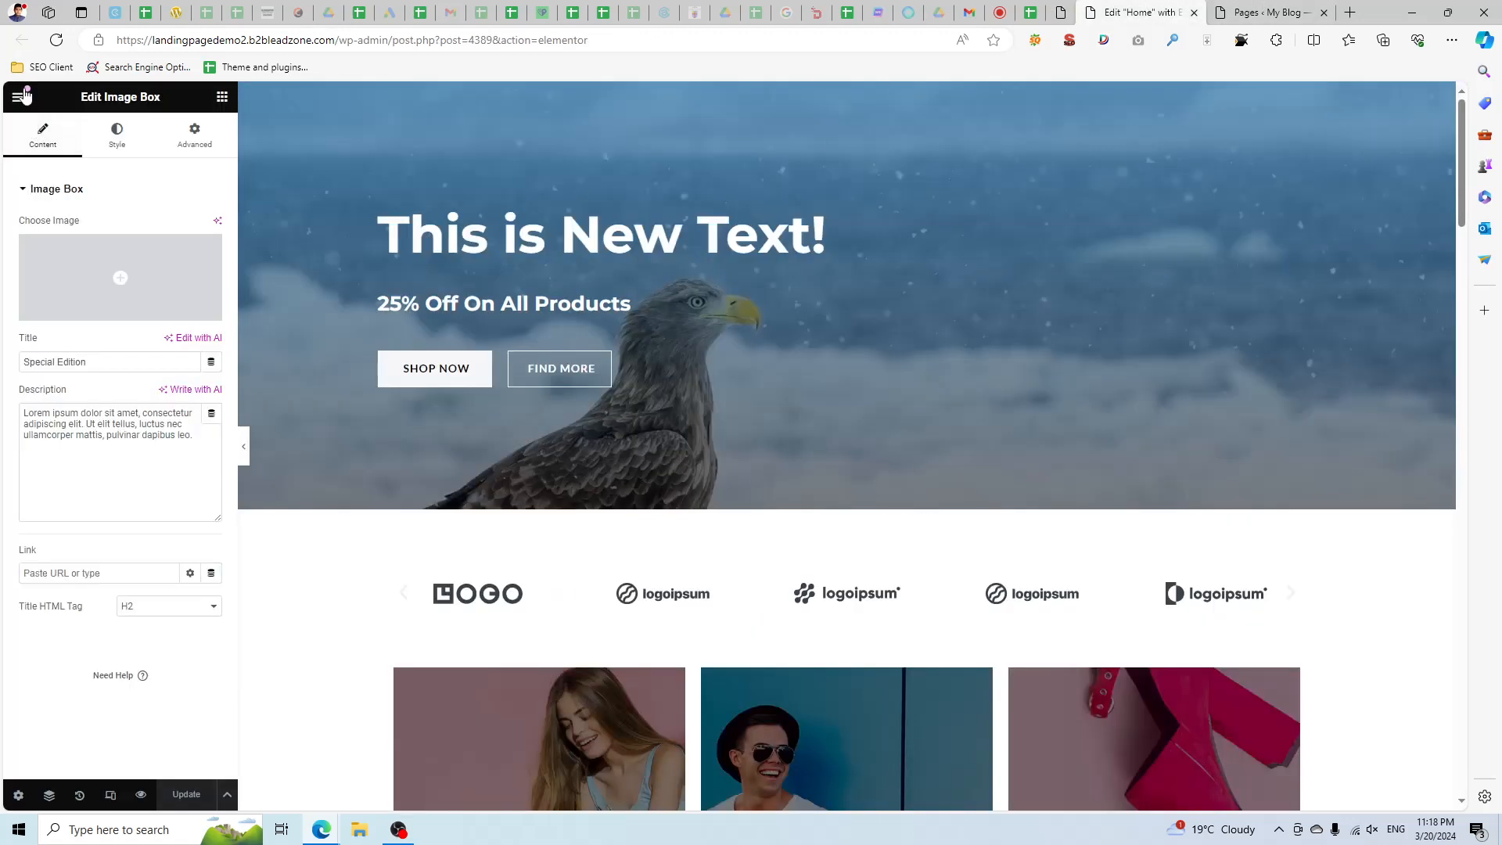
pyautogui.click(18, 96)
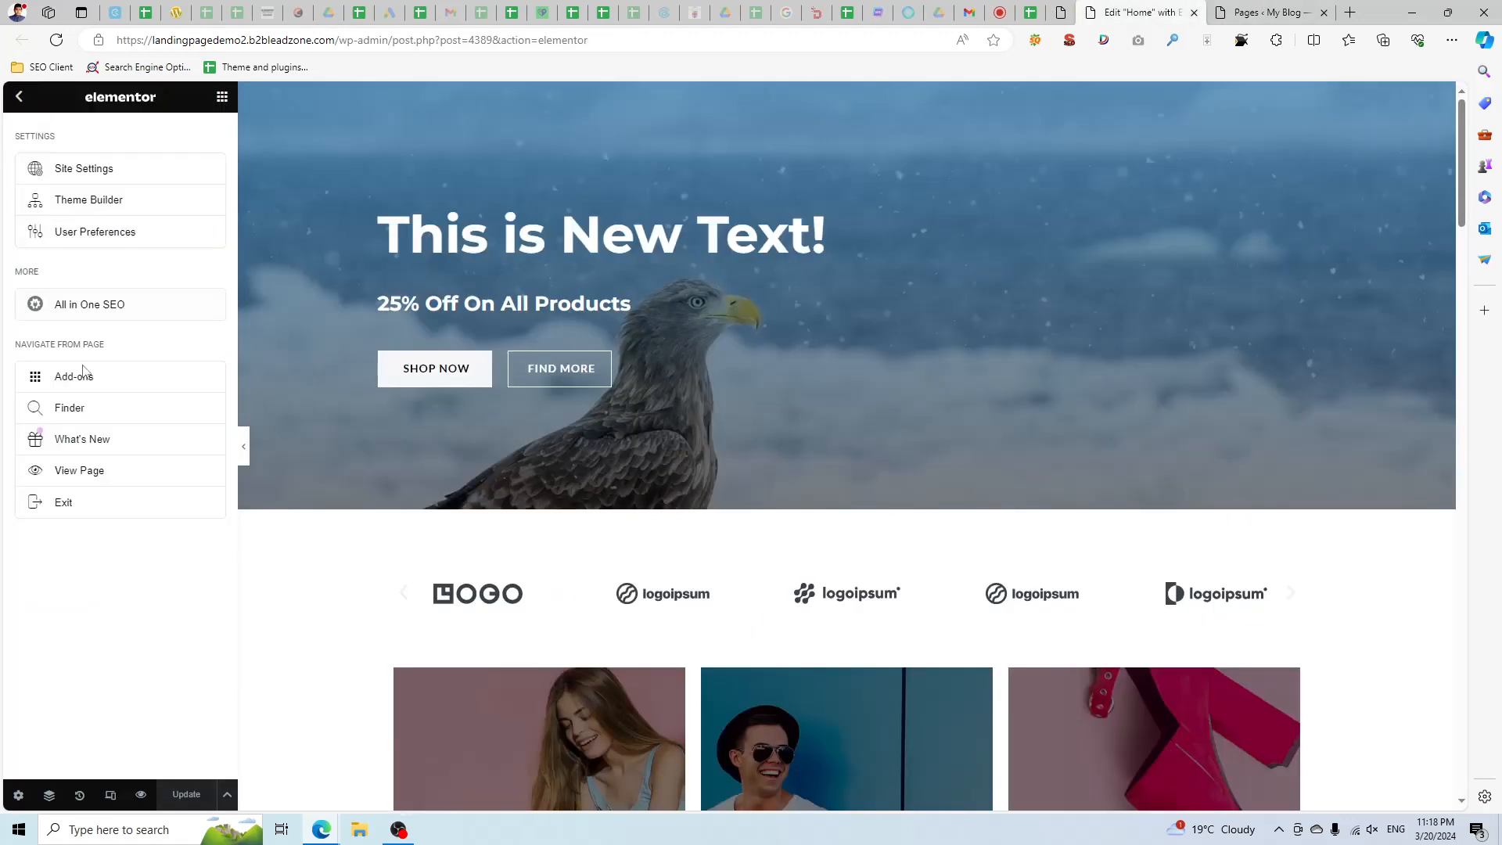
pyautogui.click(100, 467)
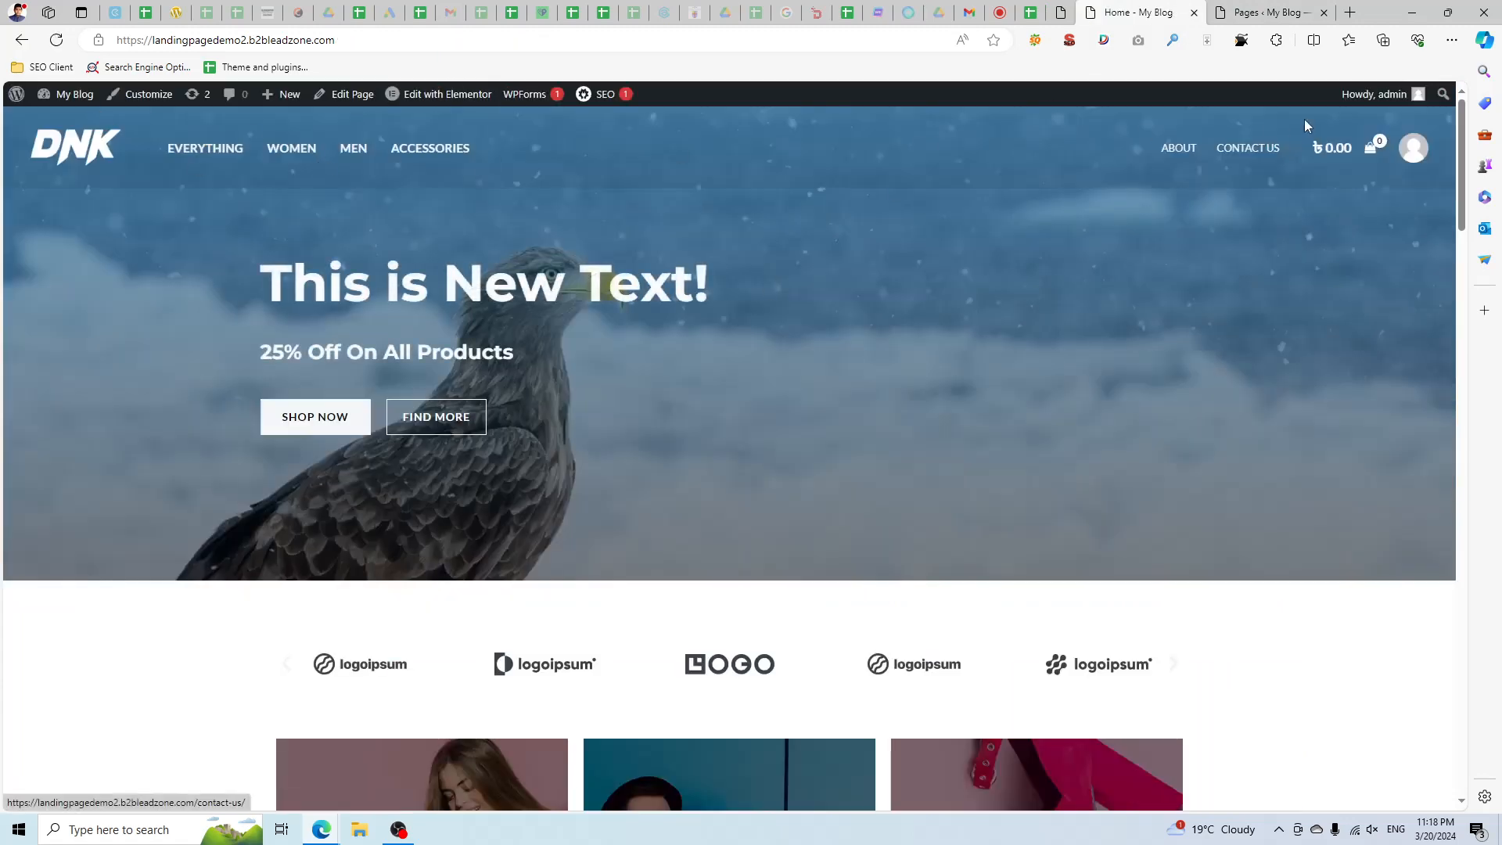
# Open the site's About page, look over its sections and start editing it with Elementor.
pyautogui.click(1196, 171)
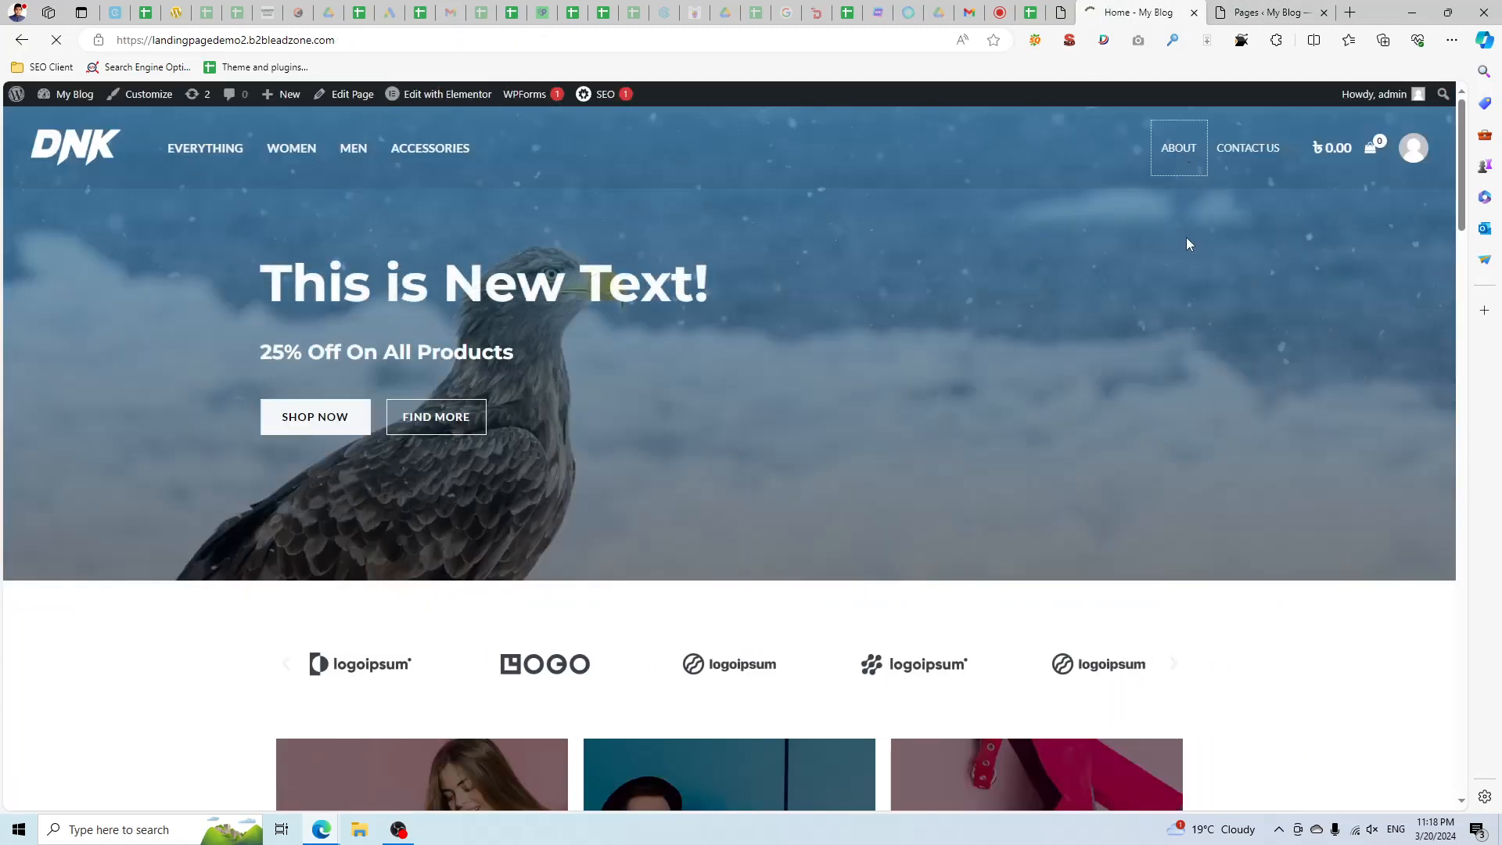
pyautogui.scroll(-4, 721, 386)
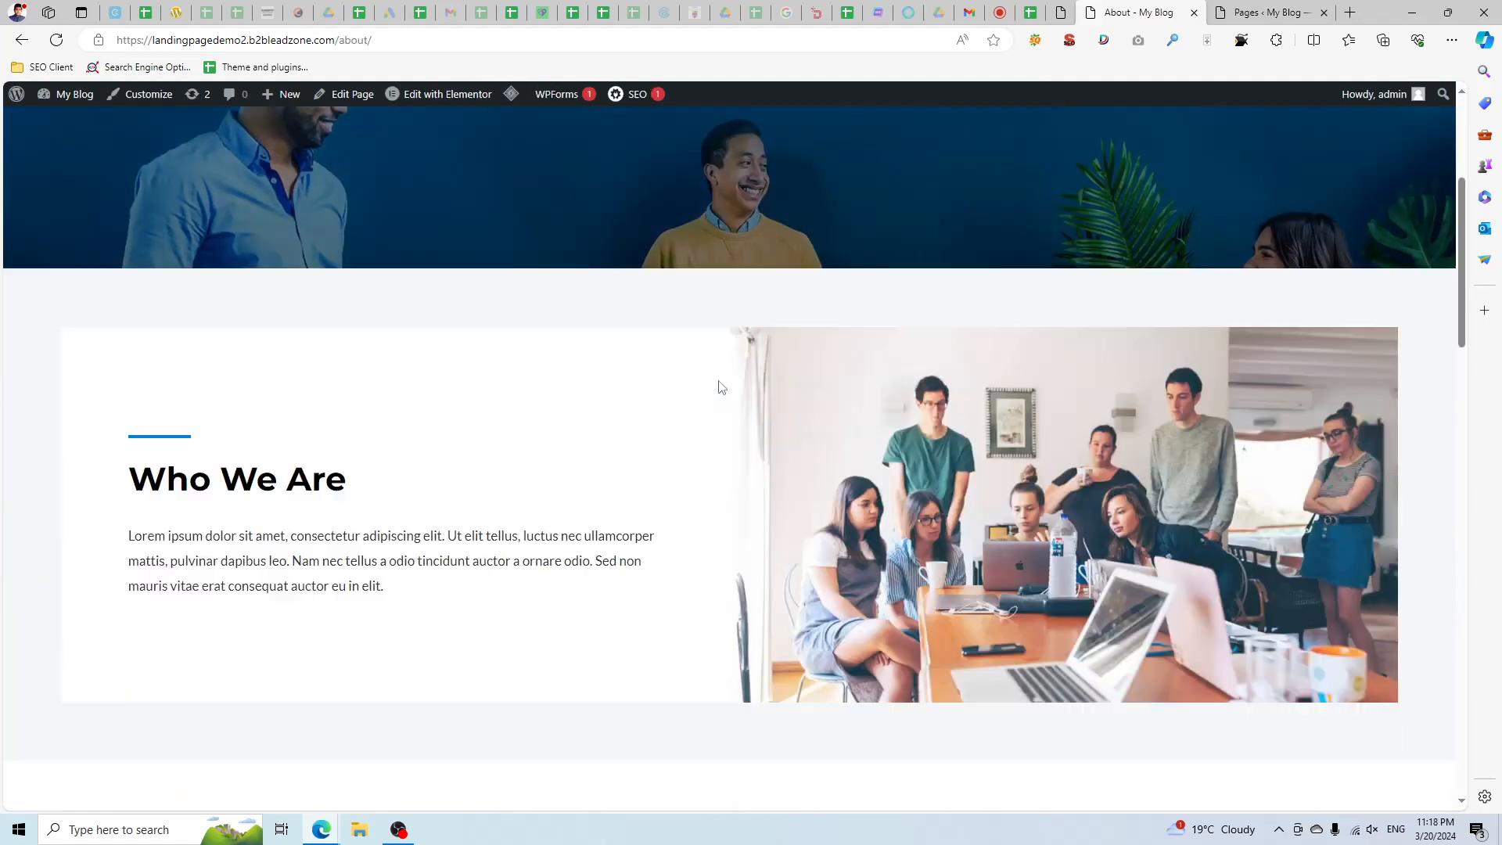
pyautogui.scroll(5, 721, 386)
pyautogui.moveTo(421, 99)
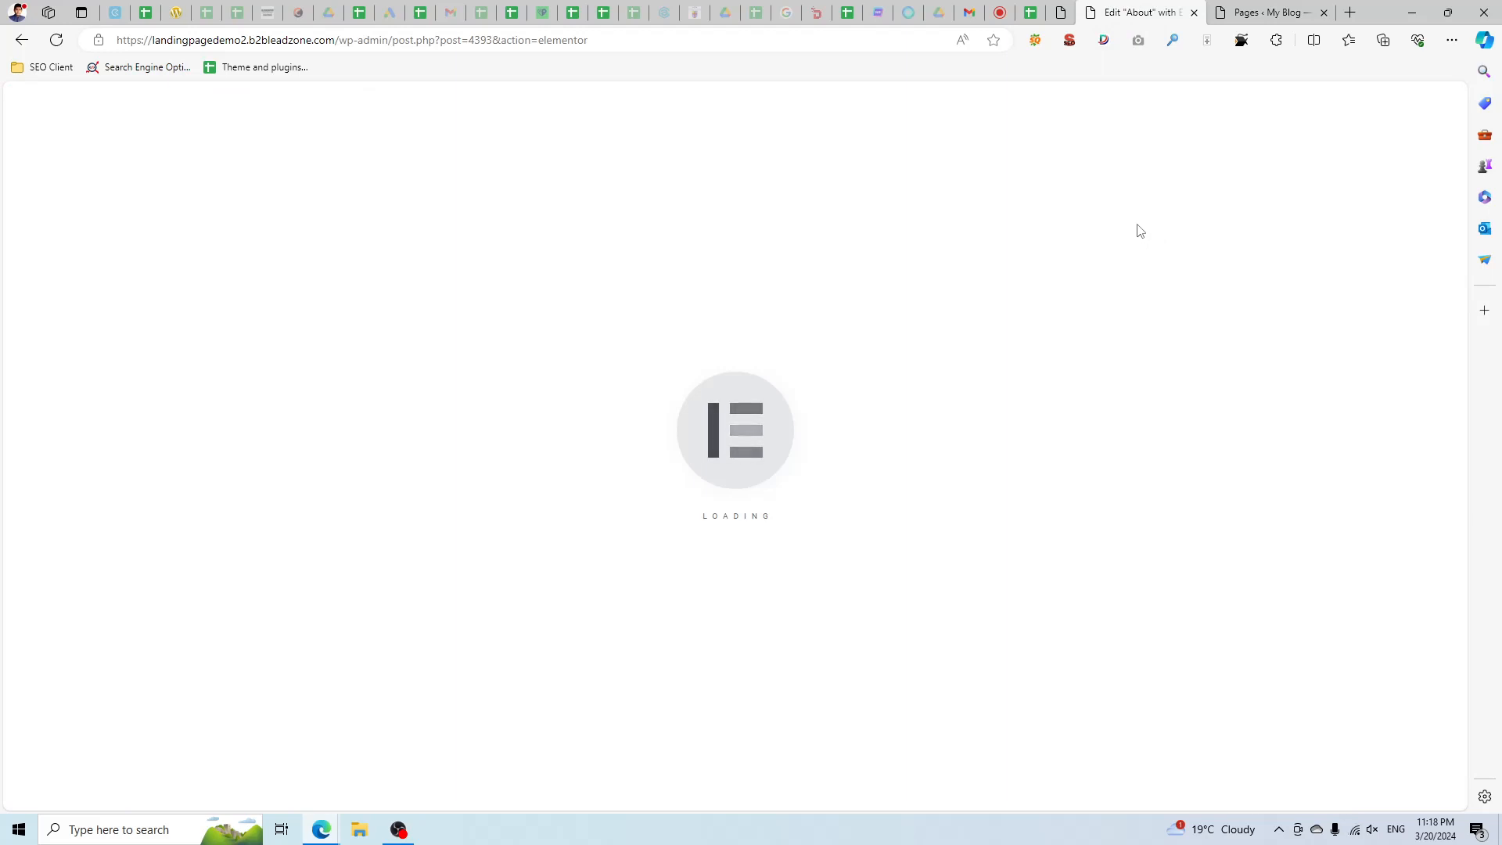
# Open the media library for the background image of the About Us hero container.
pyautogui.scroll(-3, 892, 372)
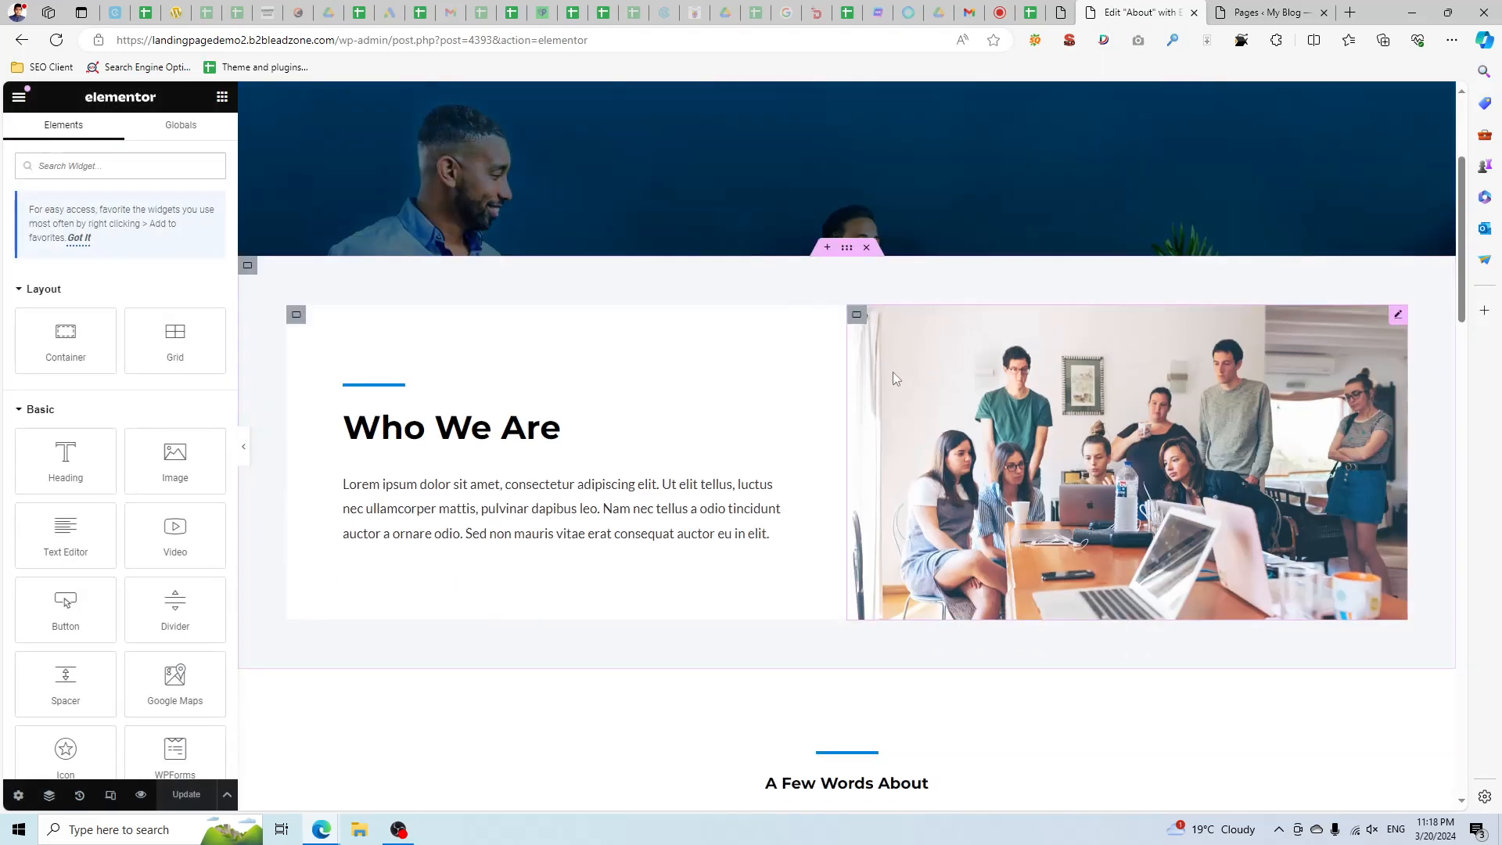
pyautogui.scroll(3, 1011, 365)
pyautogui.click(845, 95)
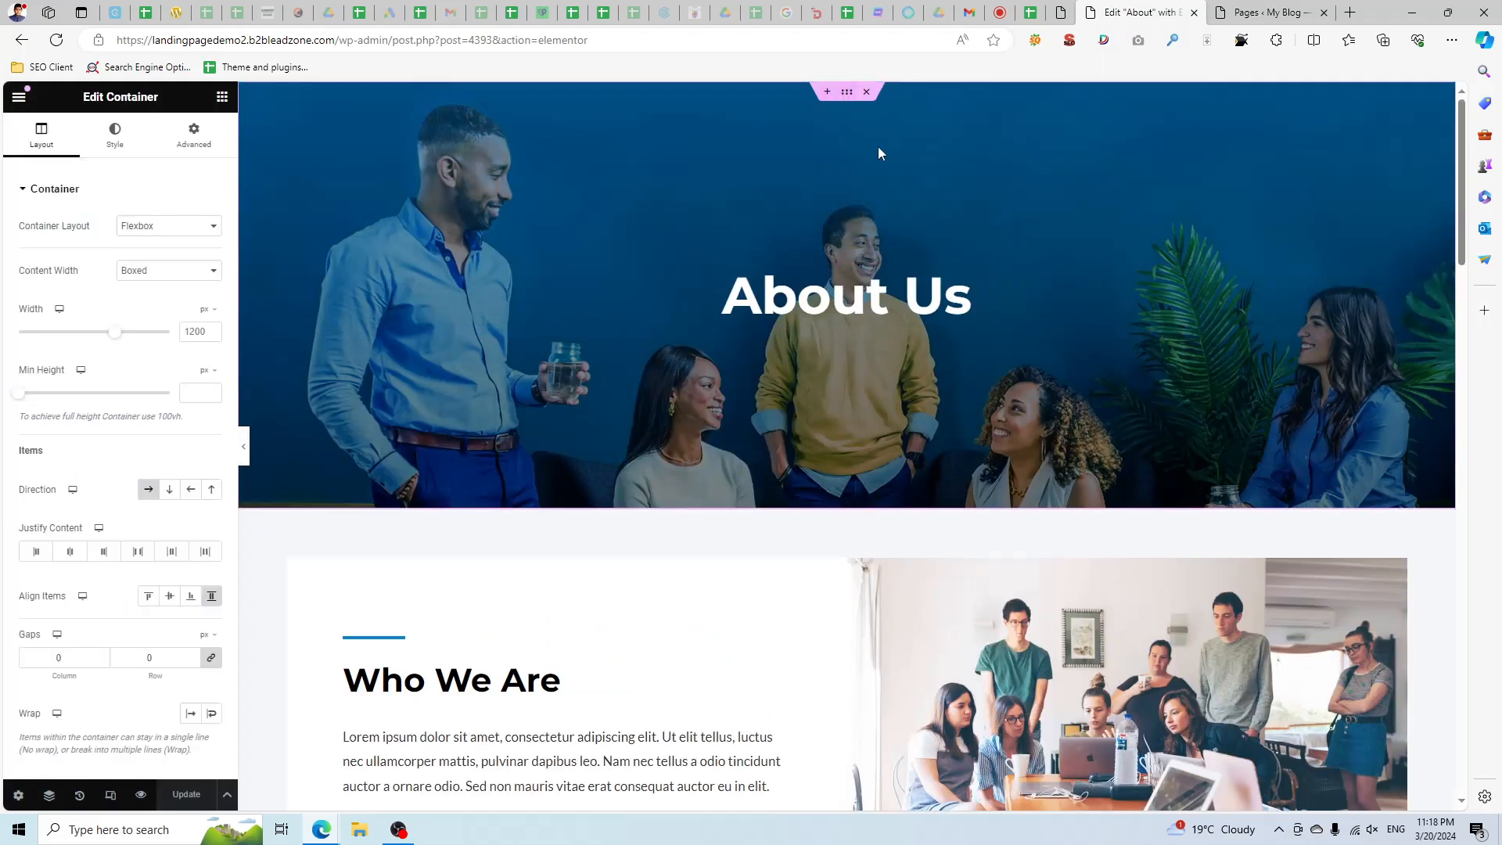
pyautogui.click(112, 141)
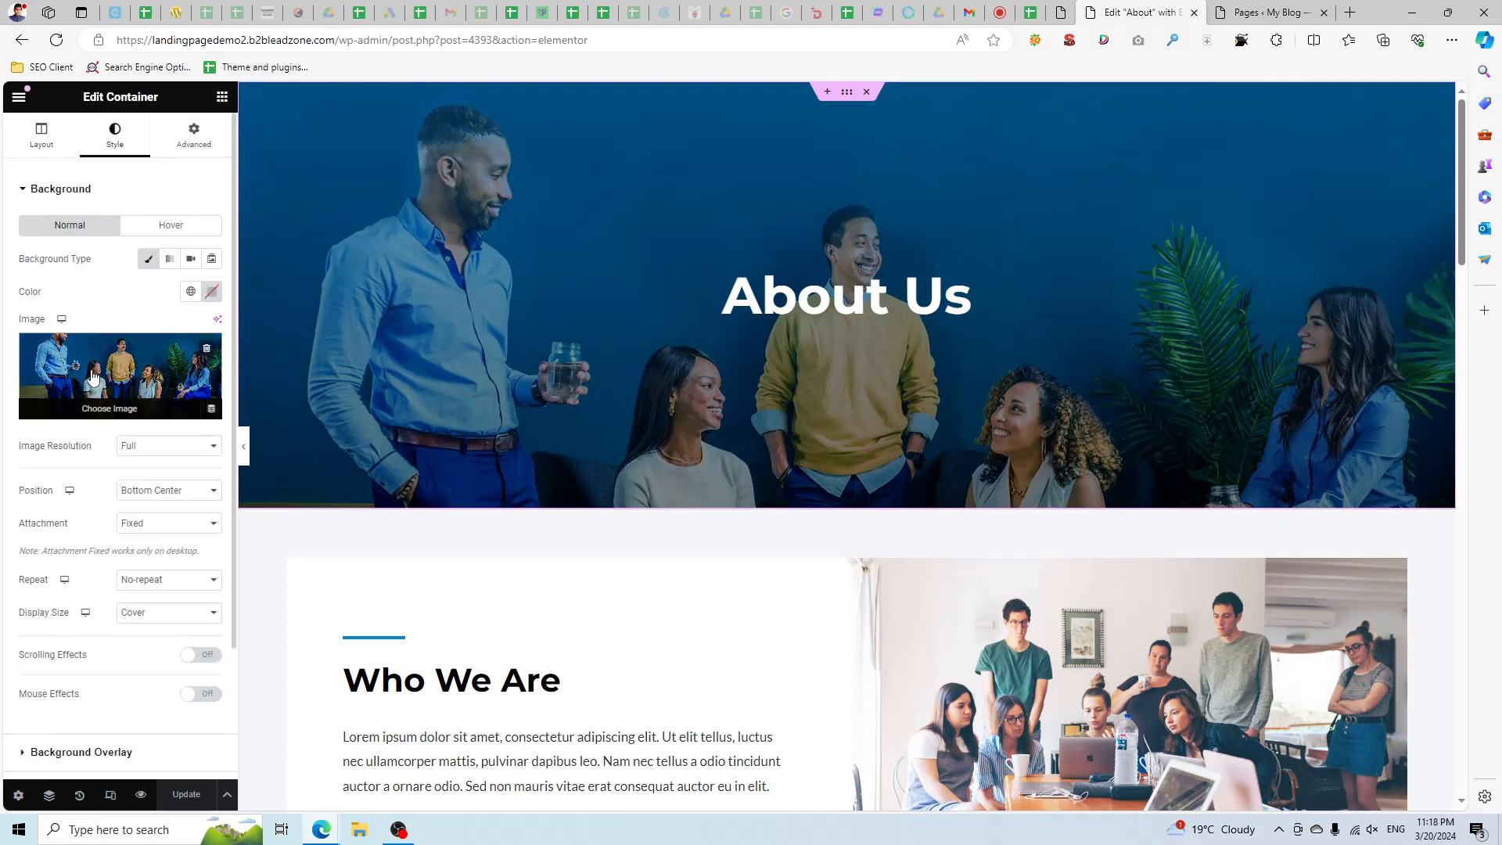
pyautogui.click(110, 393)
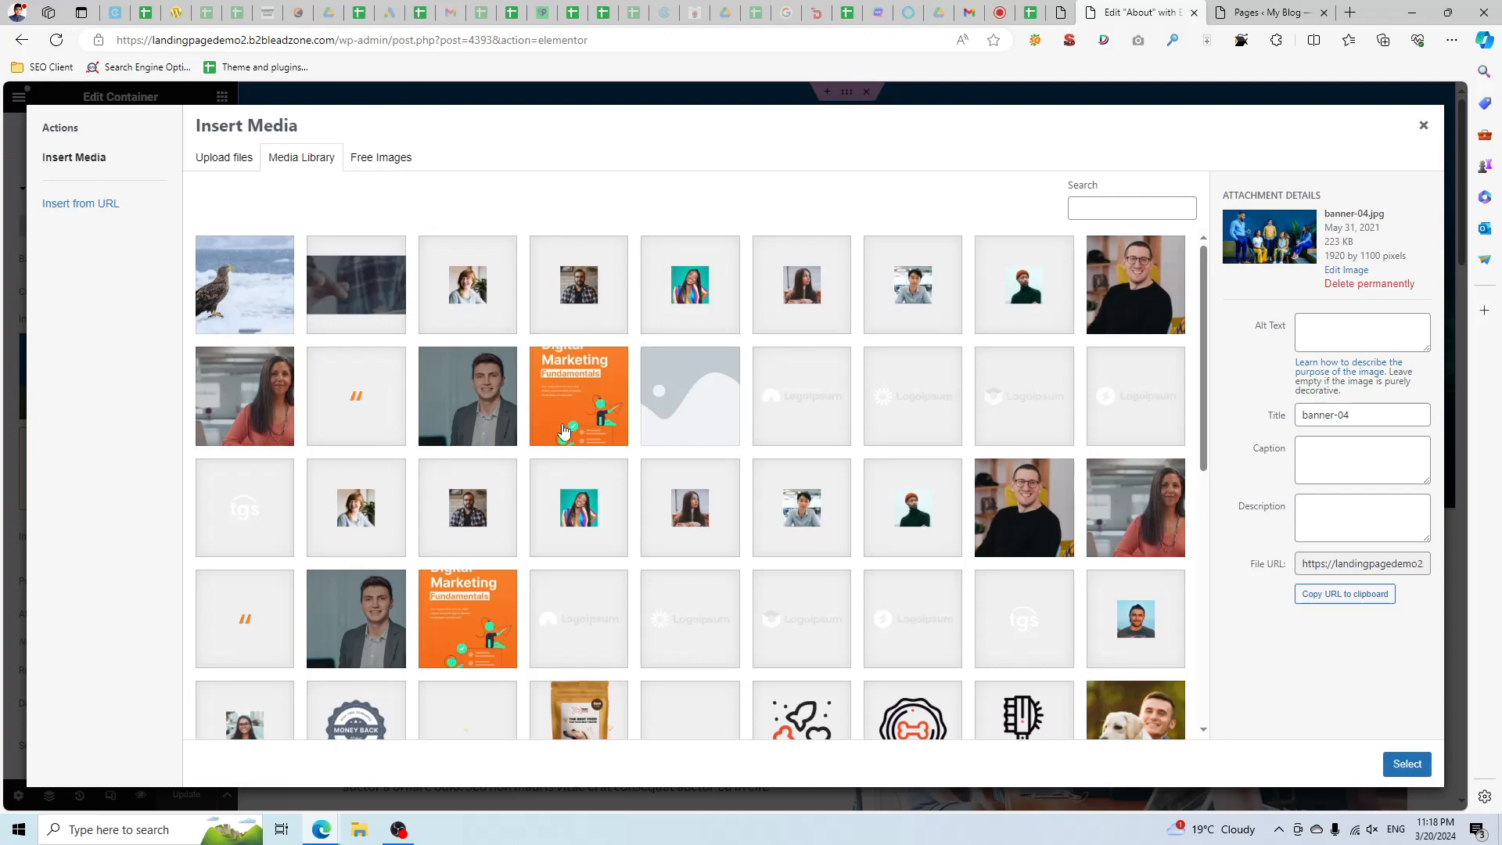
# Set the About Us hero's background image to digital-marketing-guide-thankyou-header-background-image.jpg from the media library.
pyautogui.scroll(-1, 1024, 528)
pyautogui.click(1025, 462)
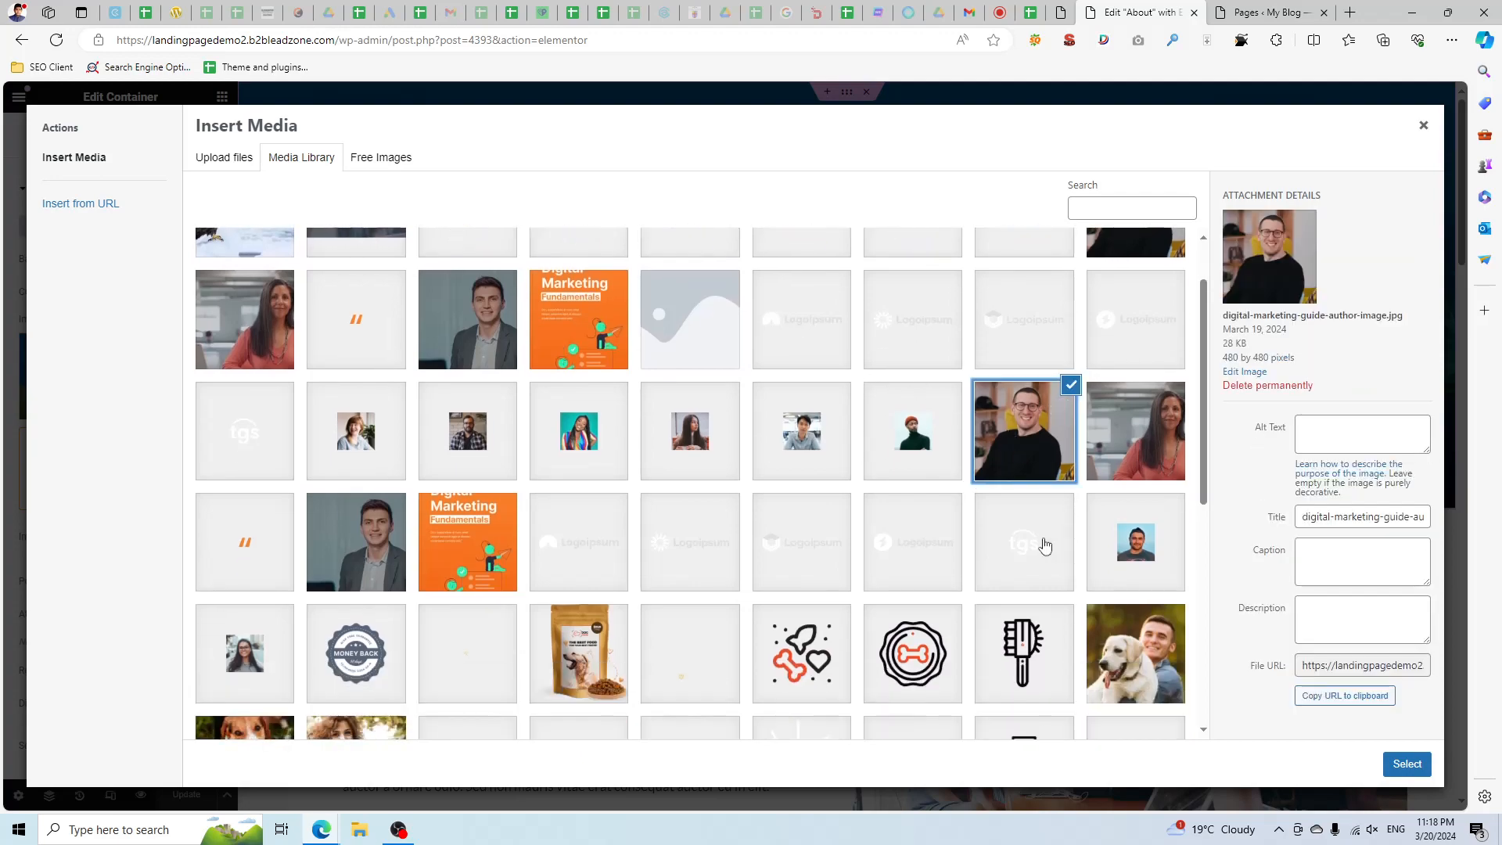
pyautogui.scroll(-2, 904, 583)
pyautogui.scroll(-2, 903, 583)
pyautogui.scroll(4, 520, 435)
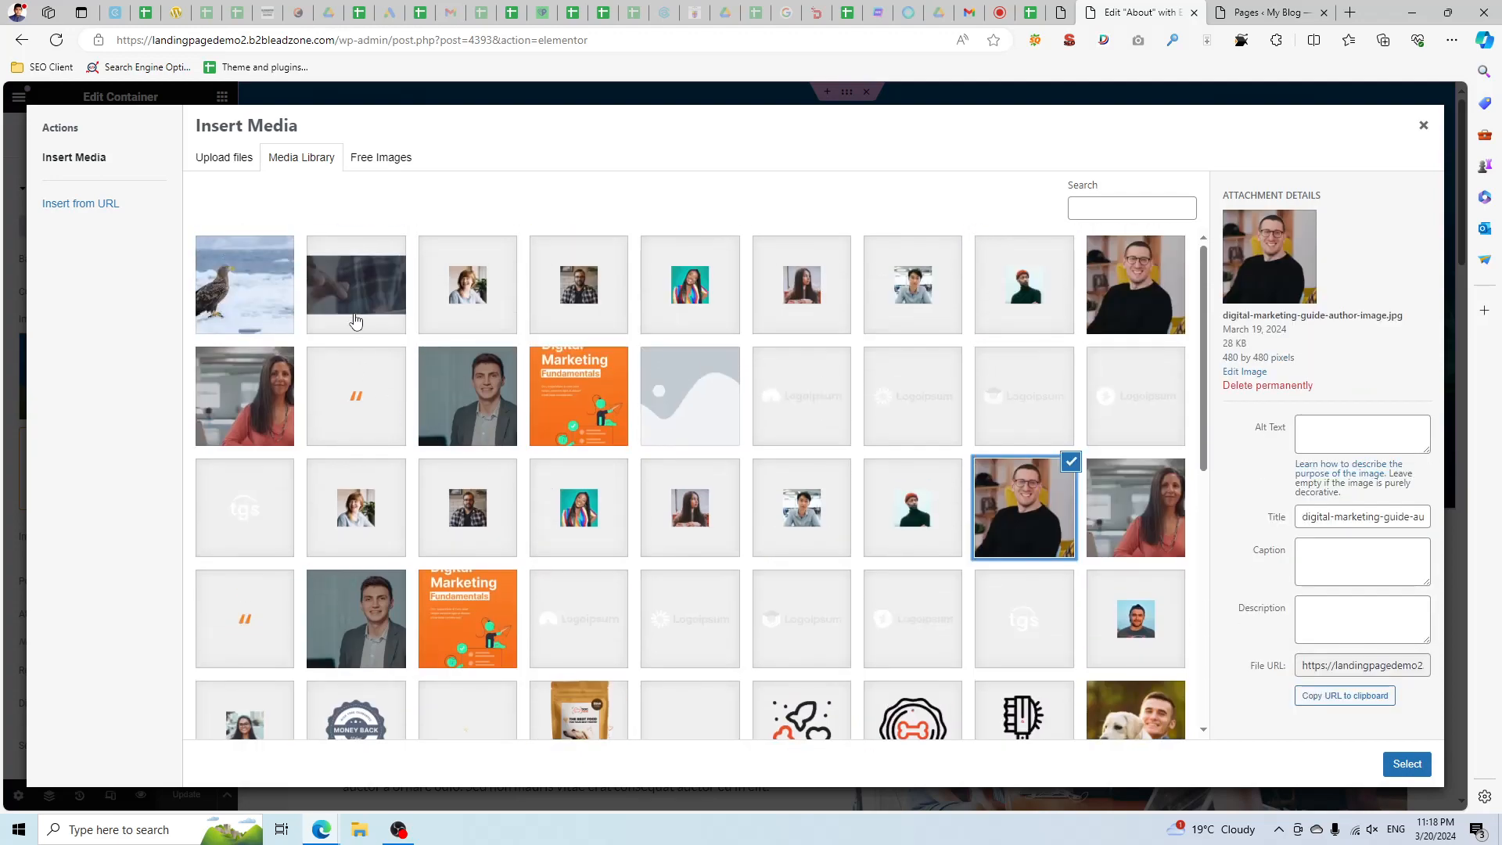
pyautogui.scroll(-2, 517, 452)
pyautogui.scroll(-3, 517, 451)
pyautogui.click(690, 535)
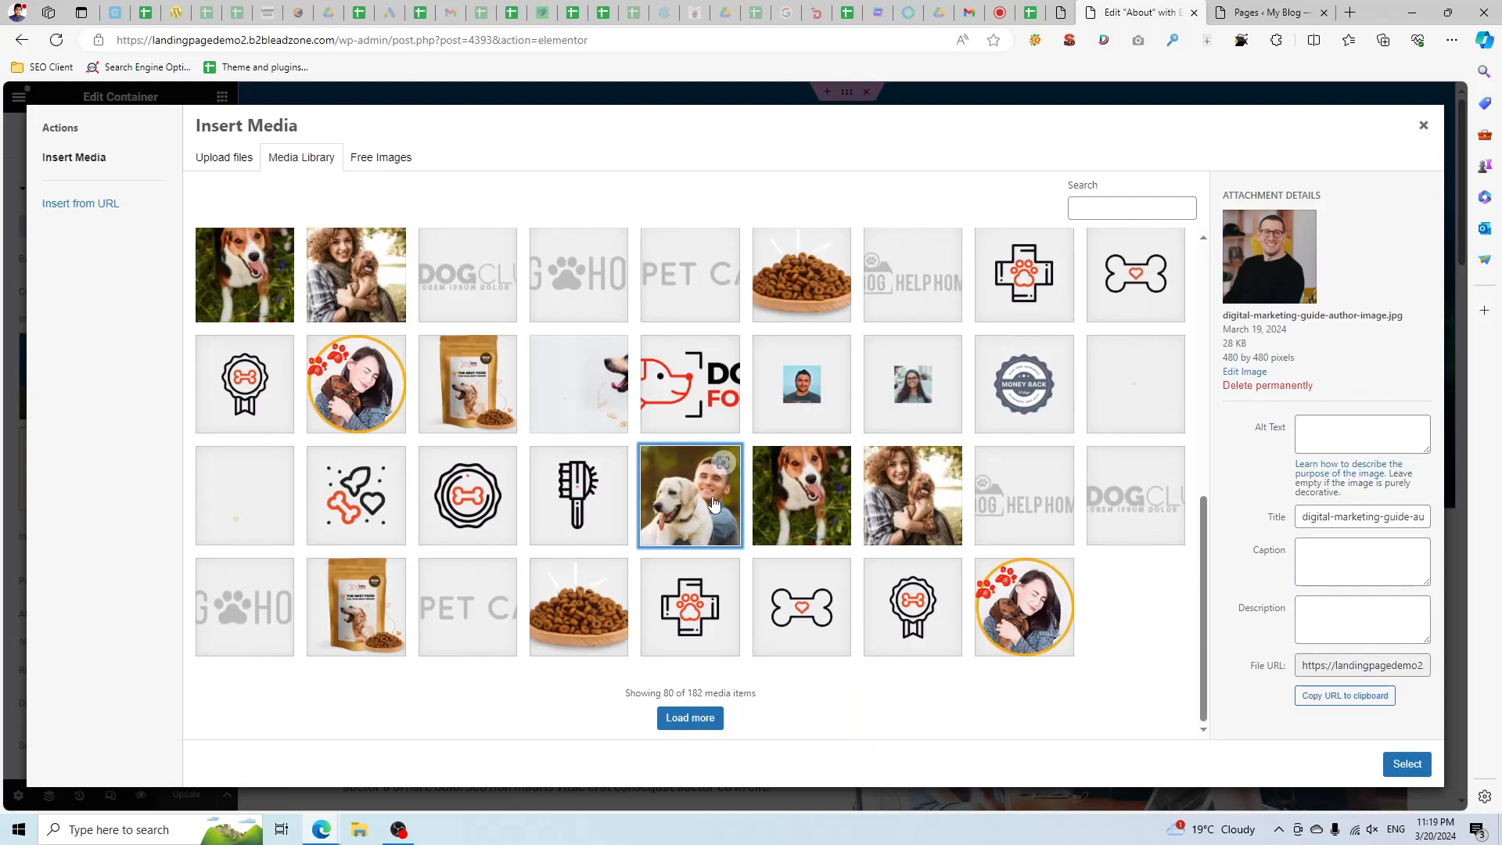
pyautogui.click(788, 508)
pyautogui.click(912, 511)
pyautogui.scroll(7, 594, 428)
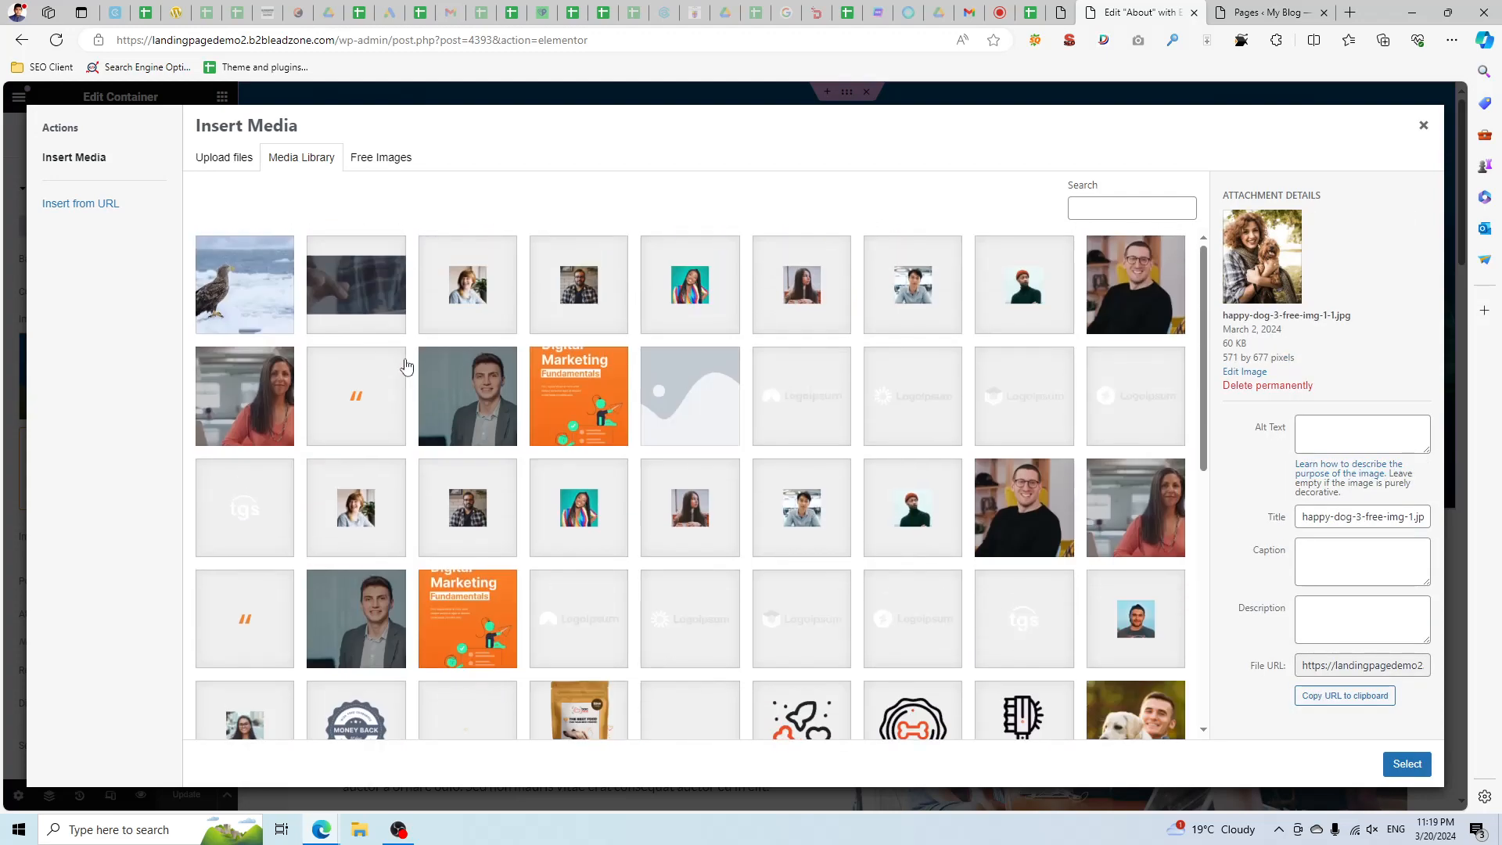
pyautogui.click(363, 313)
pyautogui.click(1404, 763)
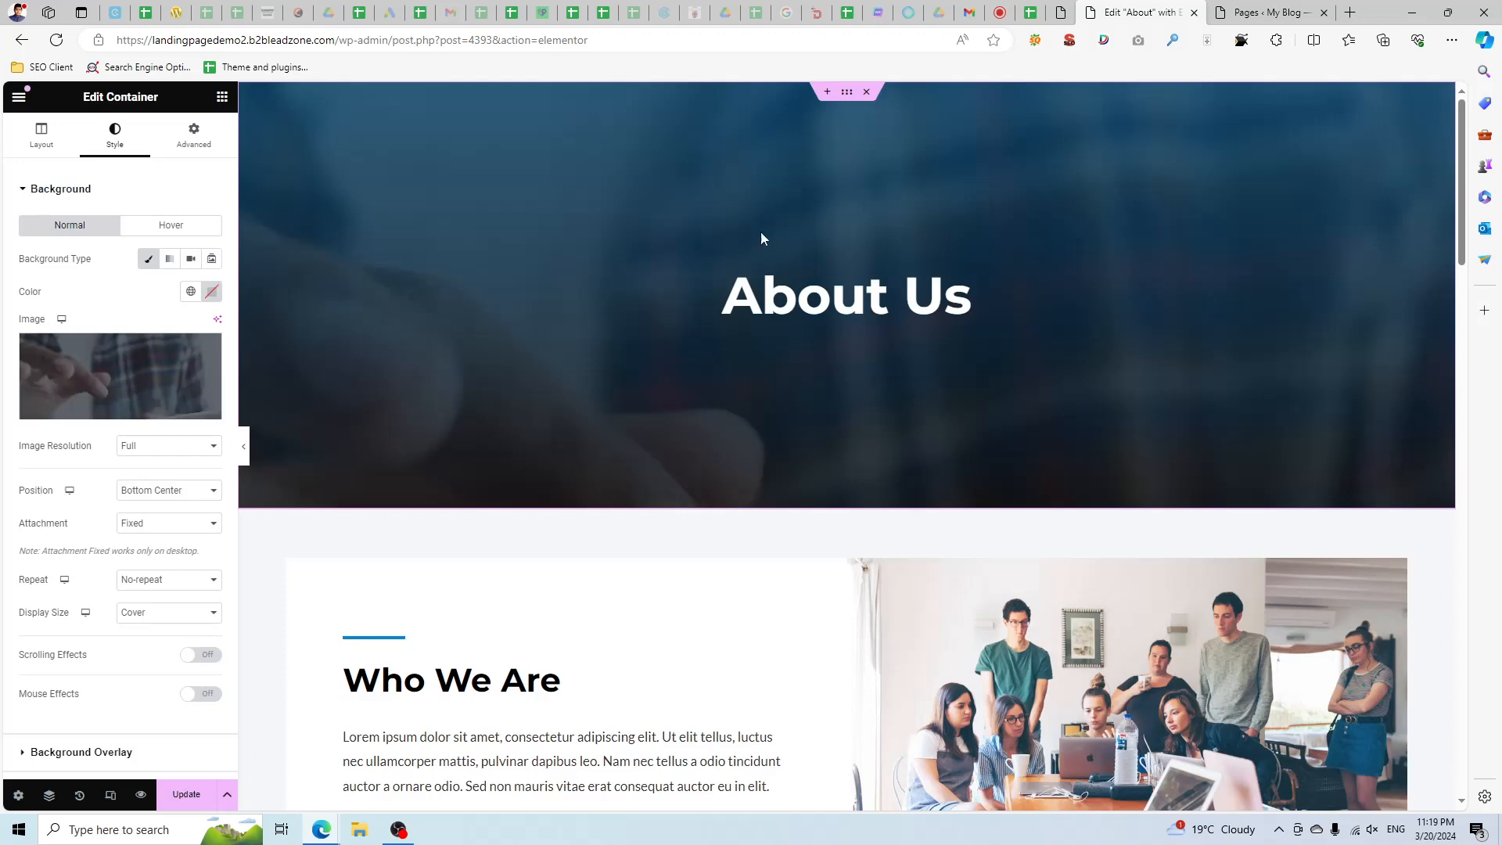
# Set the About Us hero's background image to digital-marketing-guide-video-cover-image-1-1.jpg from the media library.
pyautogui.scroll(-1, 174, 529)
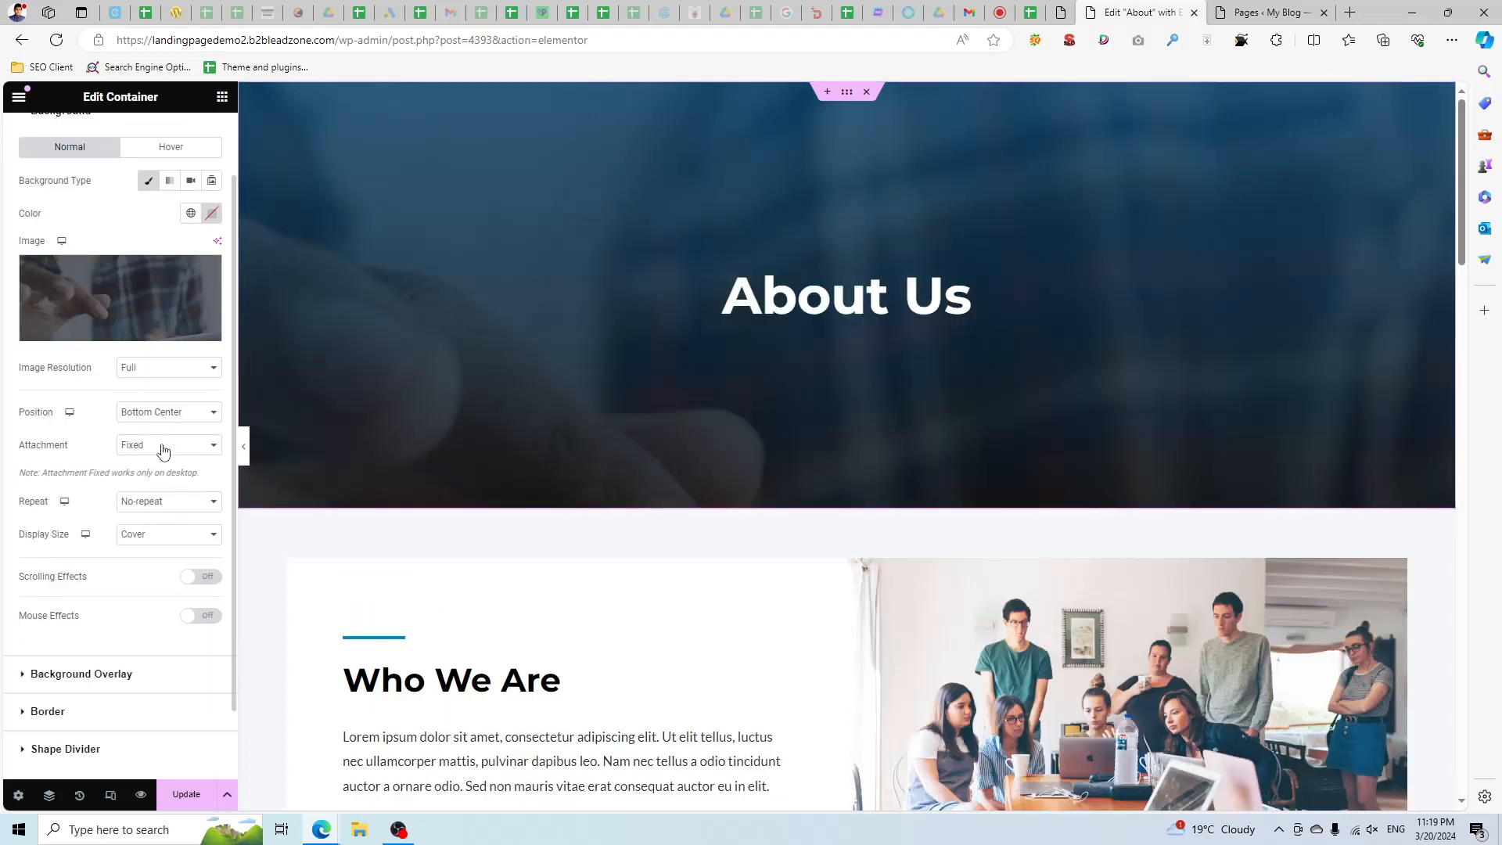
pyautogui.click(159, 504)
pyautogui.click(164, 510)
pyautogui.click(119, 329)
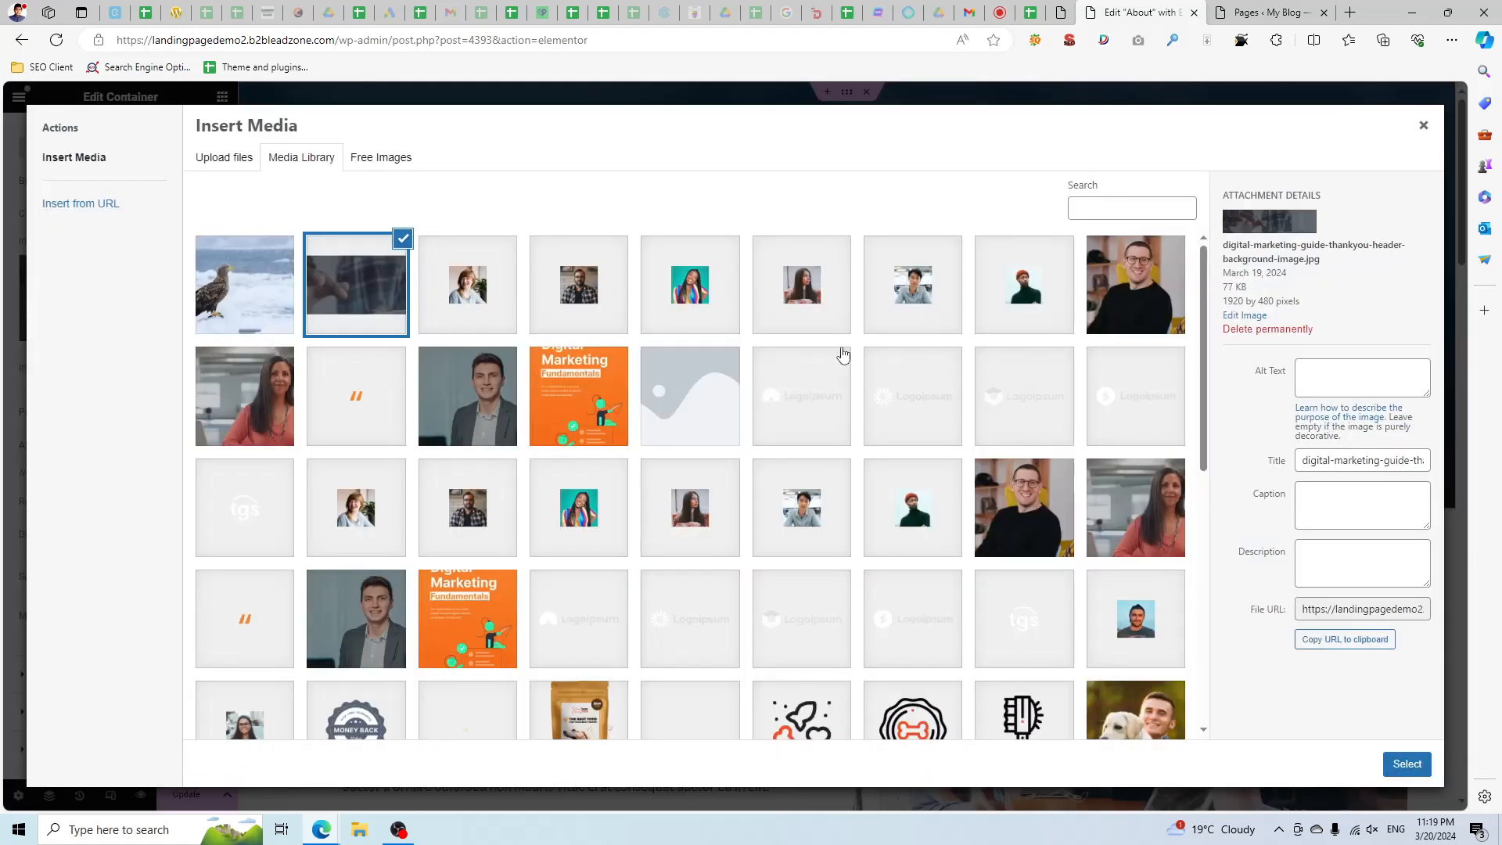
pyautogui.click(575, 397)
pyautogui.click(468, 399)
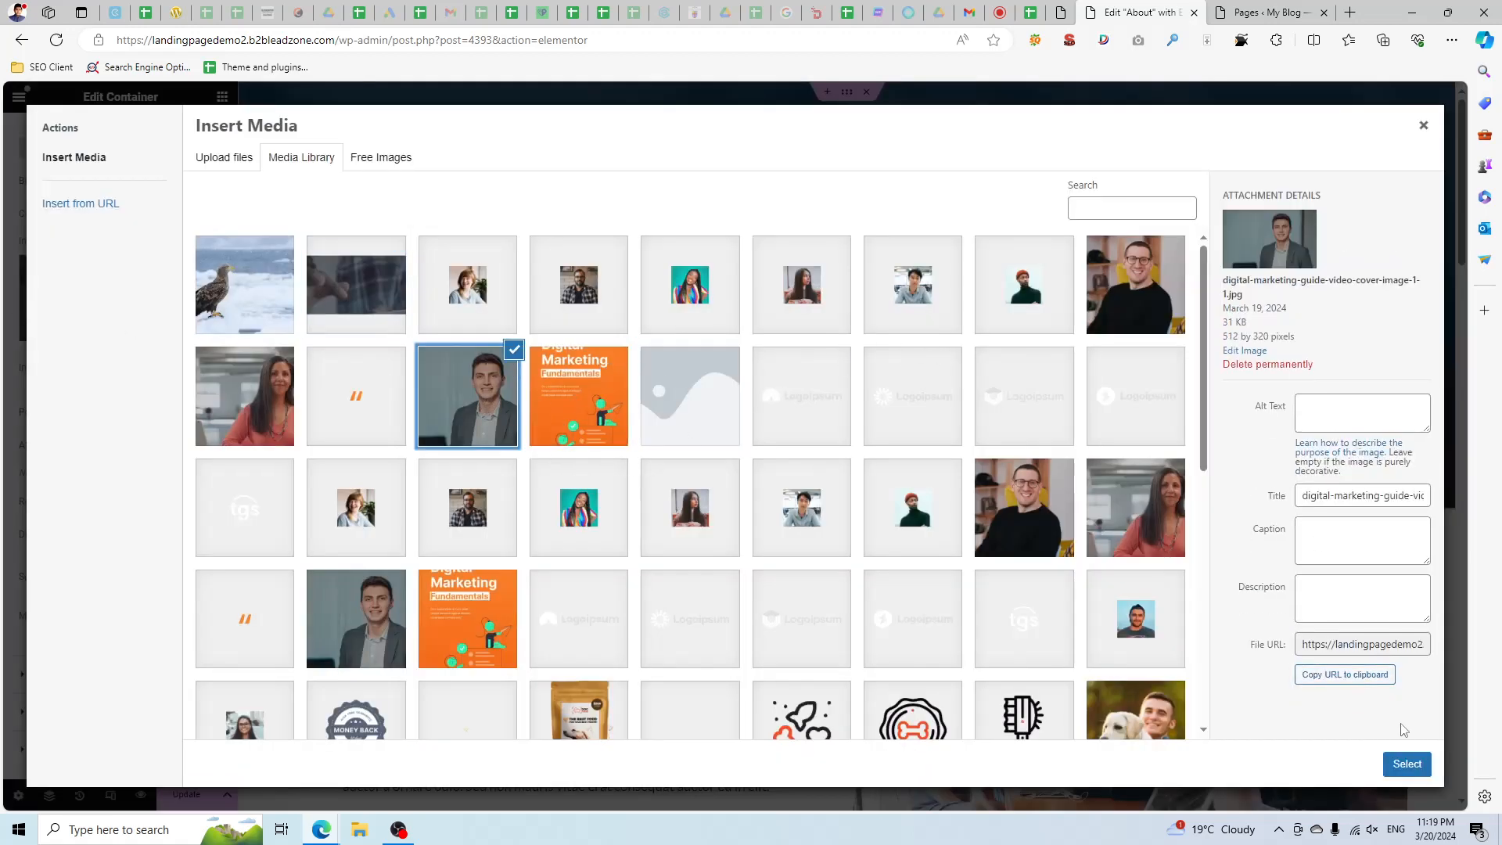
pyautogui.click(1407, 765)
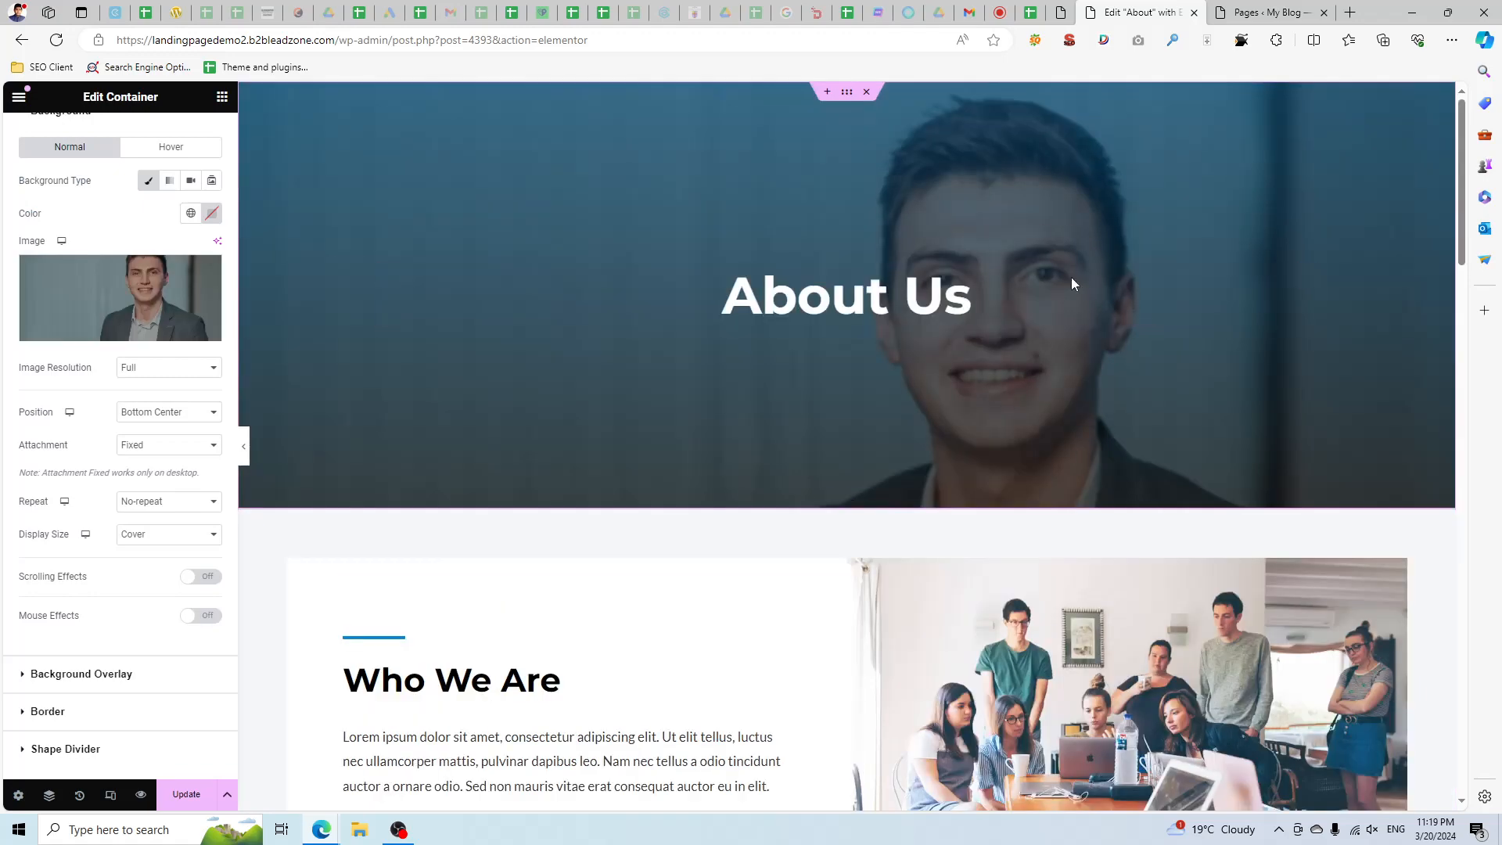
# Inspect the Who We Are text and photo, the first Our Team card's content settings and the rest of the About page.
pyautogui.scroll(-2, 1017, 298)
pyautogui.scroll(2, 984, 308)
pyautogui.scroll(-3, 860, 375)
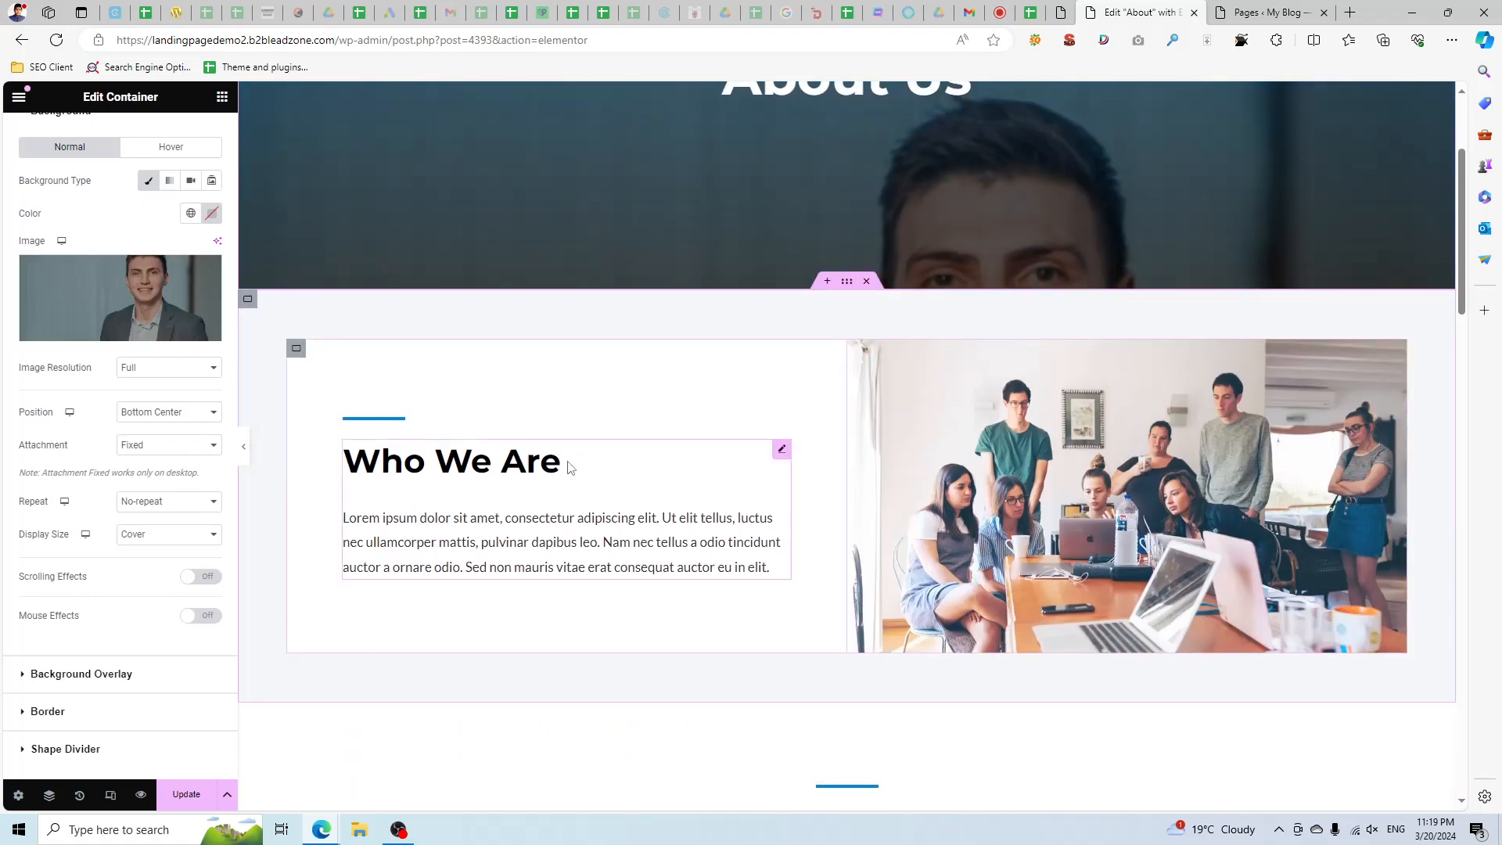
pyautogui.click(569, 468)
pyautogui.click(884, 508)
pyautogui.scroll(-8, 884, 511)
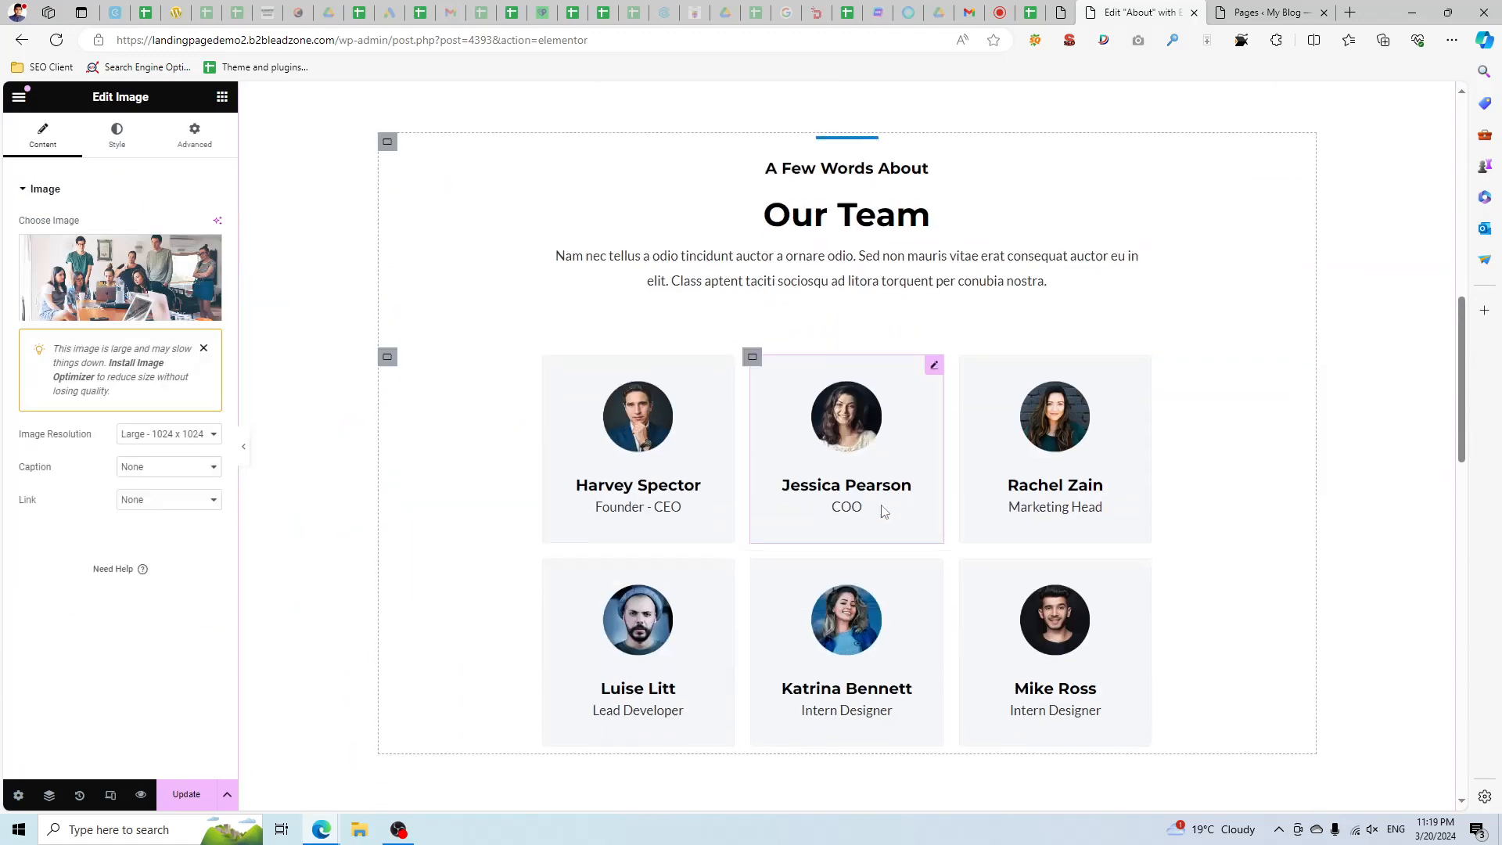
pyautogui.click(671, 436)
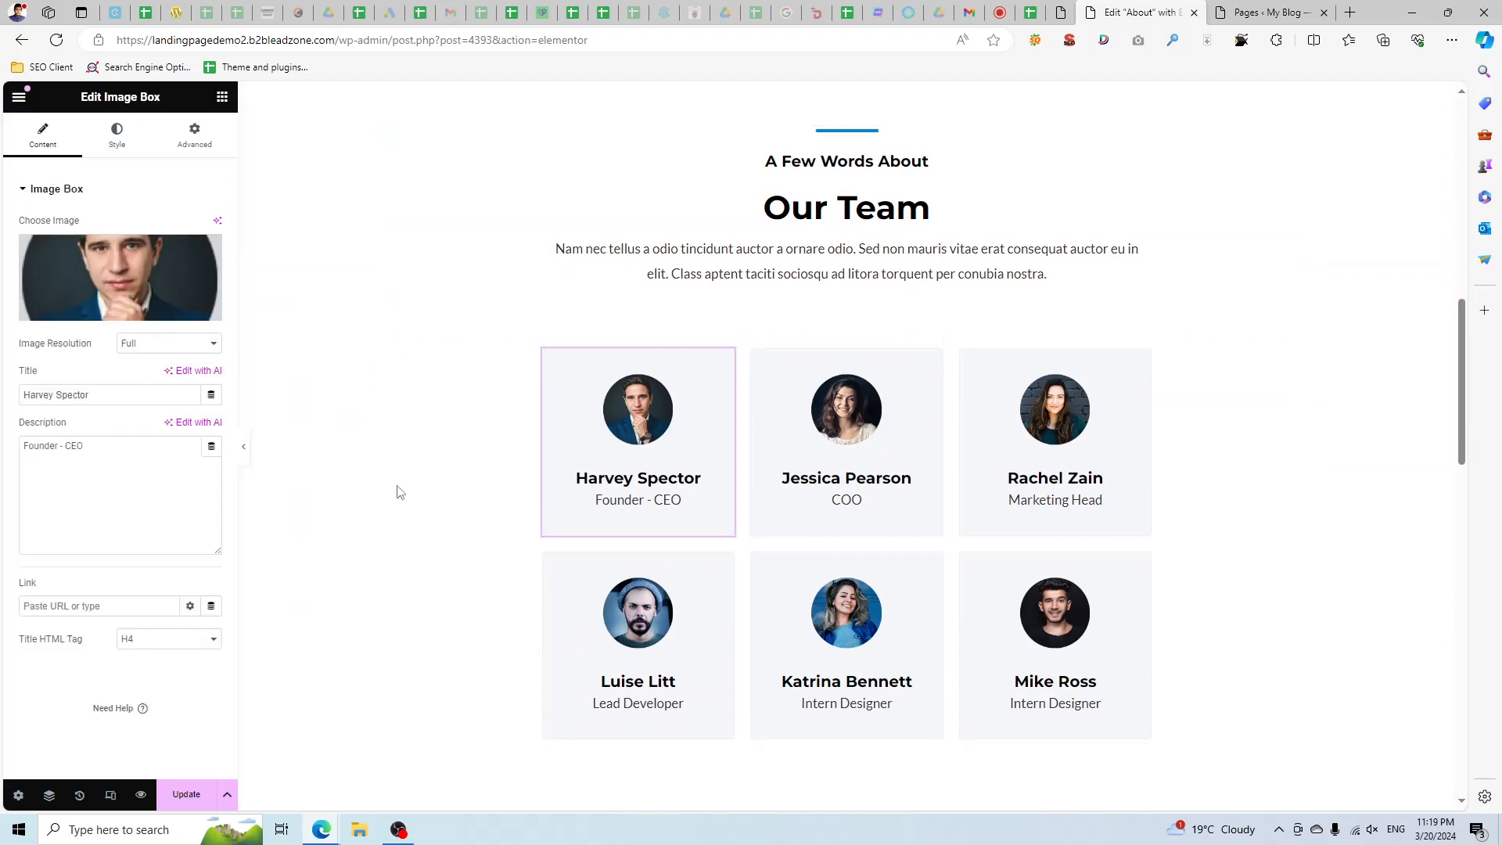
pyautogui.scroll(-15, 983, 459)
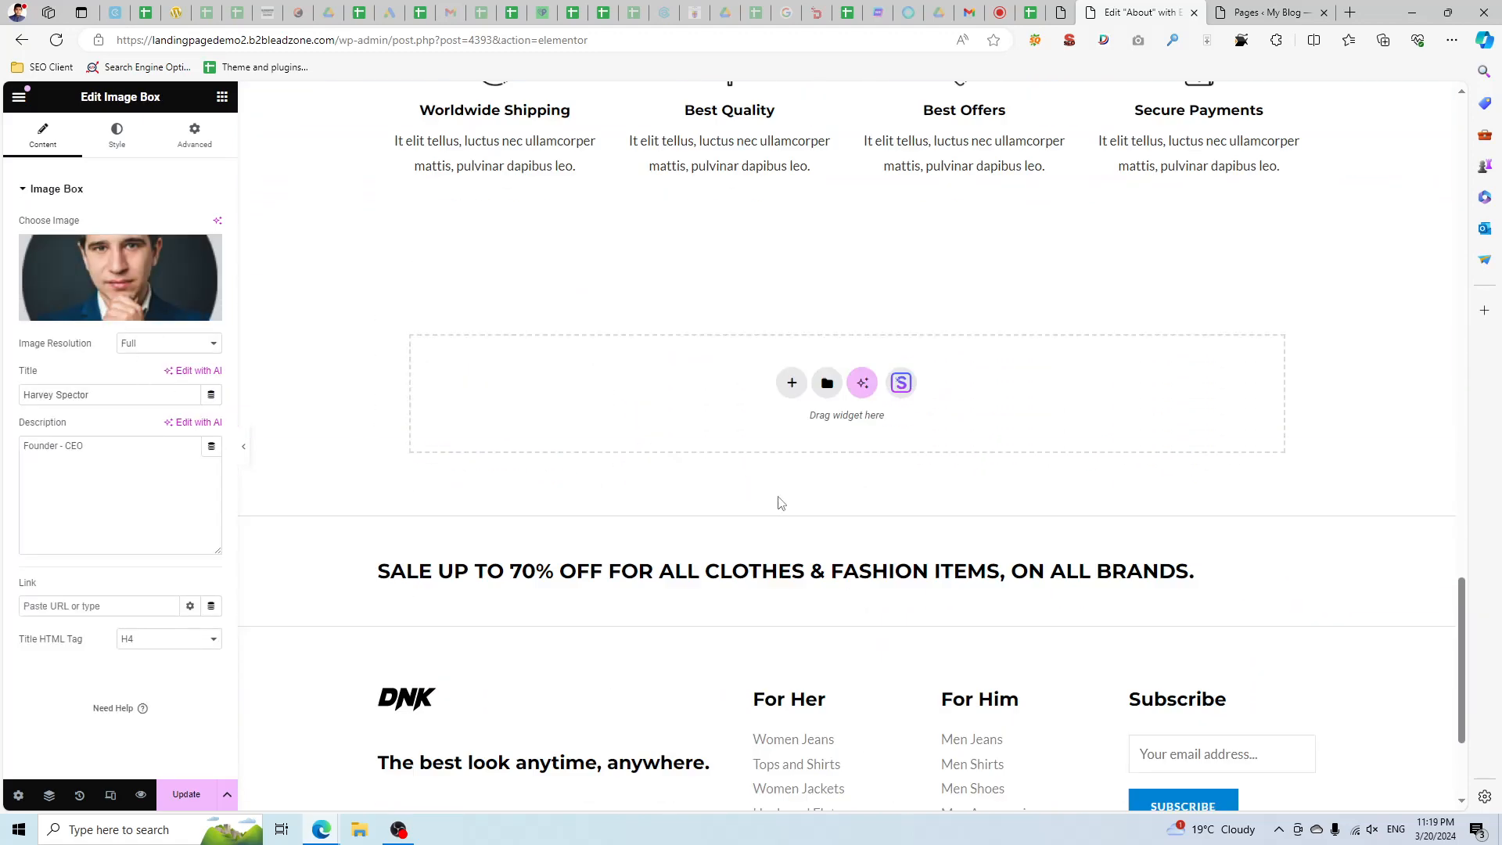
pyautogui.scroll(-3, 780, 503)
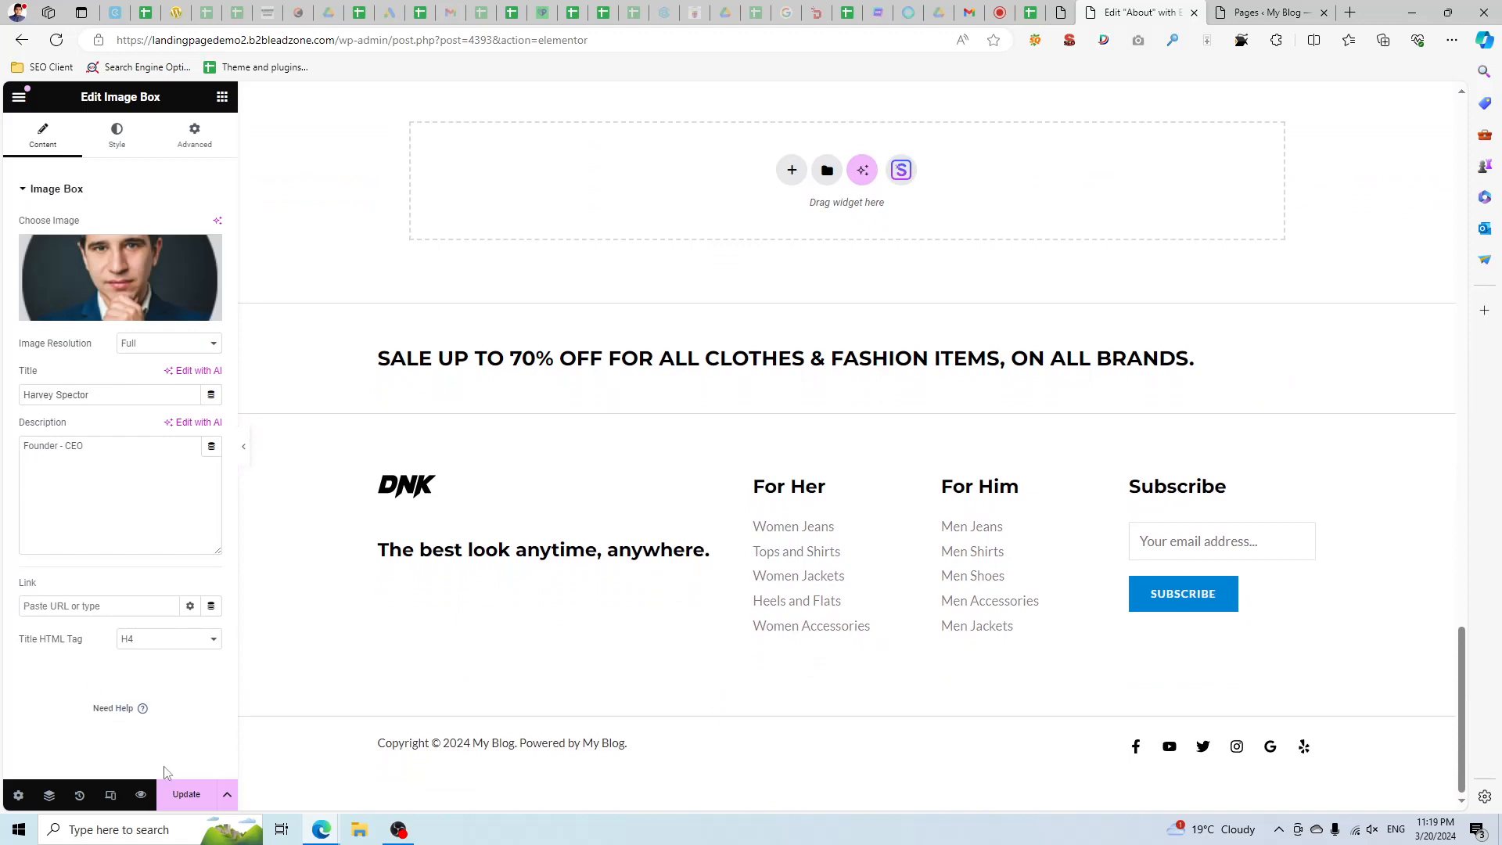
# Switch to the WordPress admin, open the theme Customizer and go to its Header Builder settings.
pyautogui.click(1210, 10)
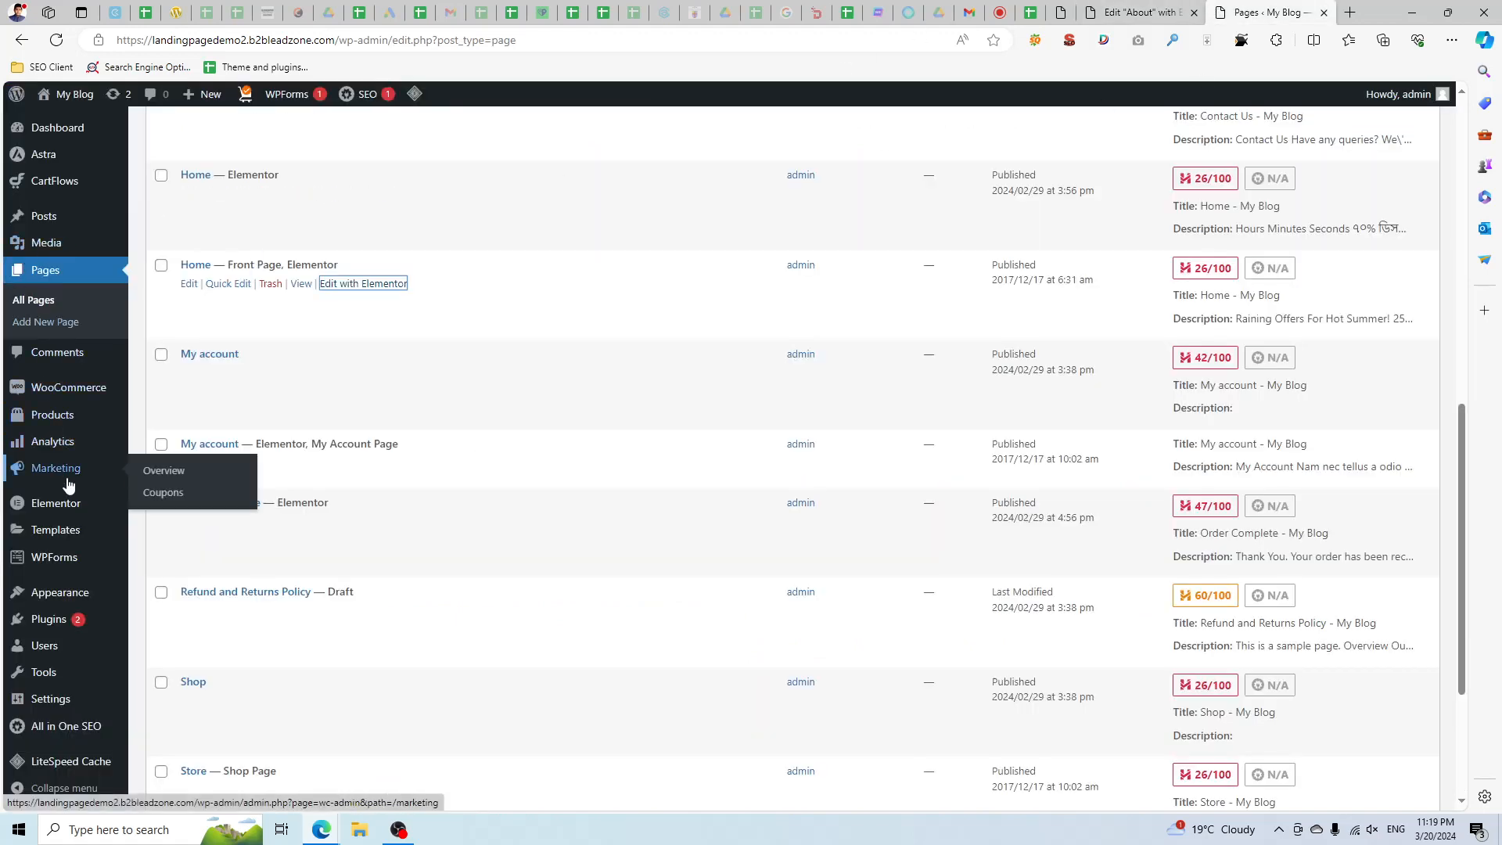
pyautogui.moveTo(69, 516)
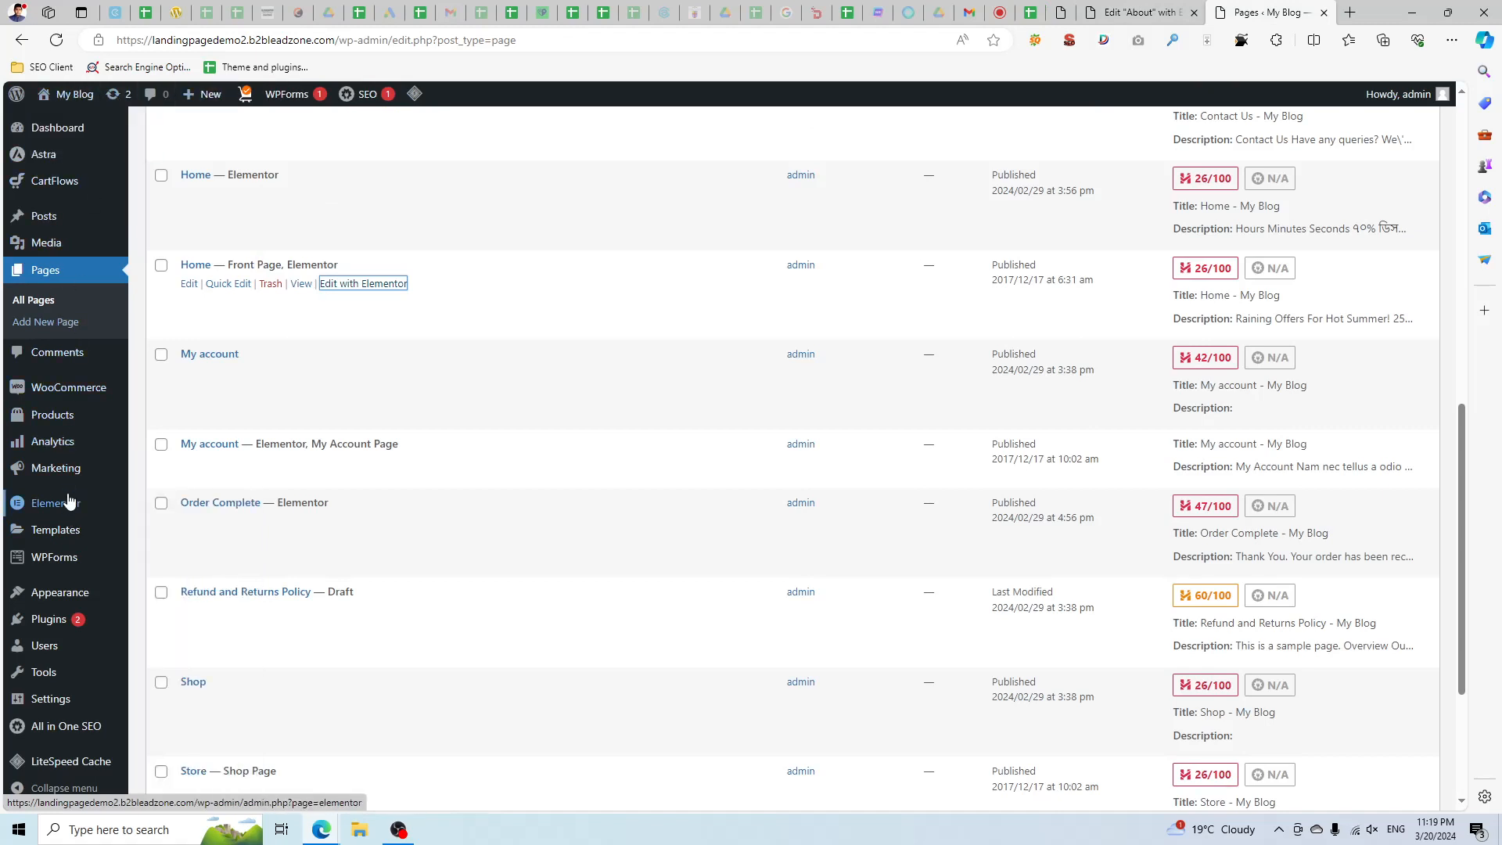
pyautogui.scroll(-3, 69, 596)
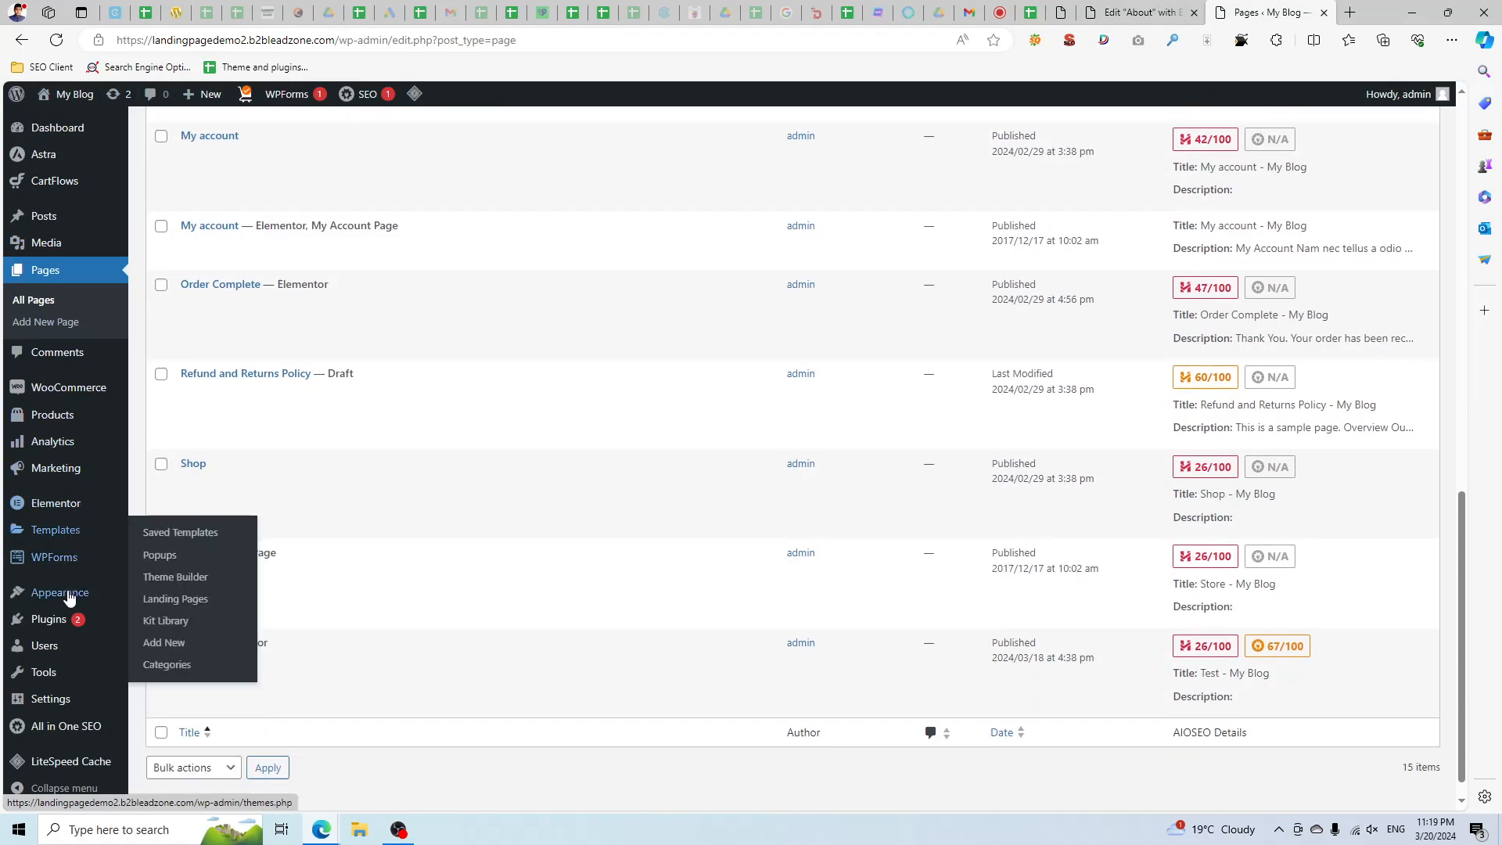
pyautogui.moveTo(69, 596)
pyautogui.click(152, 616)
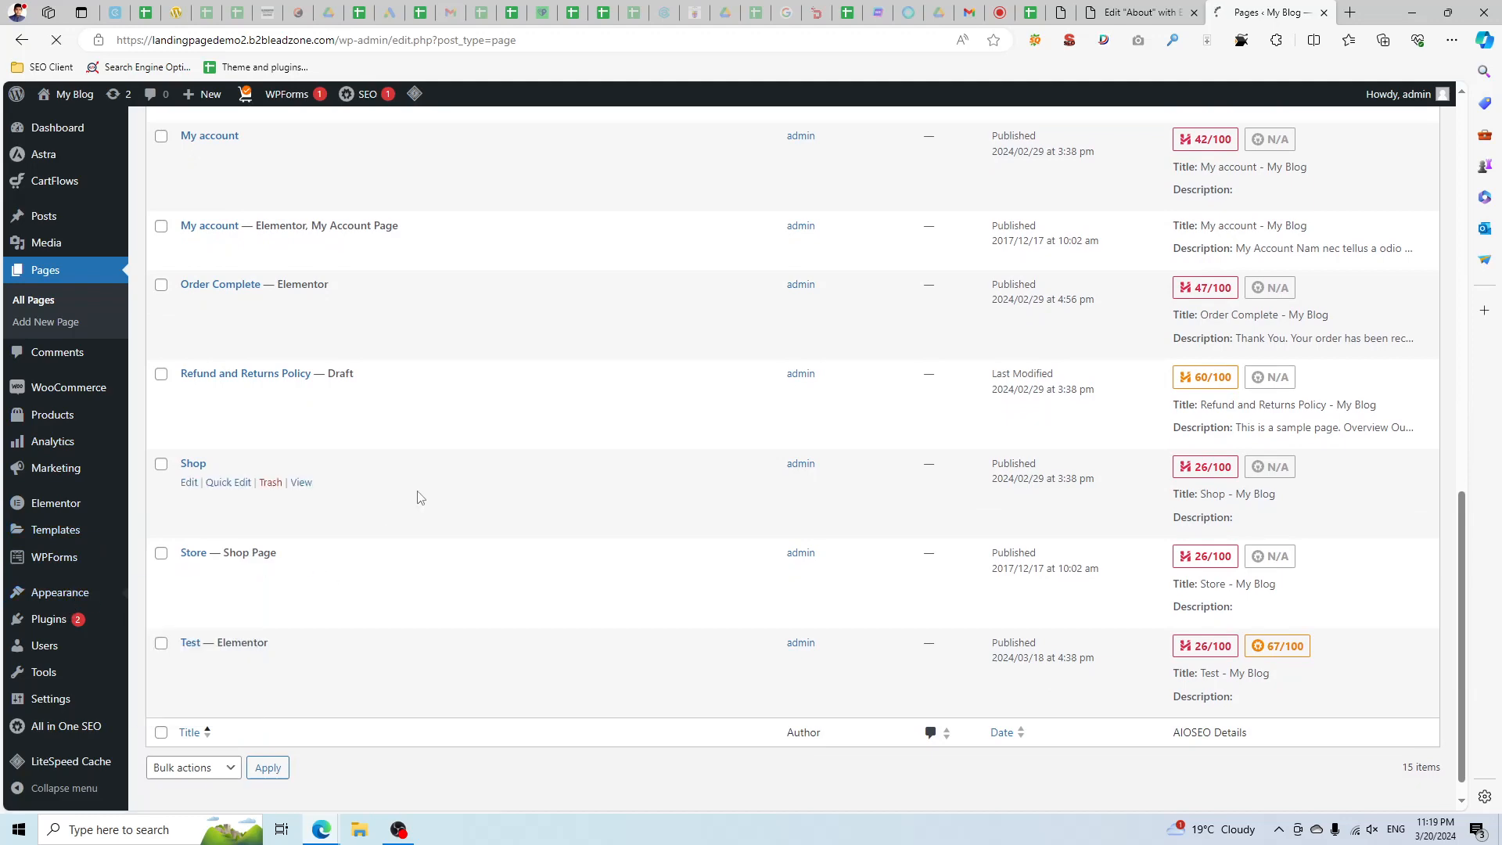
pyautogui.scroll(4, 600, 439)
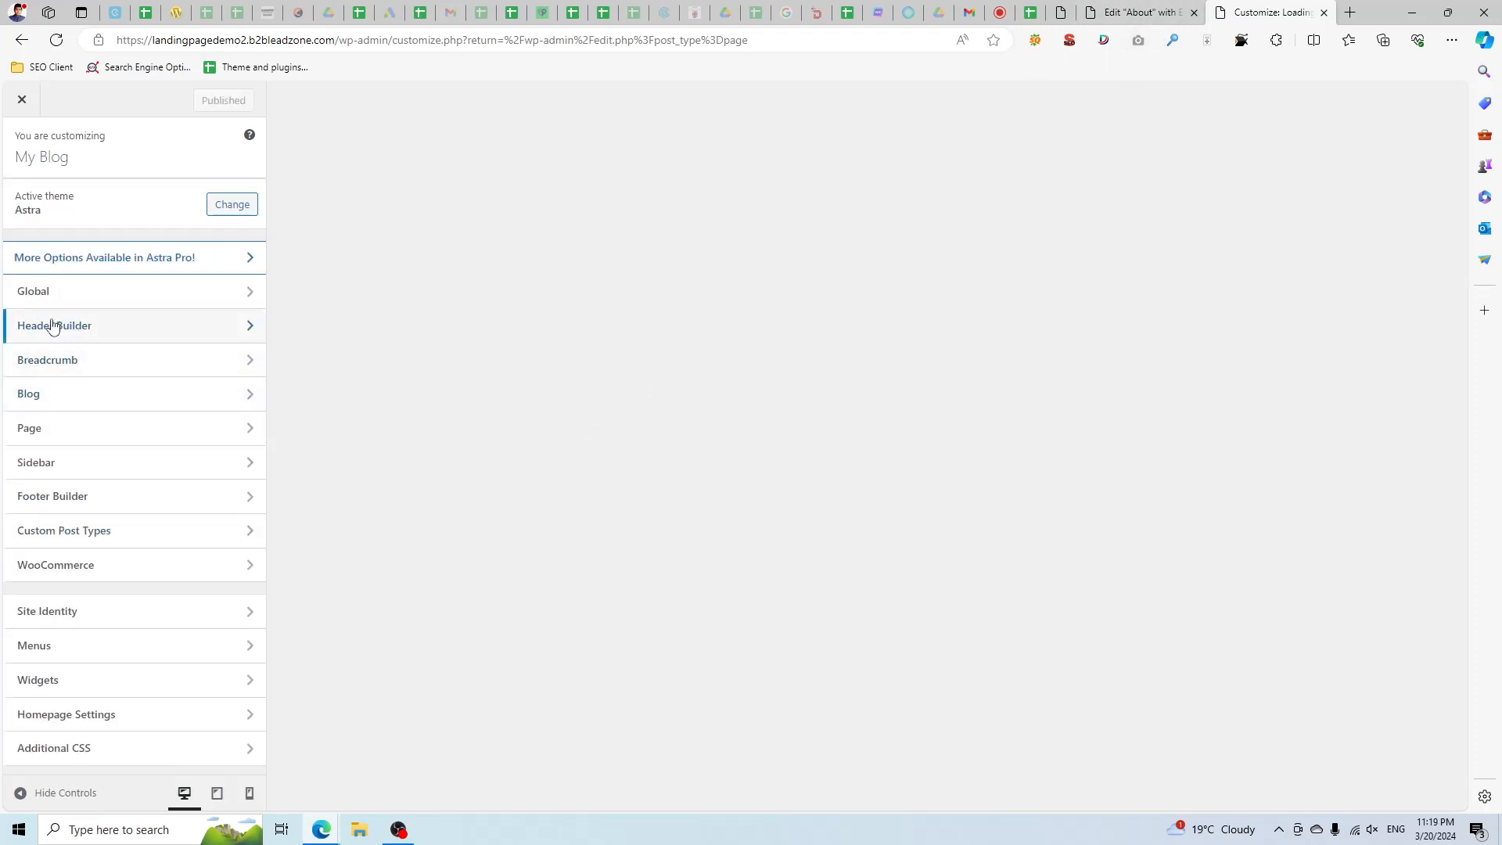
pyautogui.click(101, 327)
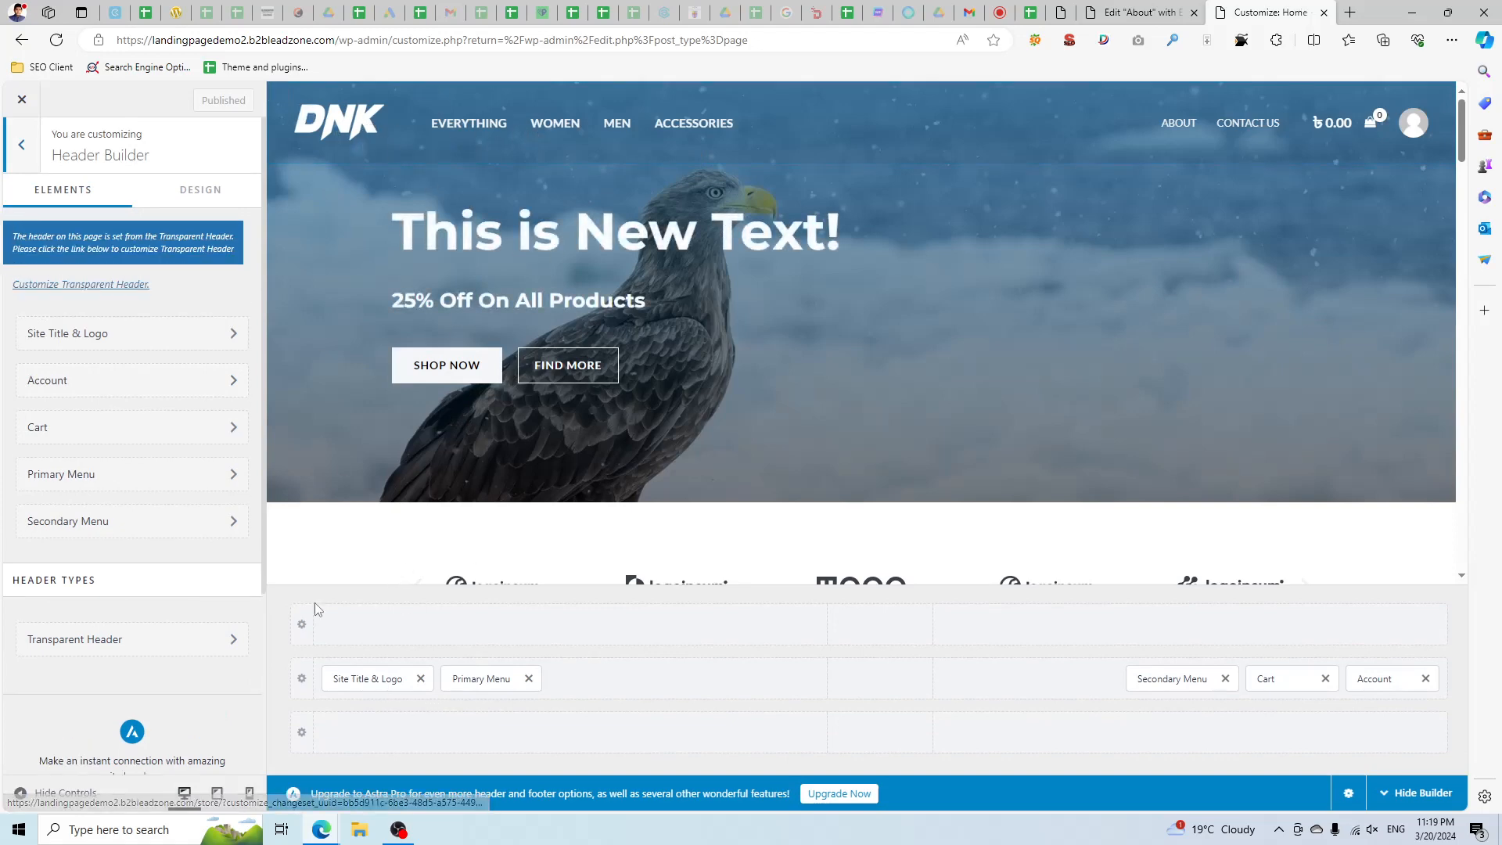
# Remove Site Title & Logo from the header's middle row, add it back and move Primary Menu after it.
pyautogui.click(420, 679)
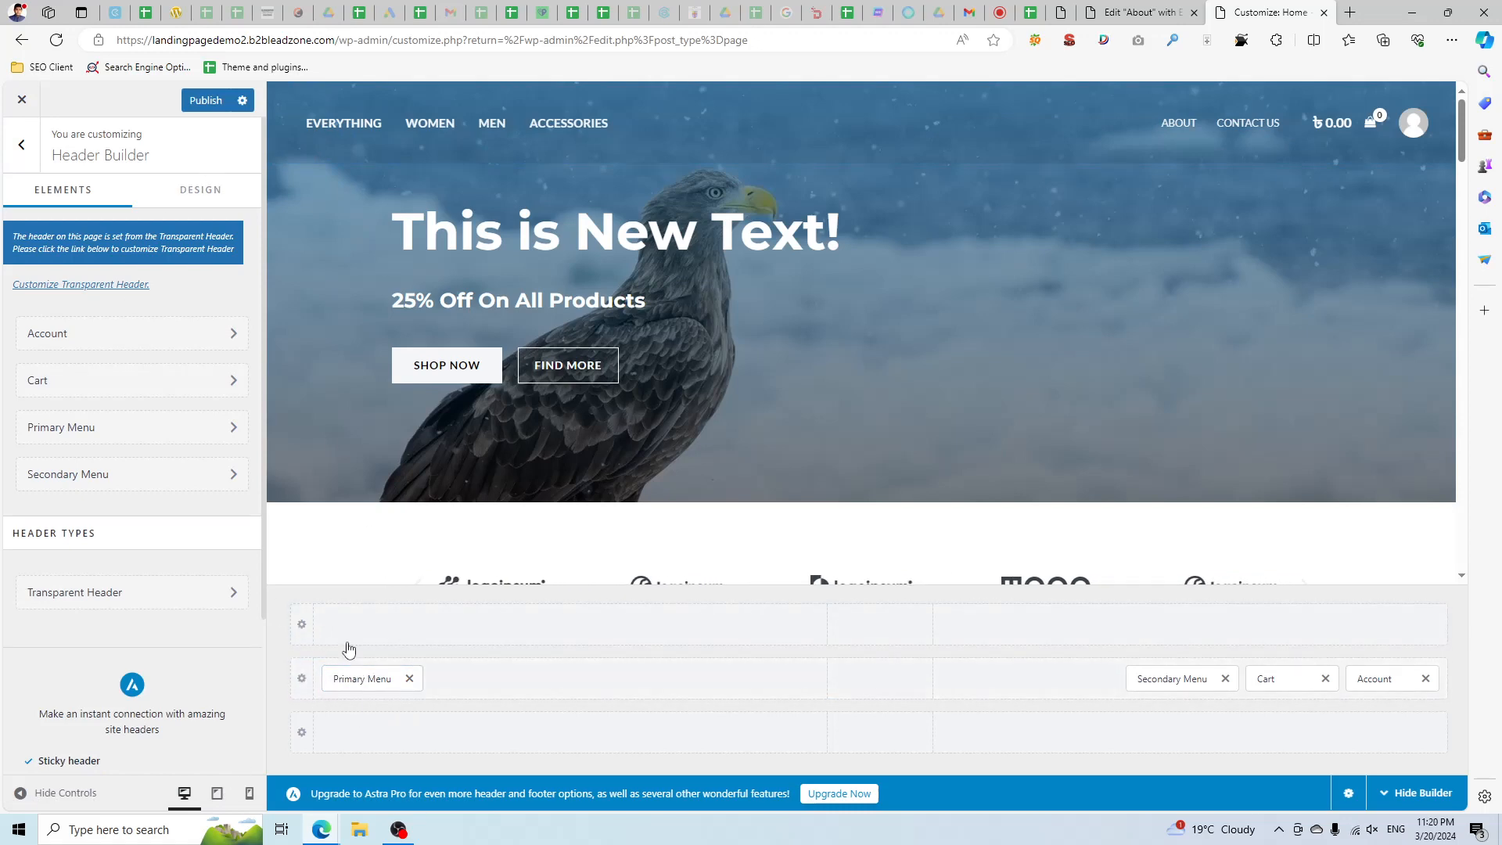
pyautogui.click(569, 678)
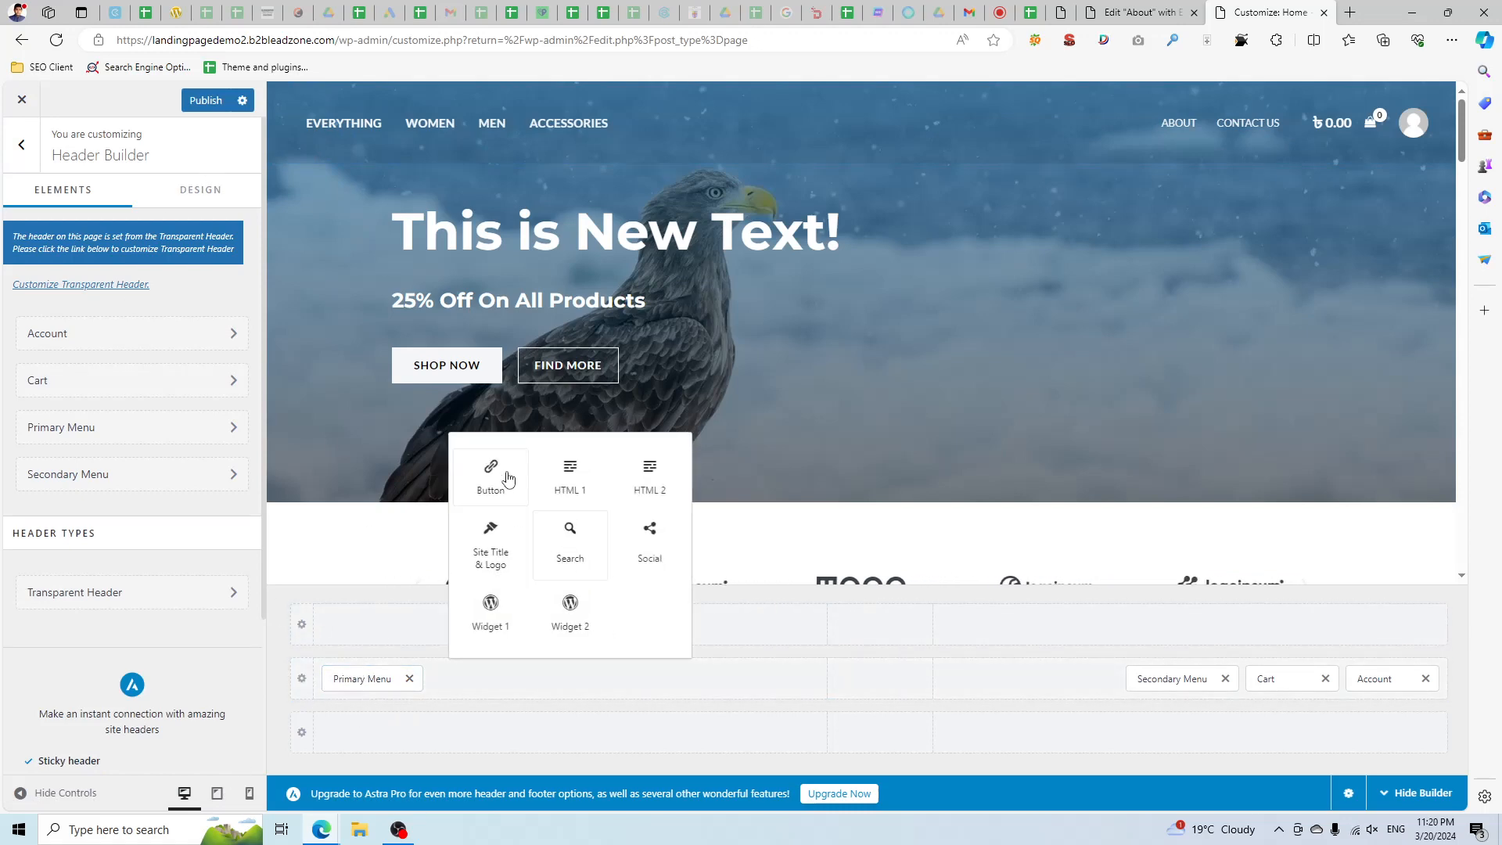
pyautogui.click(490, 540)
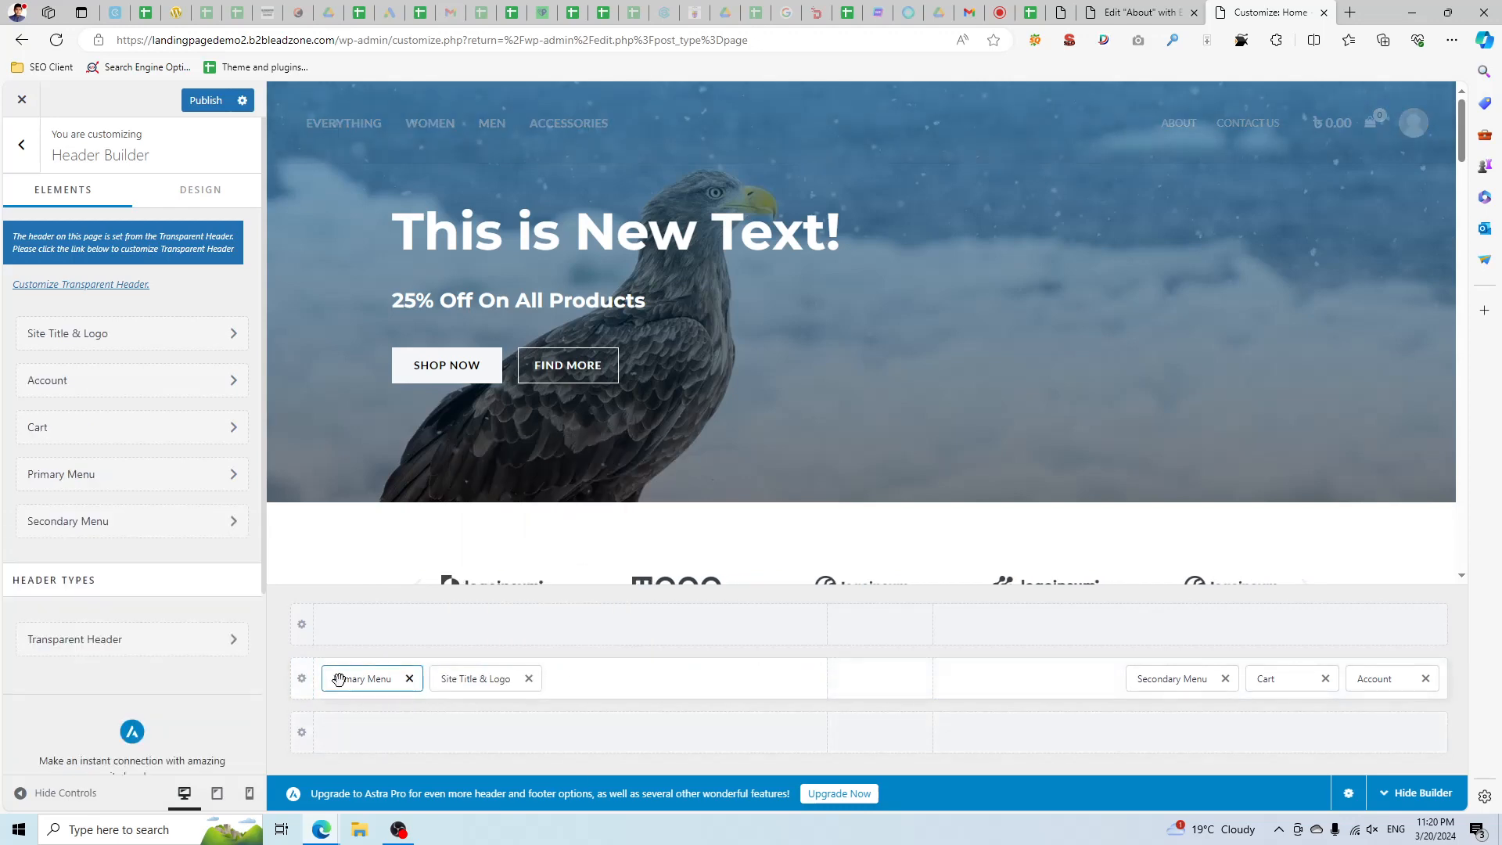
pyautogui.moveTo(360, 678); pyautogui.dragTo(526, 679)
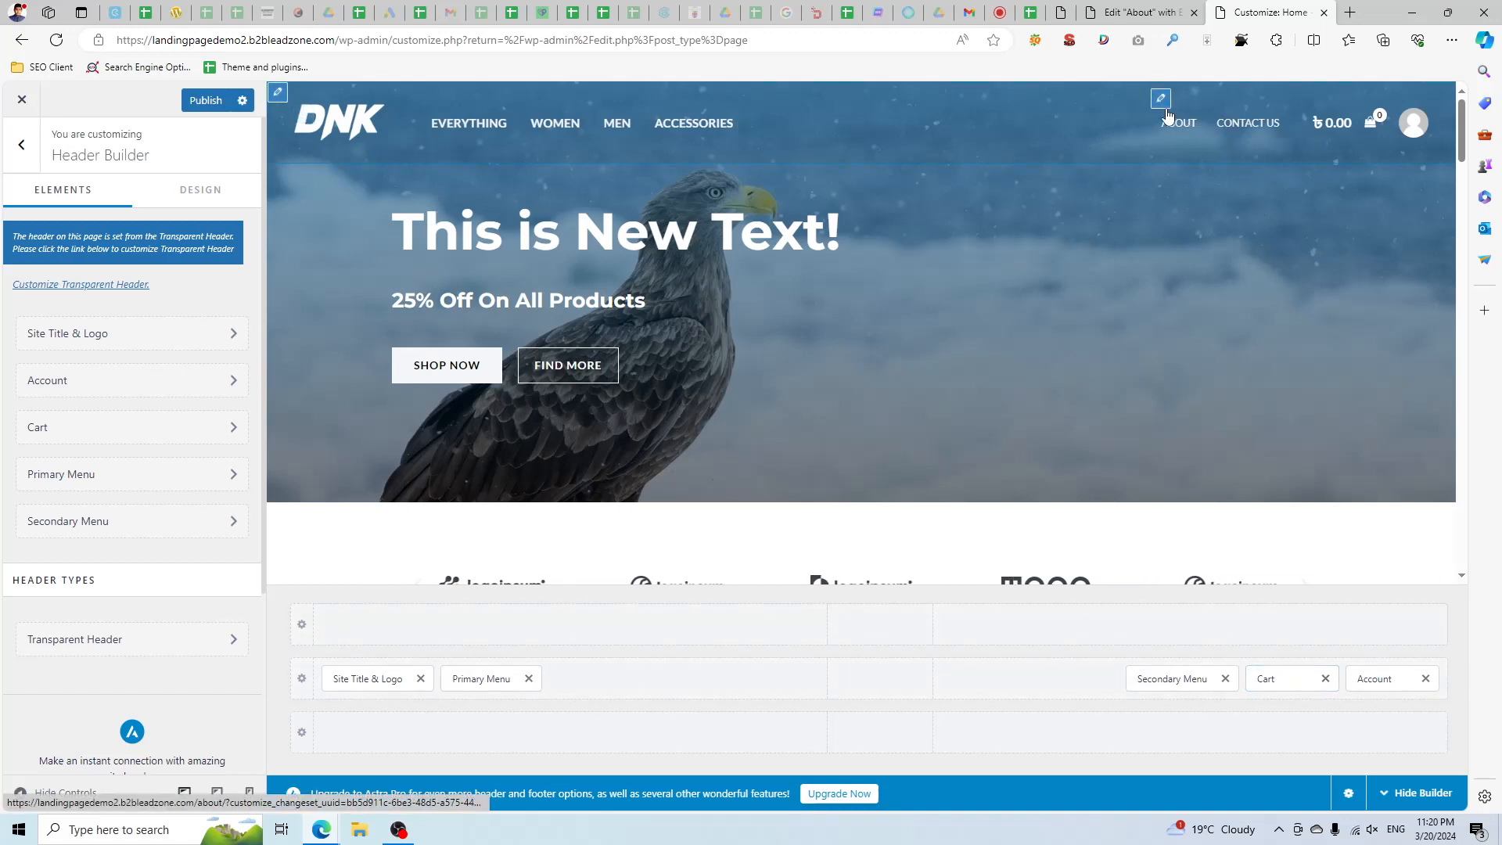
# Remove Secondary Menu from the header and publish the change.
pyautogui.click(1225, 678)
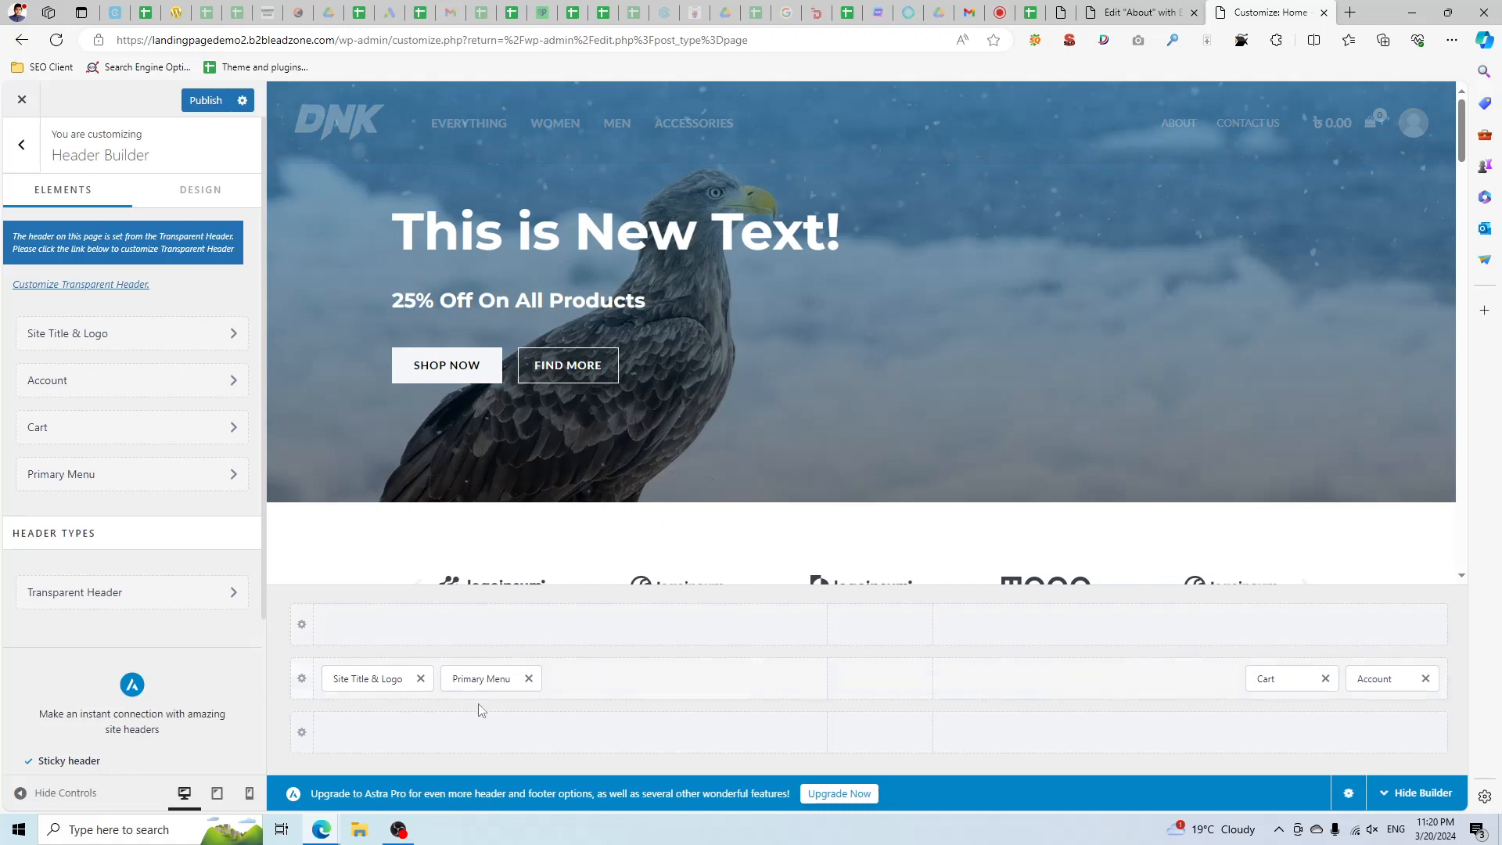
pyautogui.click(203, 101)
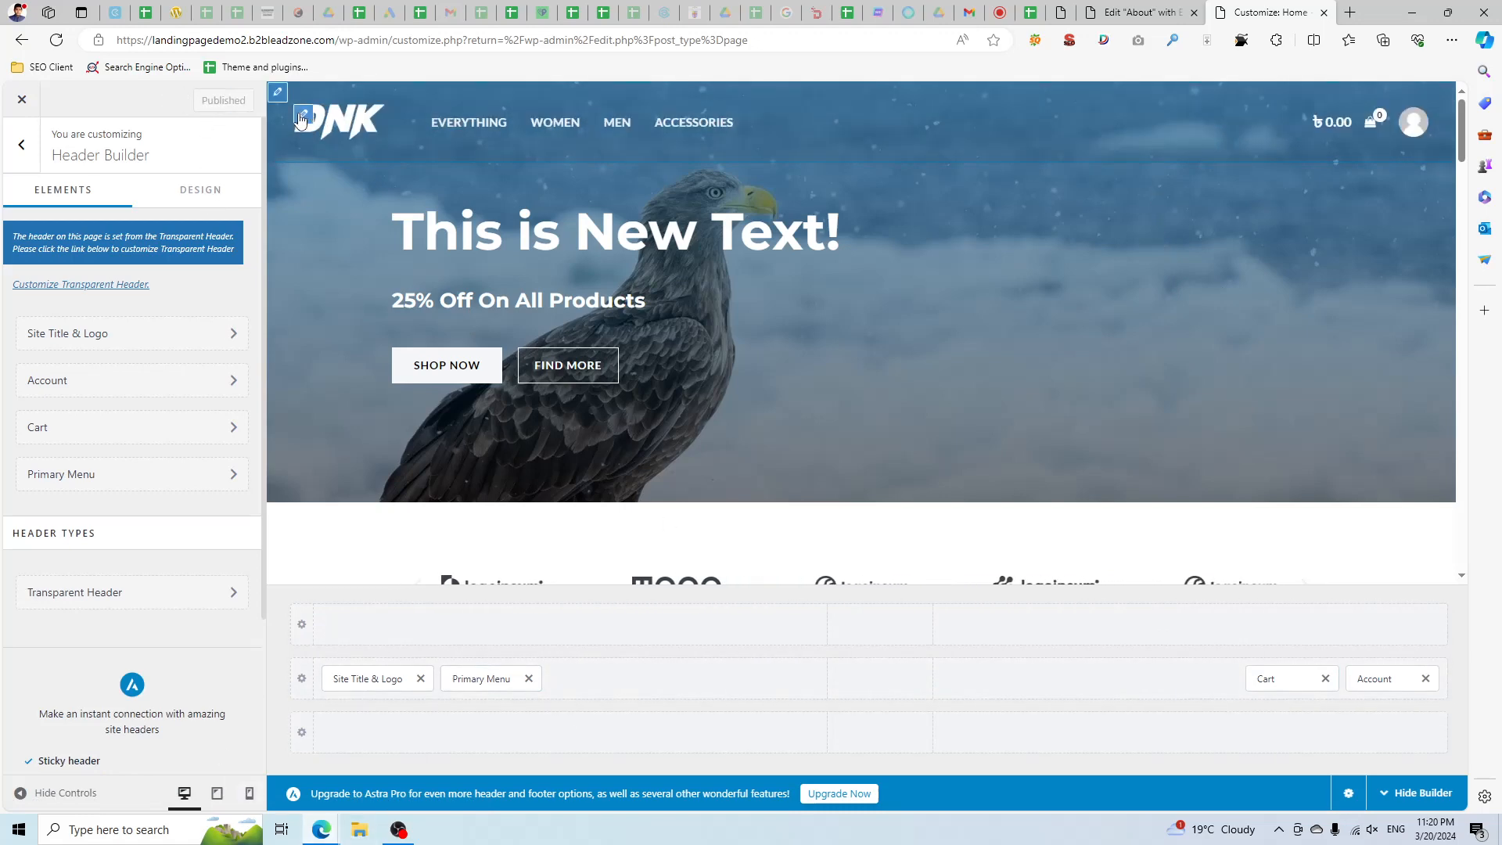
# Replace the site logo with the Money Back badge from the media library, cropped to the suggested area.
pyautogui.click(302, 117)
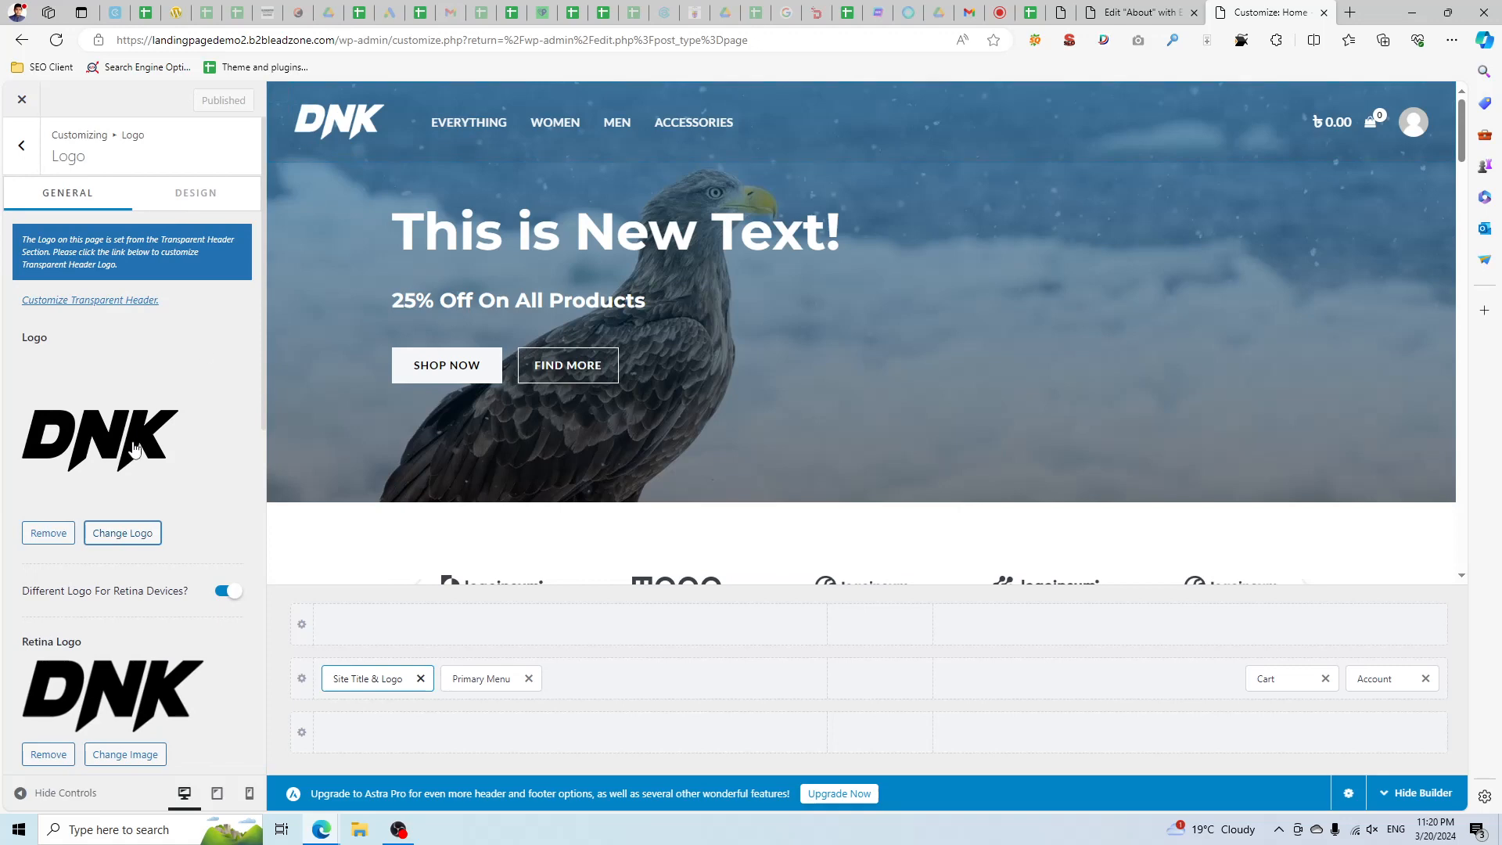
pyautogui.click(113, 532)
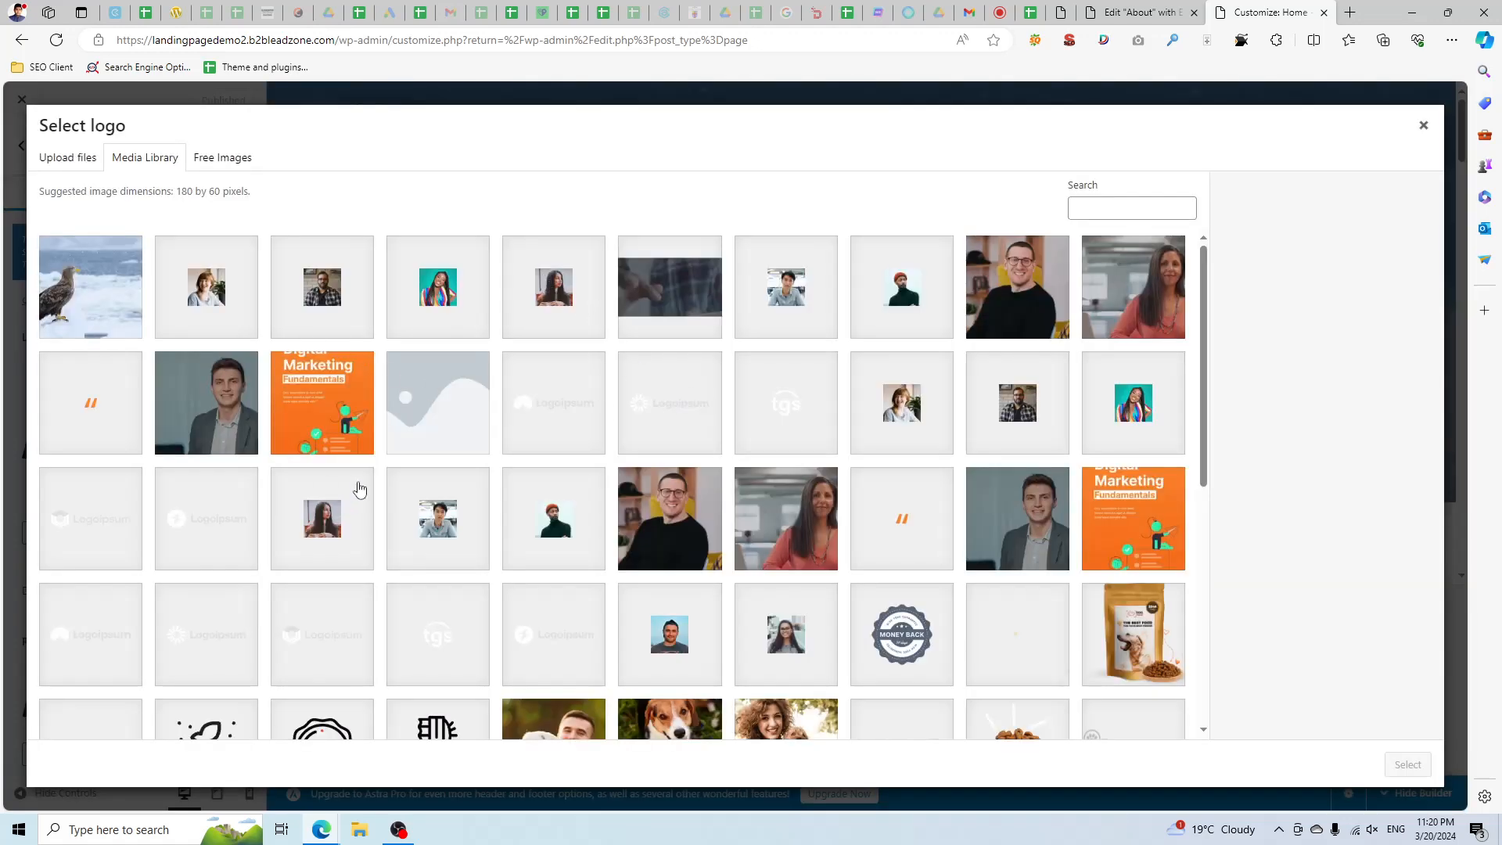
pyautogui.scroll(-2, 874, 509)
pyautogui.click(899, 478)
pyautogui.click(1406, 765)
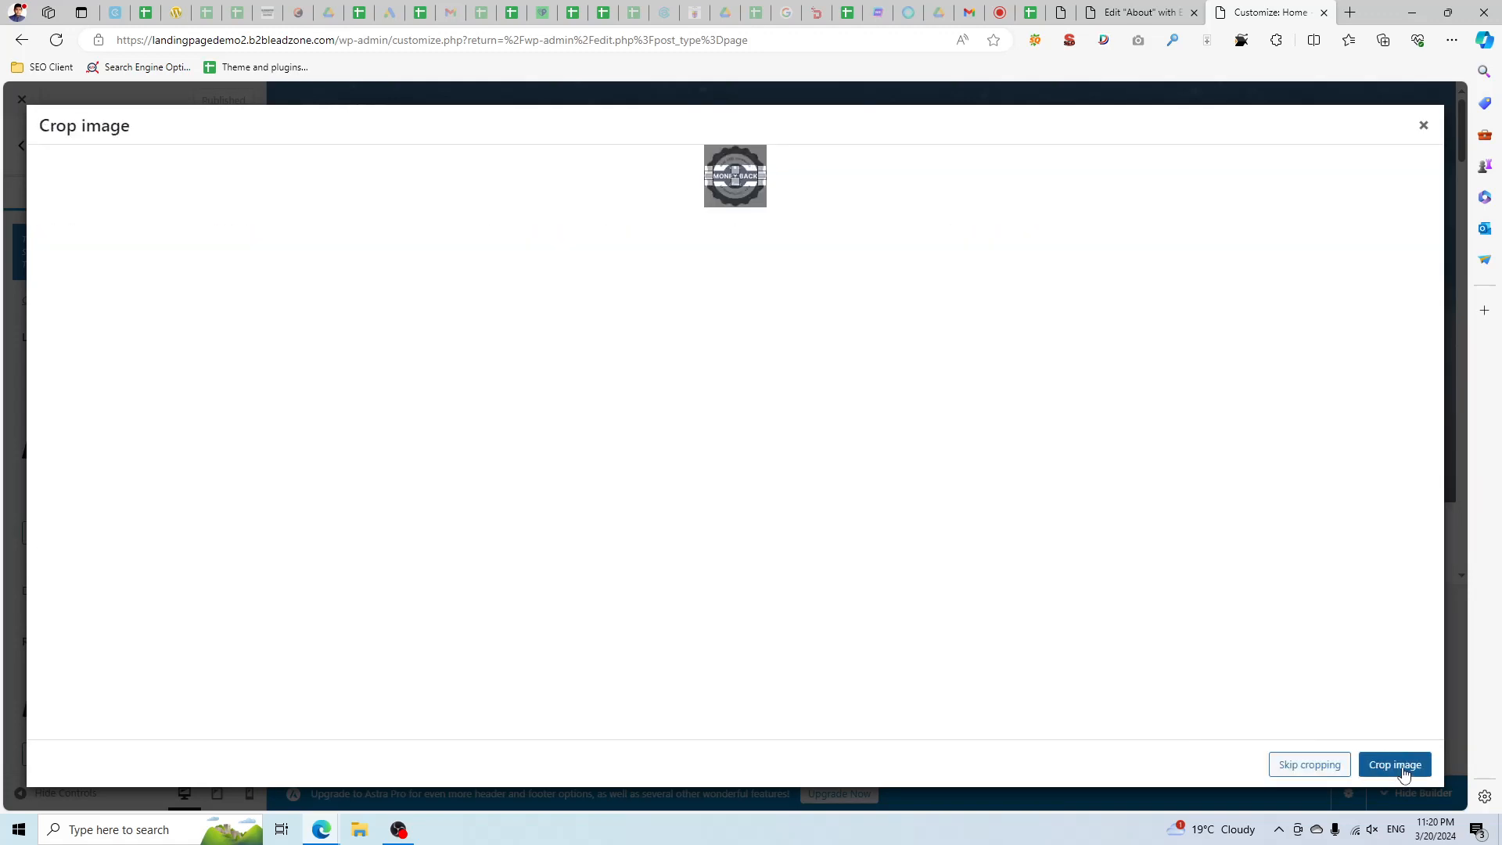
pyautogui.click(1393, 765)
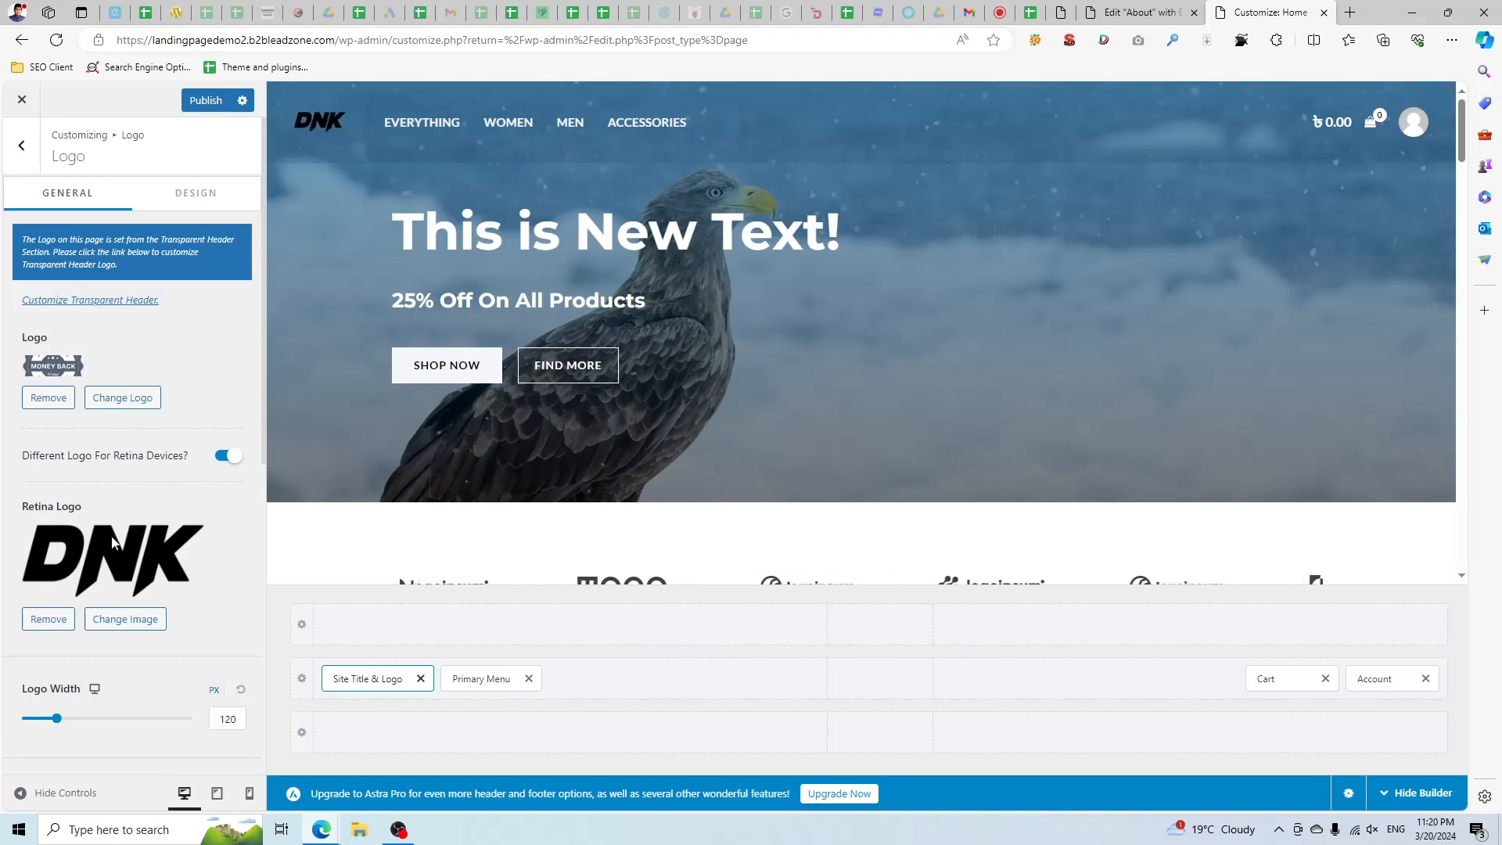
# Set the retina logo to the cropped Money Back badge from the media library.
pyautogui.click(109, 620)
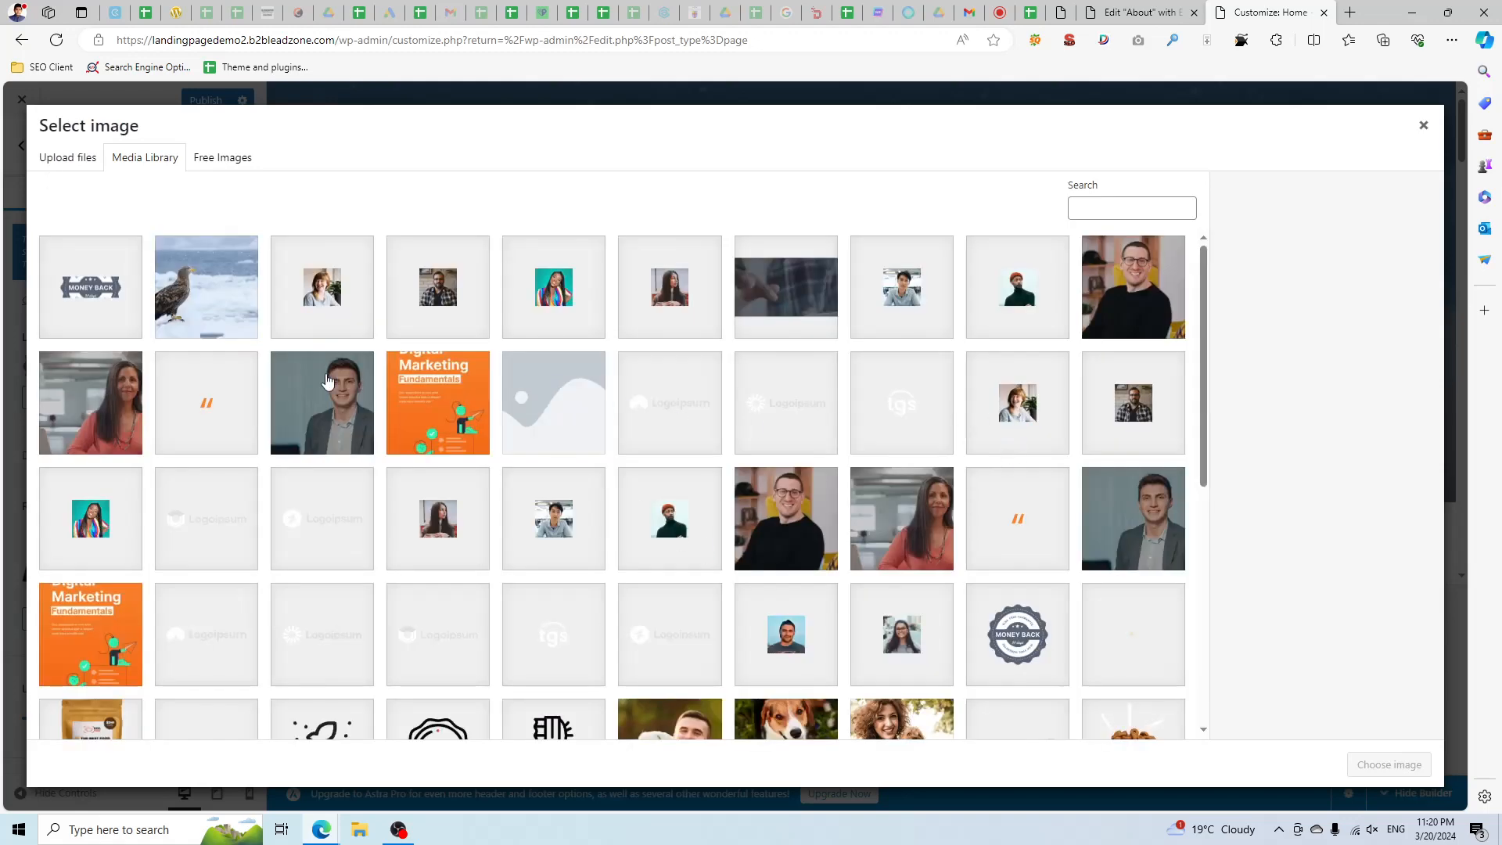
pyautogui.click(206, 286)
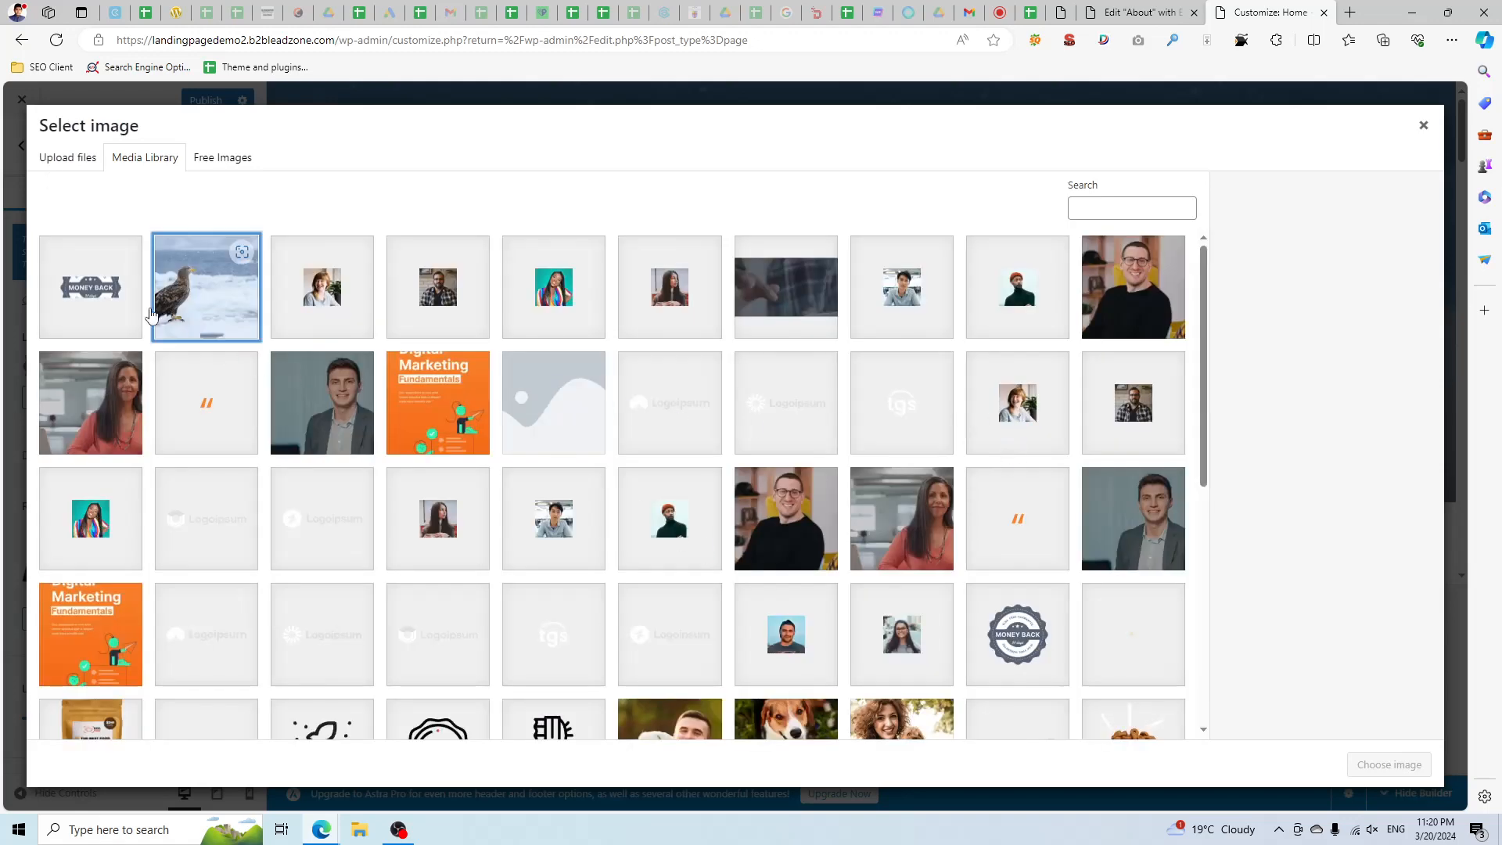
pyautogui.click(91, 286)
pyautogui.click(1389, 765)
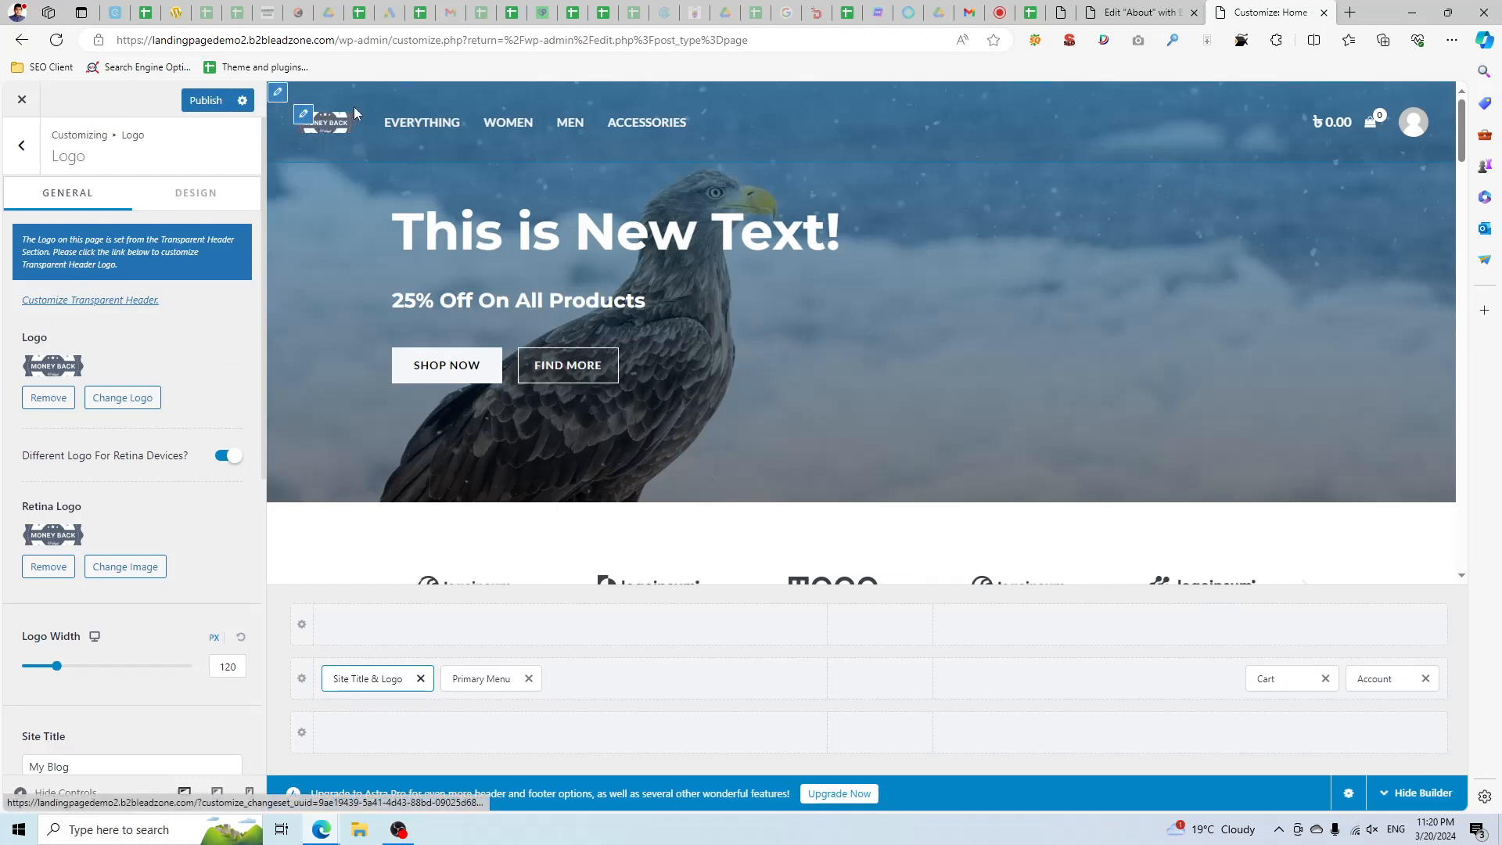
# Set the logo width to 27 px.
pyautogui.moveTo(52, 670); pyautogui.dragTo(34, 671)
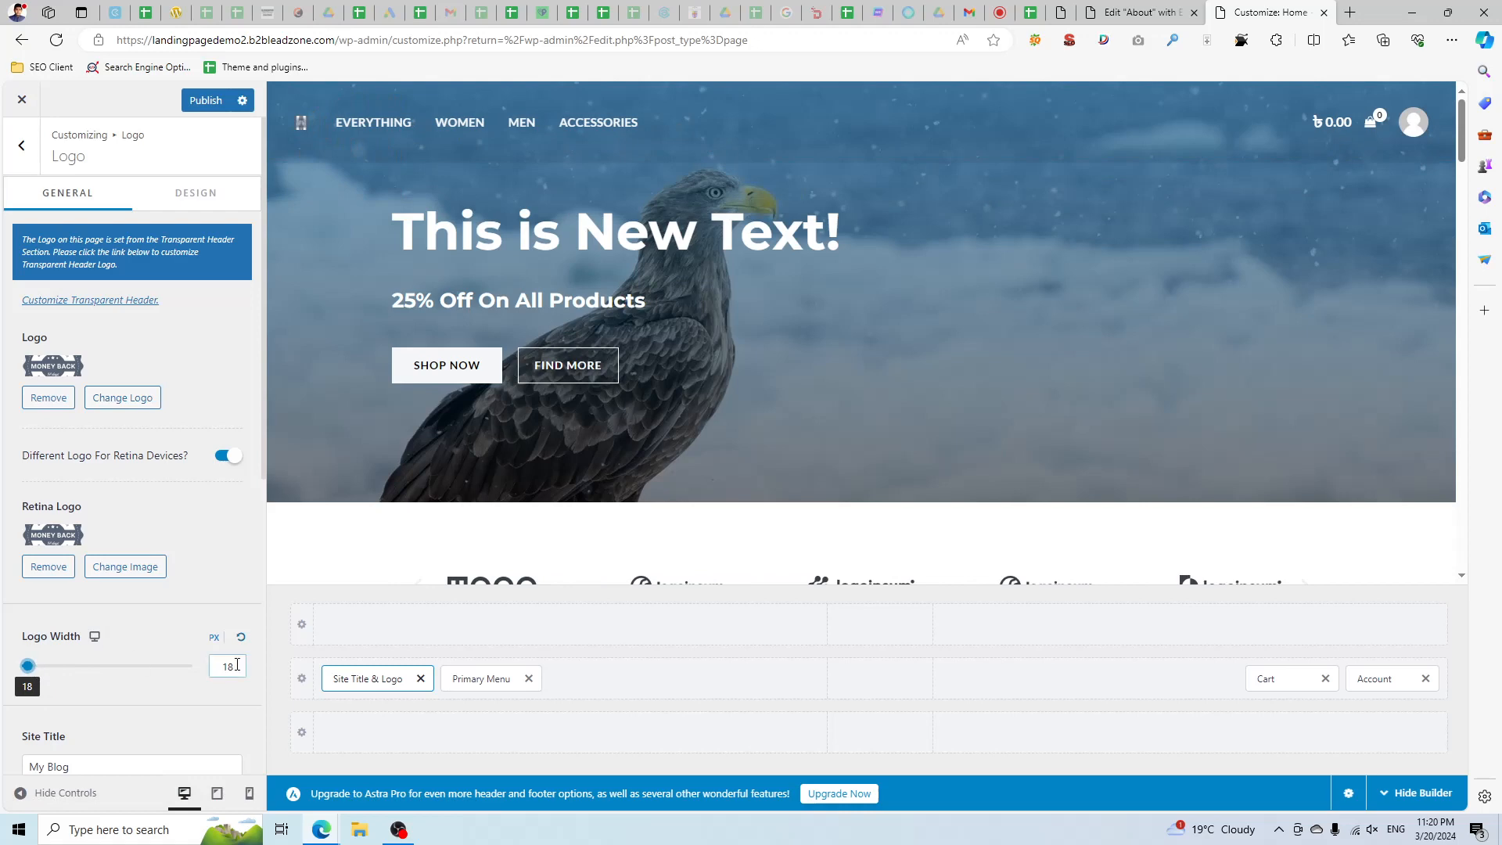
pyautogui.click(240, 639)
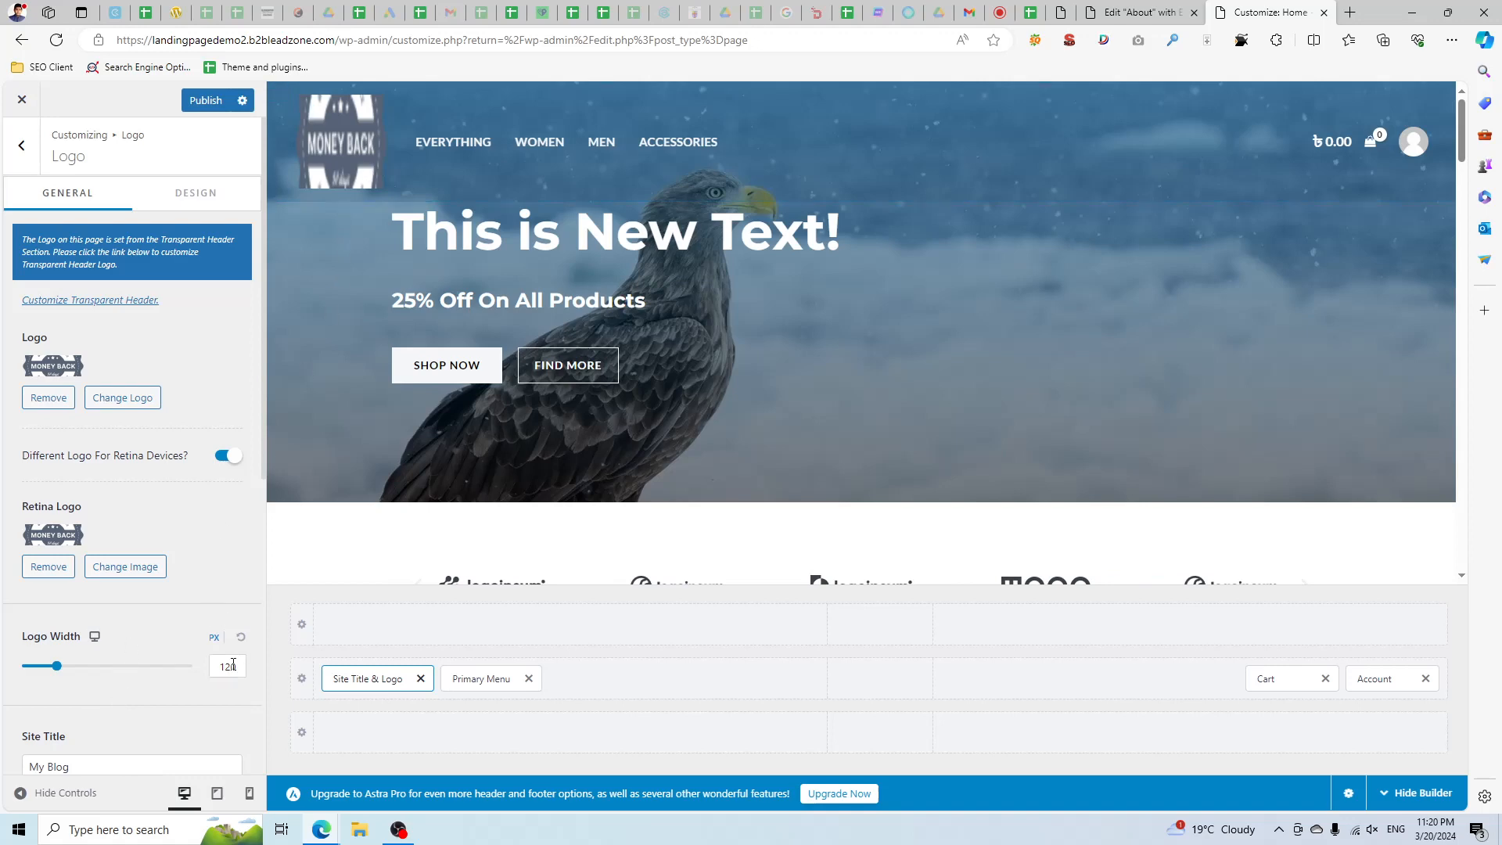
pyautogui.moveTo(57, 668); pyautogui.dragTo(37, 671)
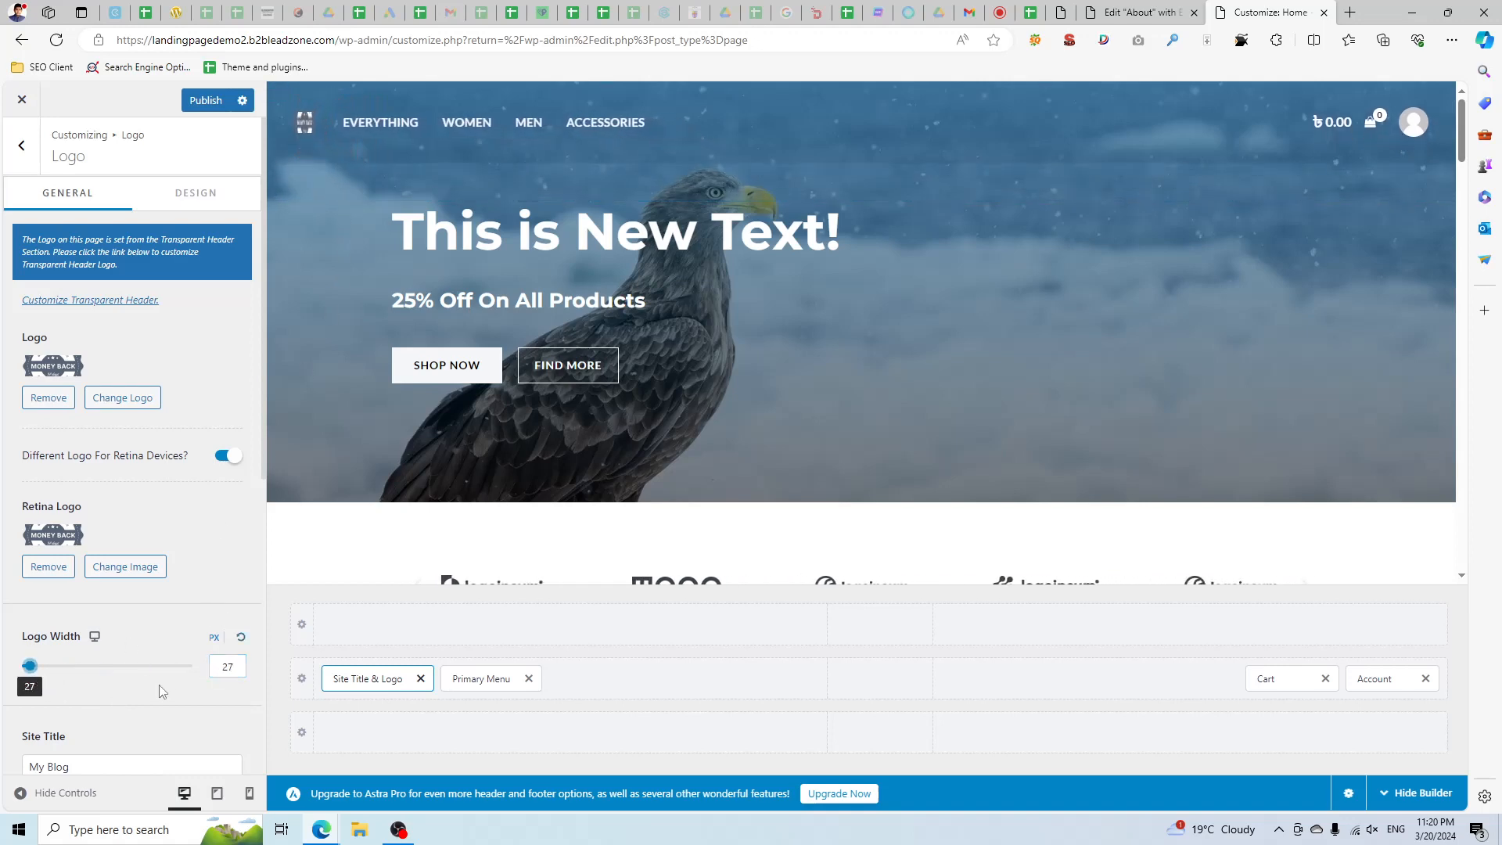
# Try the Inline Logo & Site Title option, turn it back off and publish the header changes.
pyautogui.scroll(-5, 162, 692)
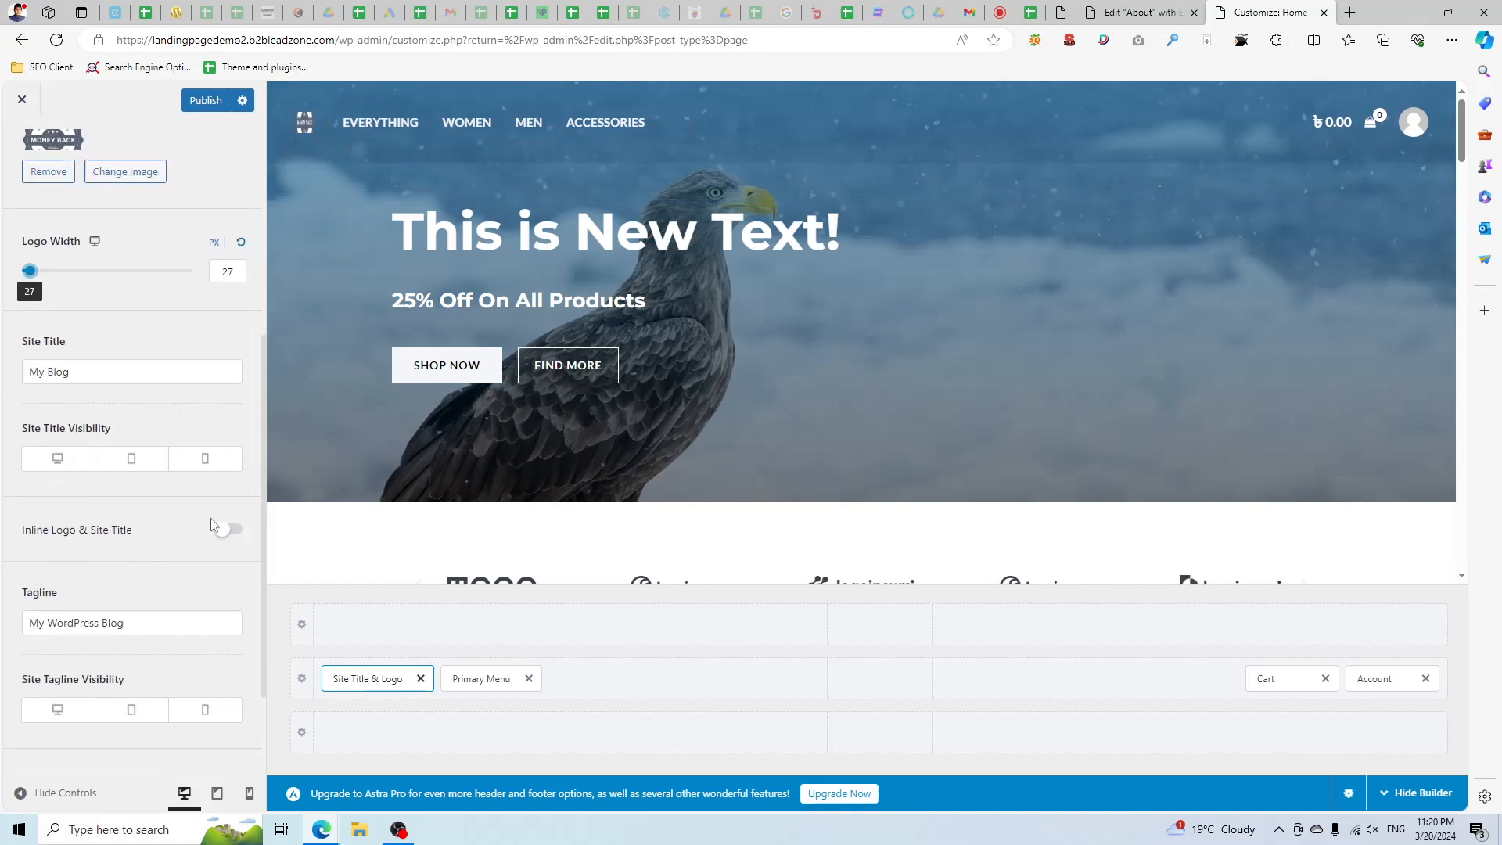
pyautogui.click(229, 530)
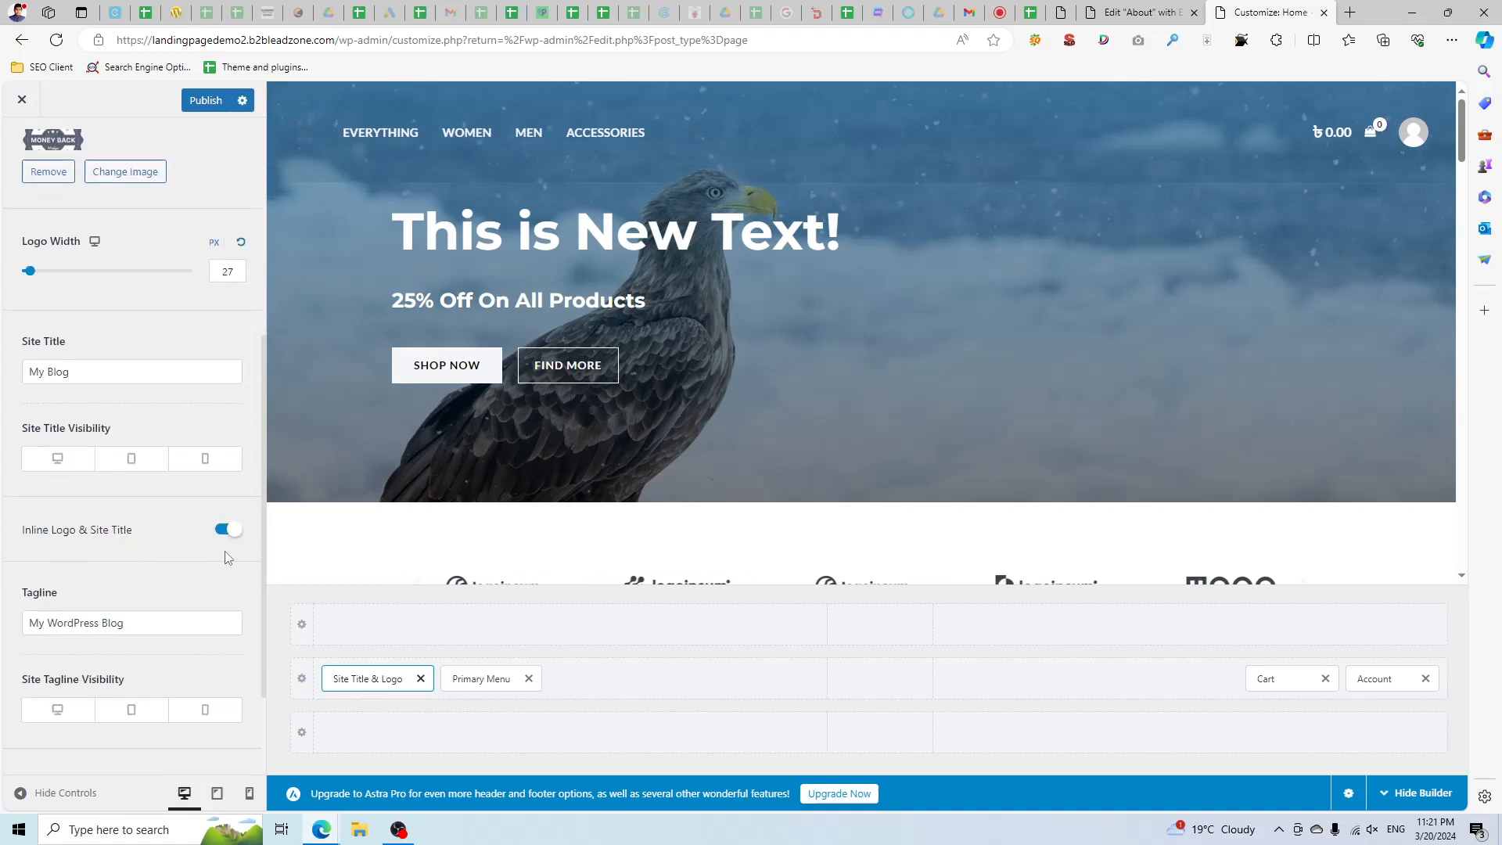
pyautogui.click(226, 532)
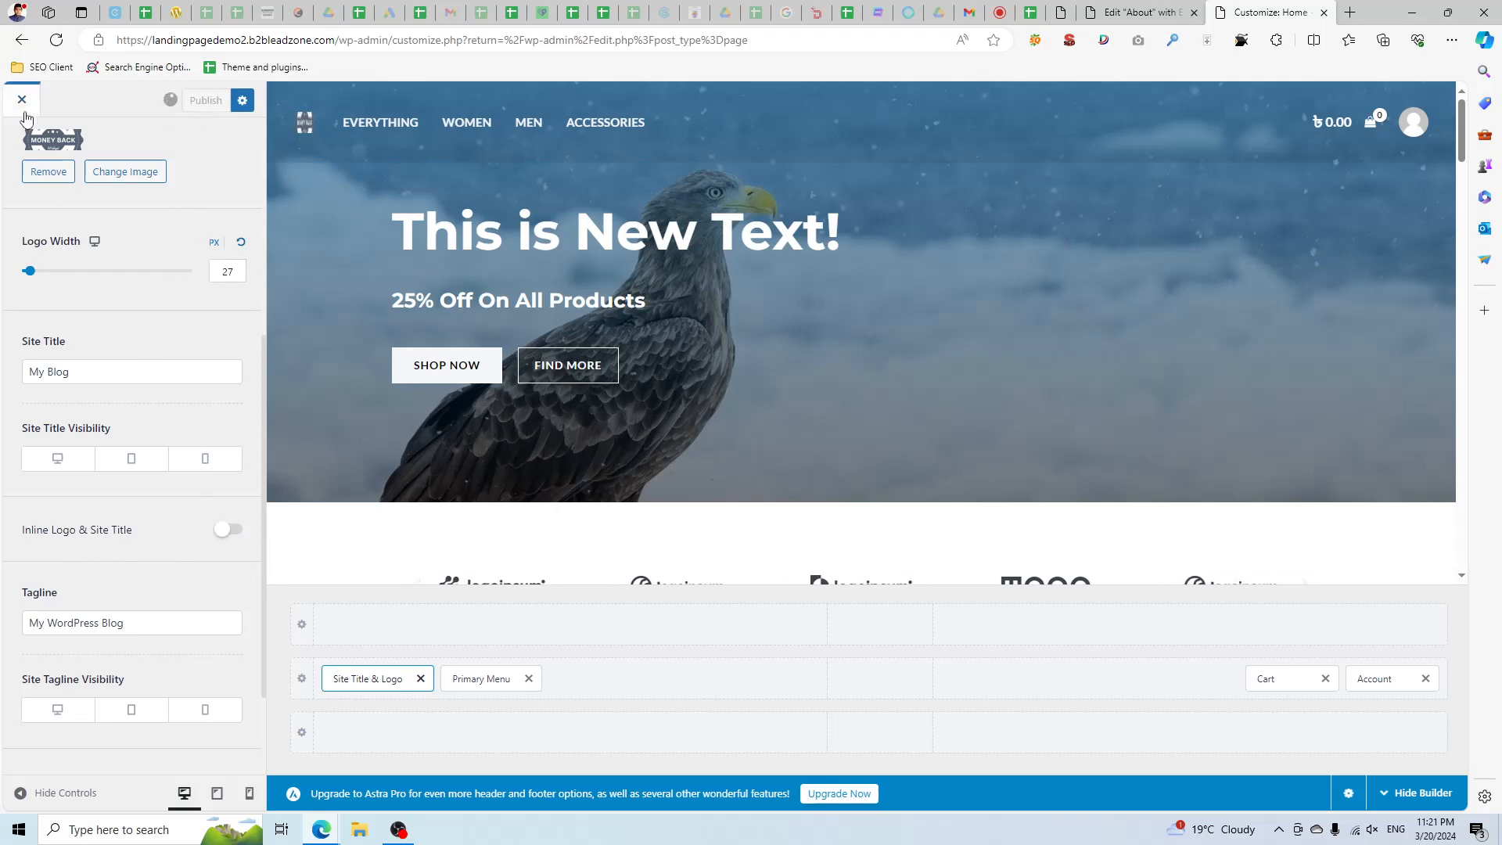
# Leave the logo and header settings and open the Footer Builder.
pyautogui.click(16, 147)
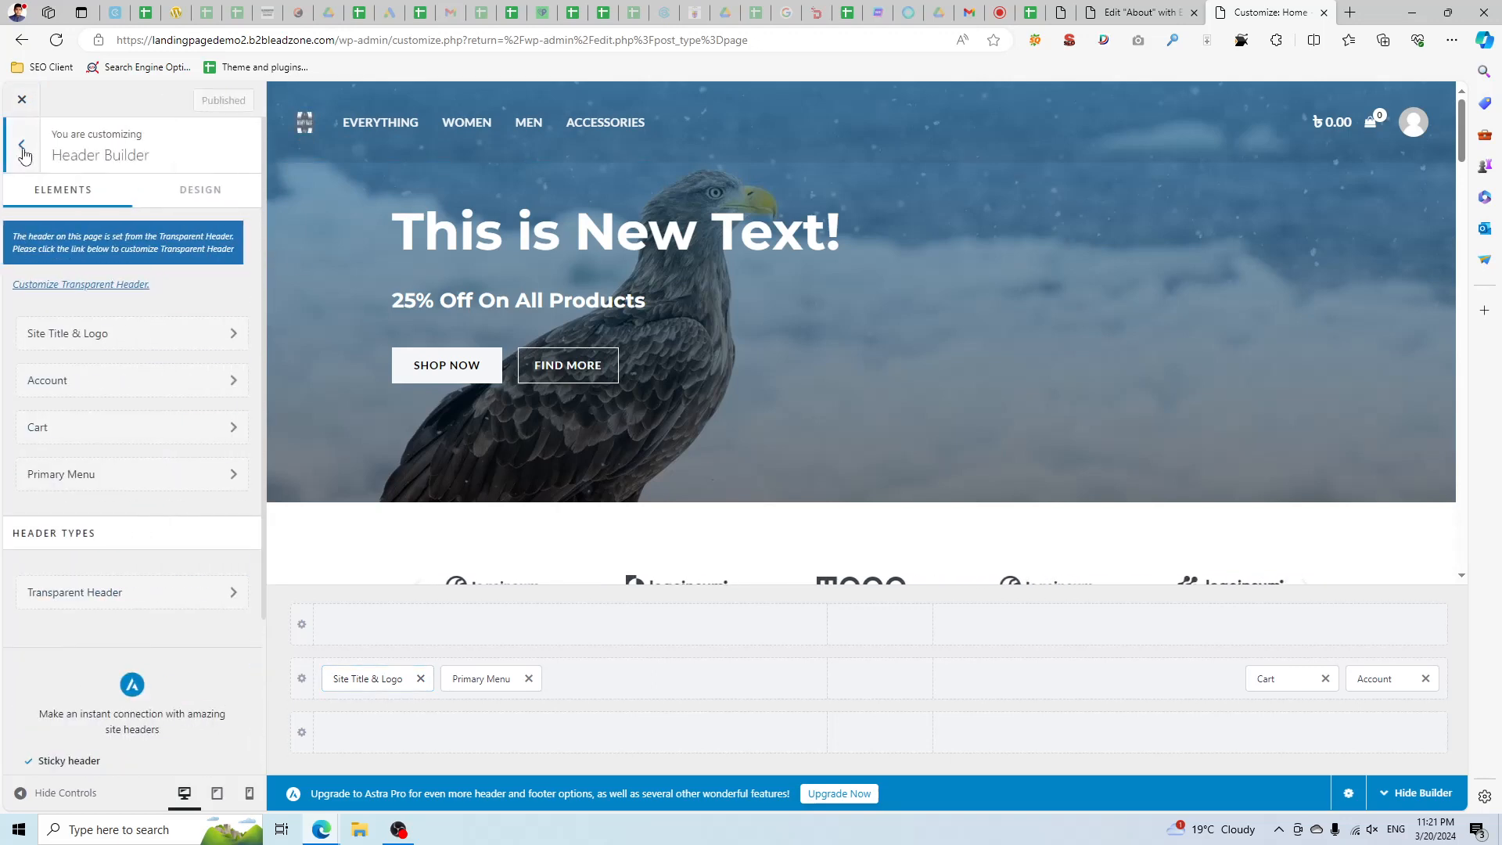
pyautogui.click(22, 149)
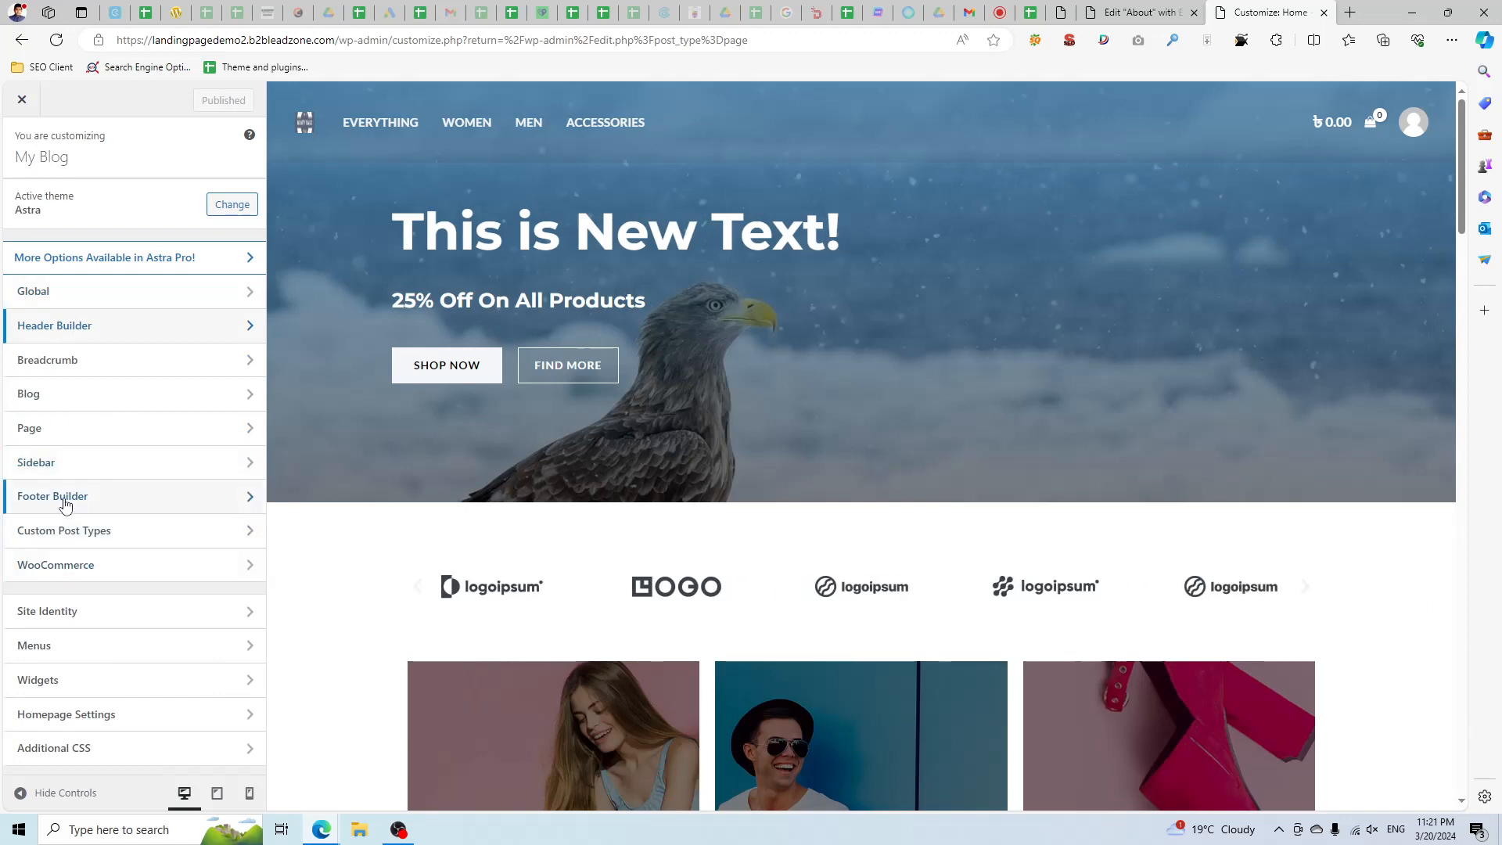
pyautogui.click(110, 507)
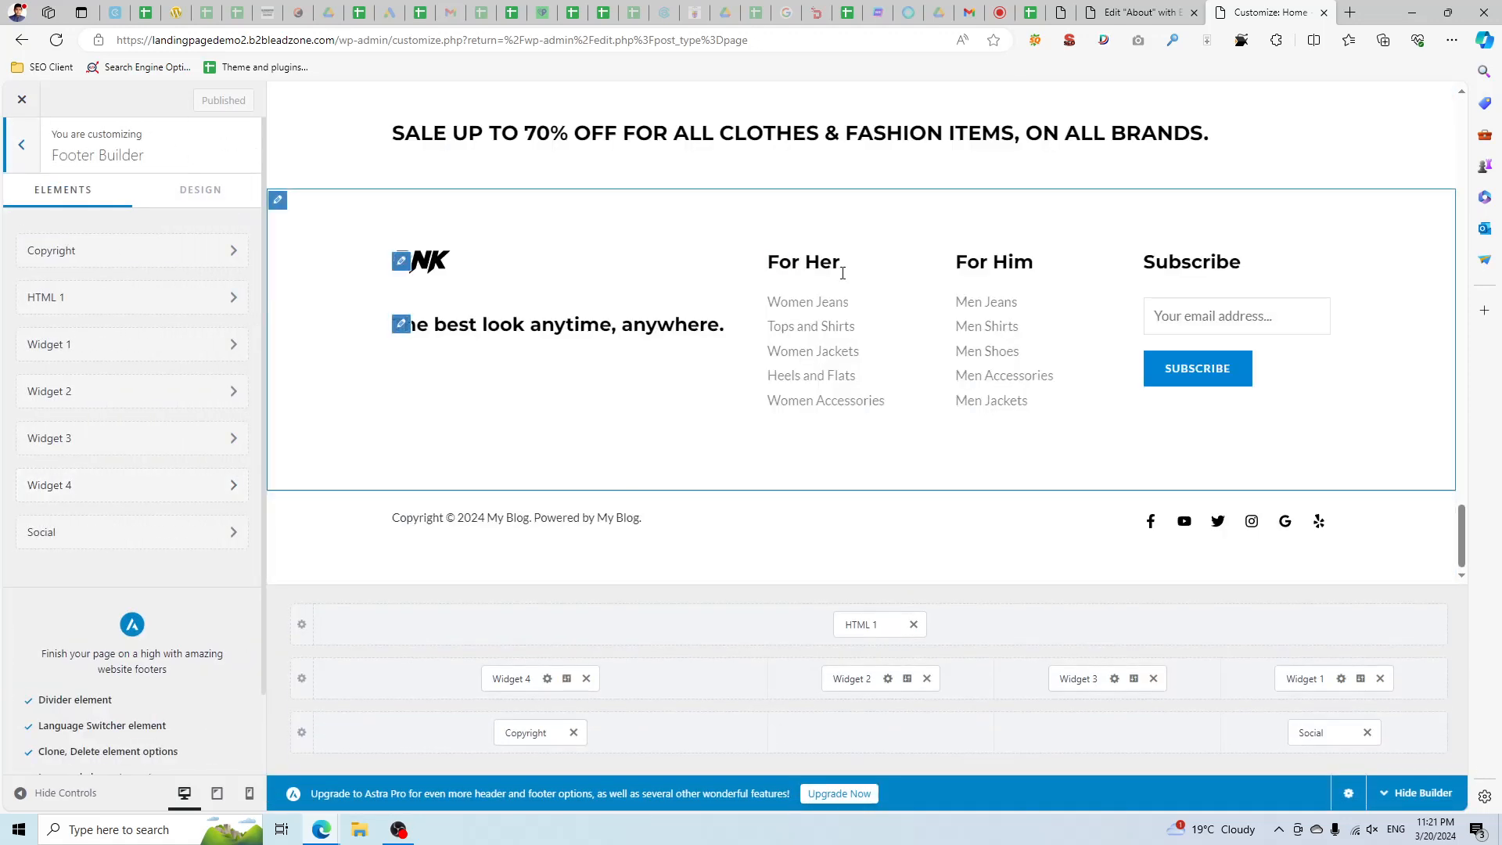
# Examine the logo and tagline blocks in footer Widget 4 and the menu choices of Widget 2's For Her navigation menu.
pyautogui.click(512, 679)
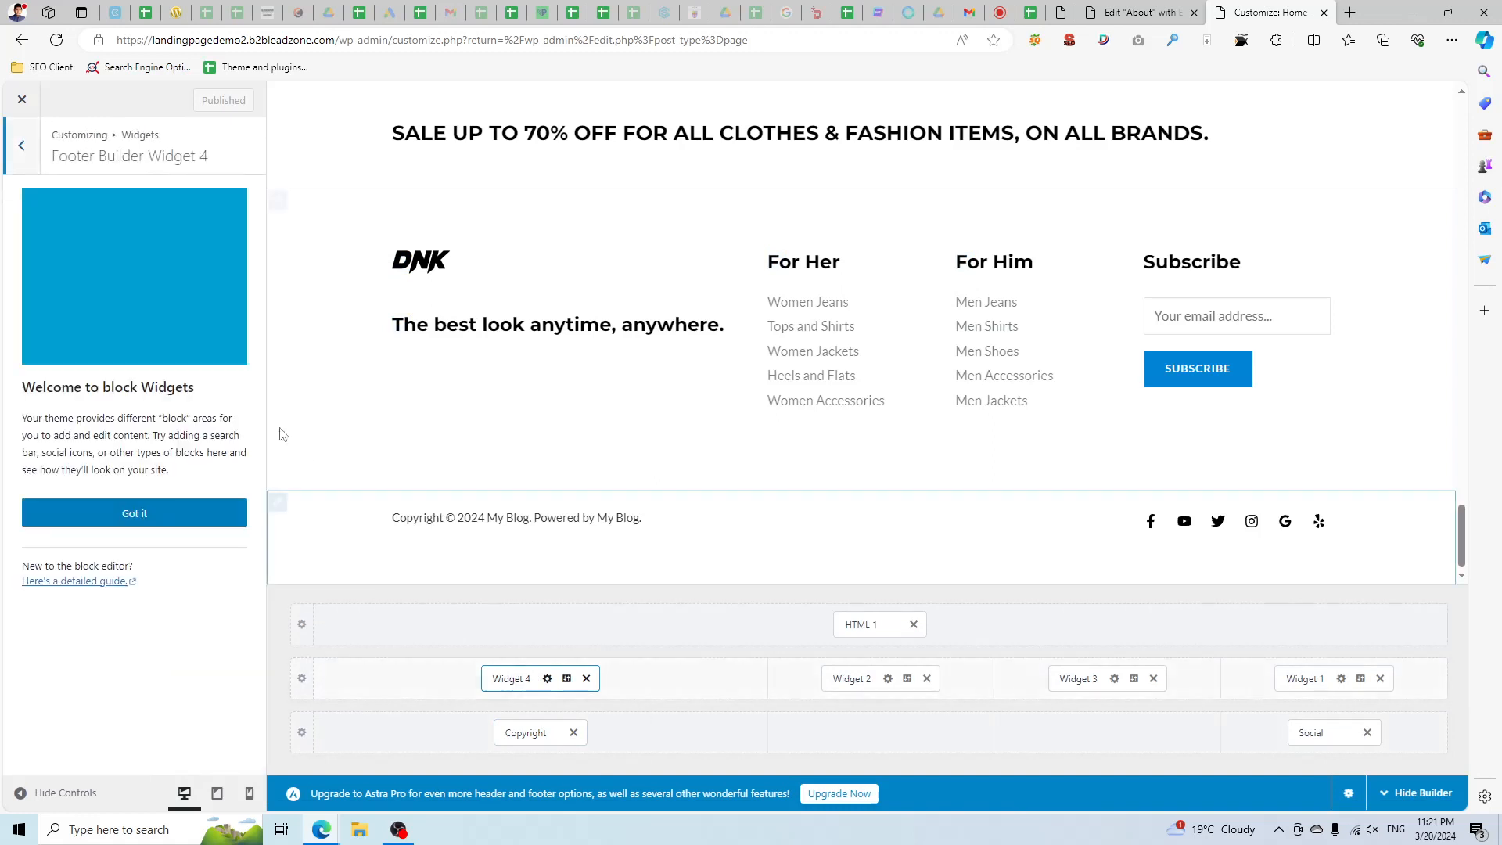
pyautogui.click(134, 512)
pyautogui.click(60, 268)
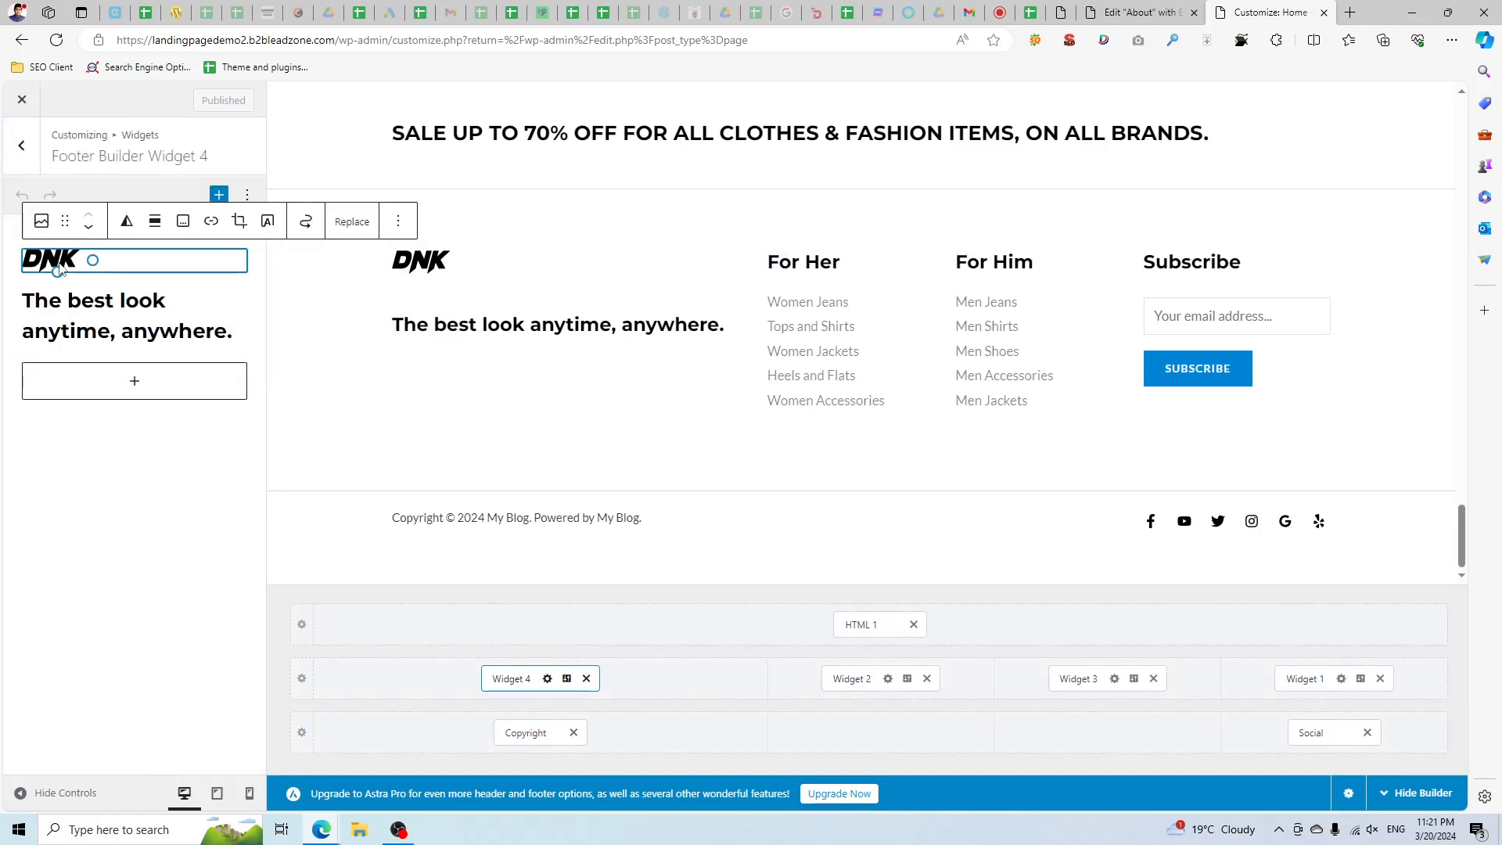
pyautogui.tripleClick(95, 307)
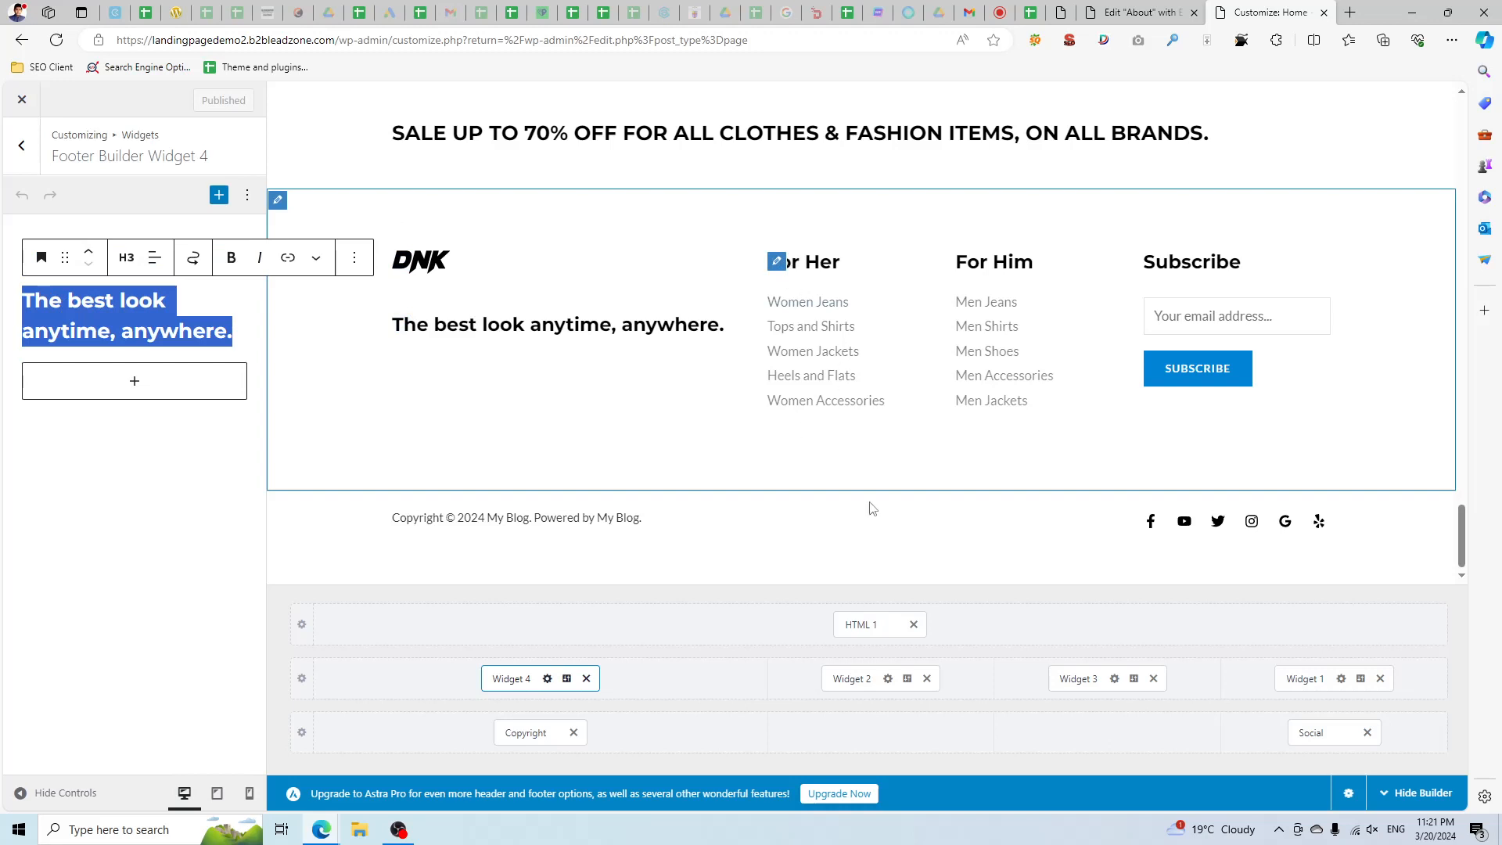
pyautogui.click(848, 679)
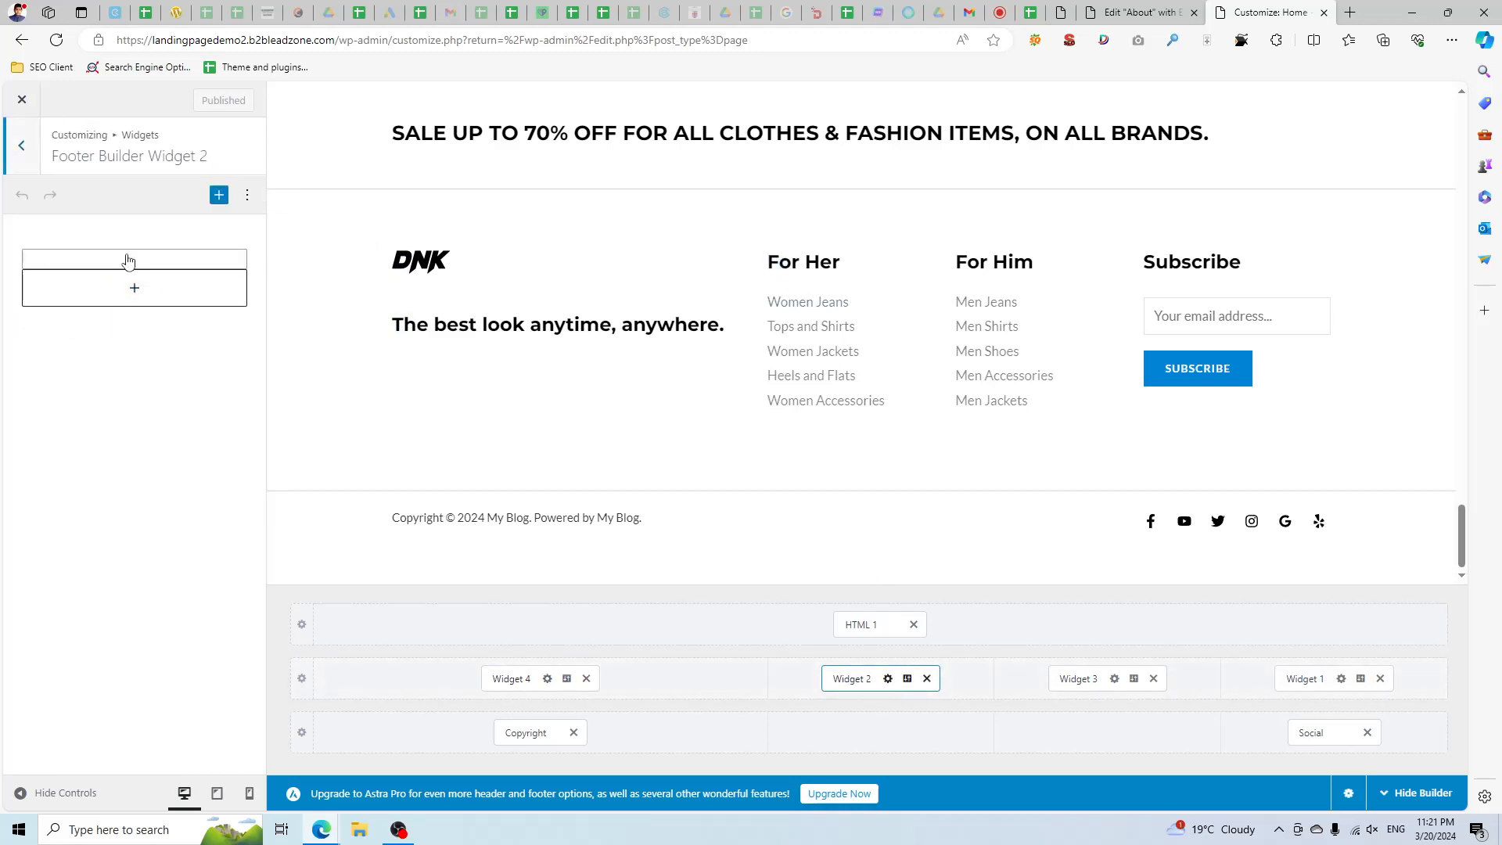
pyautogui.click(99, 417)
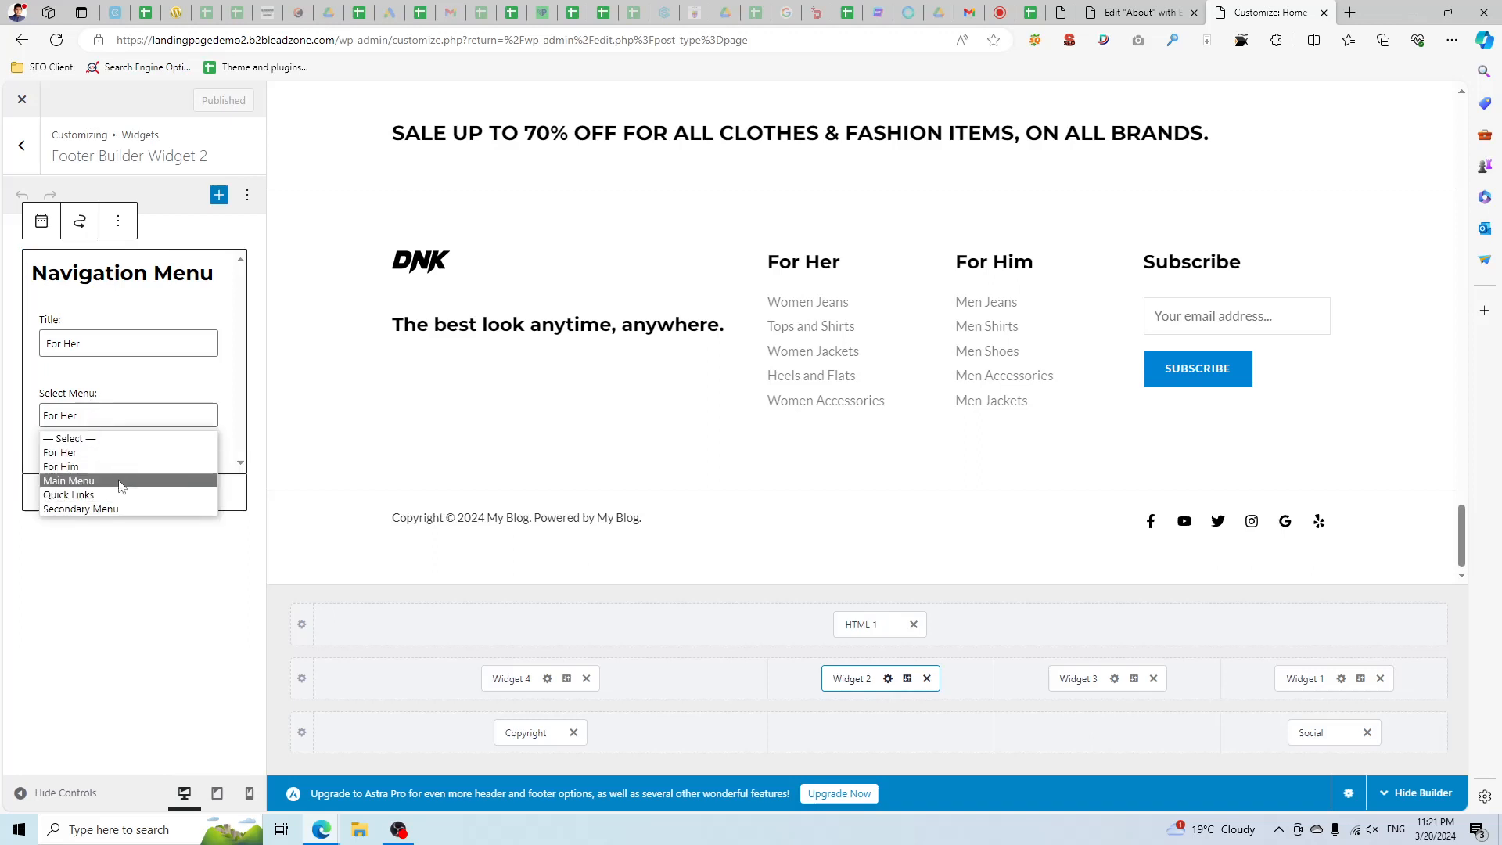
pyautogui.click(98, 598)
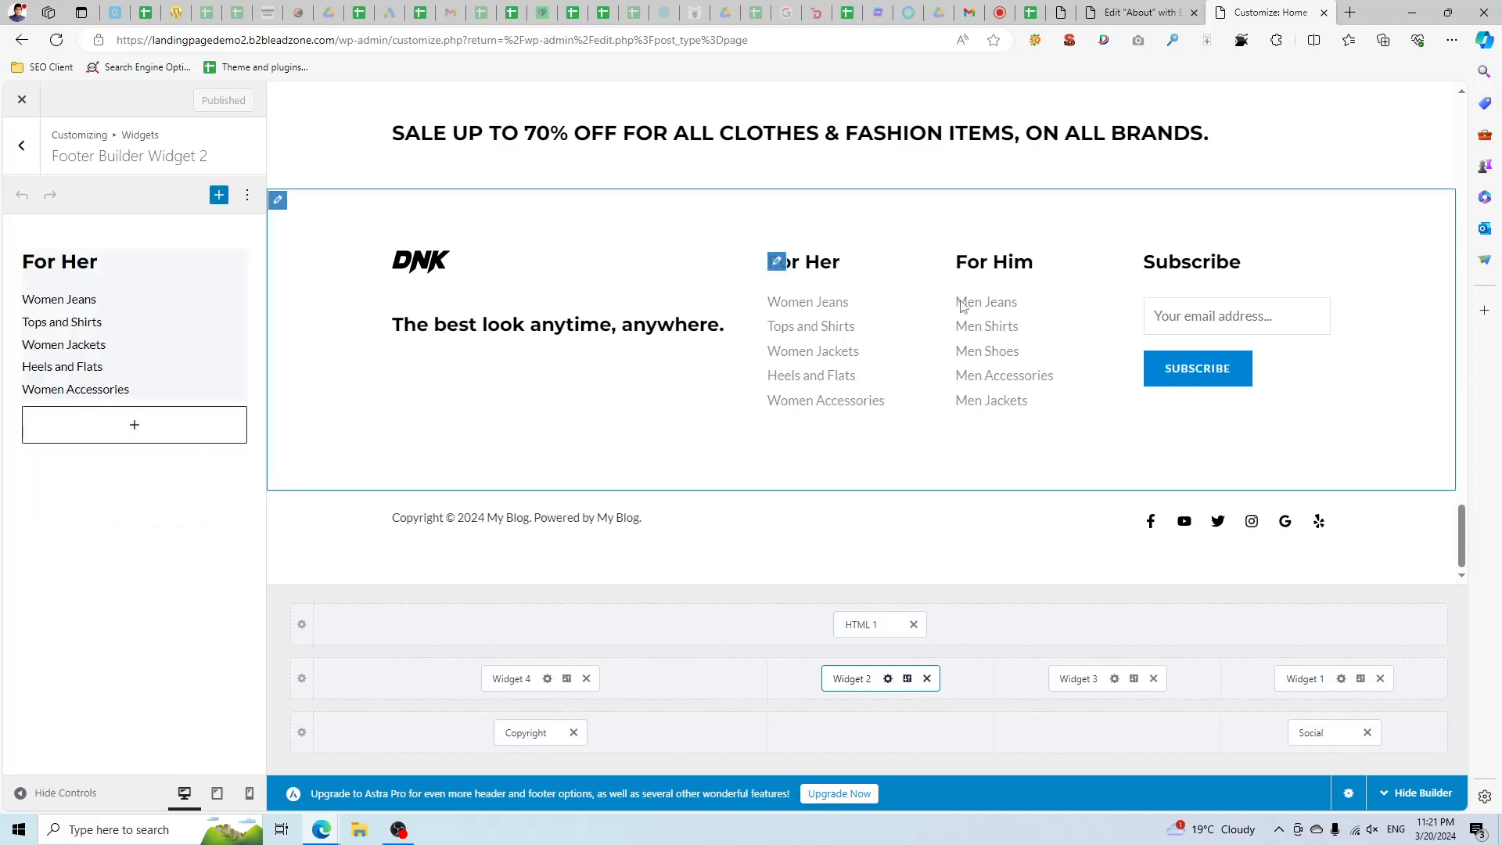
# Examine the form choices of the Subscribe form in footer Widget 1.
pyautogui.click(1147, 265)
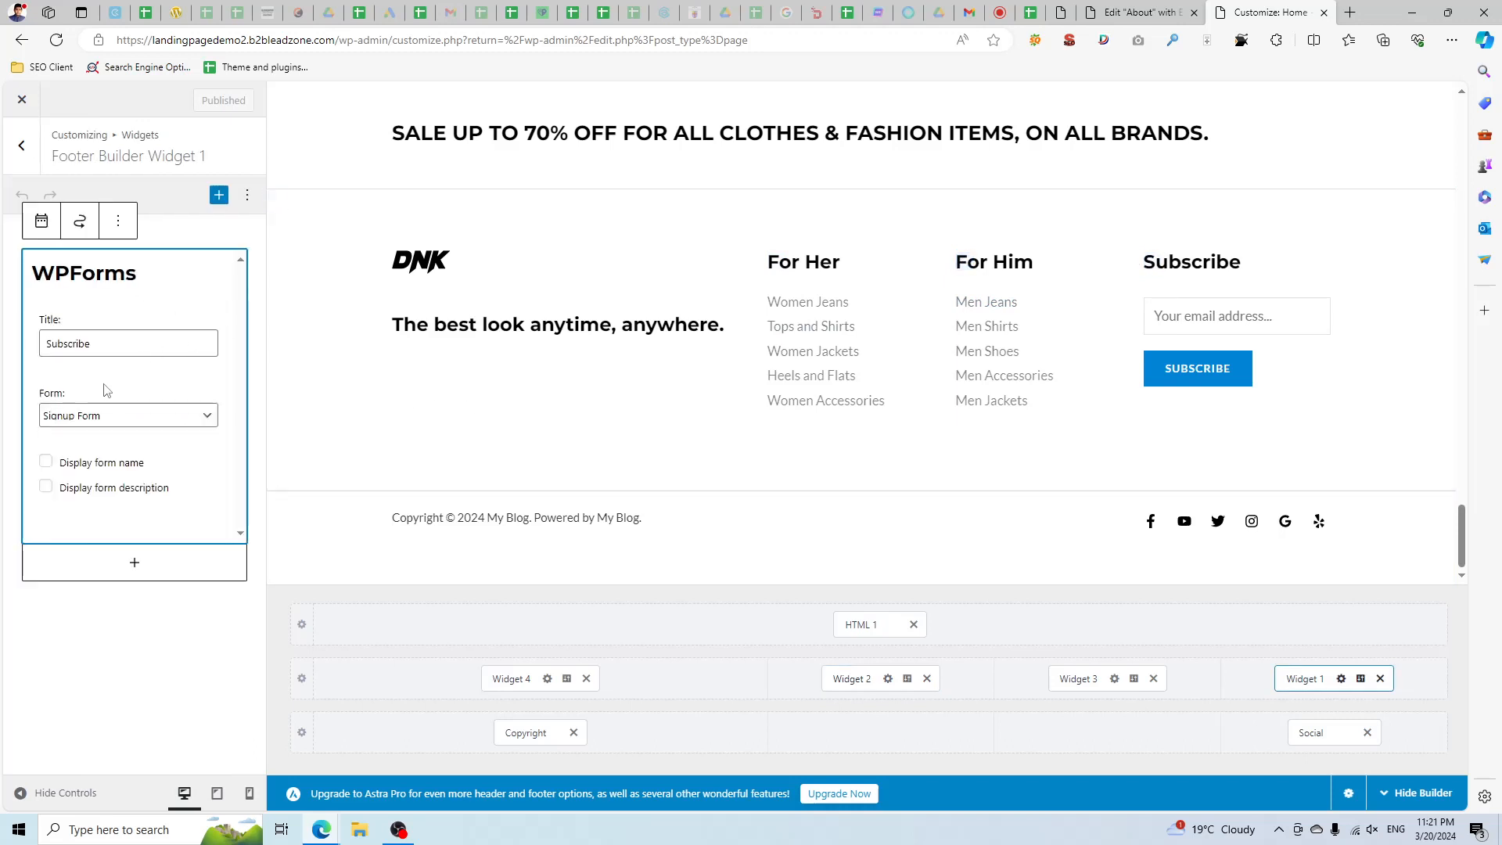
pyautogui.click(115, 422)
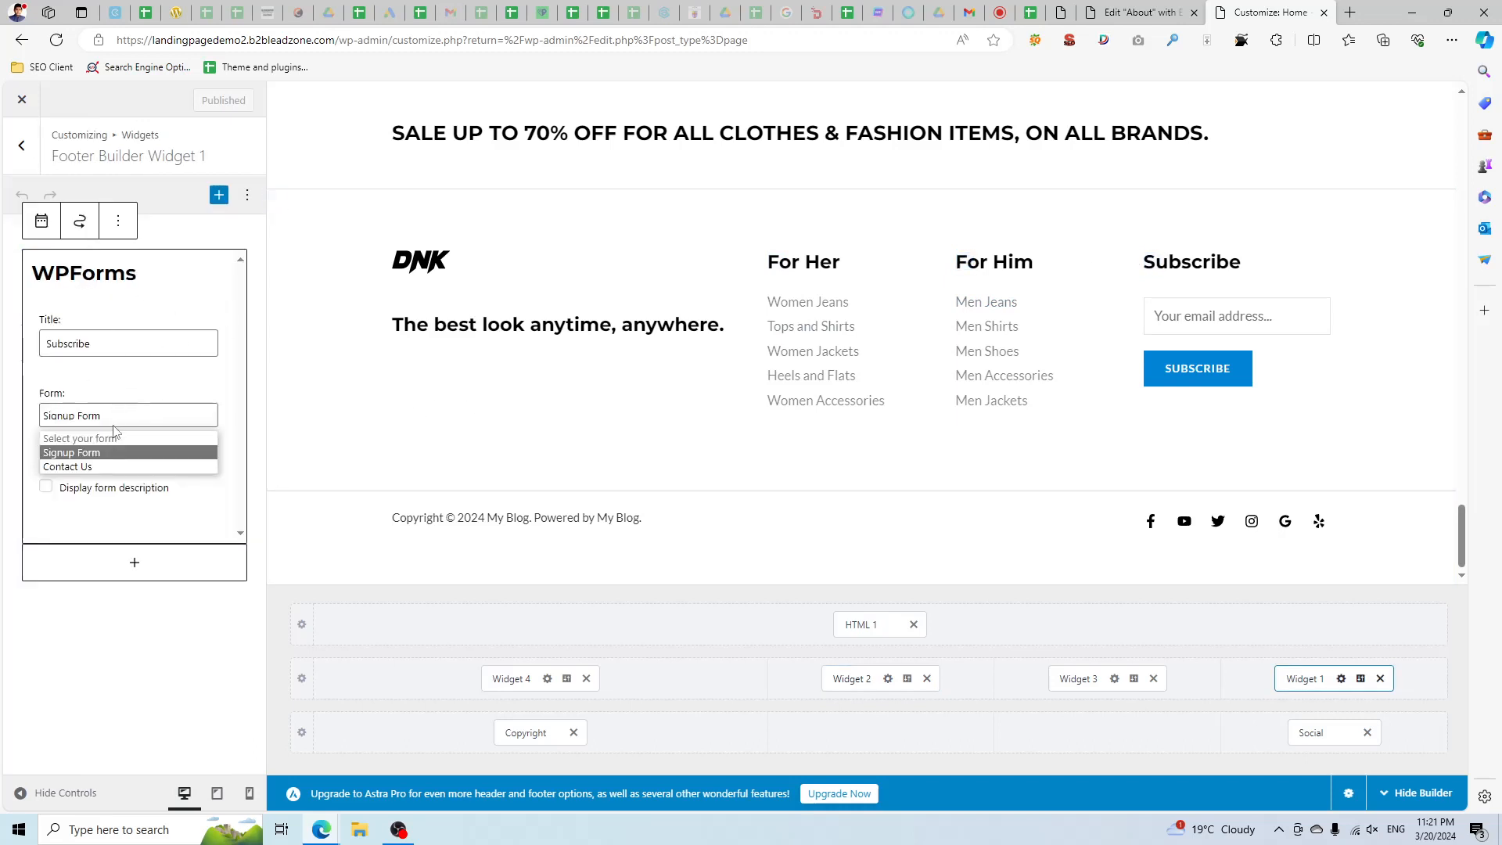
pyautogui.click(1057, 11)
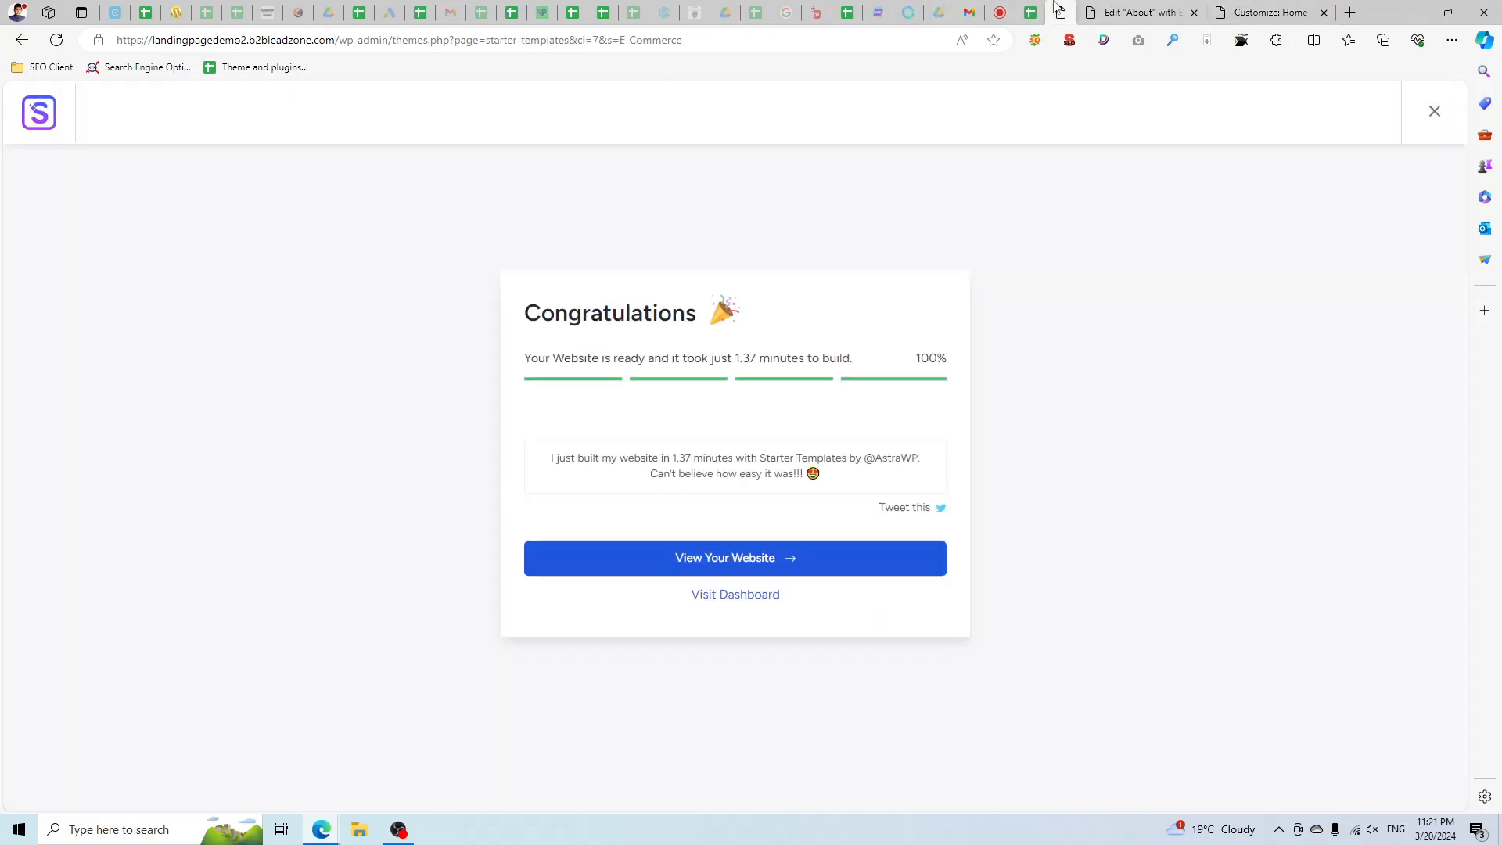
pyautogui.click(1104, 12)
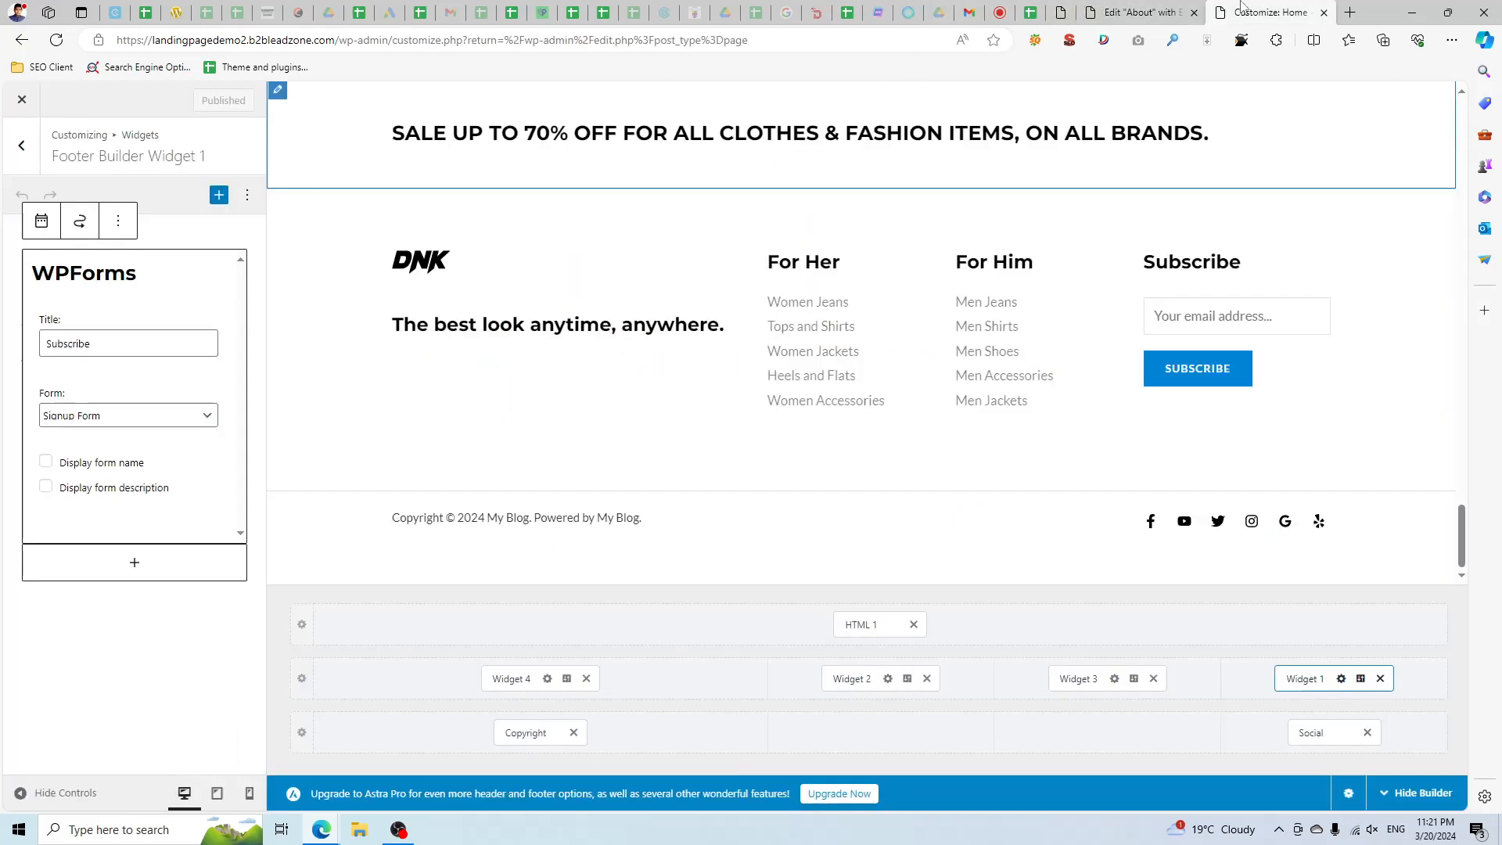
pyautogui.click(1267, 12)
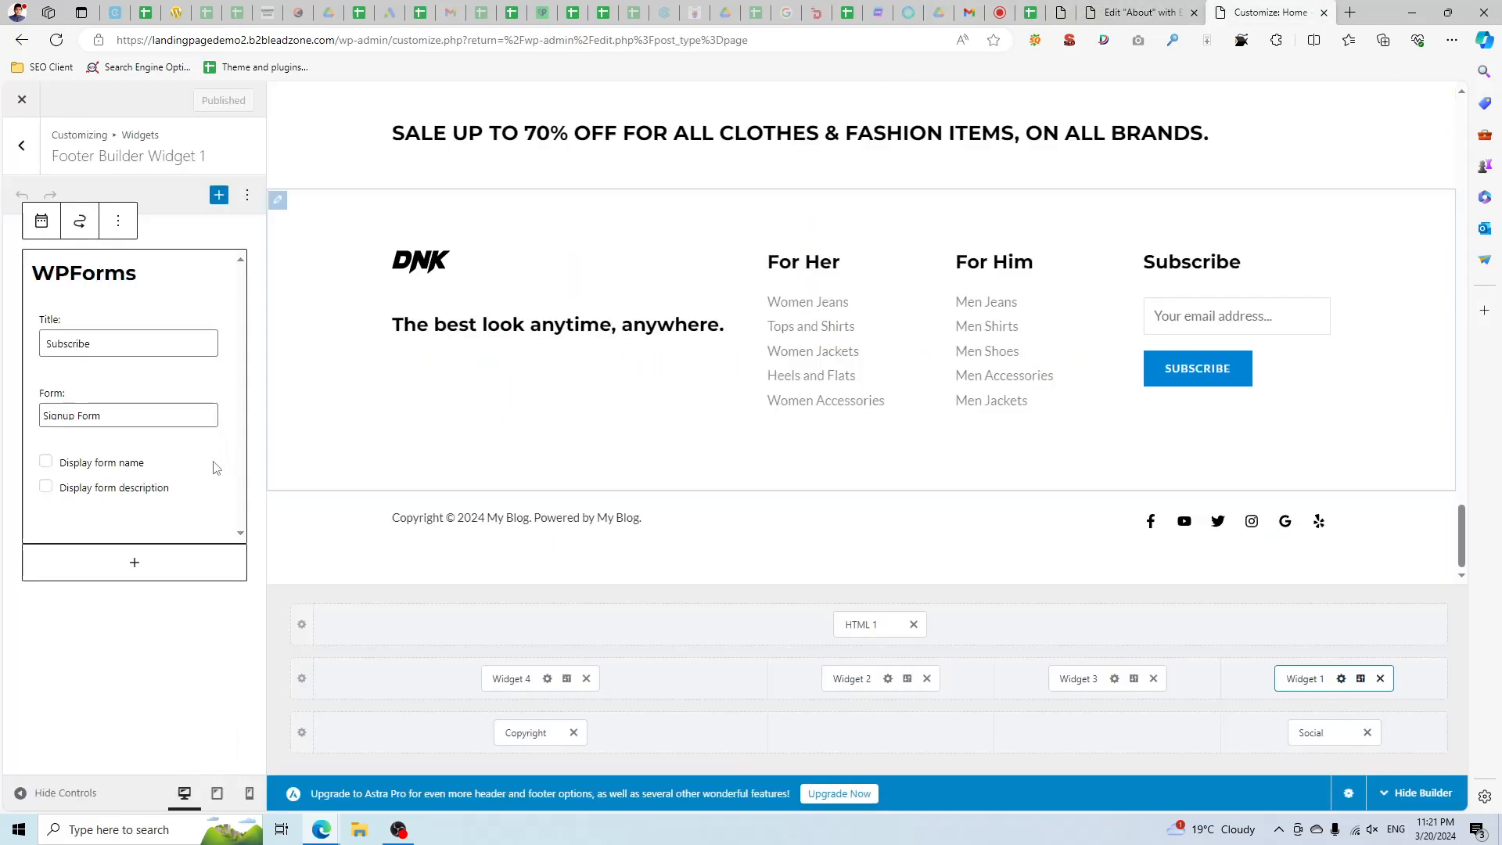
pyautogui.click(125, 421)
pyautogui.click(105, 633)
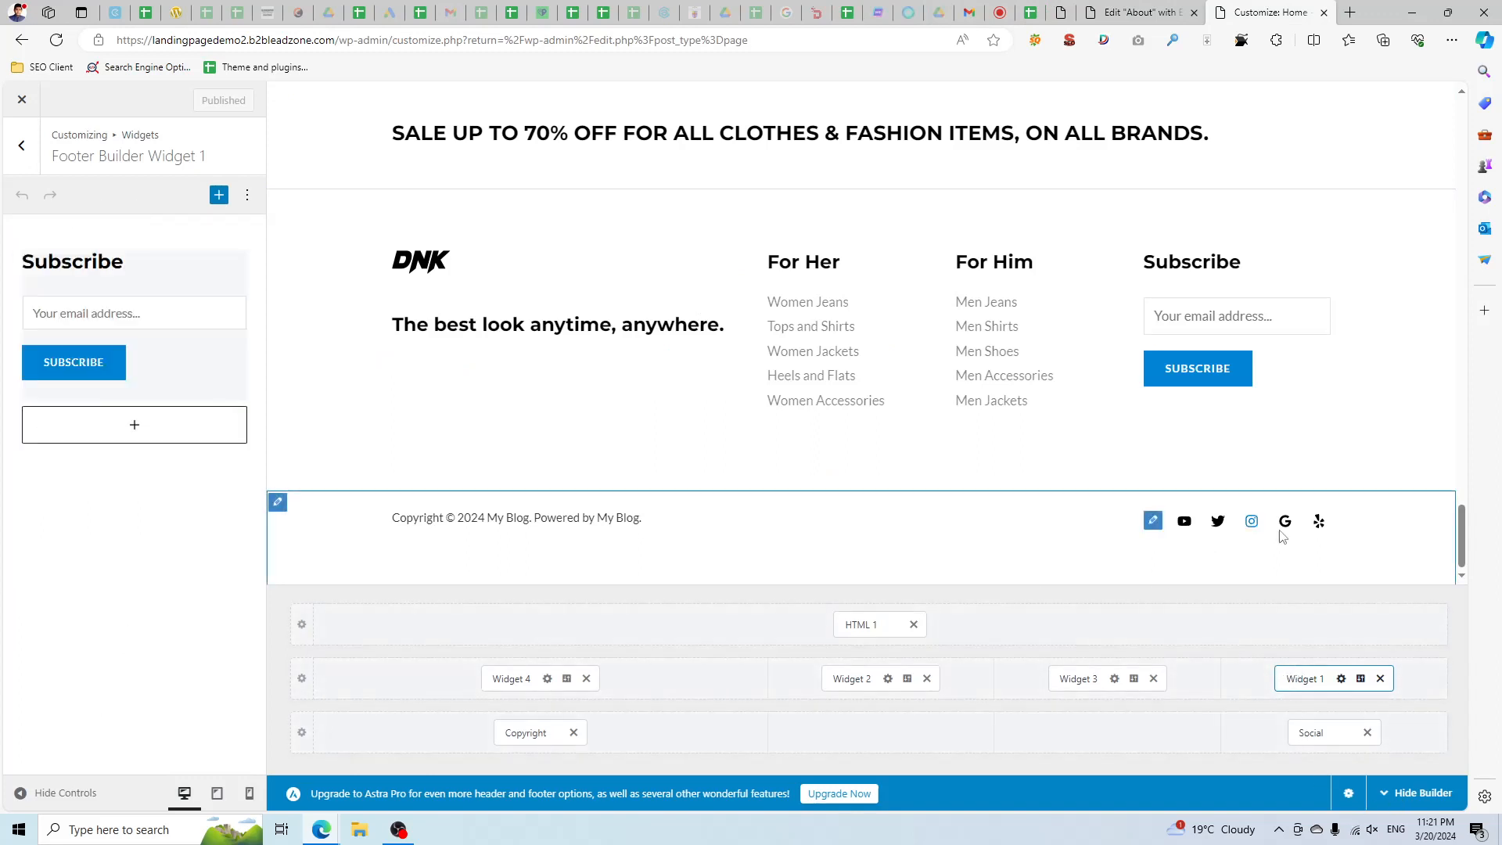
# Examine the Facebook entry's label, URL and icon fields in the footer's Social element, with the page preview back at its start.
pyautogui.click(1333, 729)
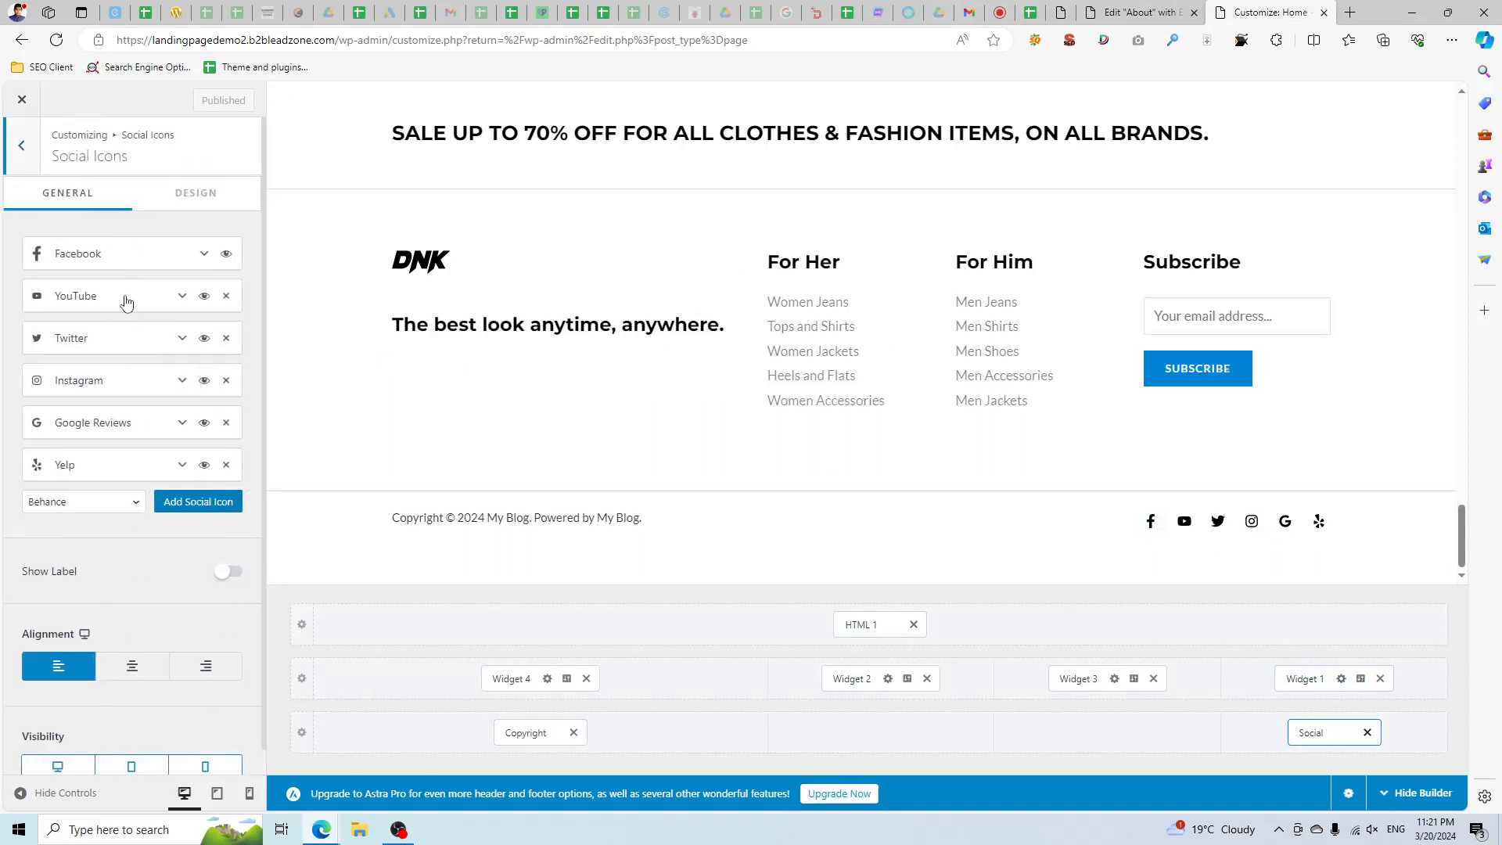
pyautogui.click(123, 256)
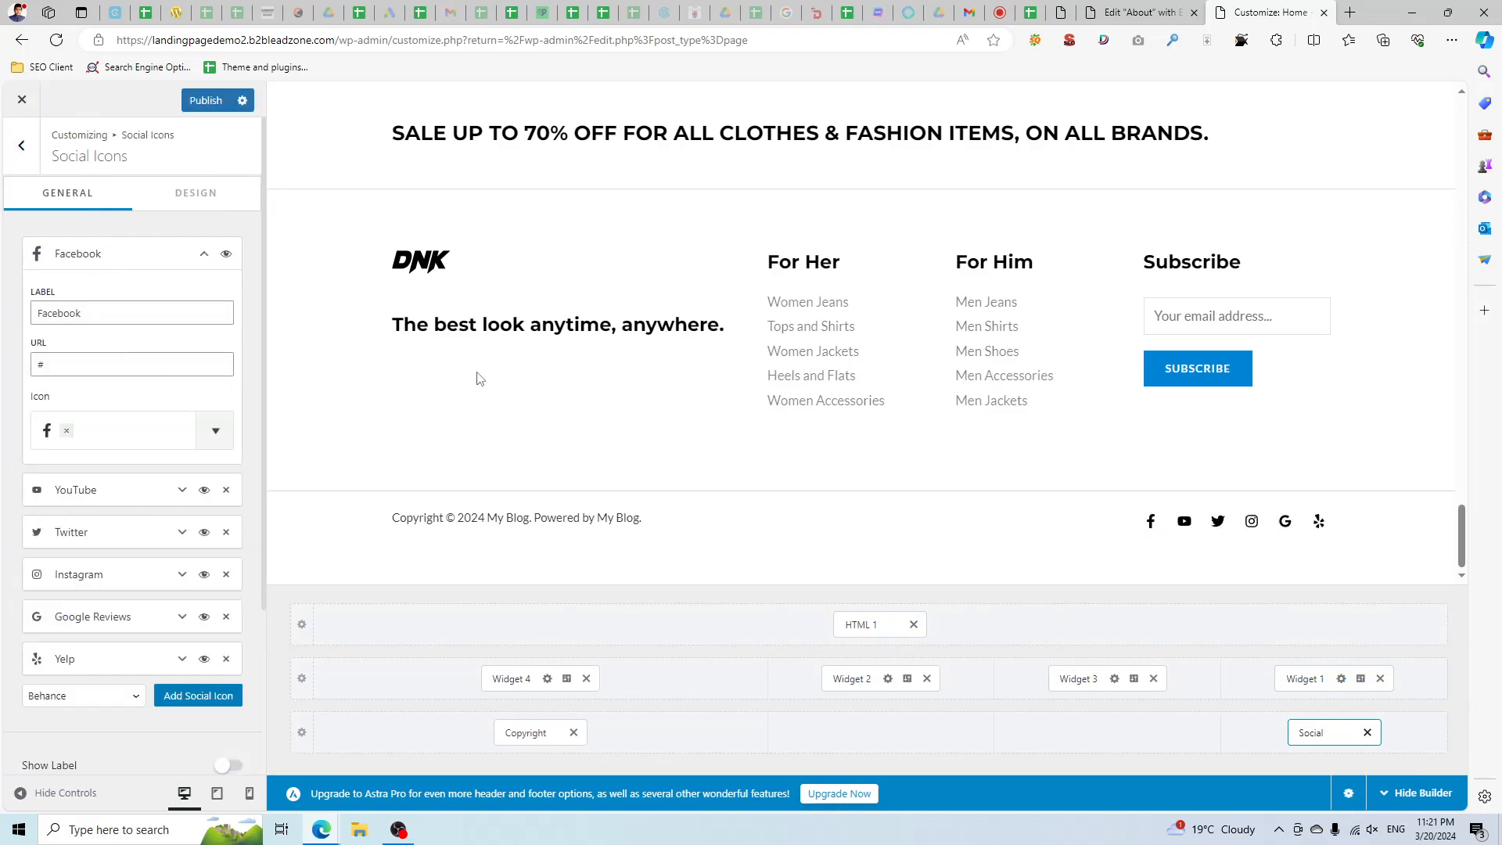
pyautogui.scroll(8, 962, 479)
pyautogui.scroll(10, 896, 242)
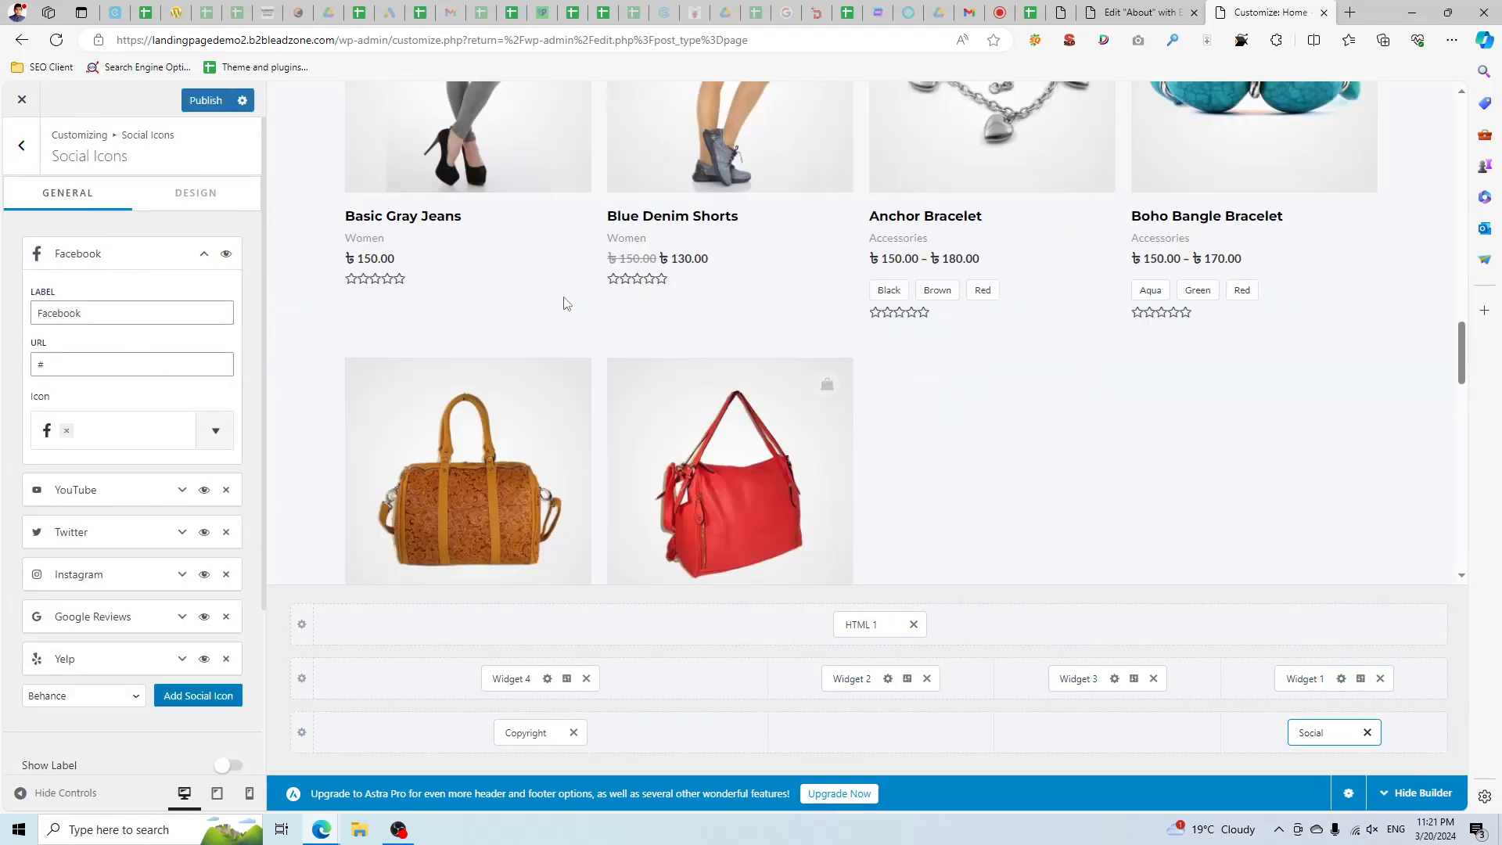
pyautogui.scroll(10, 710, 294)
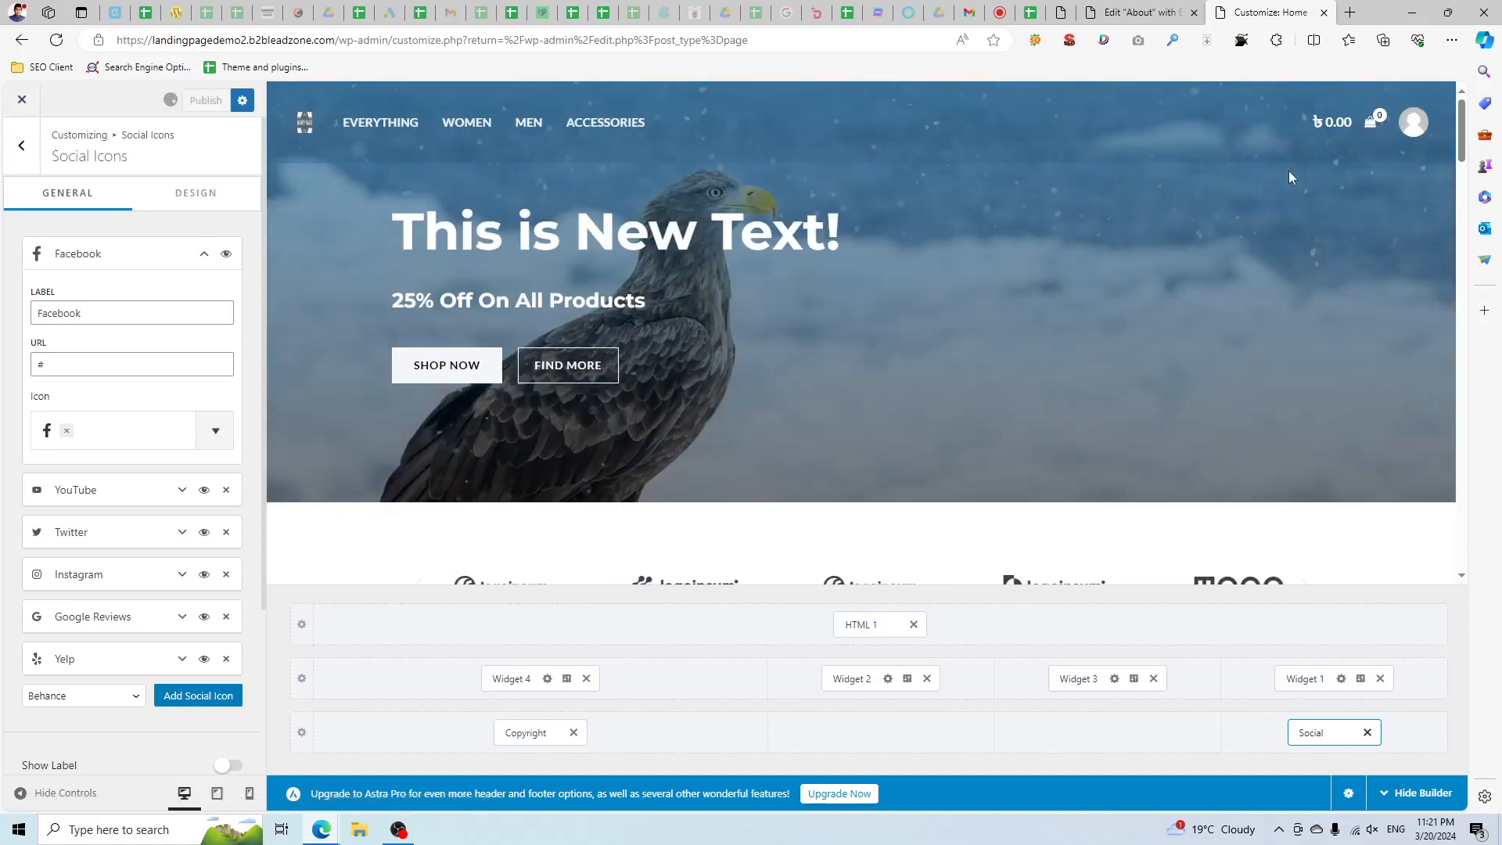
pyautogui.click(1155, 7)
pyautogui.scroll(20, 673, 250)
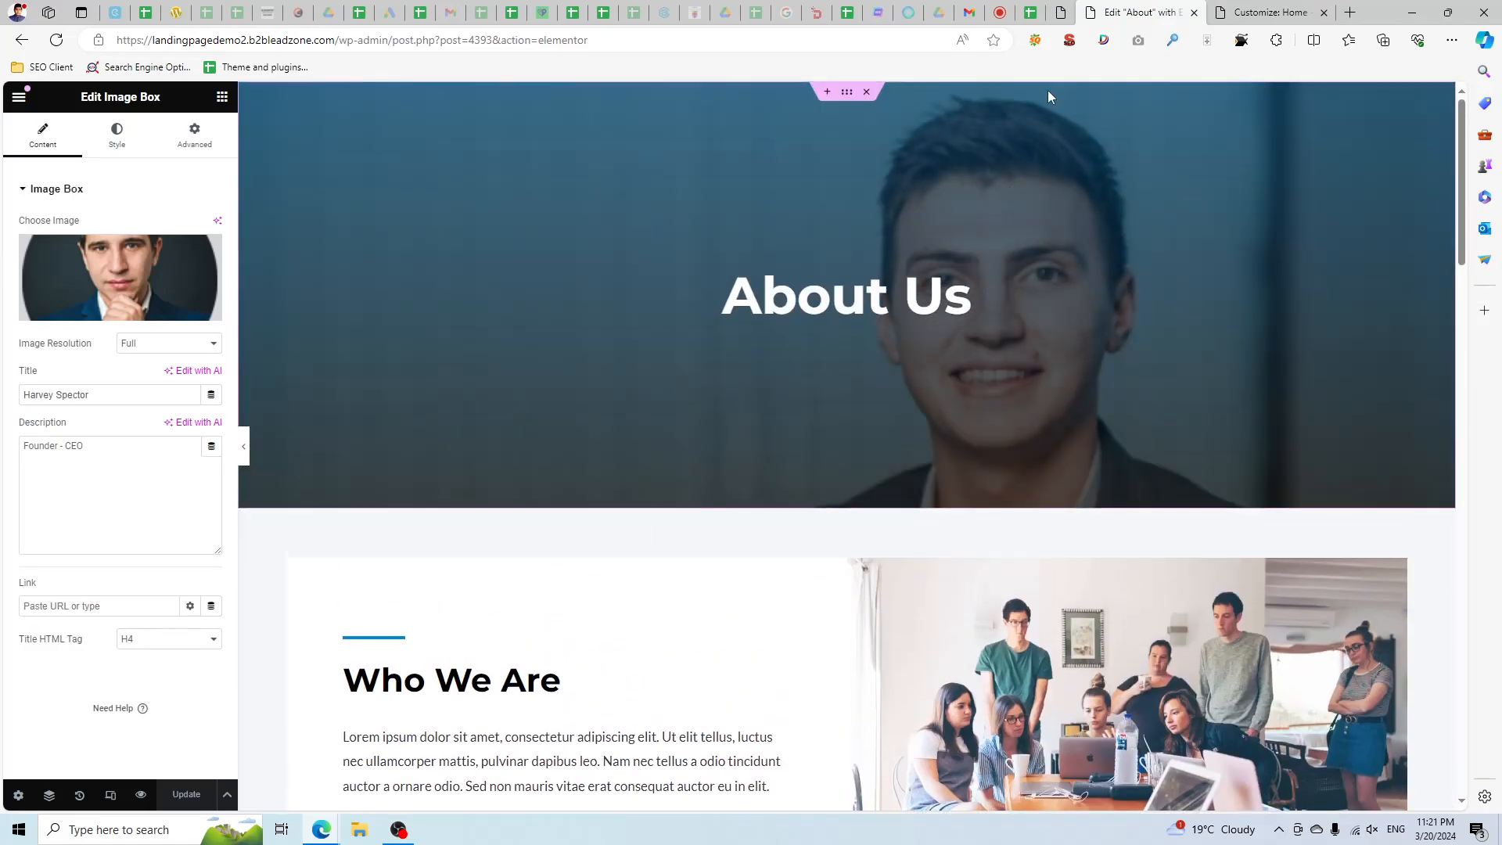
pyautogui.click(1061, 13)
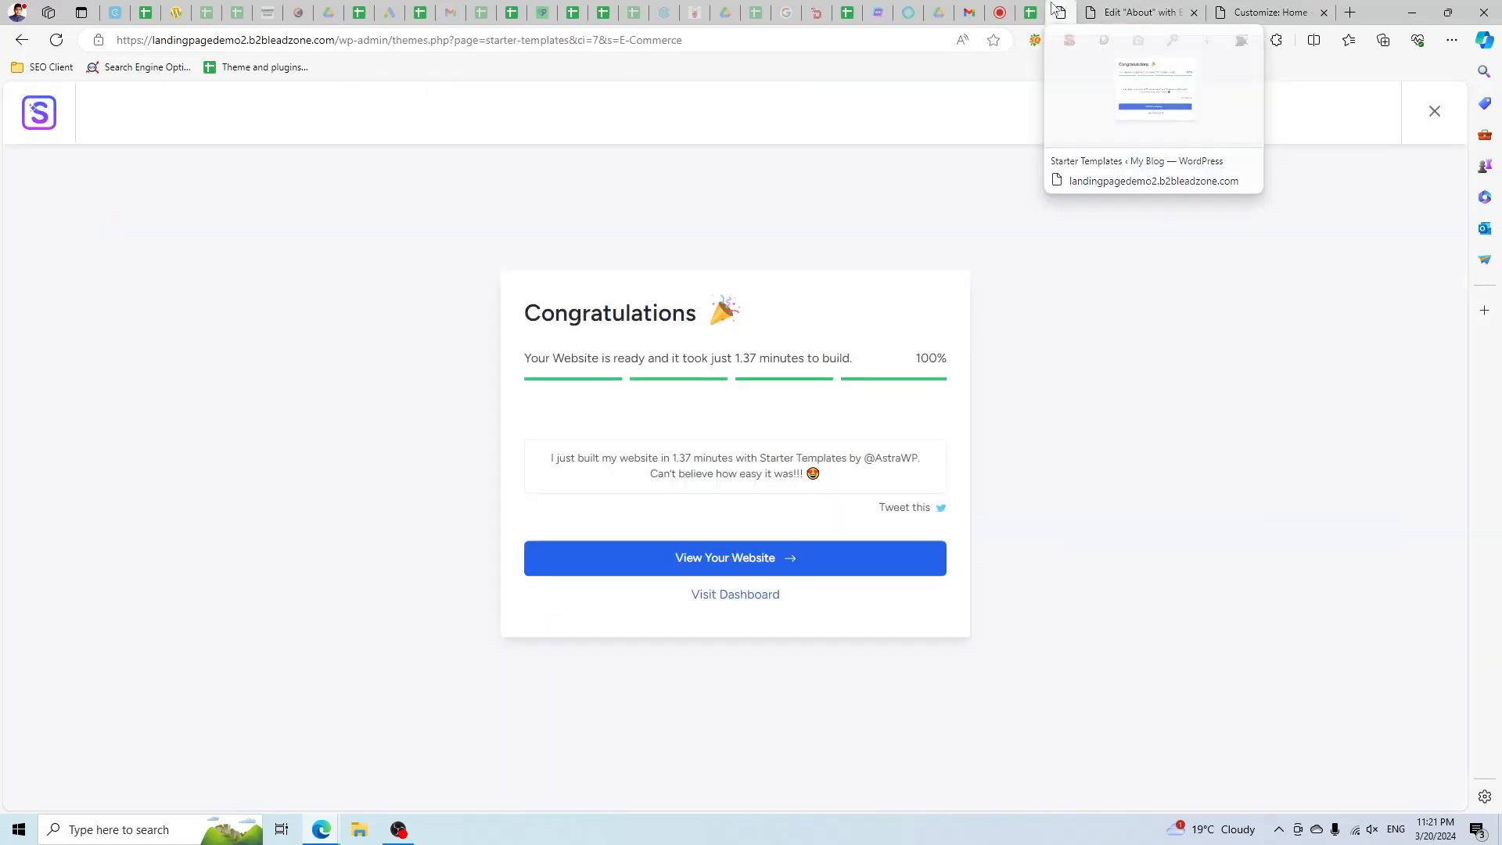
pyautogui.click(1000, 13)
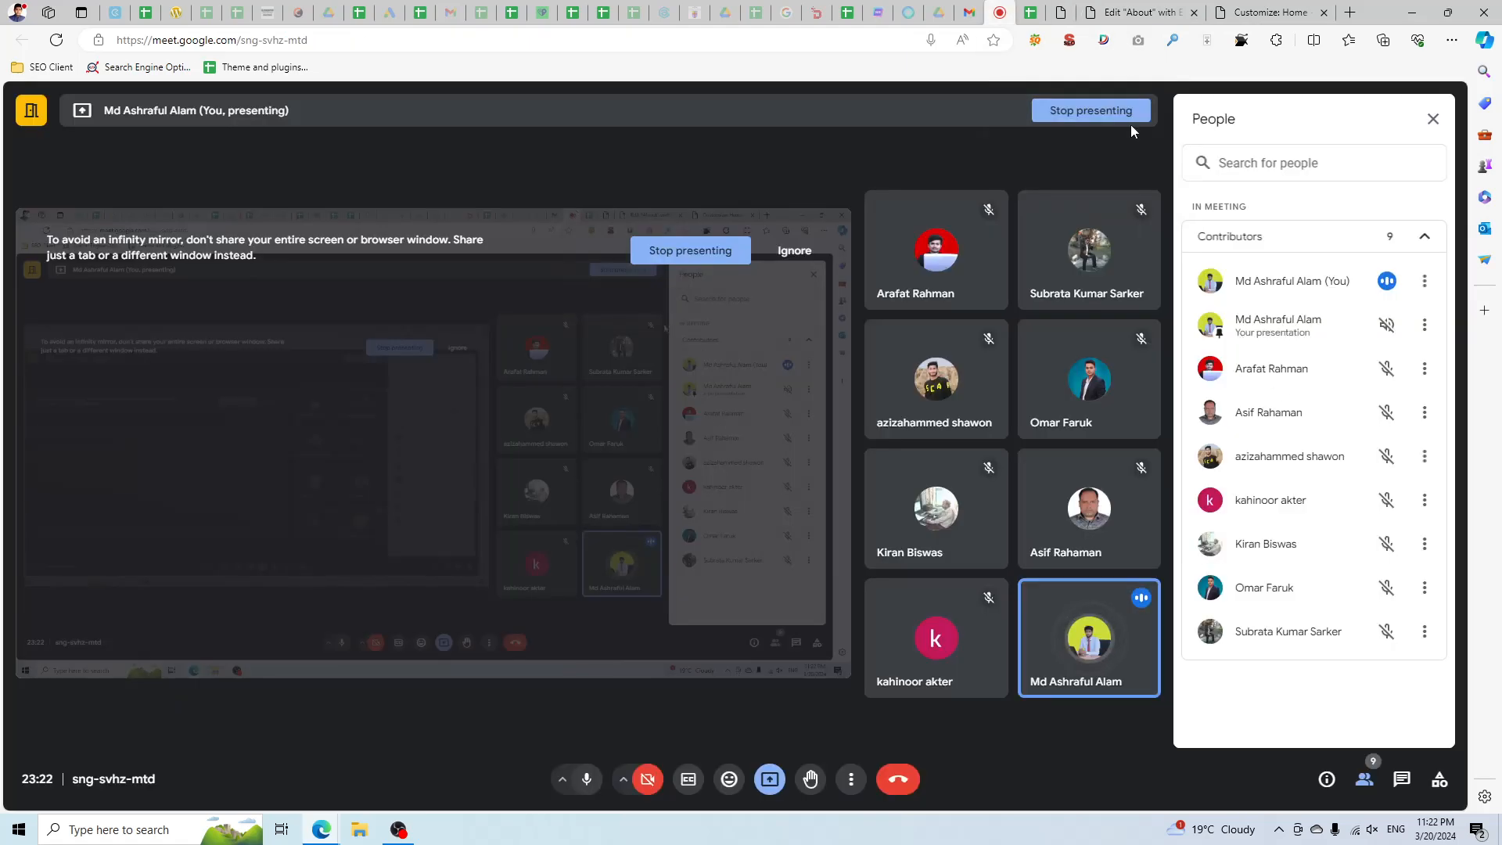
pyautogui.click(1136, 12)
pyautogui.click(1061, 13)
pyautogui.click(1150, 13)
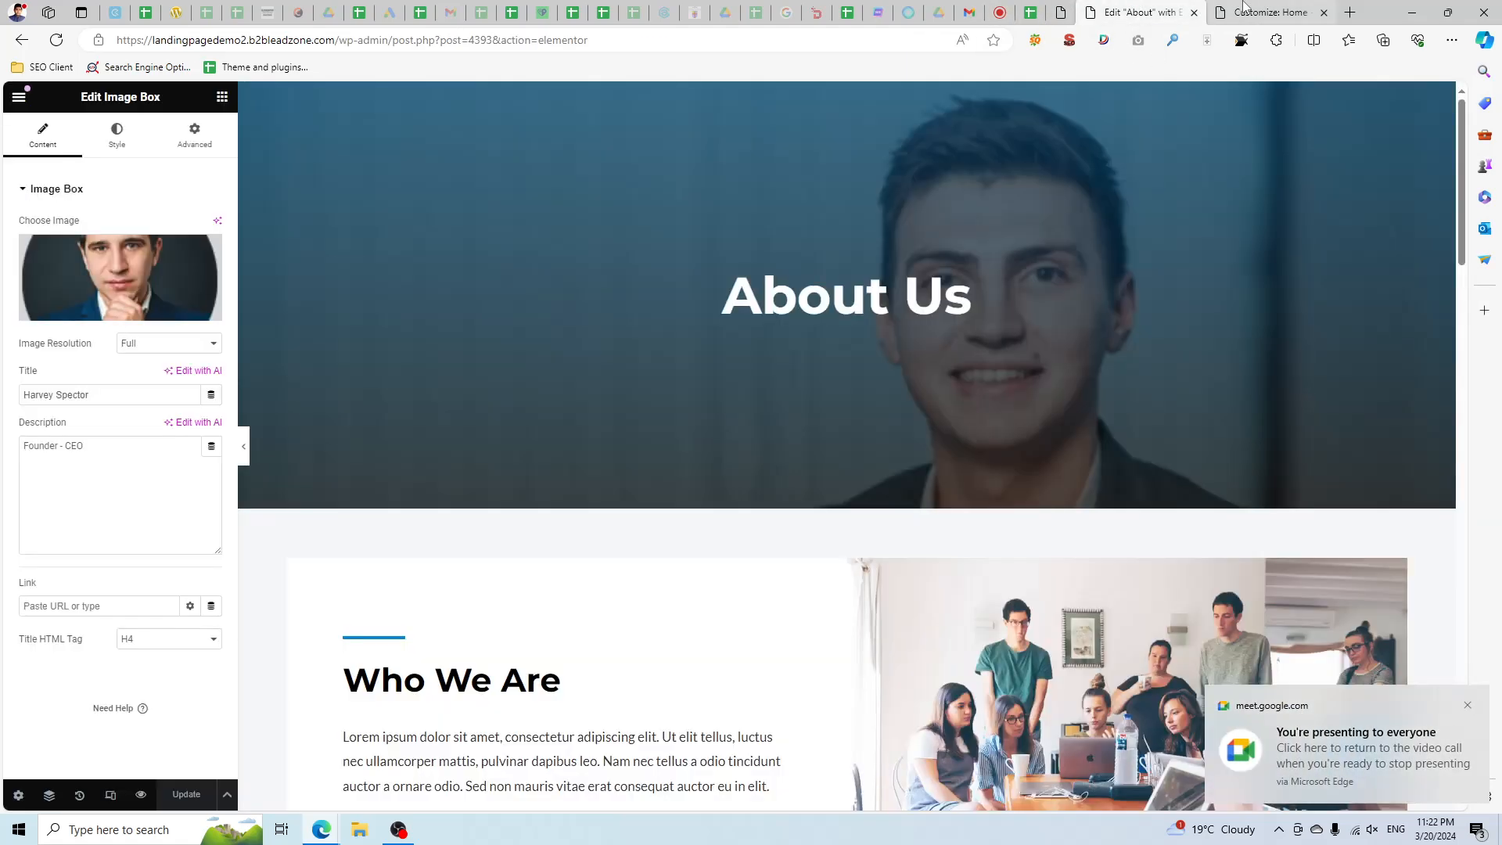
# Leave the Customizer and look over the store's All Products list in the WordPress dashboard.
pyautogui.click(1244, 10)
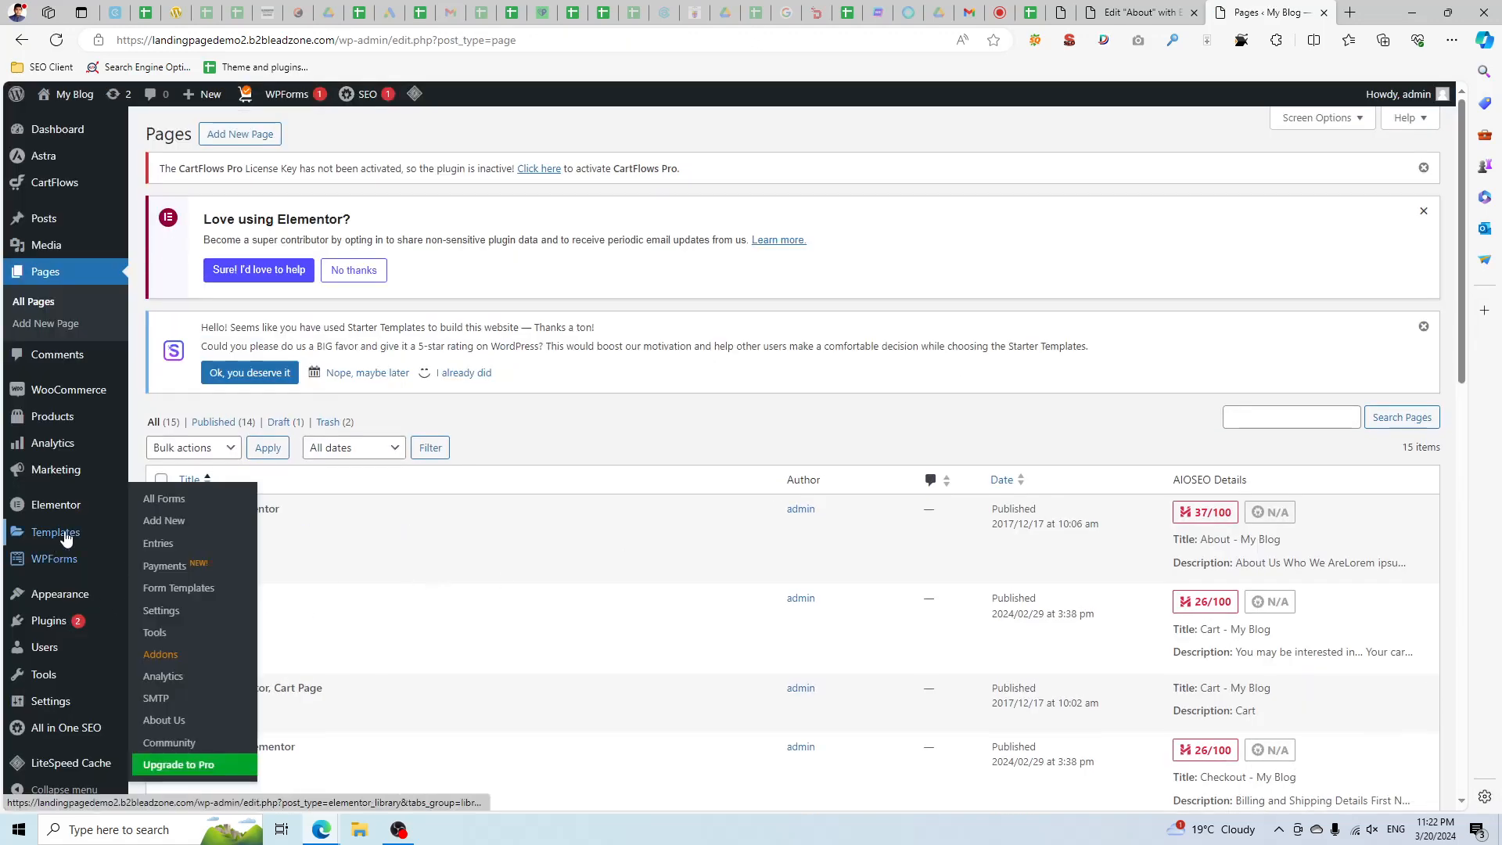
pyautogui.moveTo(68, 427)
pyautogui.click(157, 423)
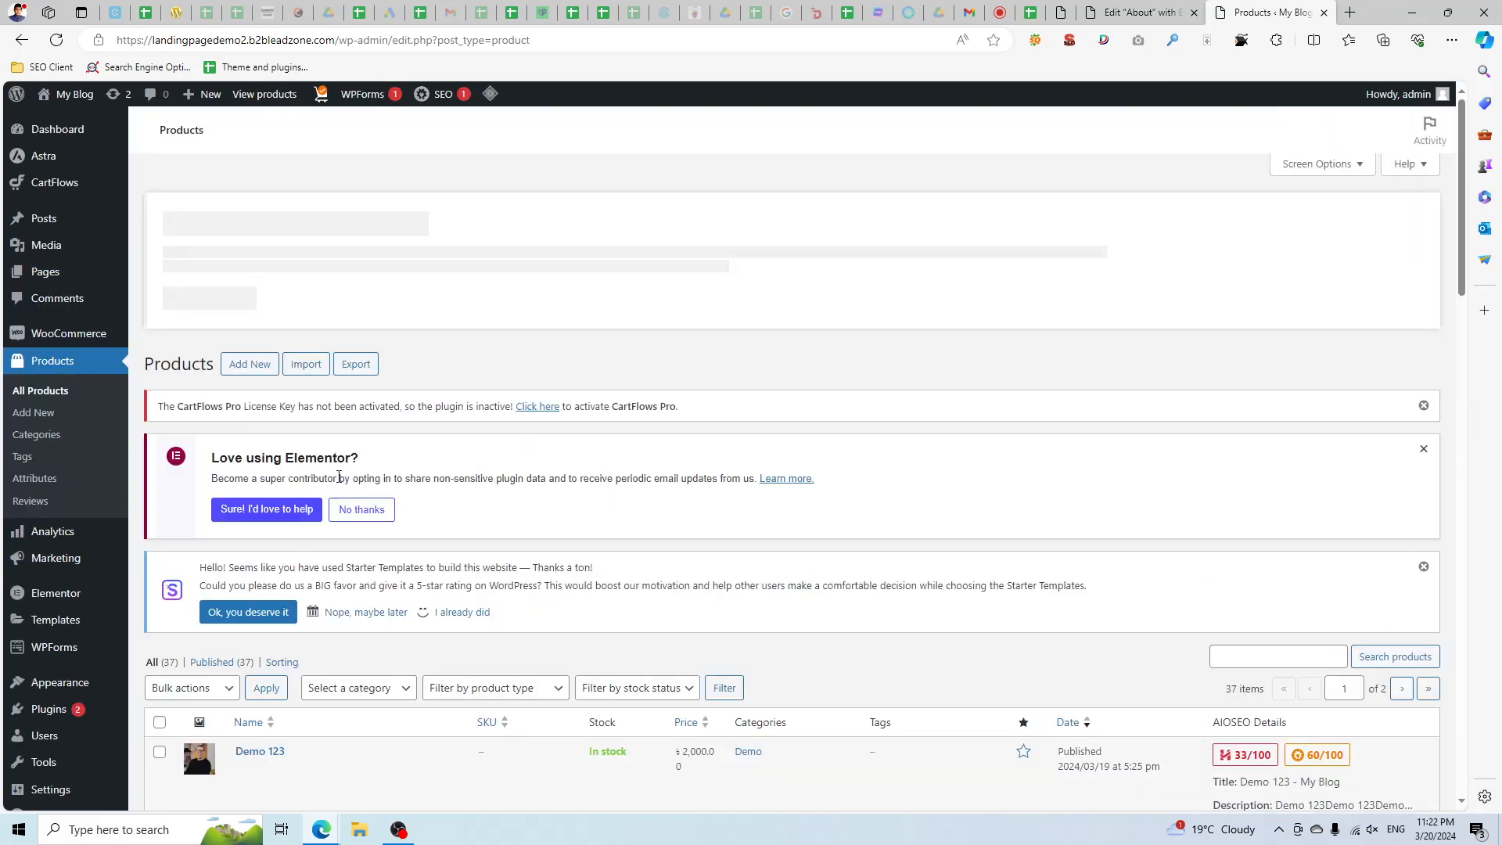
pyautogui.scroll(-1, 338, 477)
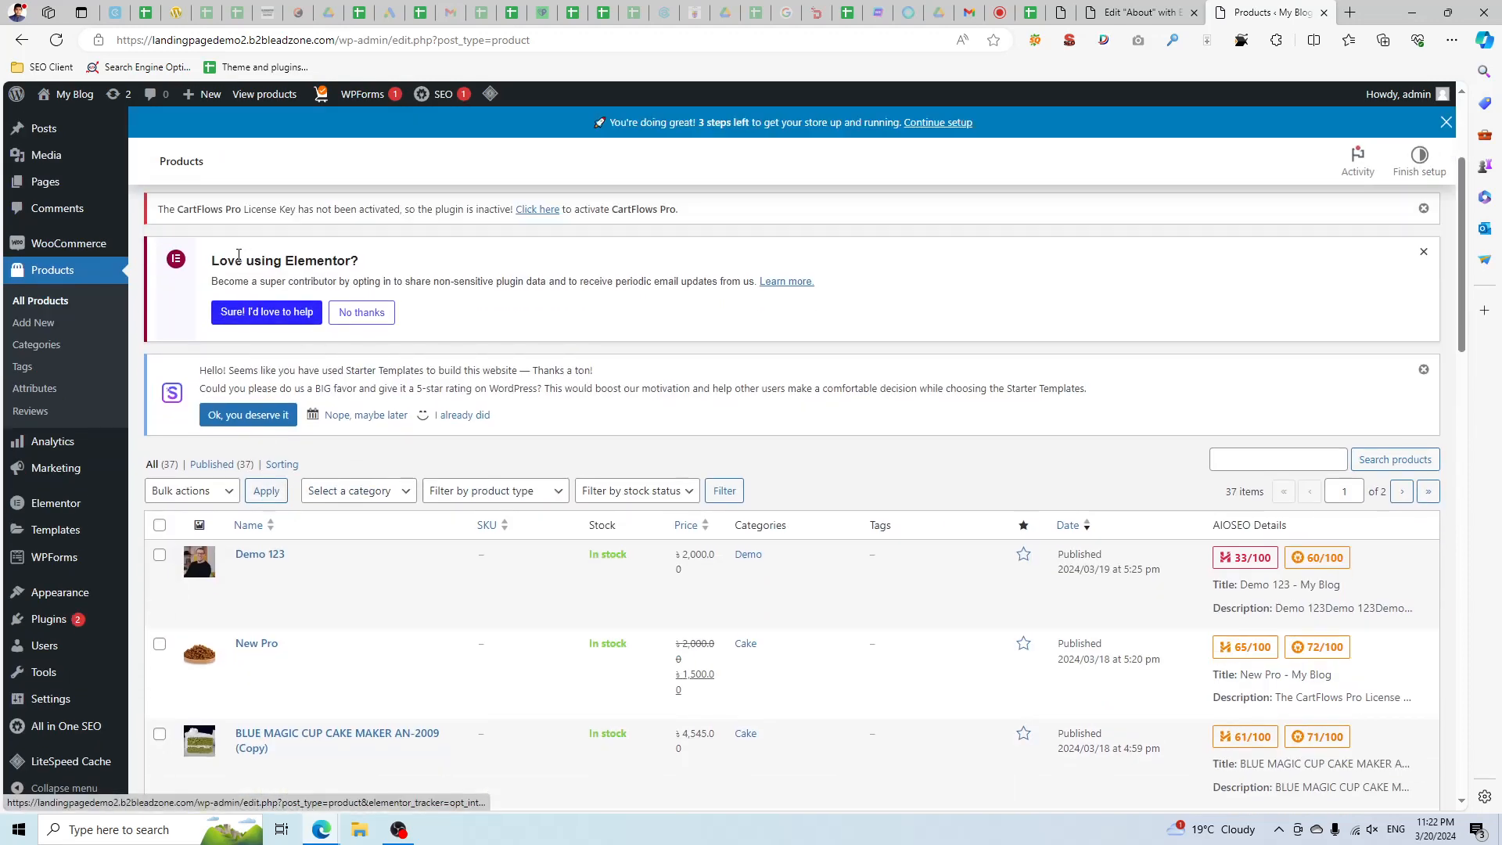
pyautogui.scroll(3, 417, 354)
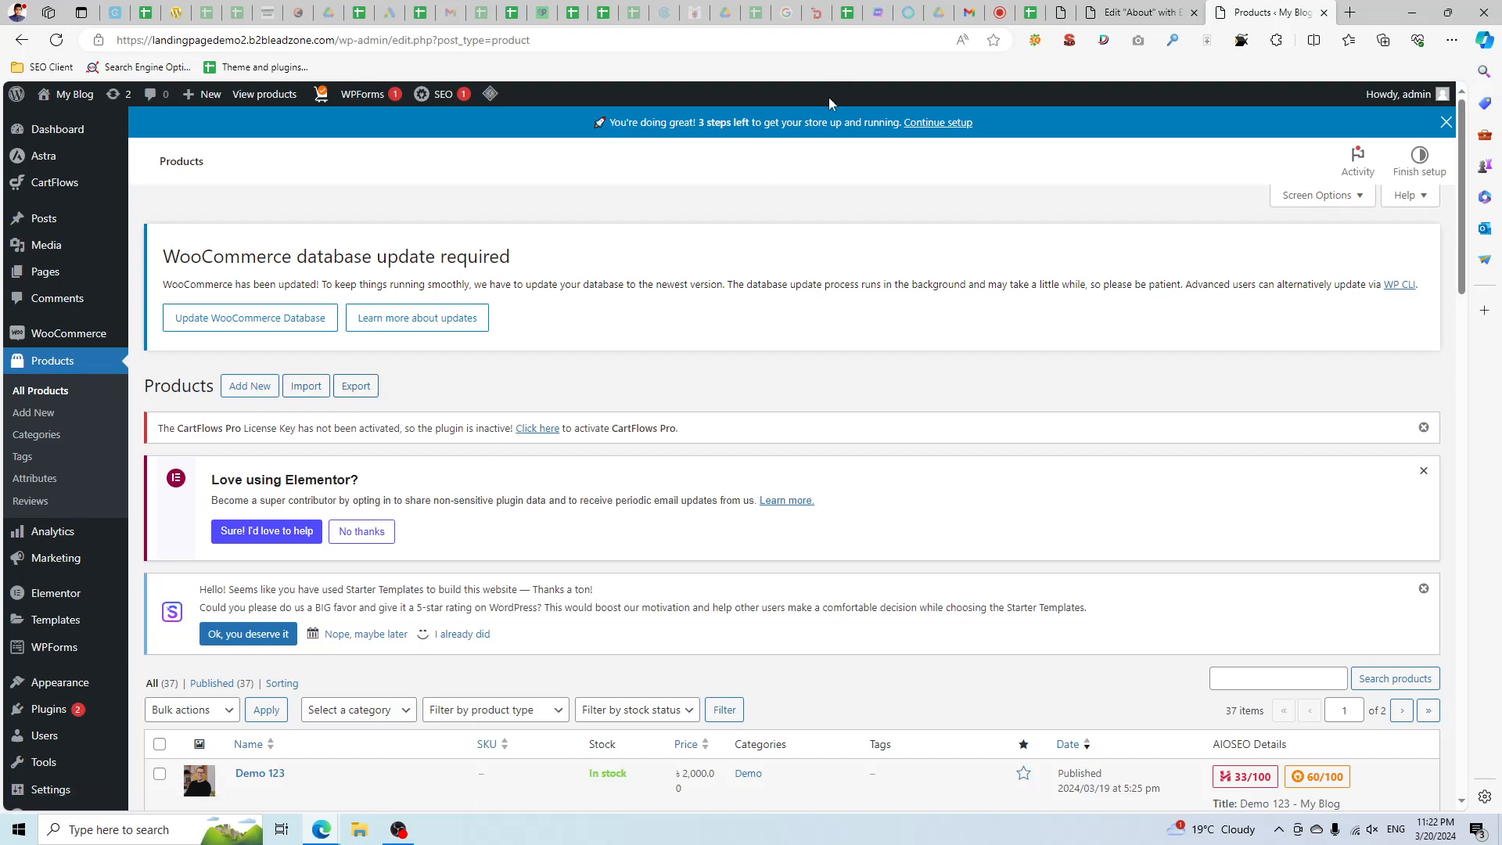
# Go back to the About page in Elementor, open its live version and look through its sections.
pyautogui.click(1138, 13)
pyautogui.scroll(-20, 837, 391)
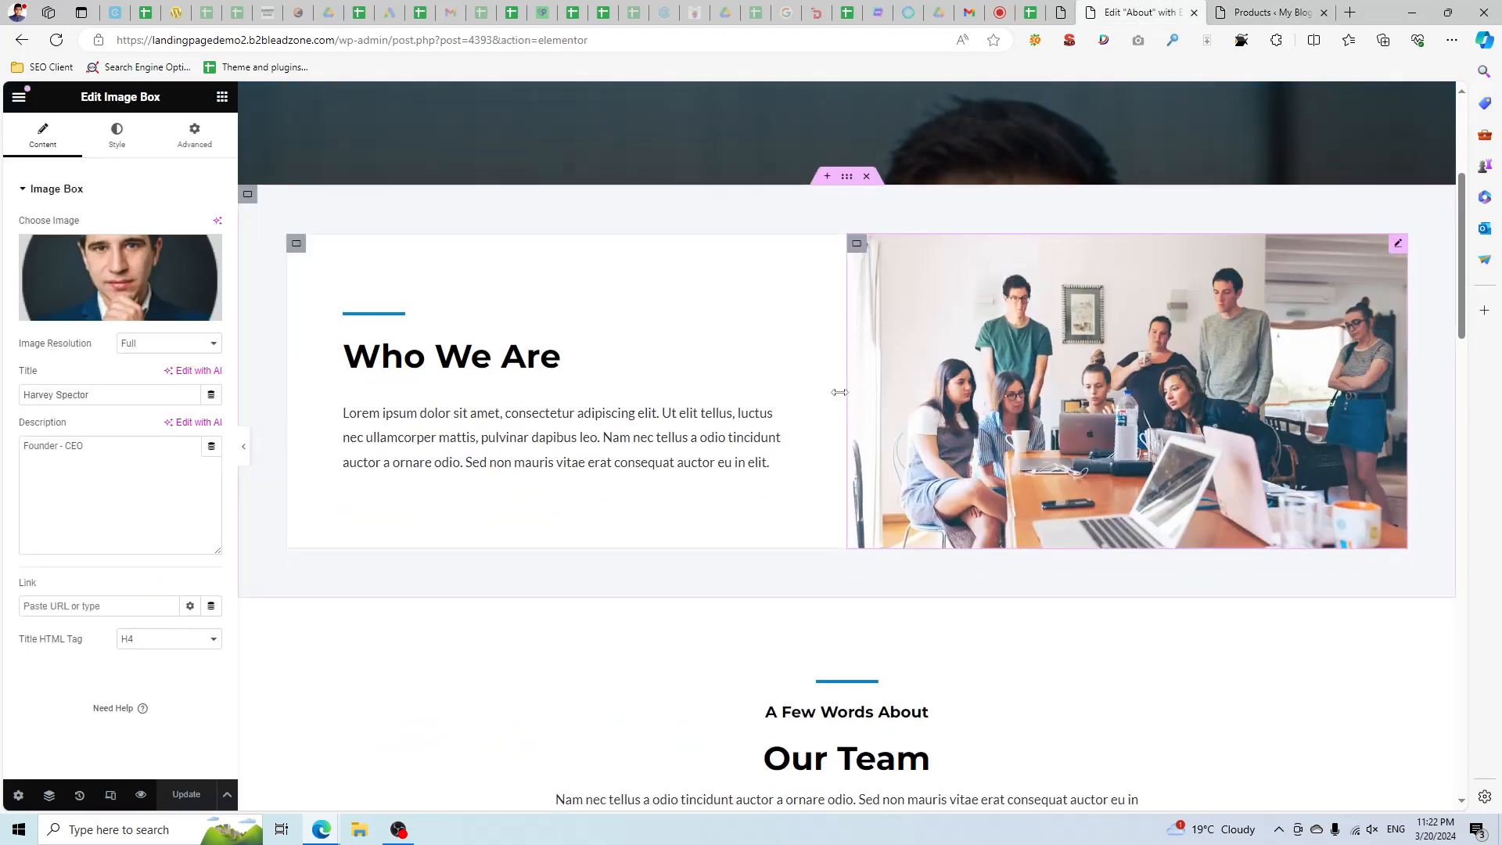
pyautogui.scroll(-7, 831, 580)
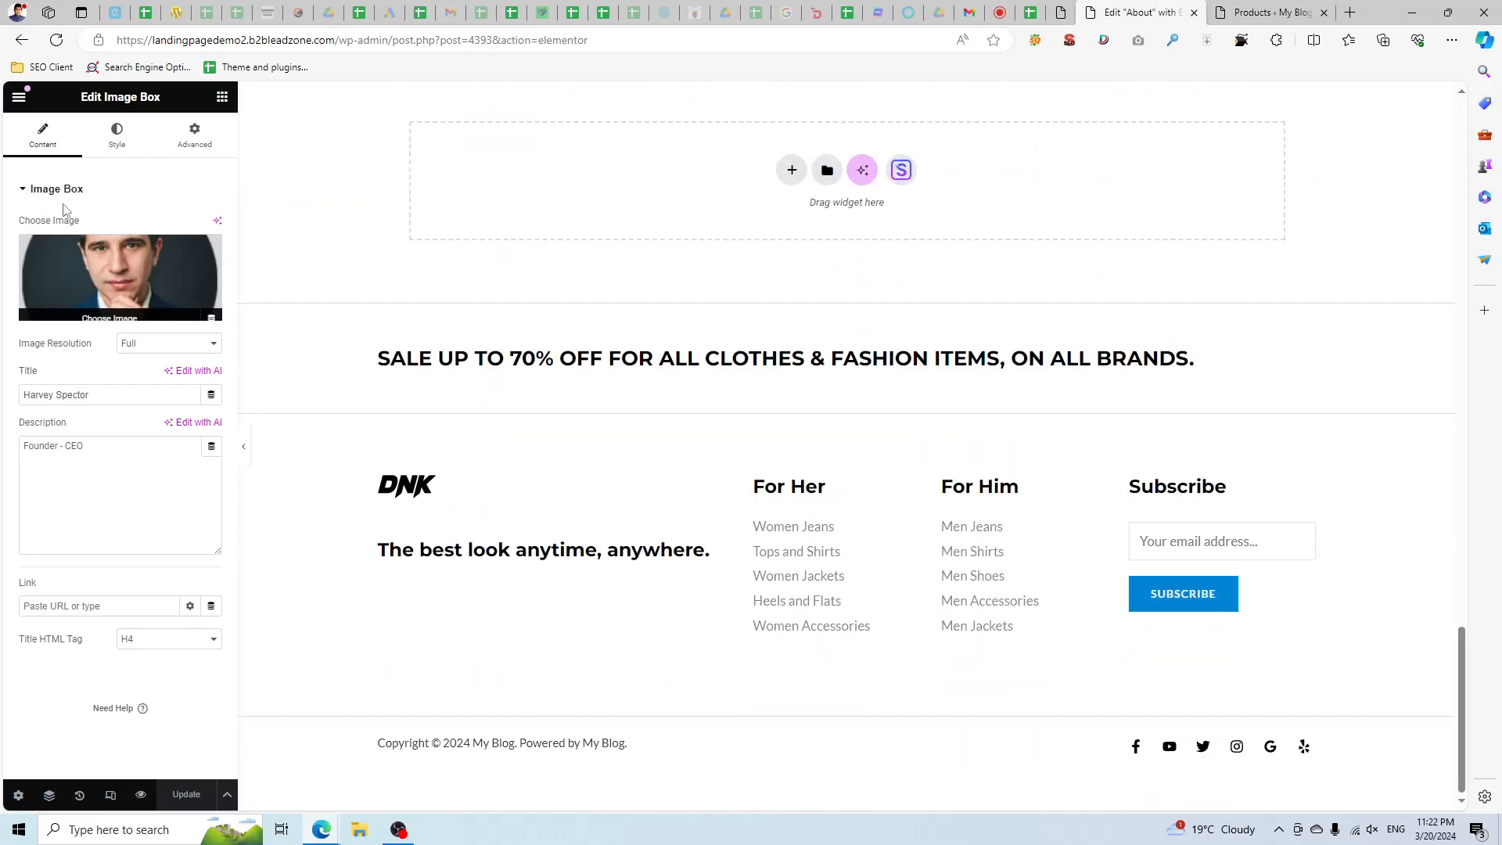
pyautogui.click(19, 97)
pyautogui.click(90, 471)
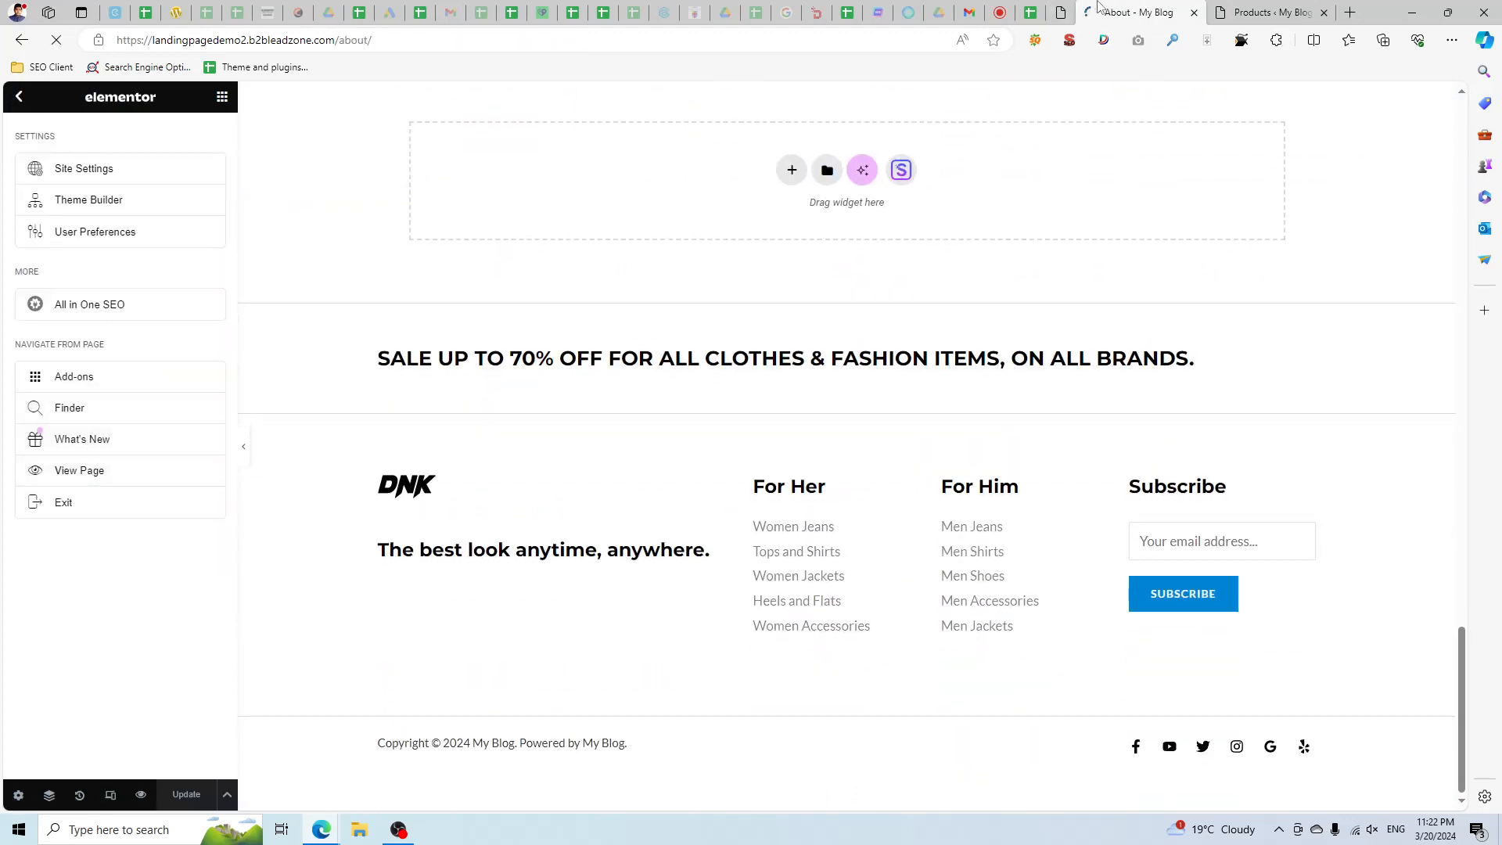
pyautogui.scroll(-15, 700, 503)
pyautogui.scroll(-6, 700, 503)
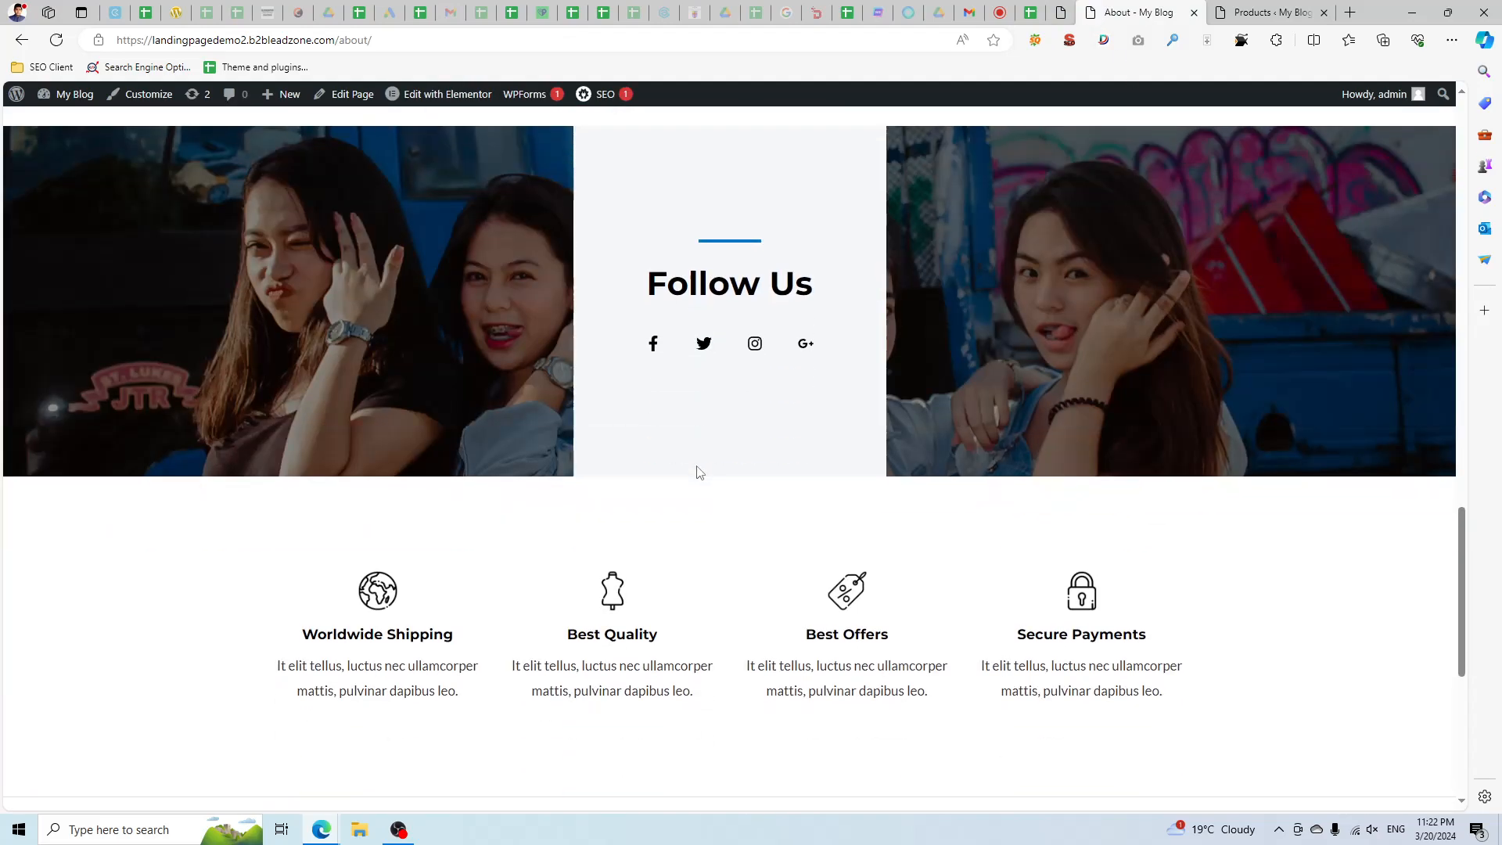
pyautogui.scroll(20, 697, 469)
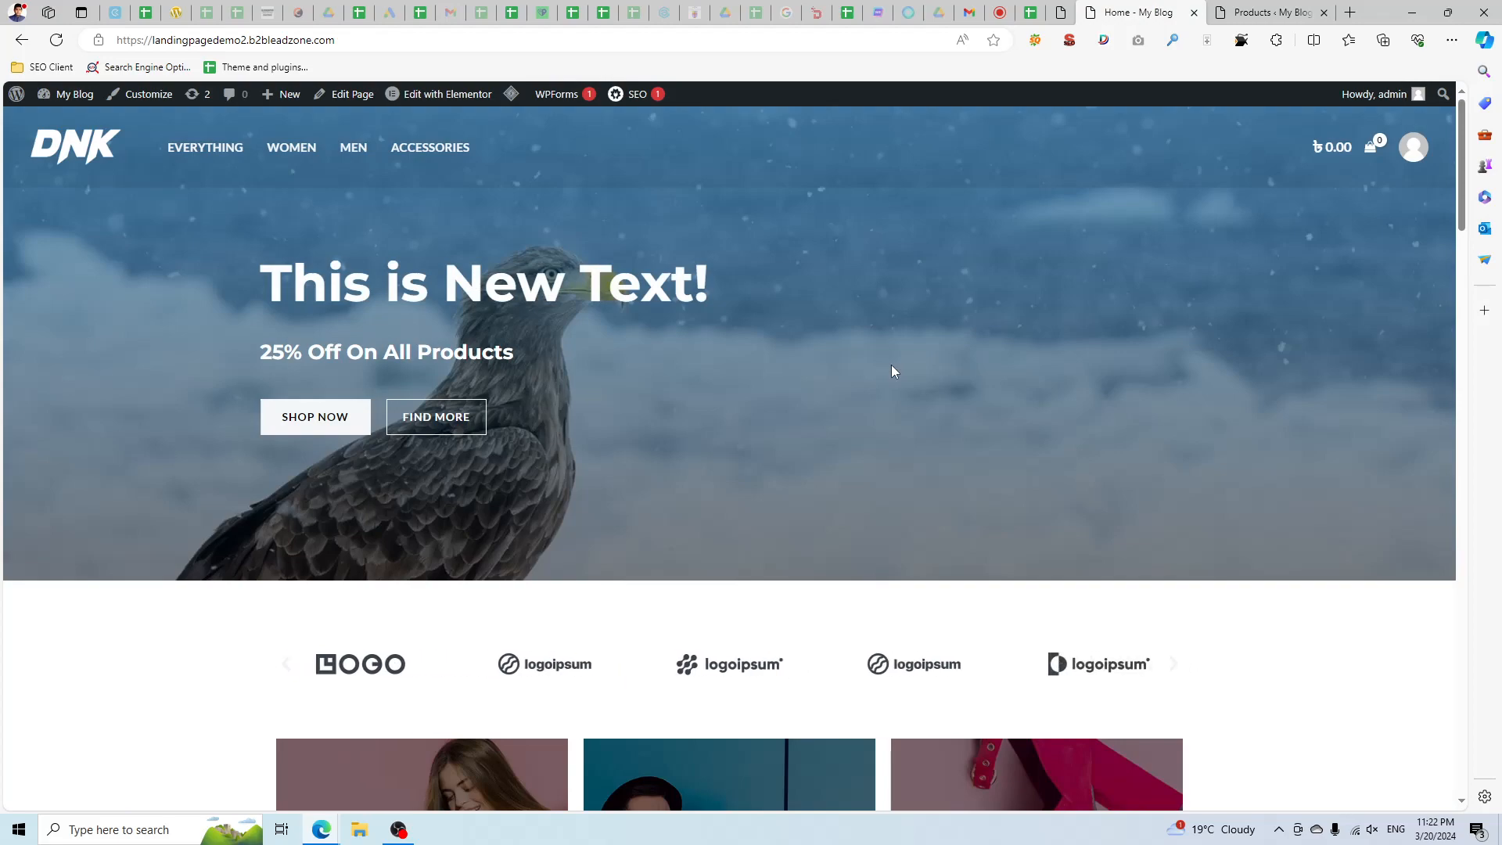
# Browse the products on the live home page and open the DNK Blue Shoes product page.
pyautogui.scroll(-15, 835, 382)
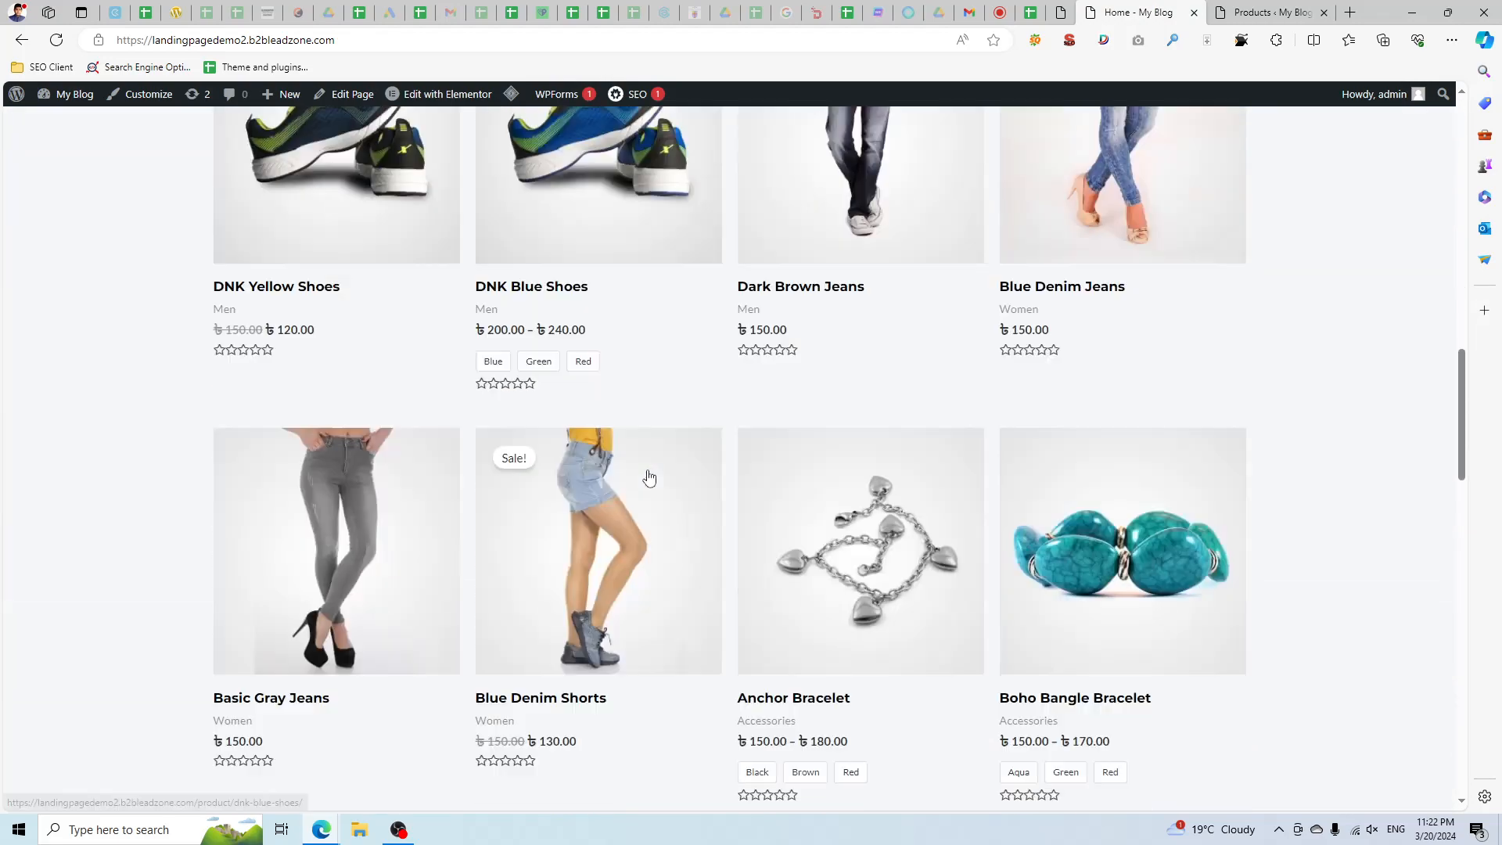
pyautogui.scroll(1, 491, 386)
pyautogui.click(626, 489)
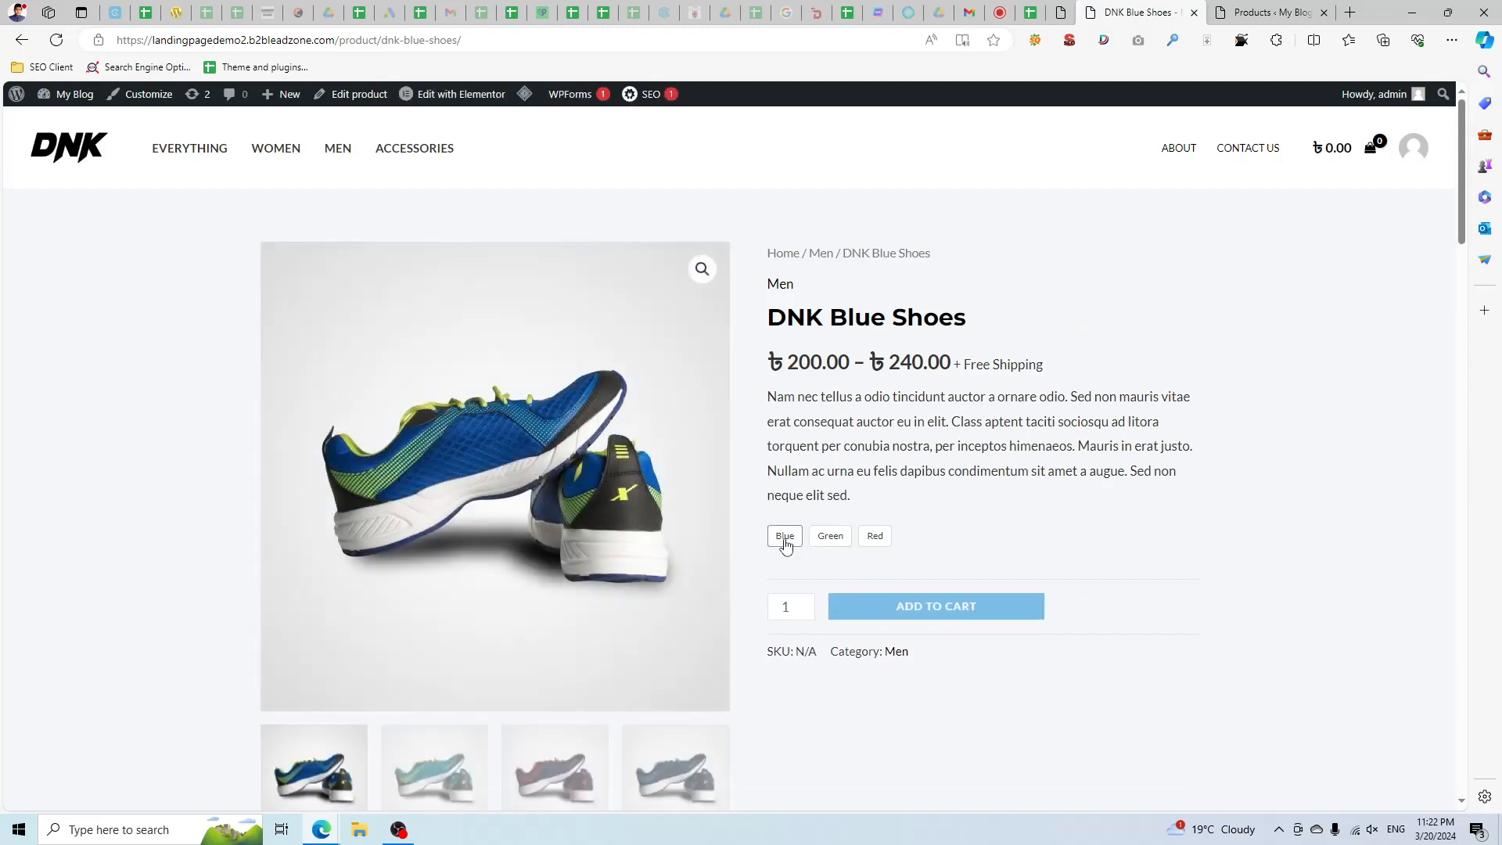
# Compare the Blue, Green and Red variations of DNK Blue Shoes by switching between them, finishing on Green.
pyautogui.click(786, 544)
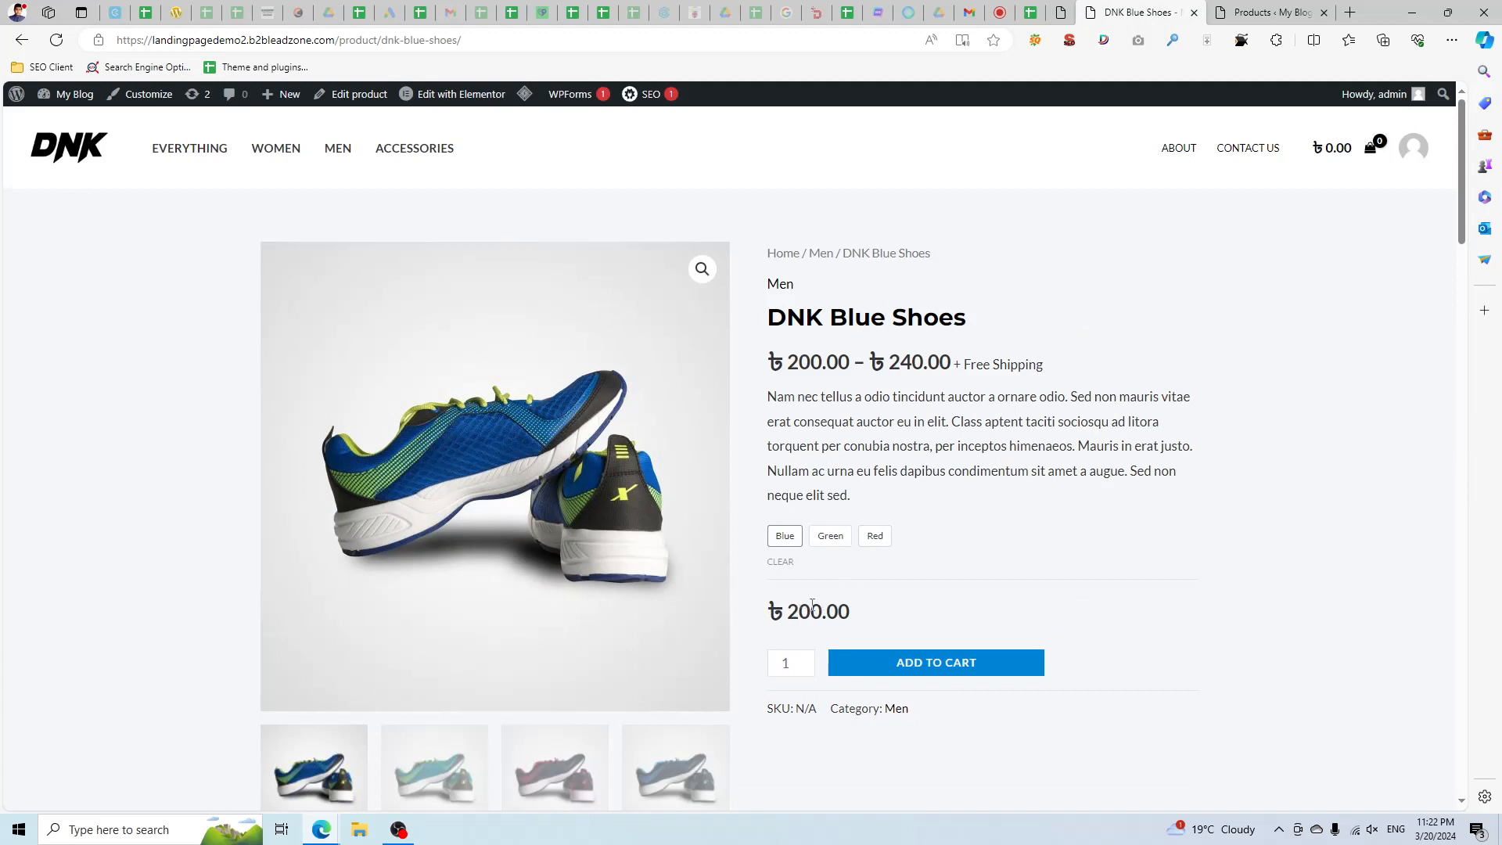
pyautogui.click(831, 541)
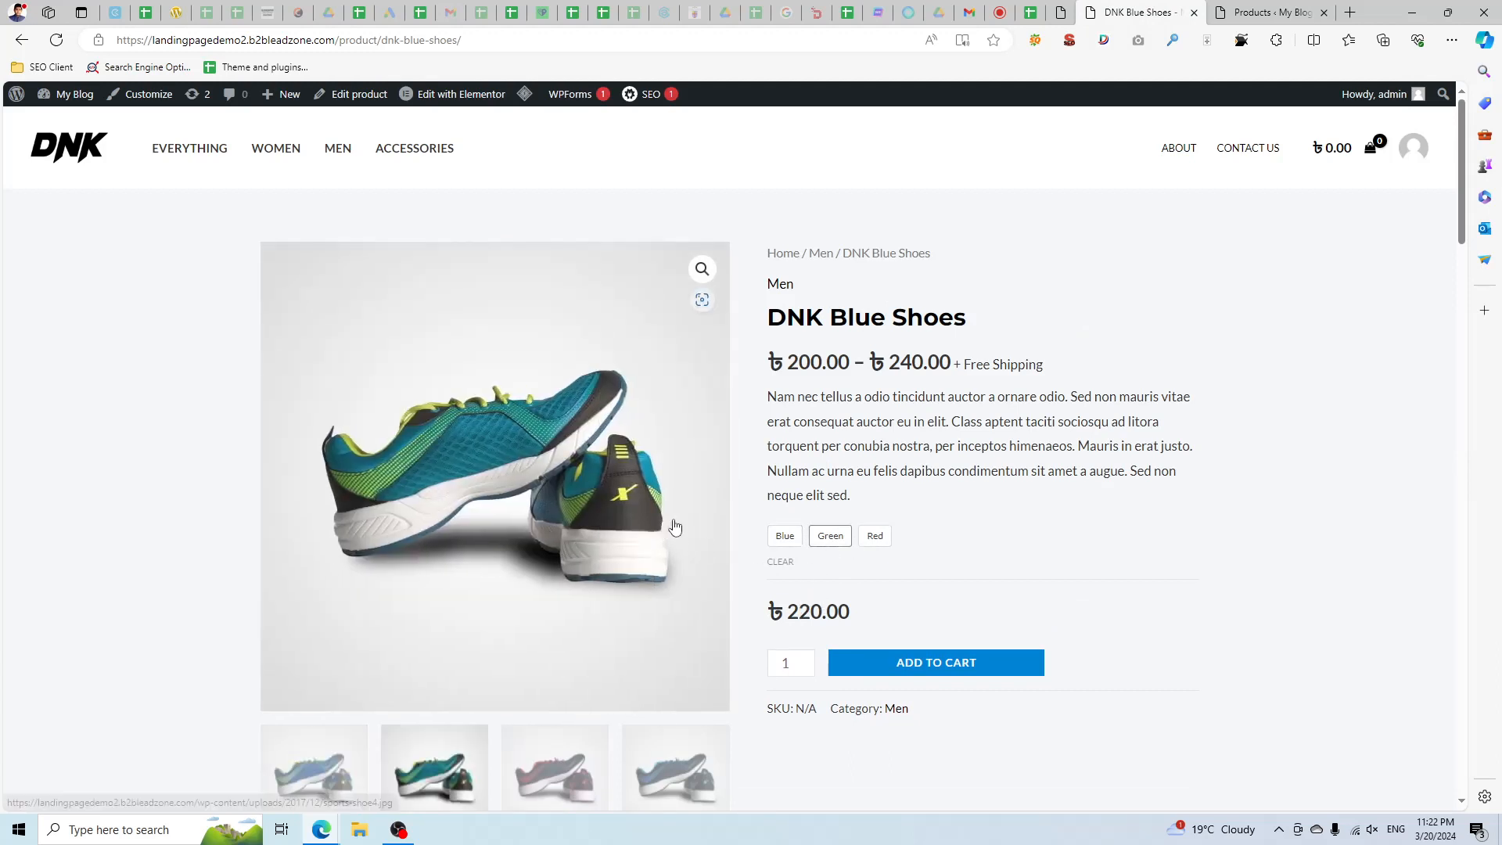
pyautogui.click(882, 541)
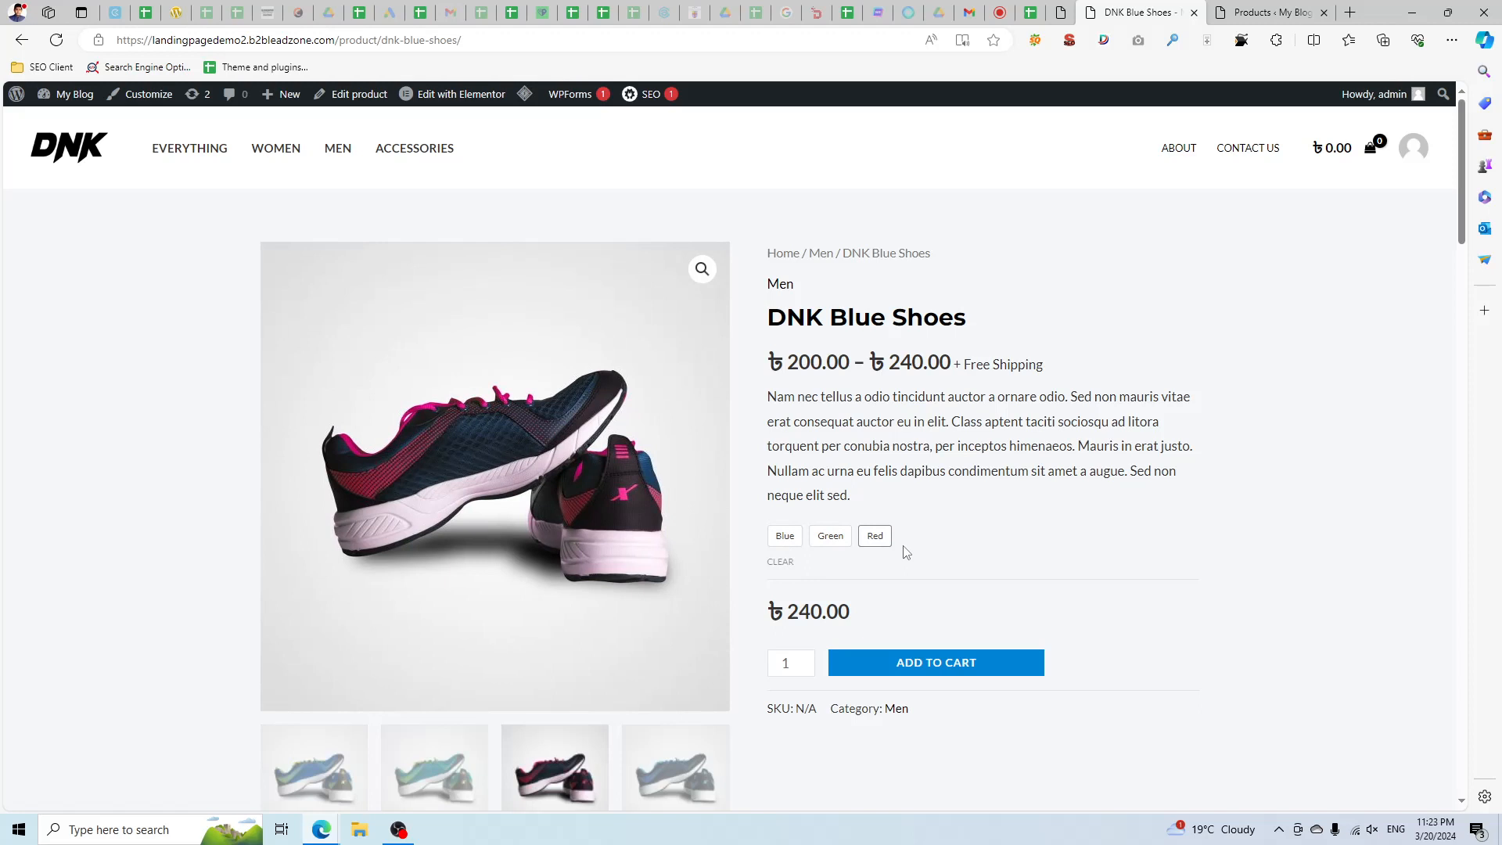
pyautogui.click(836, 540)
pyautogui.click(791, 541)
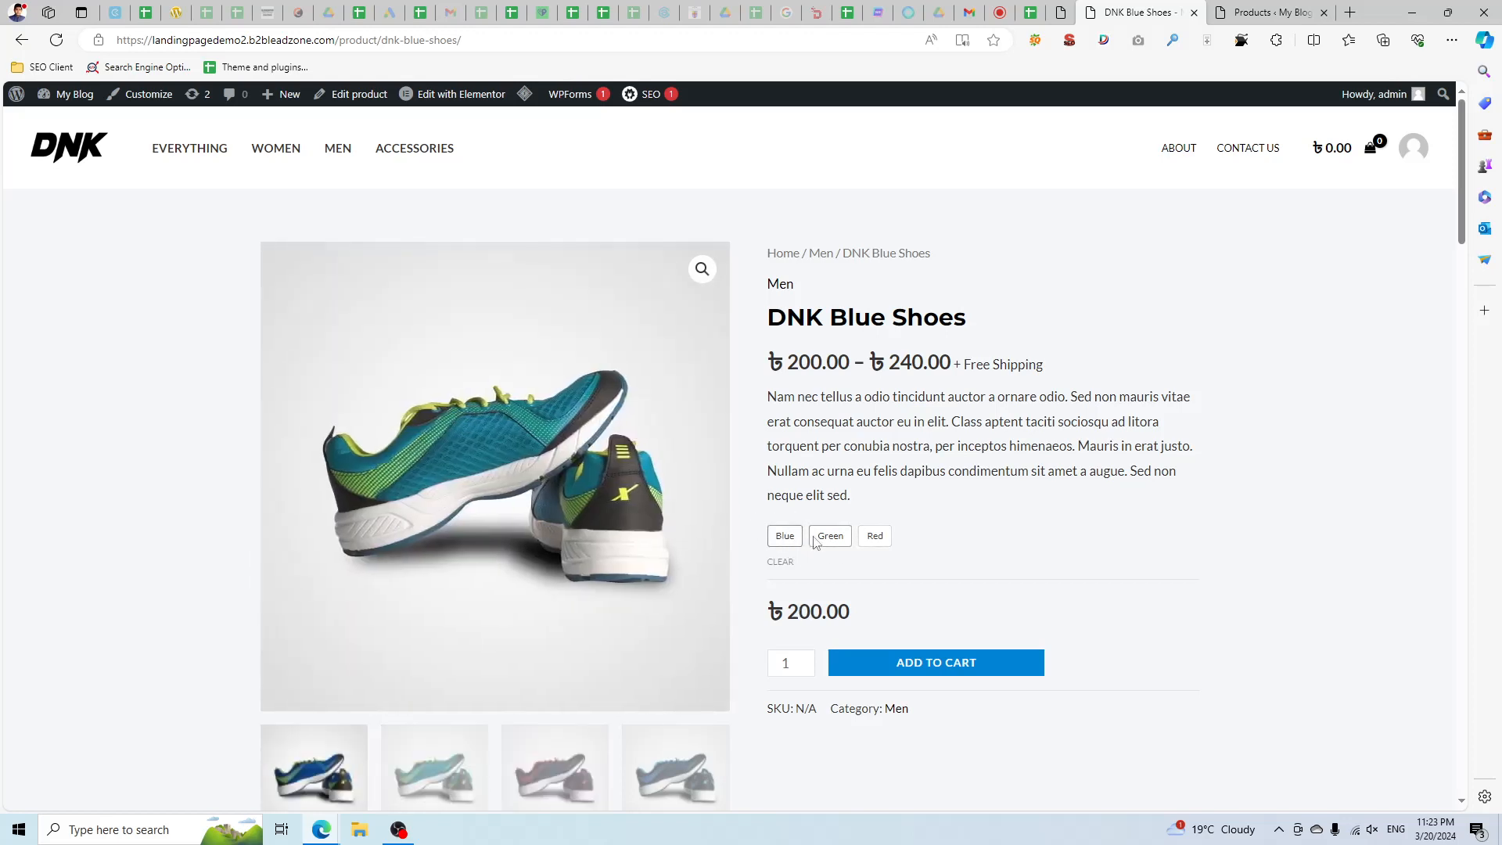
pyautogui.click(827, 542)
pyautogui.click(870, 541)
pyautogui.click(785, 536)
pyautogui.click(830, 536)
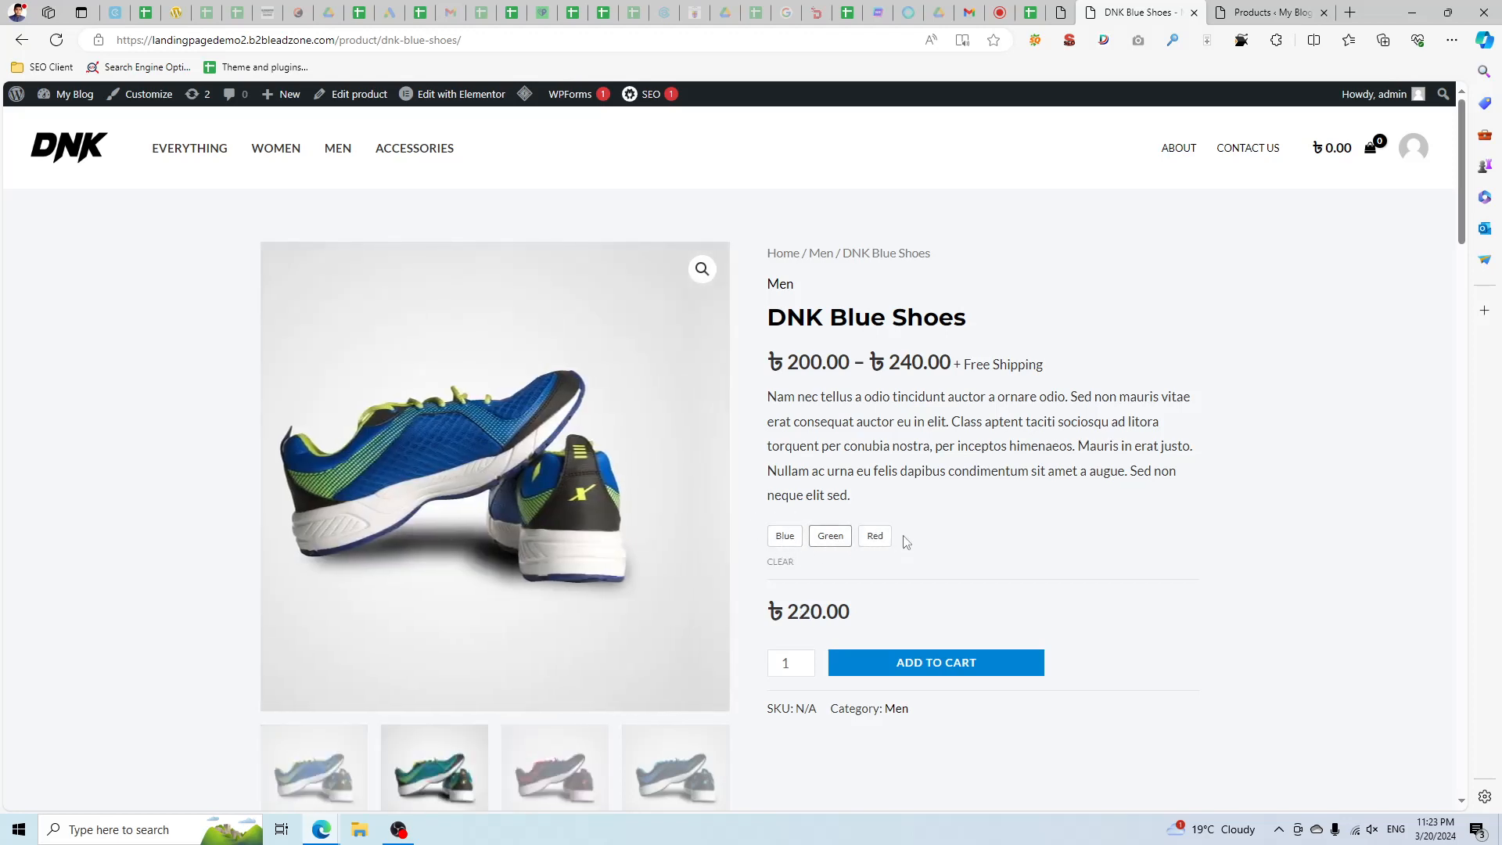
# Examine the SKU line and the full product description on the DNK Blue Shoes page.
pyautogui.scroll(-3, 801, 560)
pyautogui.moveTo(819, 489)
pyautogui.mouseDown()
pyautogui.moveTo(750, 496)
pyautogui.moveTo(817, 492)
pyautogui.mouseUp()
pyautogui.click(762, 495)
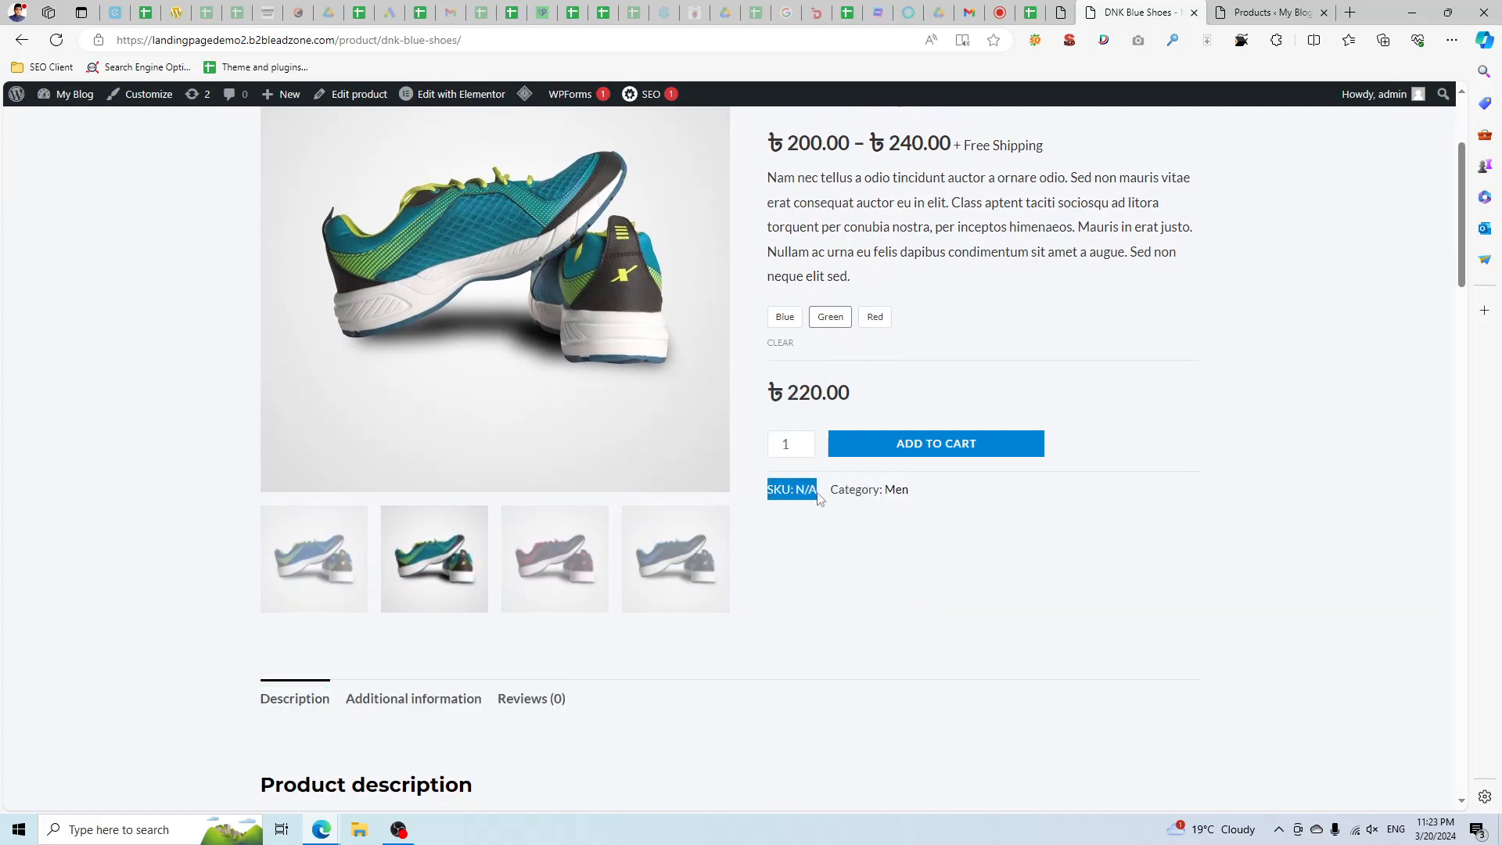
pyautogui.scroll(-3, 643, 467)
pyautogui.scroll(-17, 637, 557)
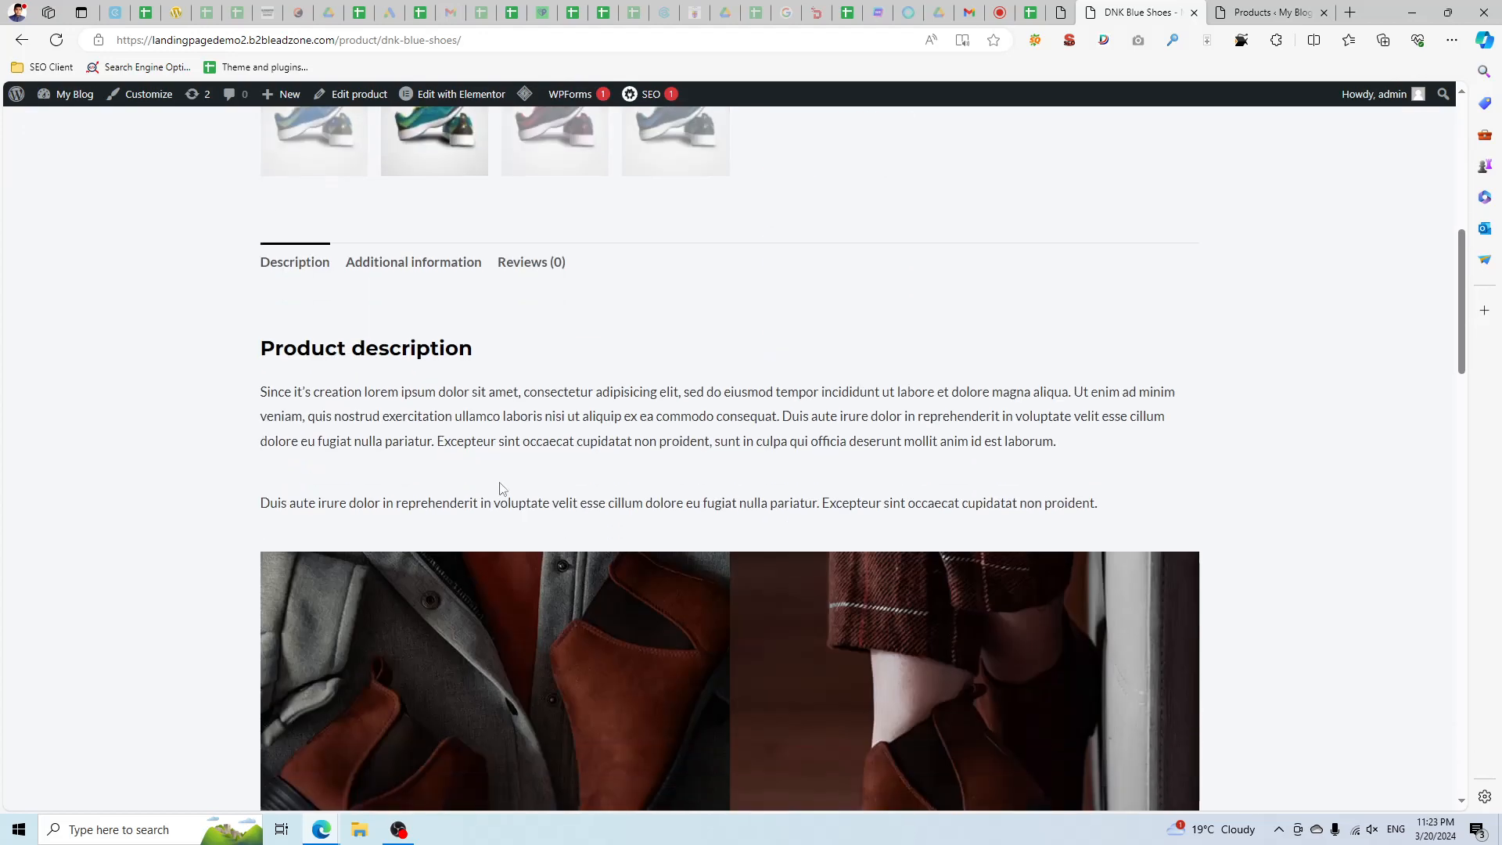
pyautogui.scroll(20, 773, 397)
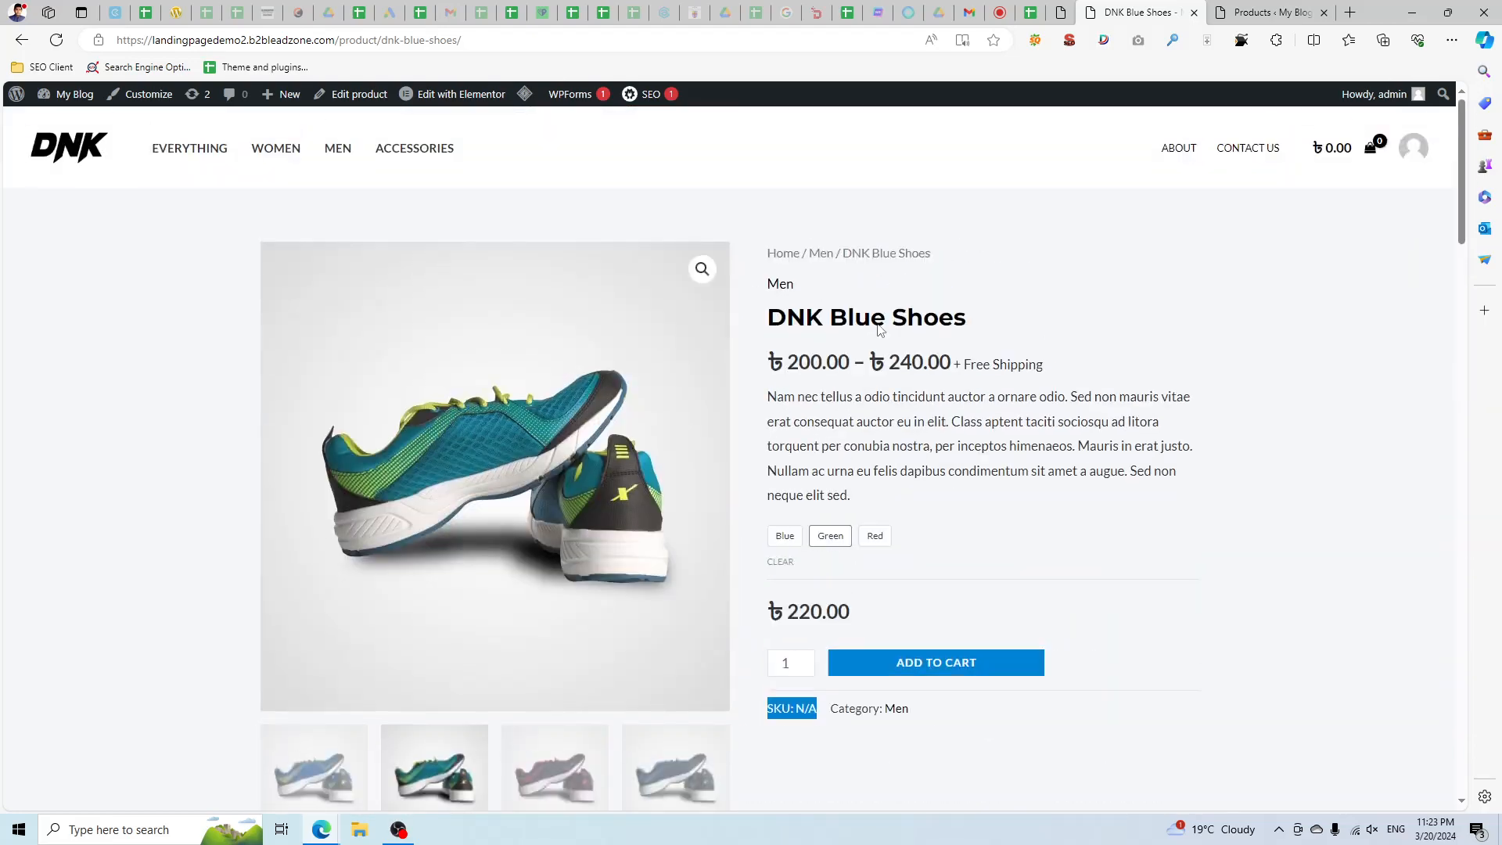
# Switch to the Google Meet call and set the computer's speaker volume to 49.
pyautogui.click(1062, 9)
pyautogui.click(1000, 10)
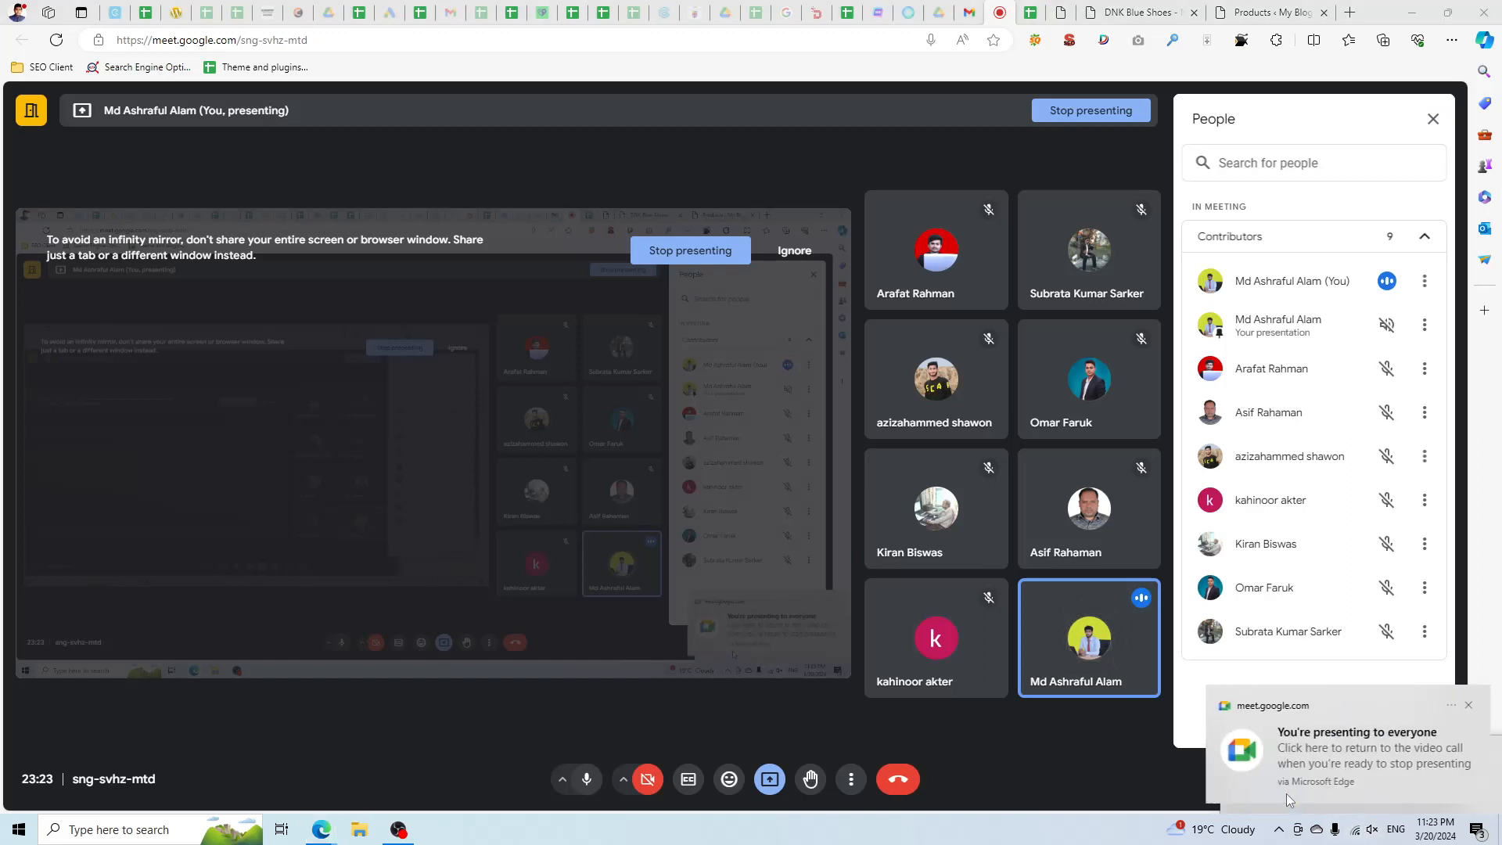
pyautogui.click(1374, 830)
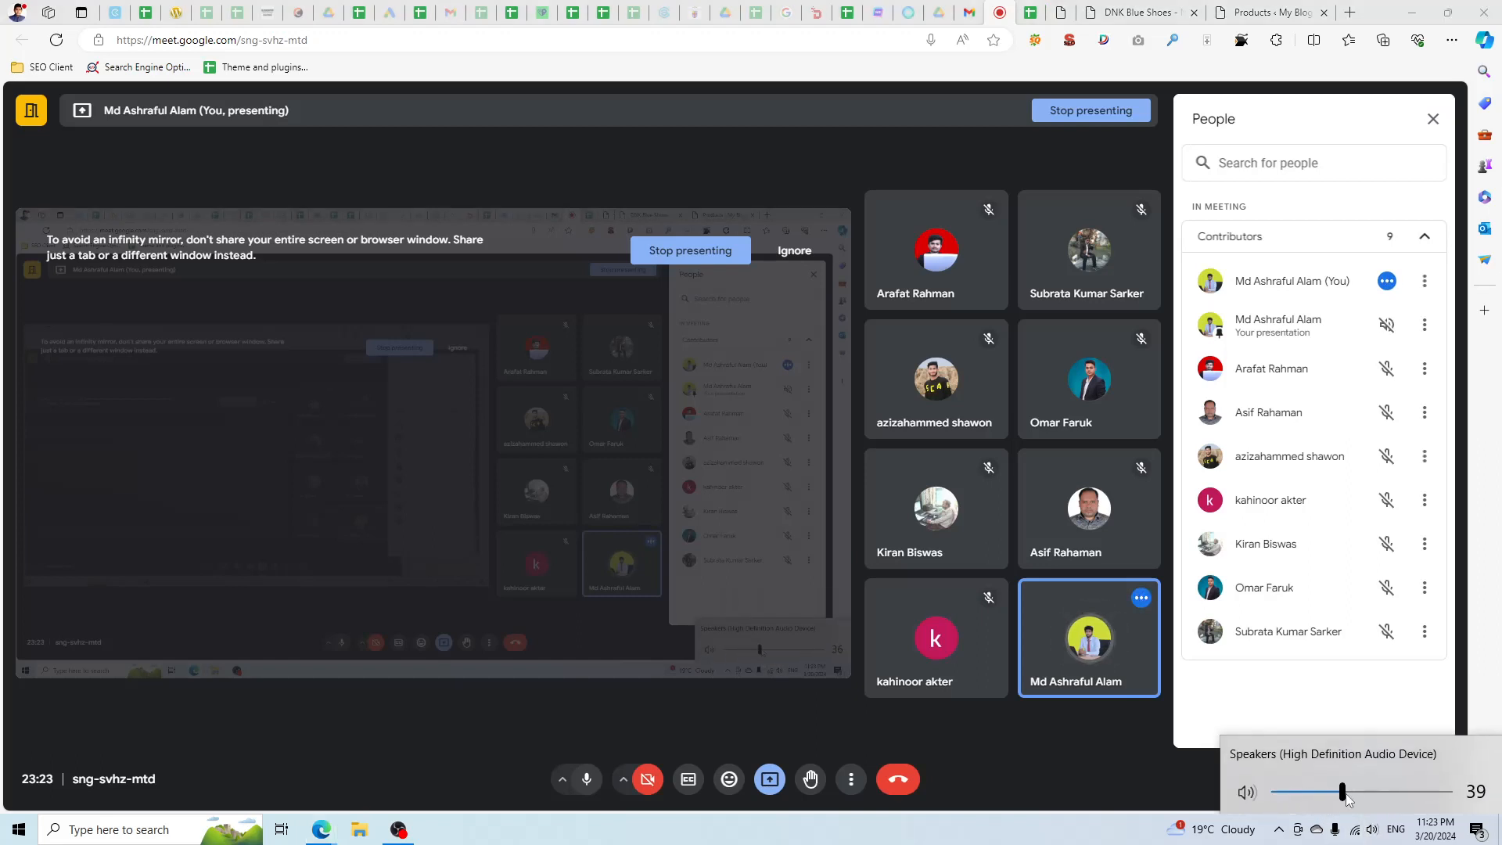
pyautogui.click(1123, 834)
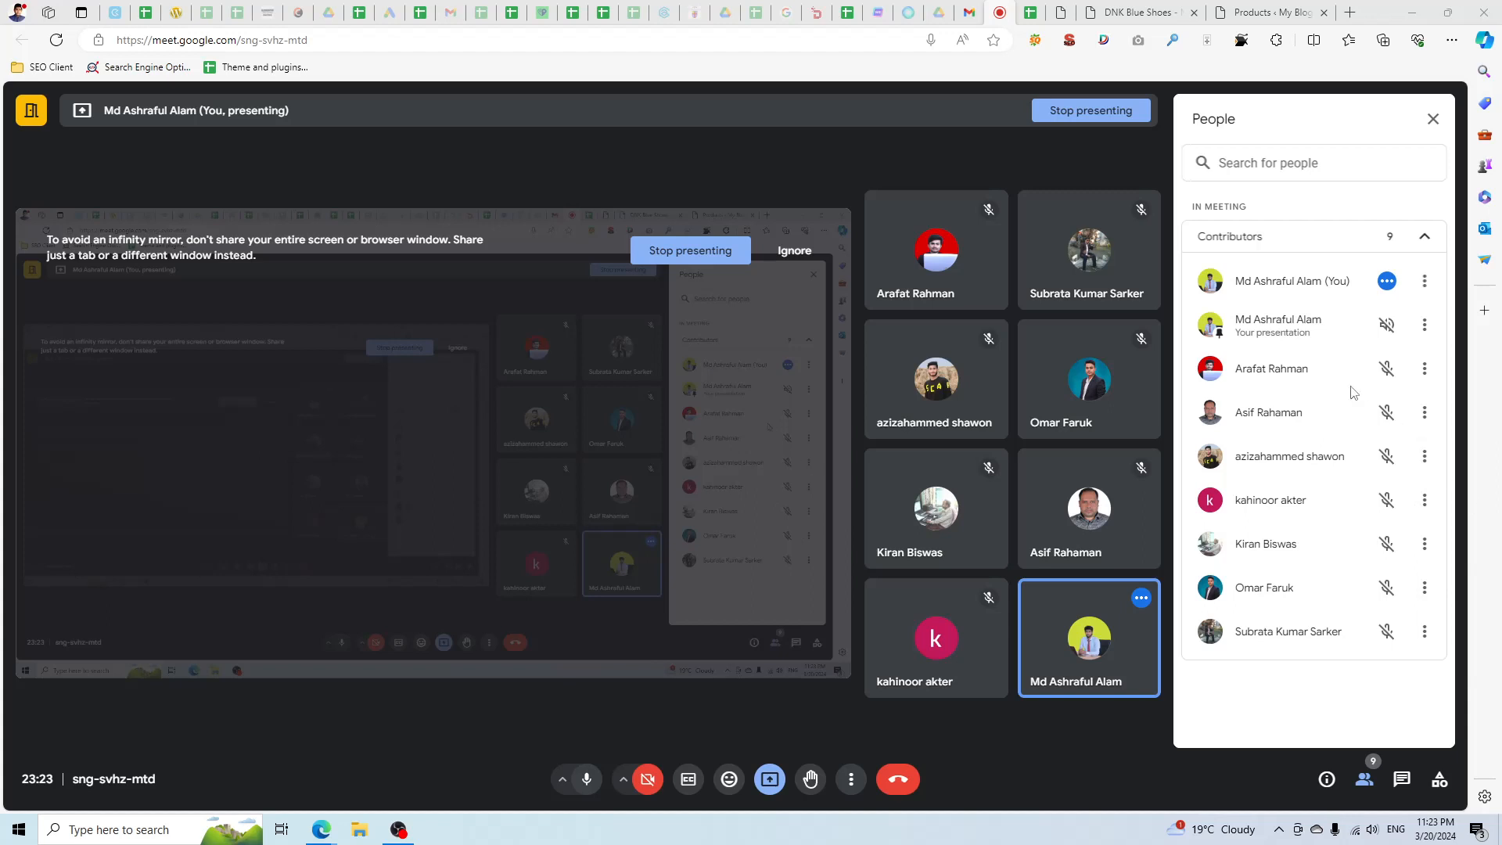
pyautogui.click(1374, 829)
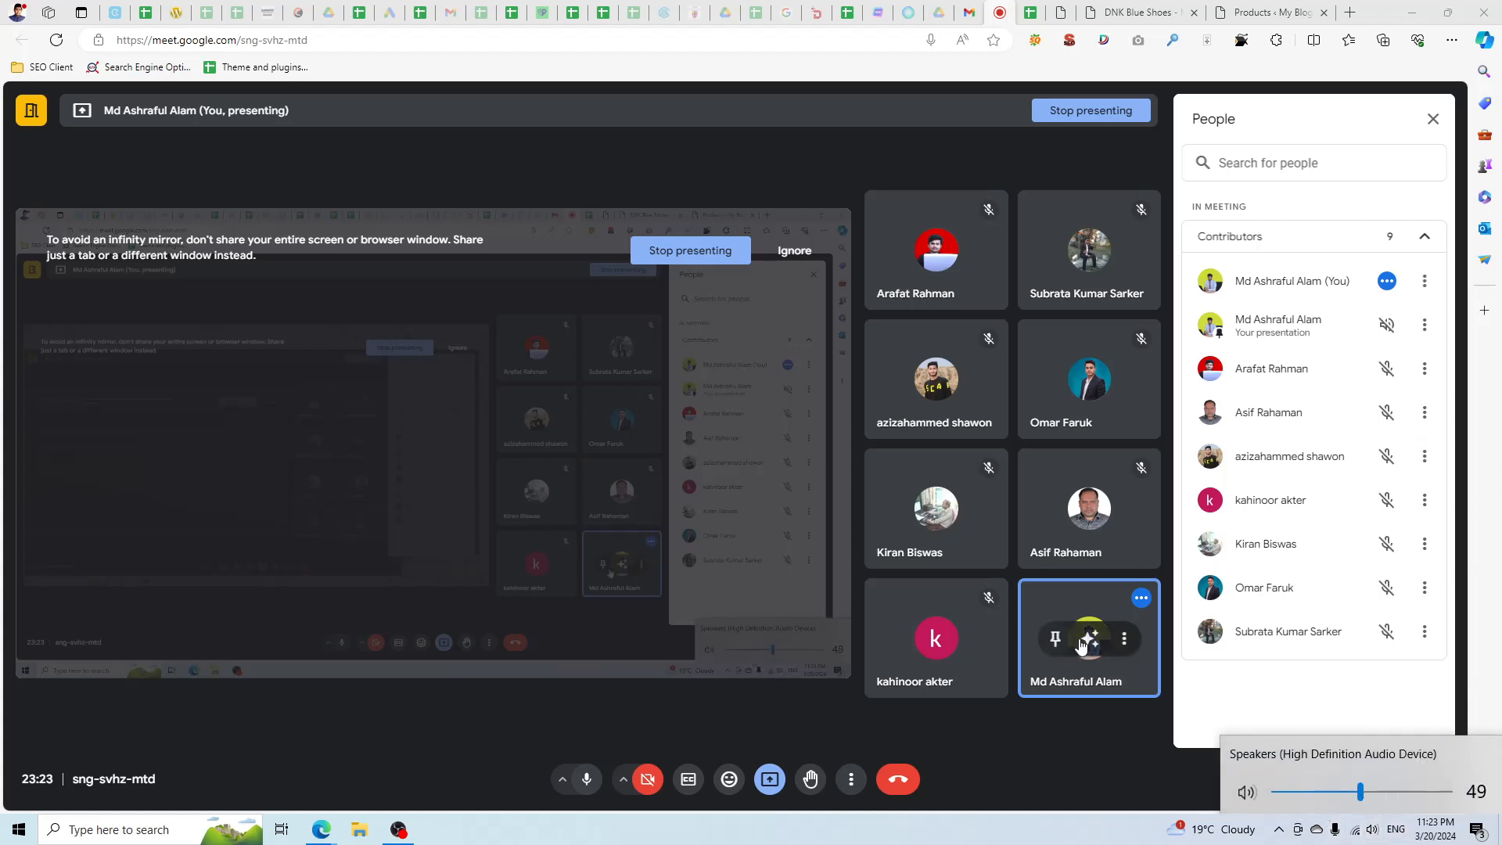
pyautogui.click(1093, 809)
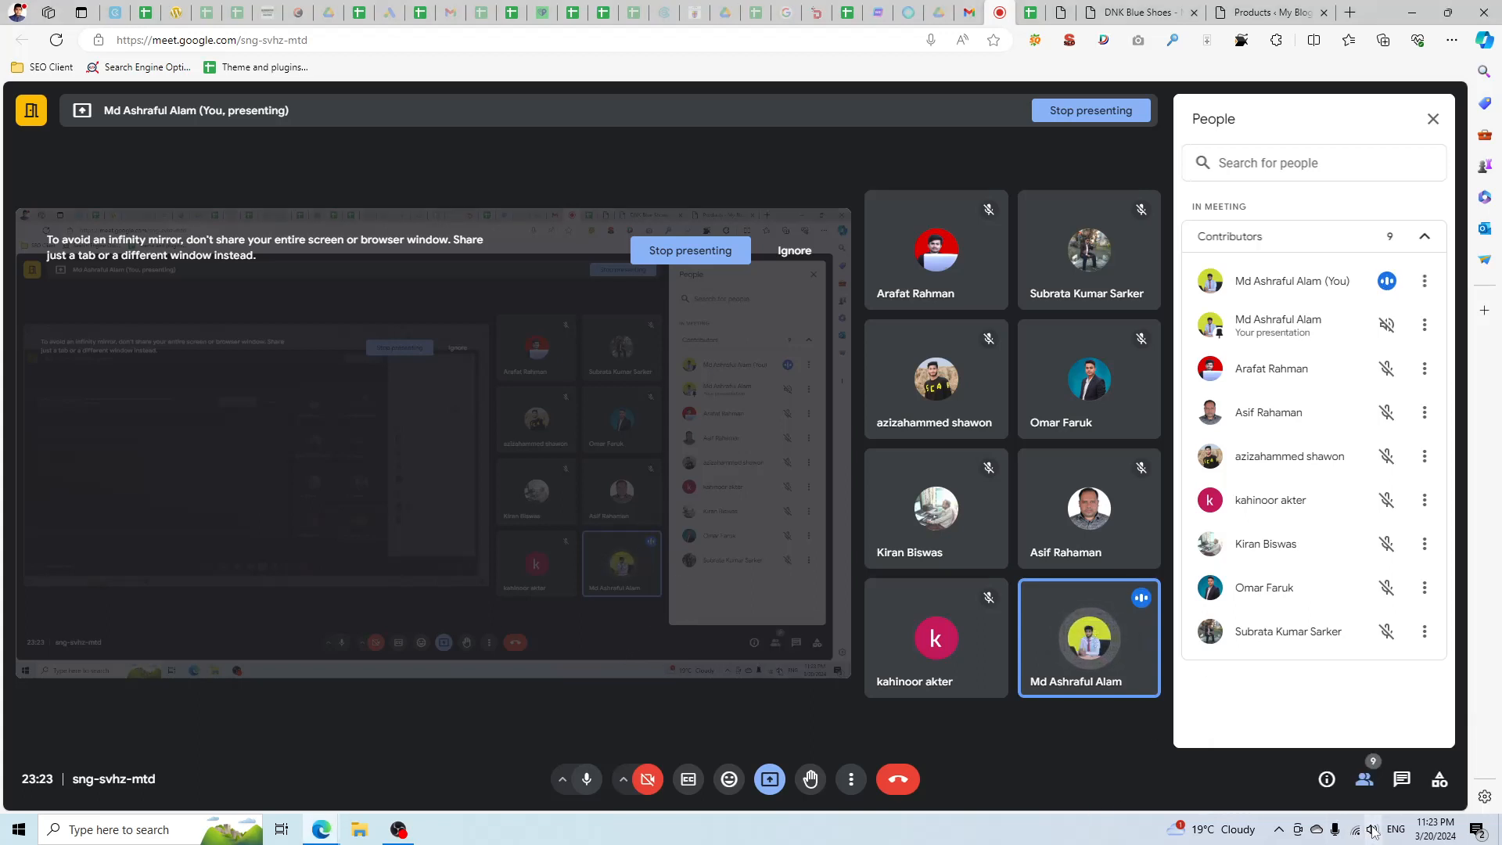
# Lower the speaker volume to 30 and dismiss the call's presenting notification.
pyautogui.click(1468, 706)
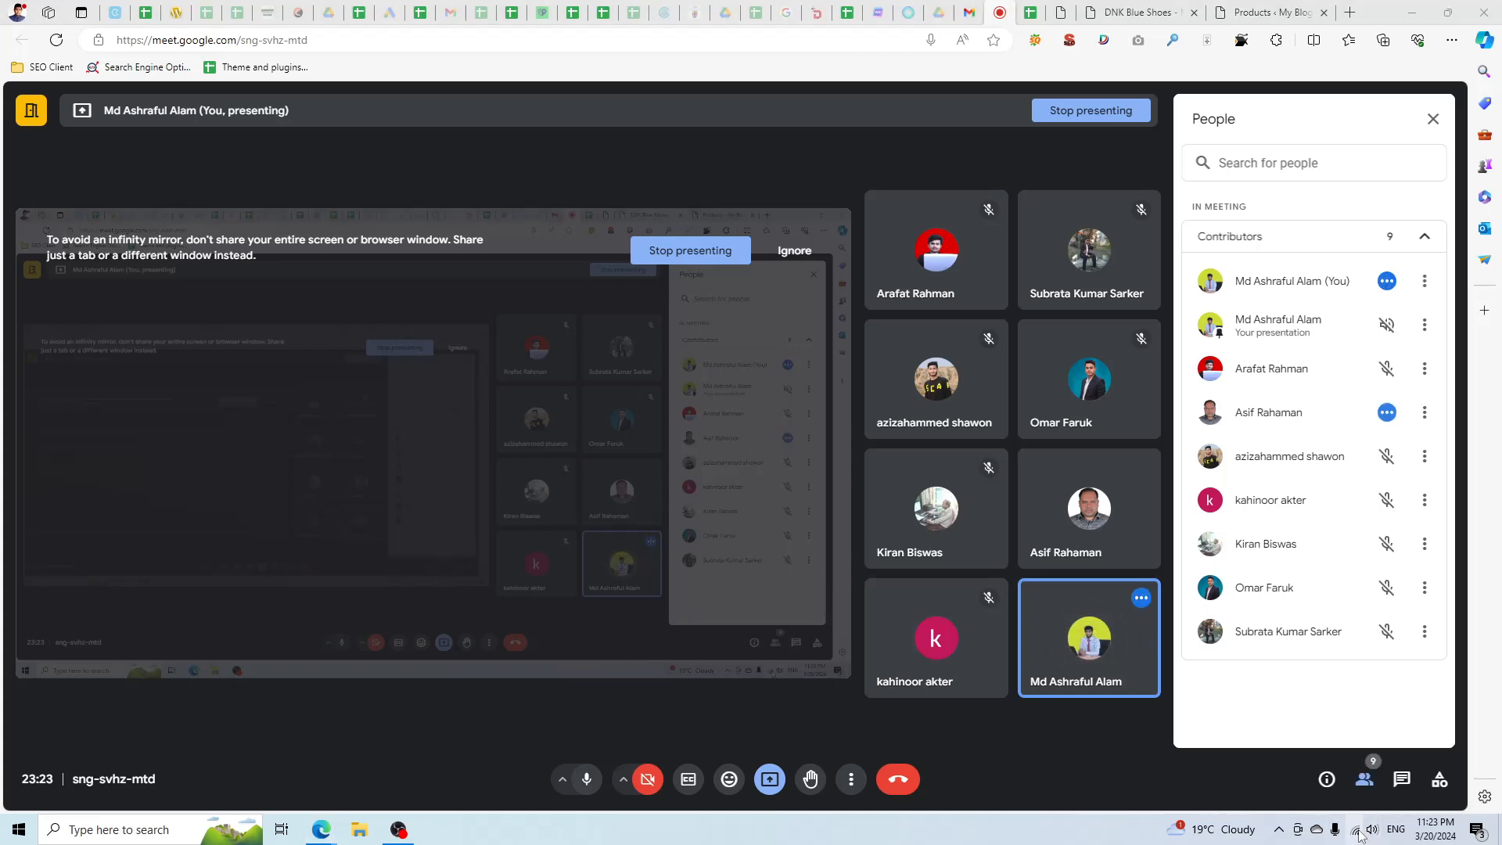
pyautogui.click(1372, 829)
pyautogui.moveTo(1337, 800); pyautogui.dragTo(1334, 800)
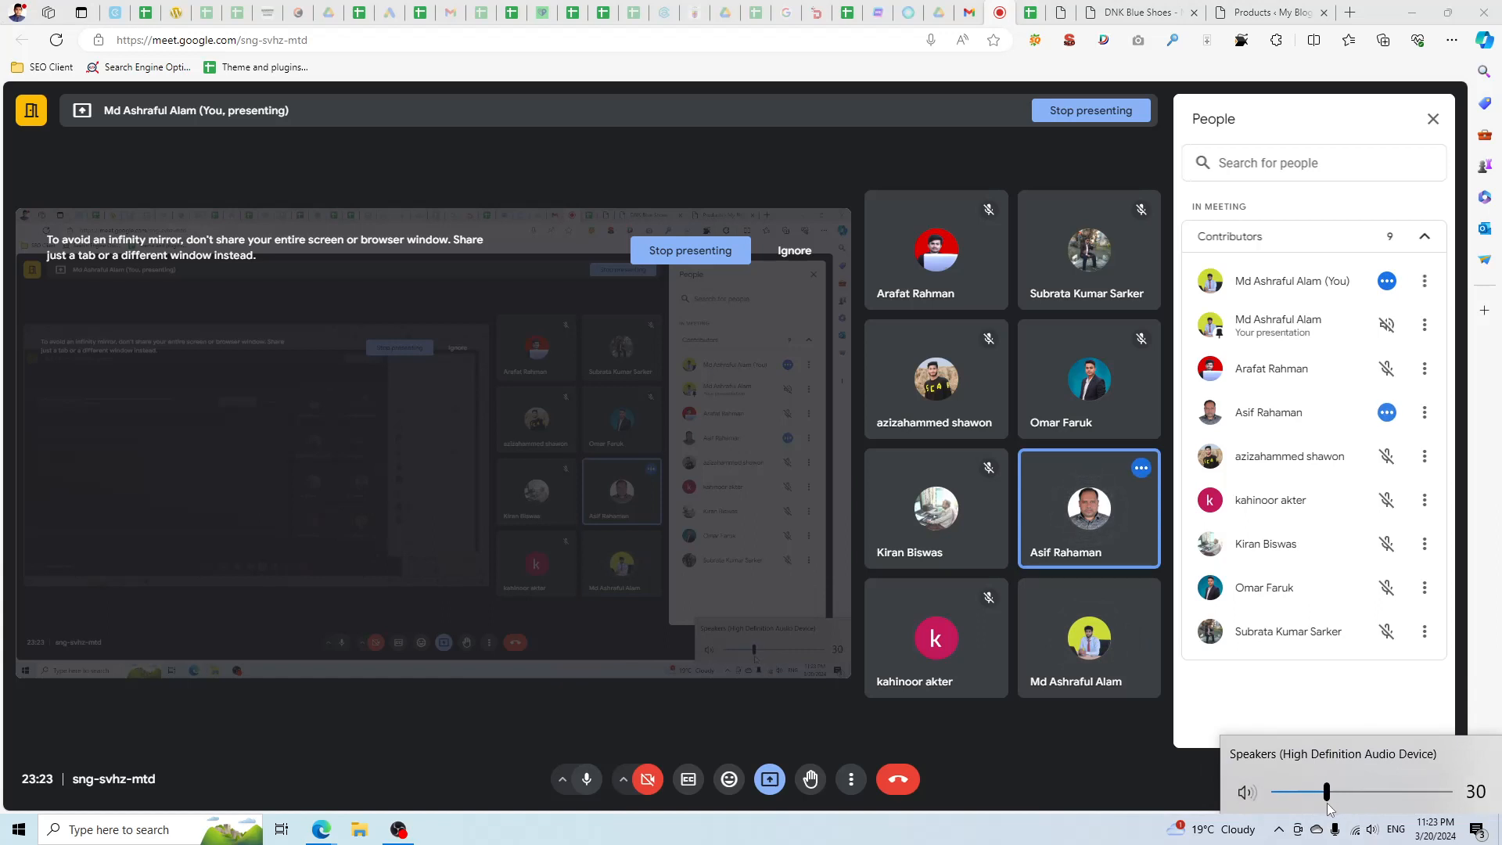
pyautogui.click(1302, 714)
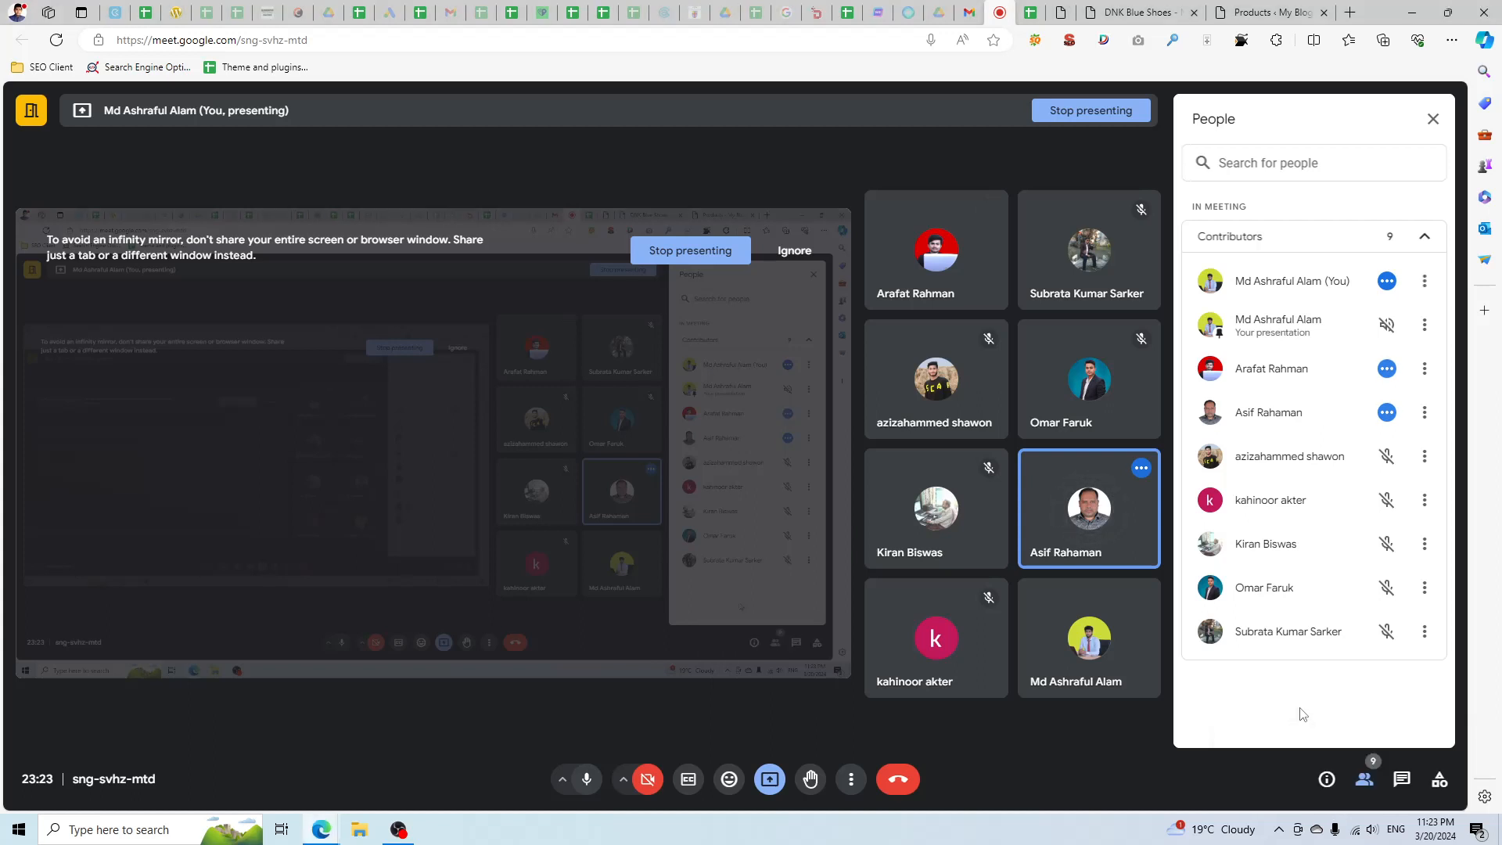
pyautogui.click(1373, 835)
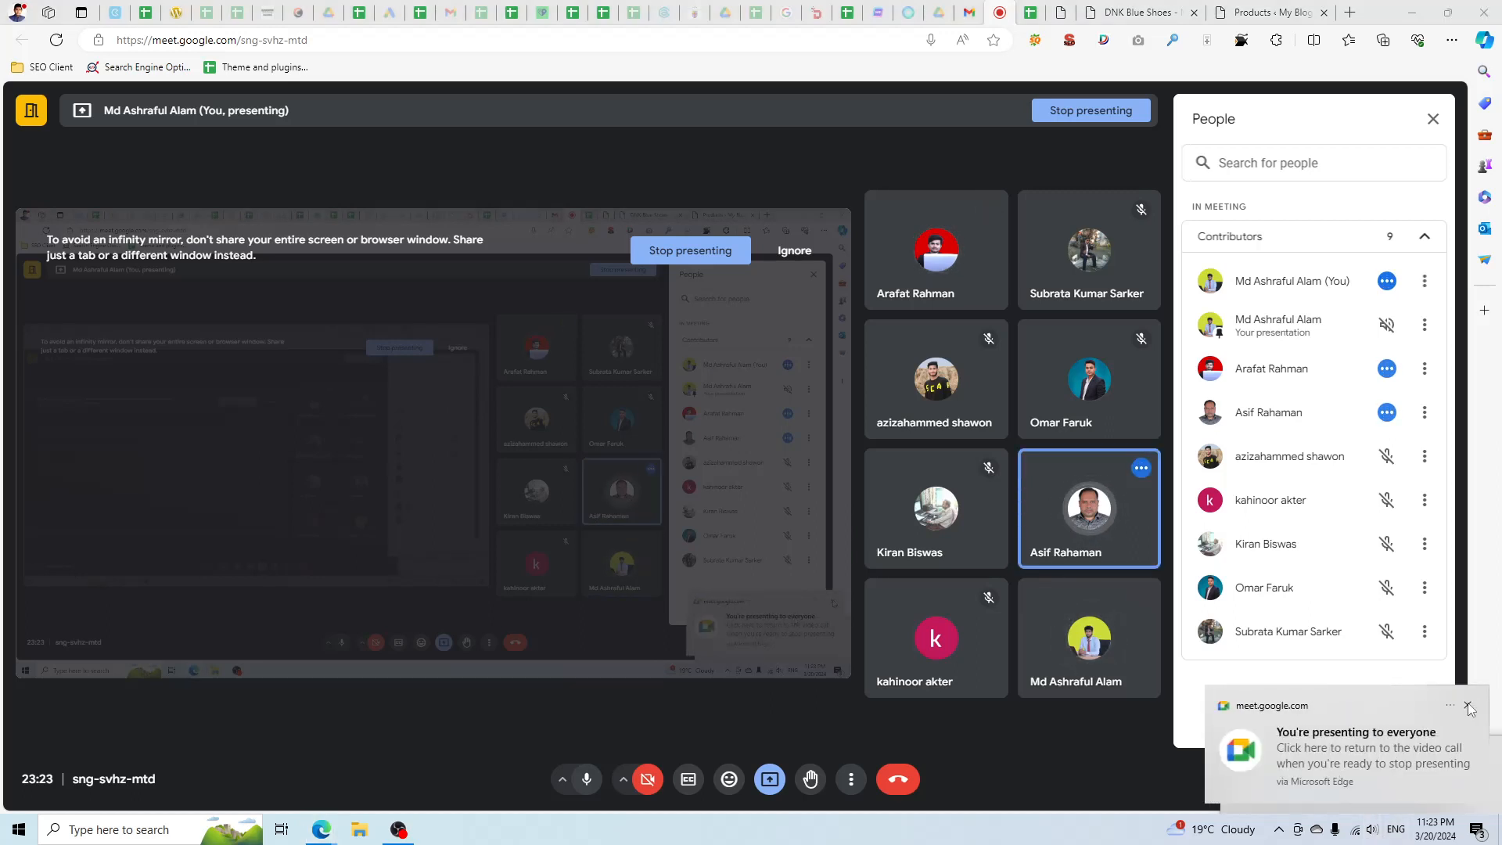
pyautogui.click(1467, 706)
pyautogui.click(1373, 831)
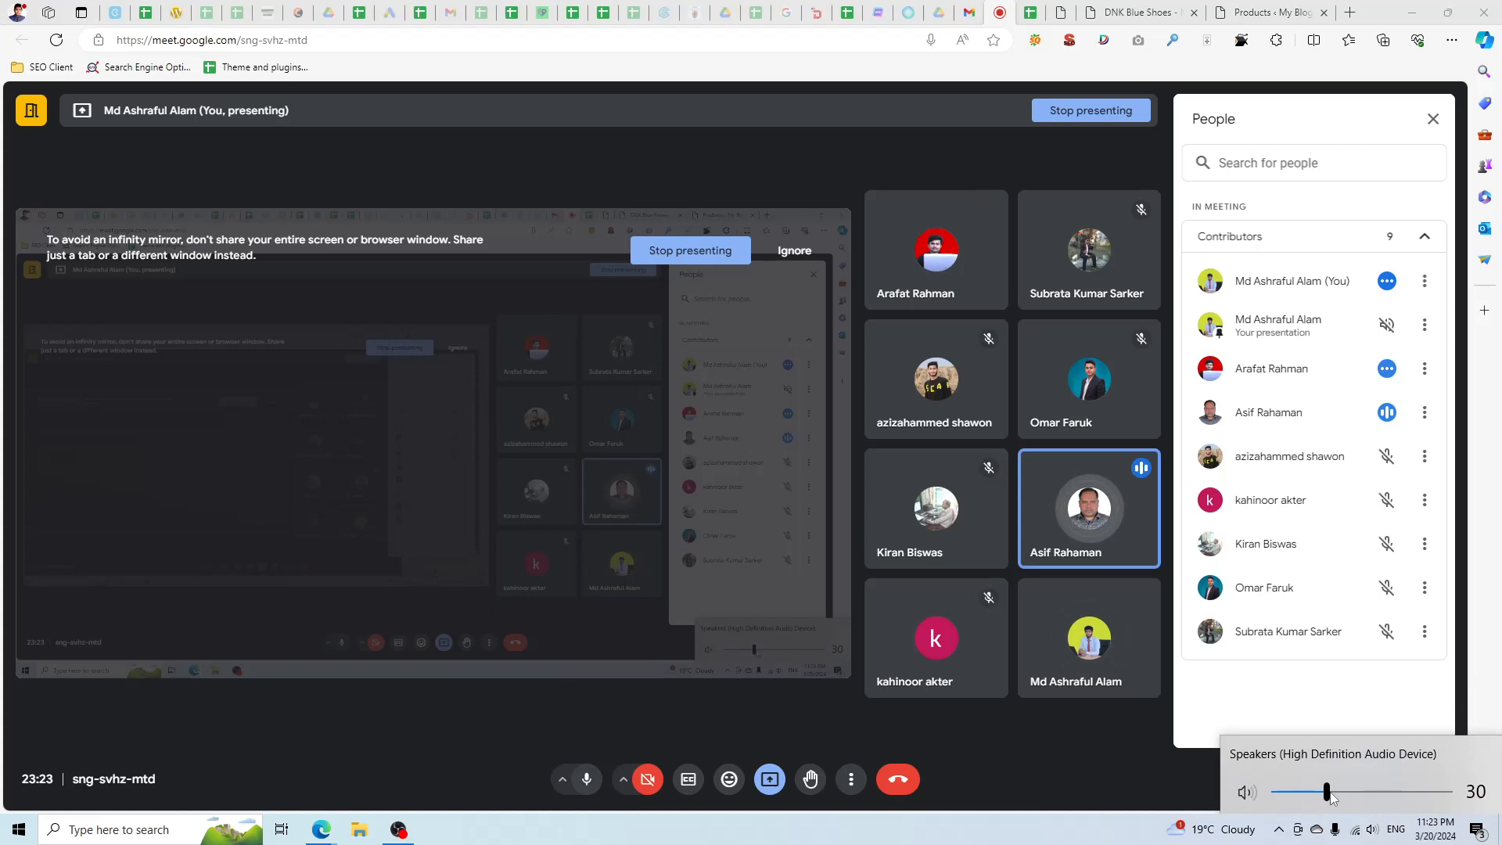
pyautogui.click(1264, 694)
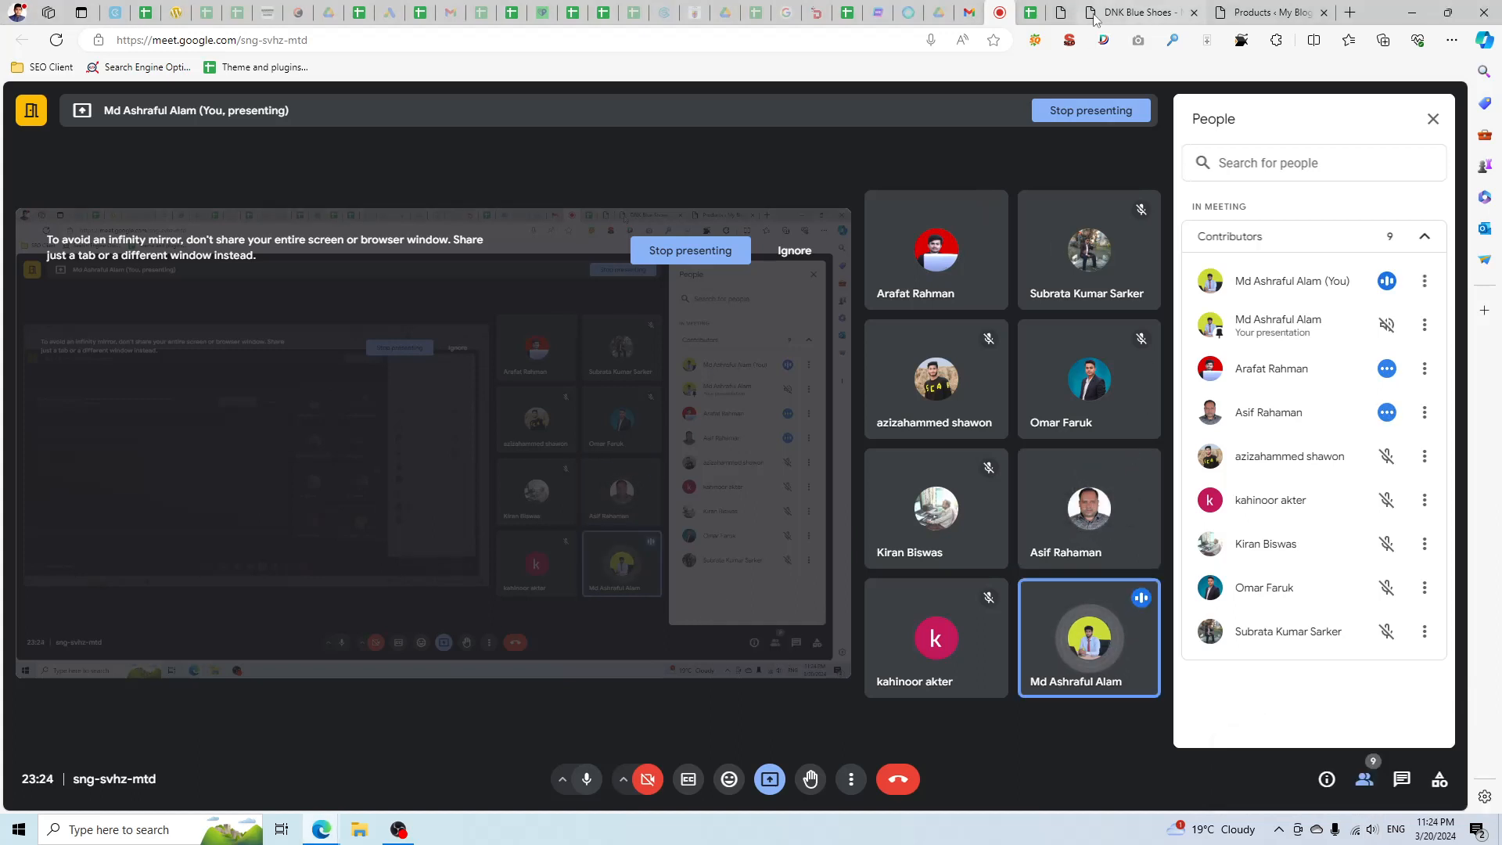